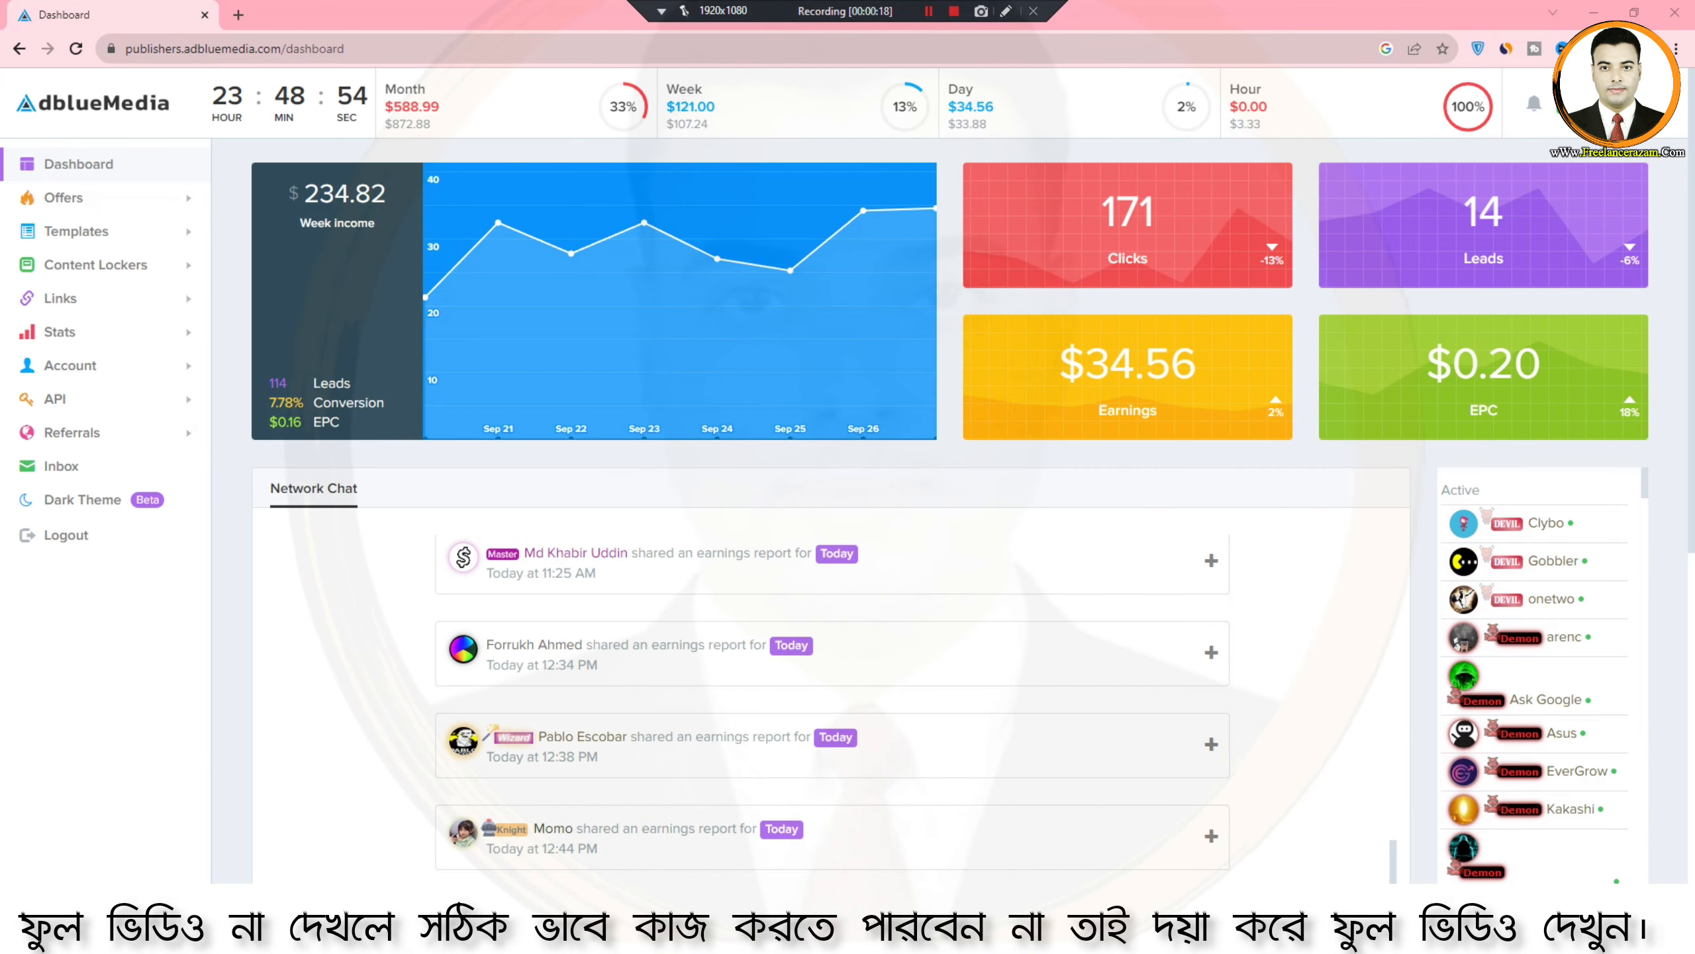
click(1006, 12)
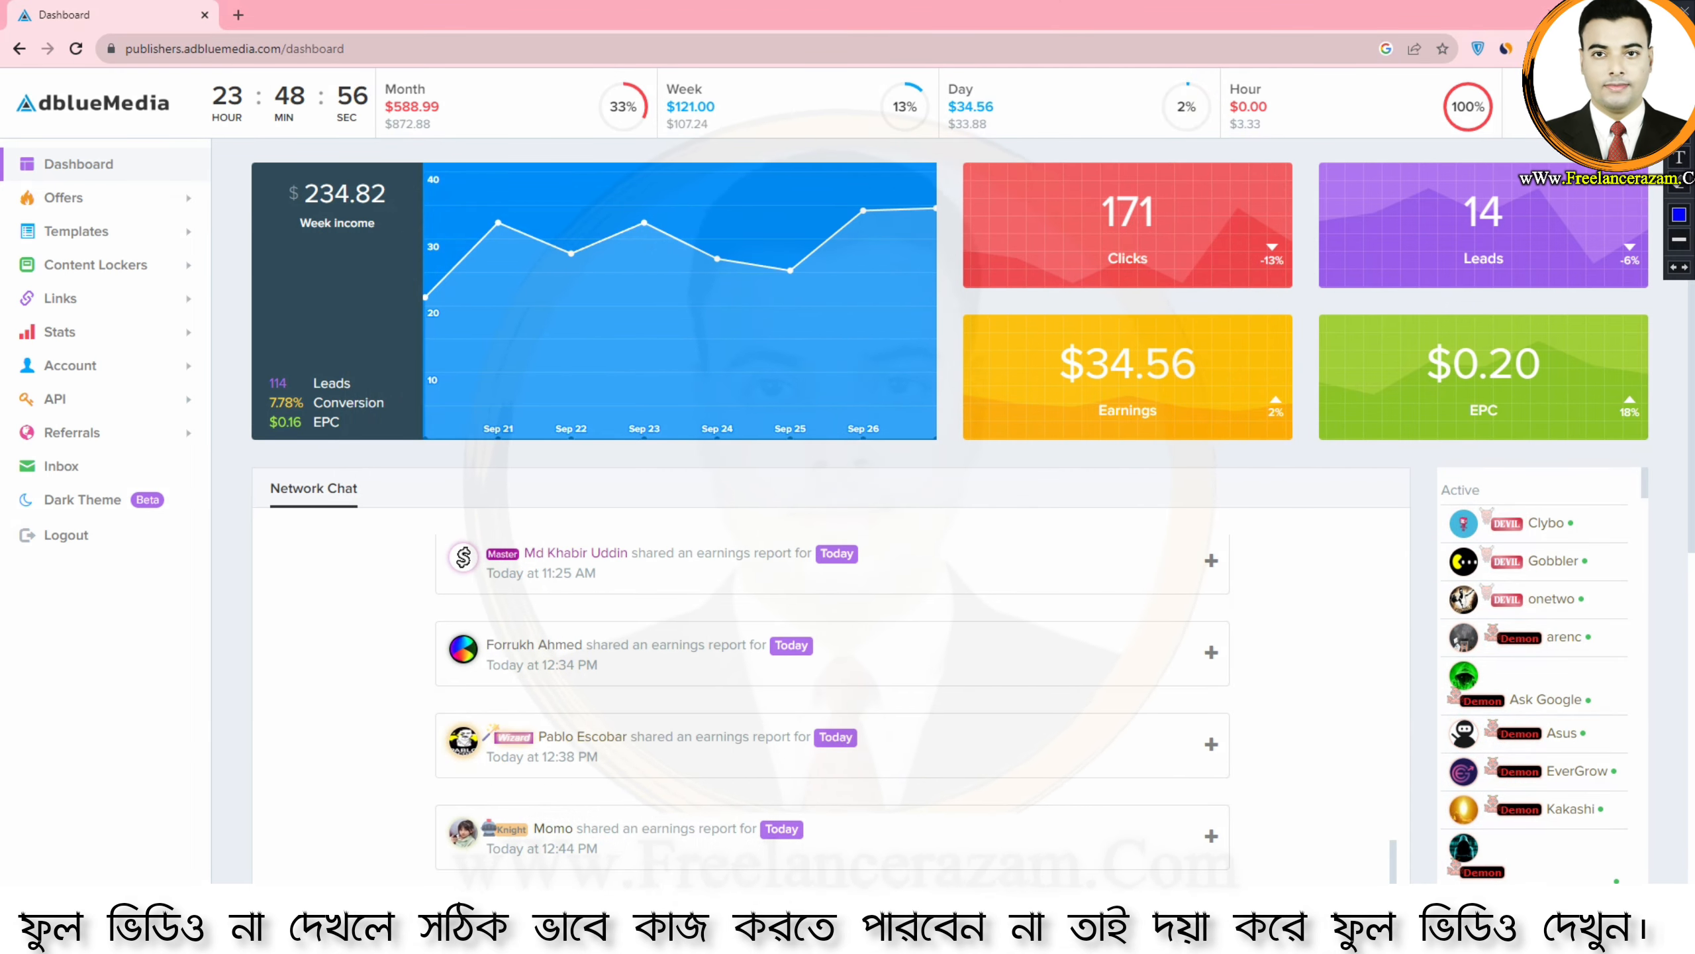
drag(1020, 130, 1199, 318)
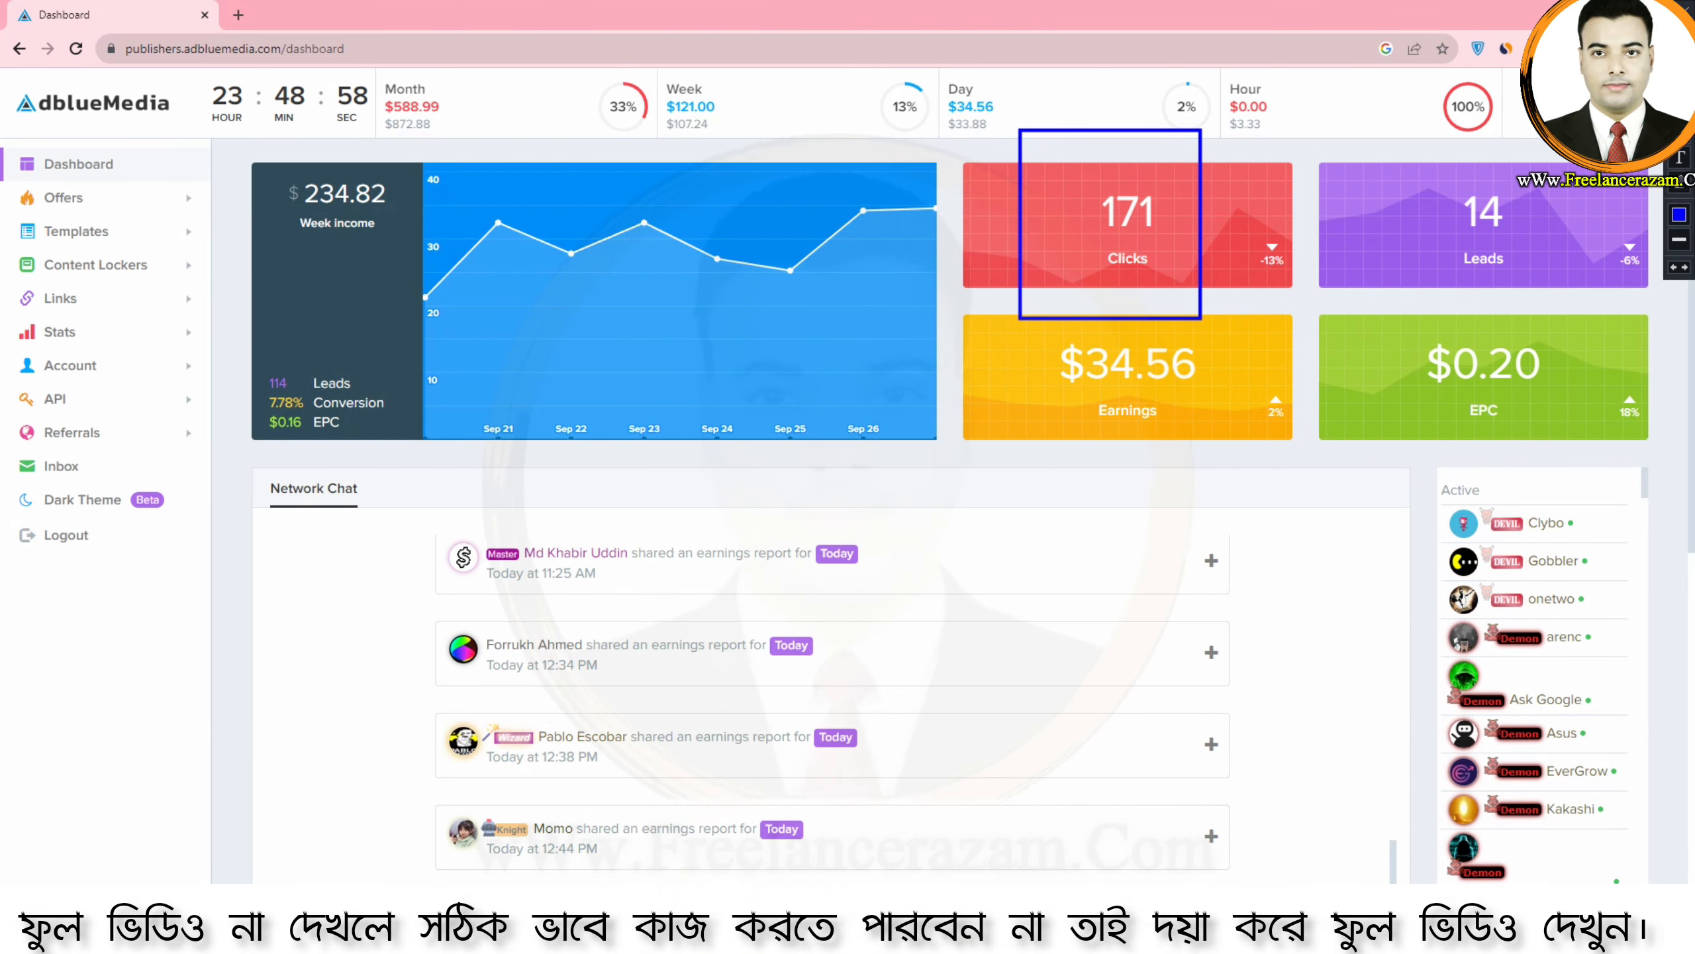
drag(1422, 148, 1522, 258)
drag(987, 314, 1297, 424)
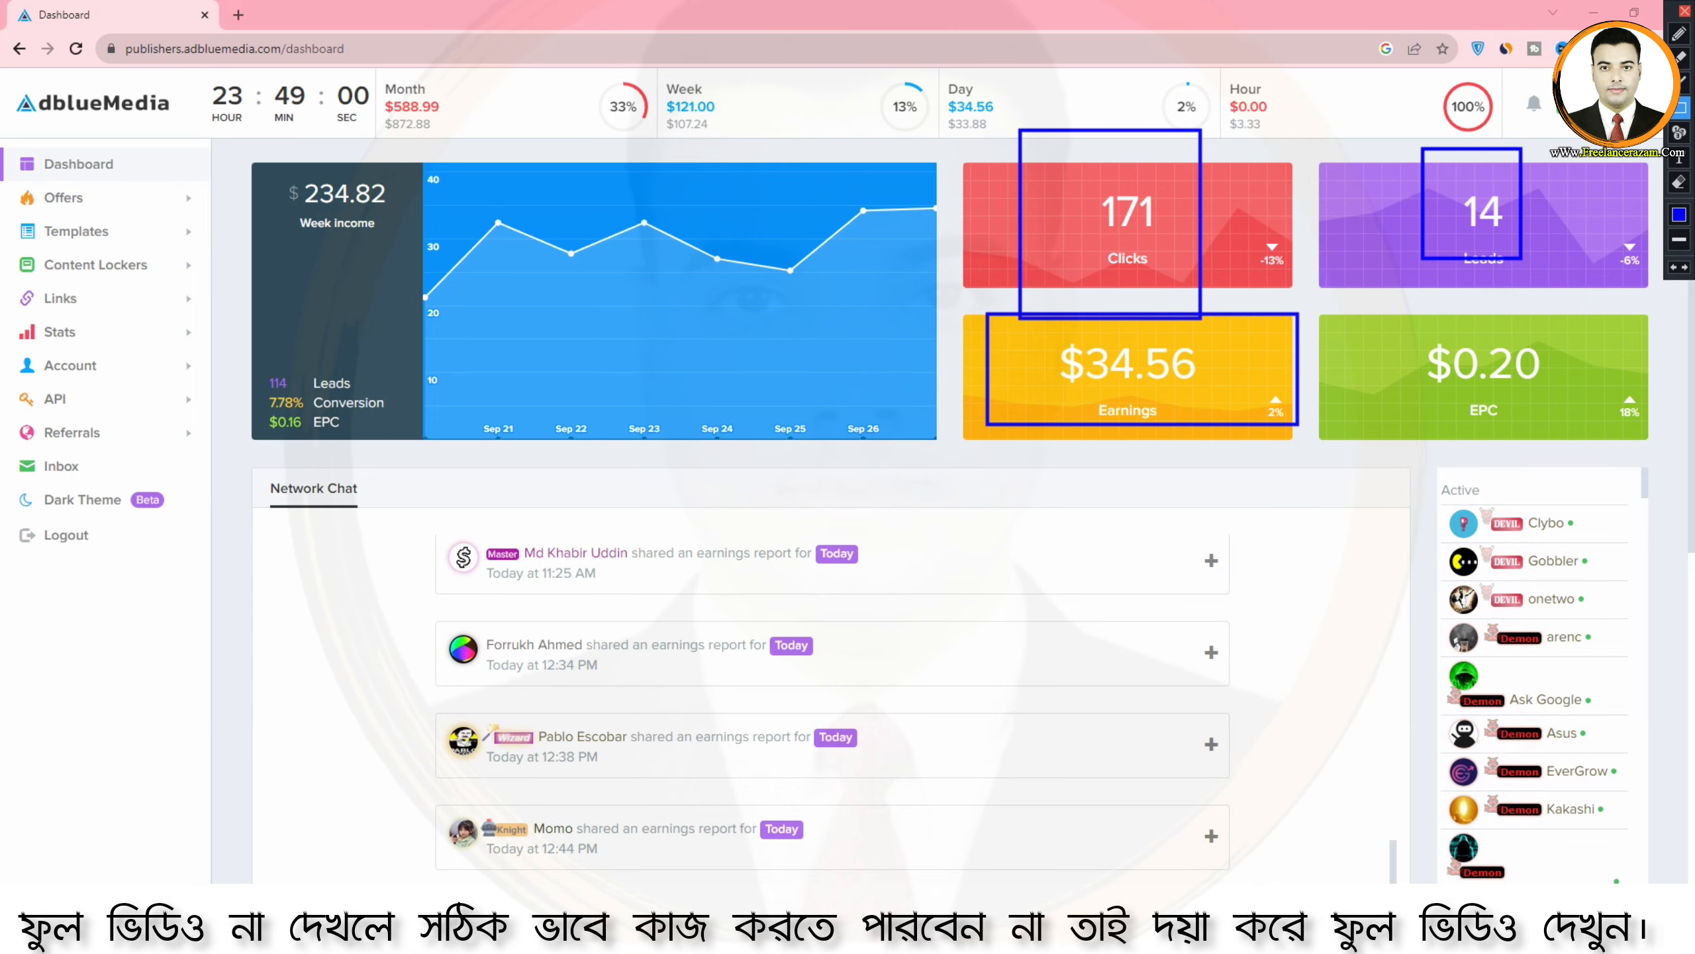
key(Escape)
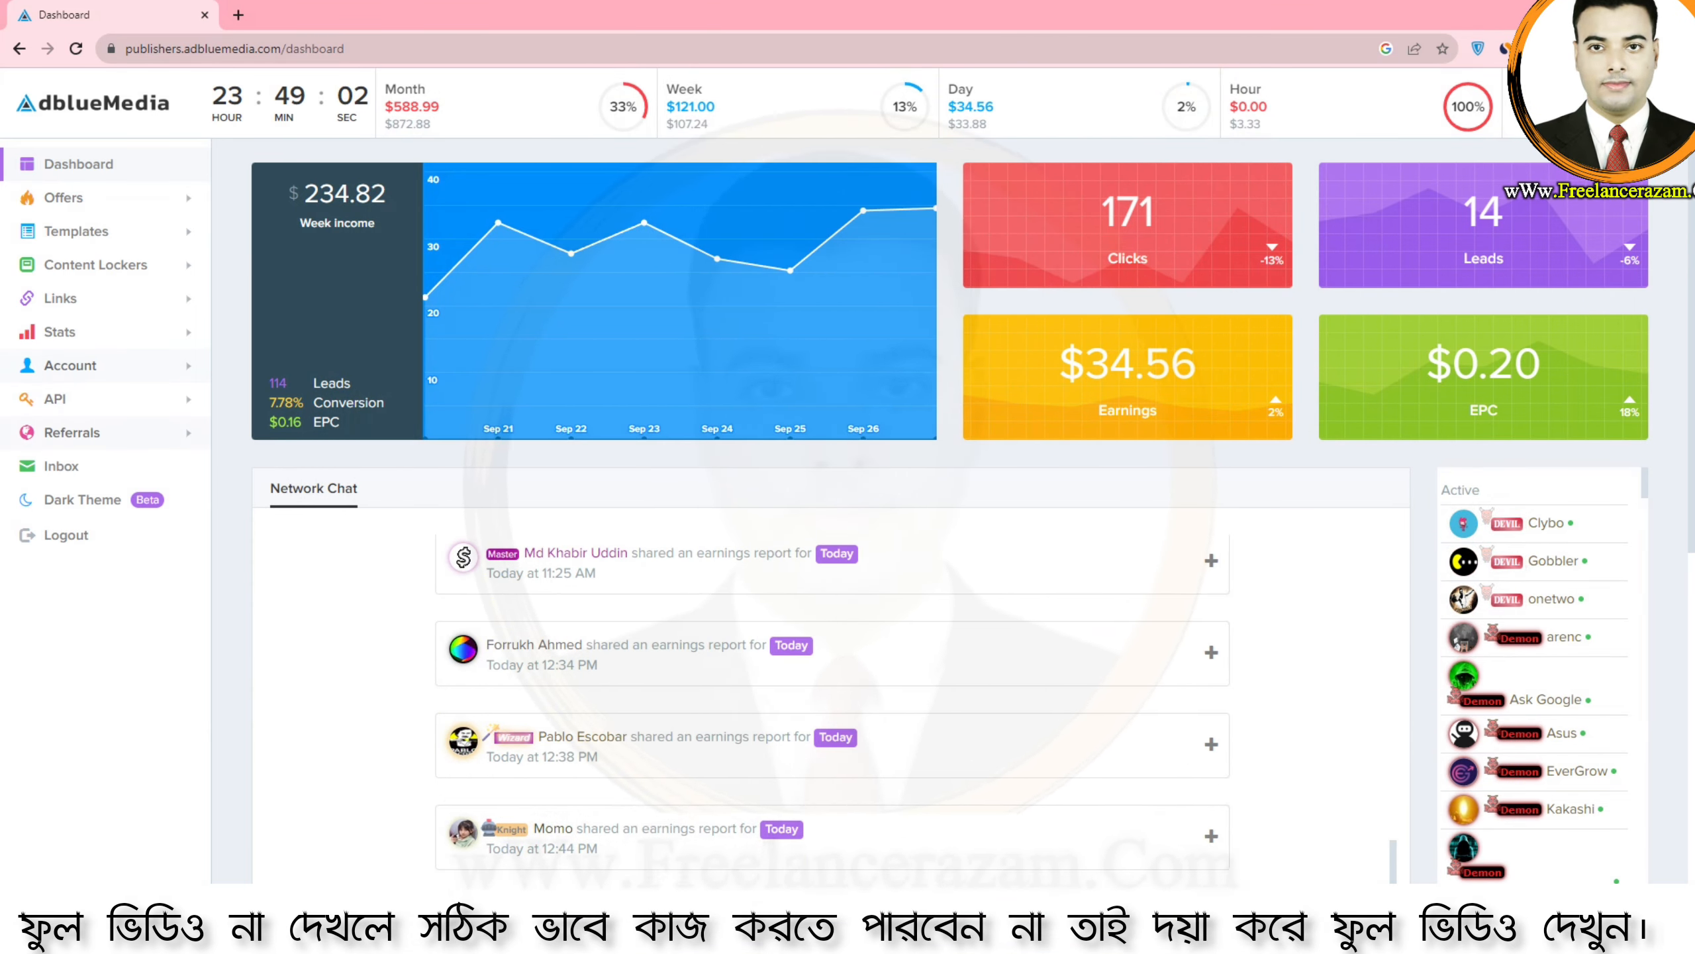
Generate a new stats report with the date range set to Week and highlight its total earnings
click(59, 332)
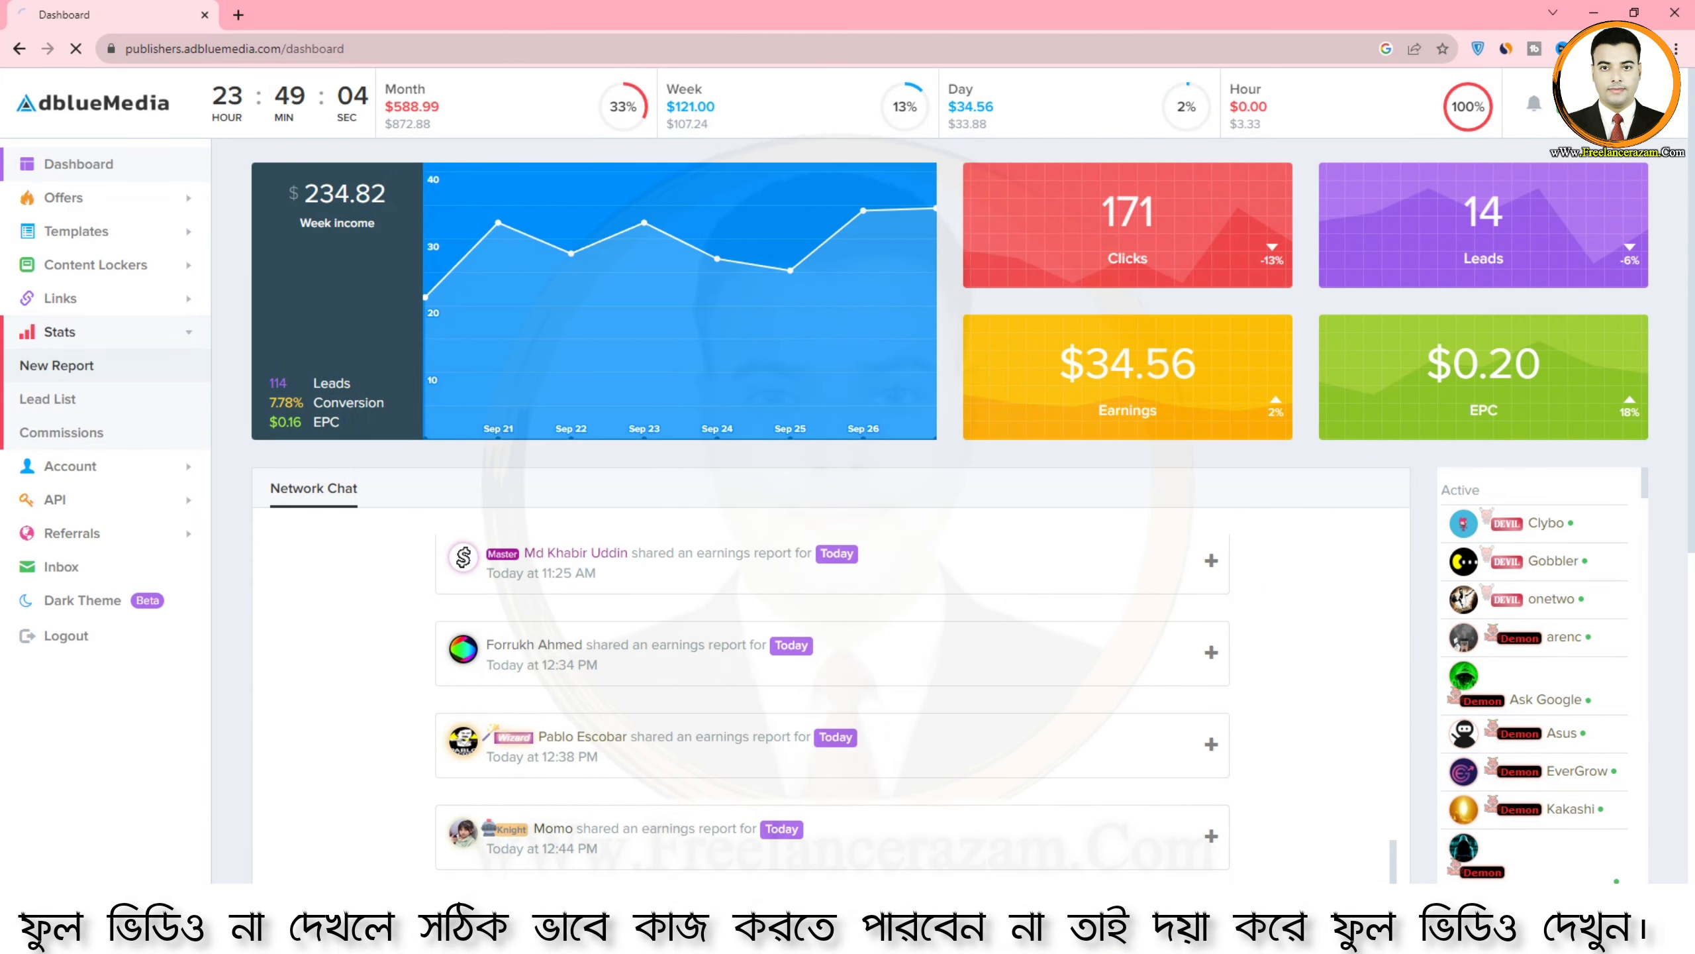
click(57, 366)
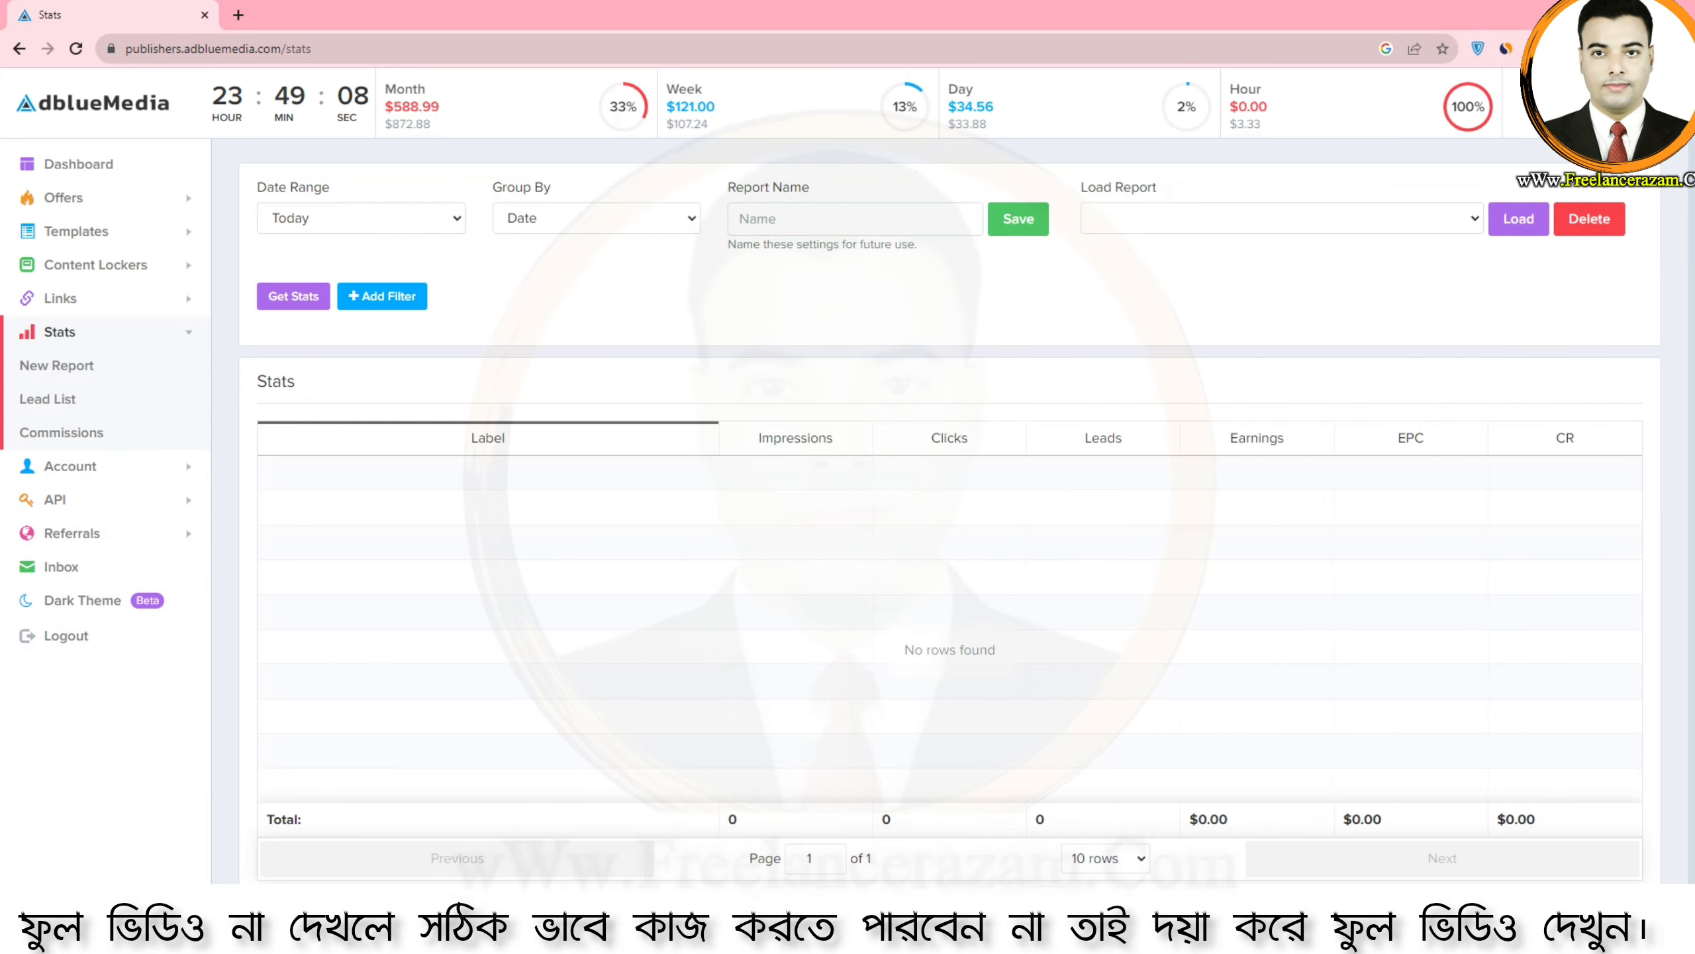
click(361, 218)
click(289, 282)
click(292, 296)
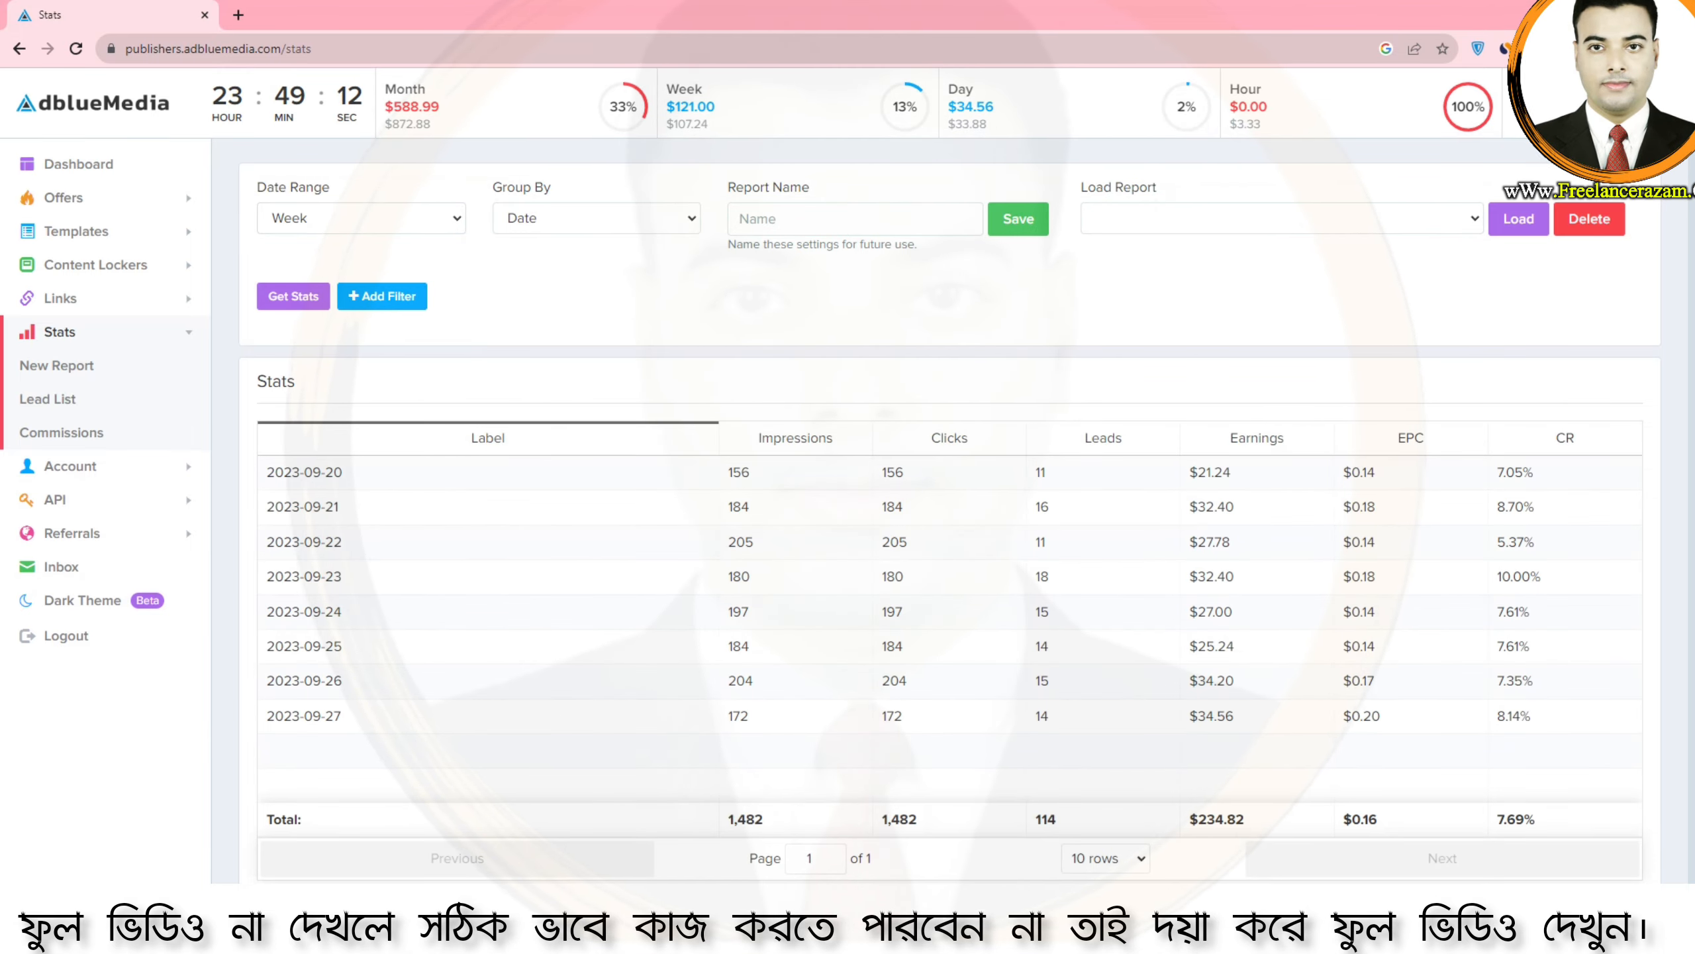
drag(1189, 819, 1331, 815)
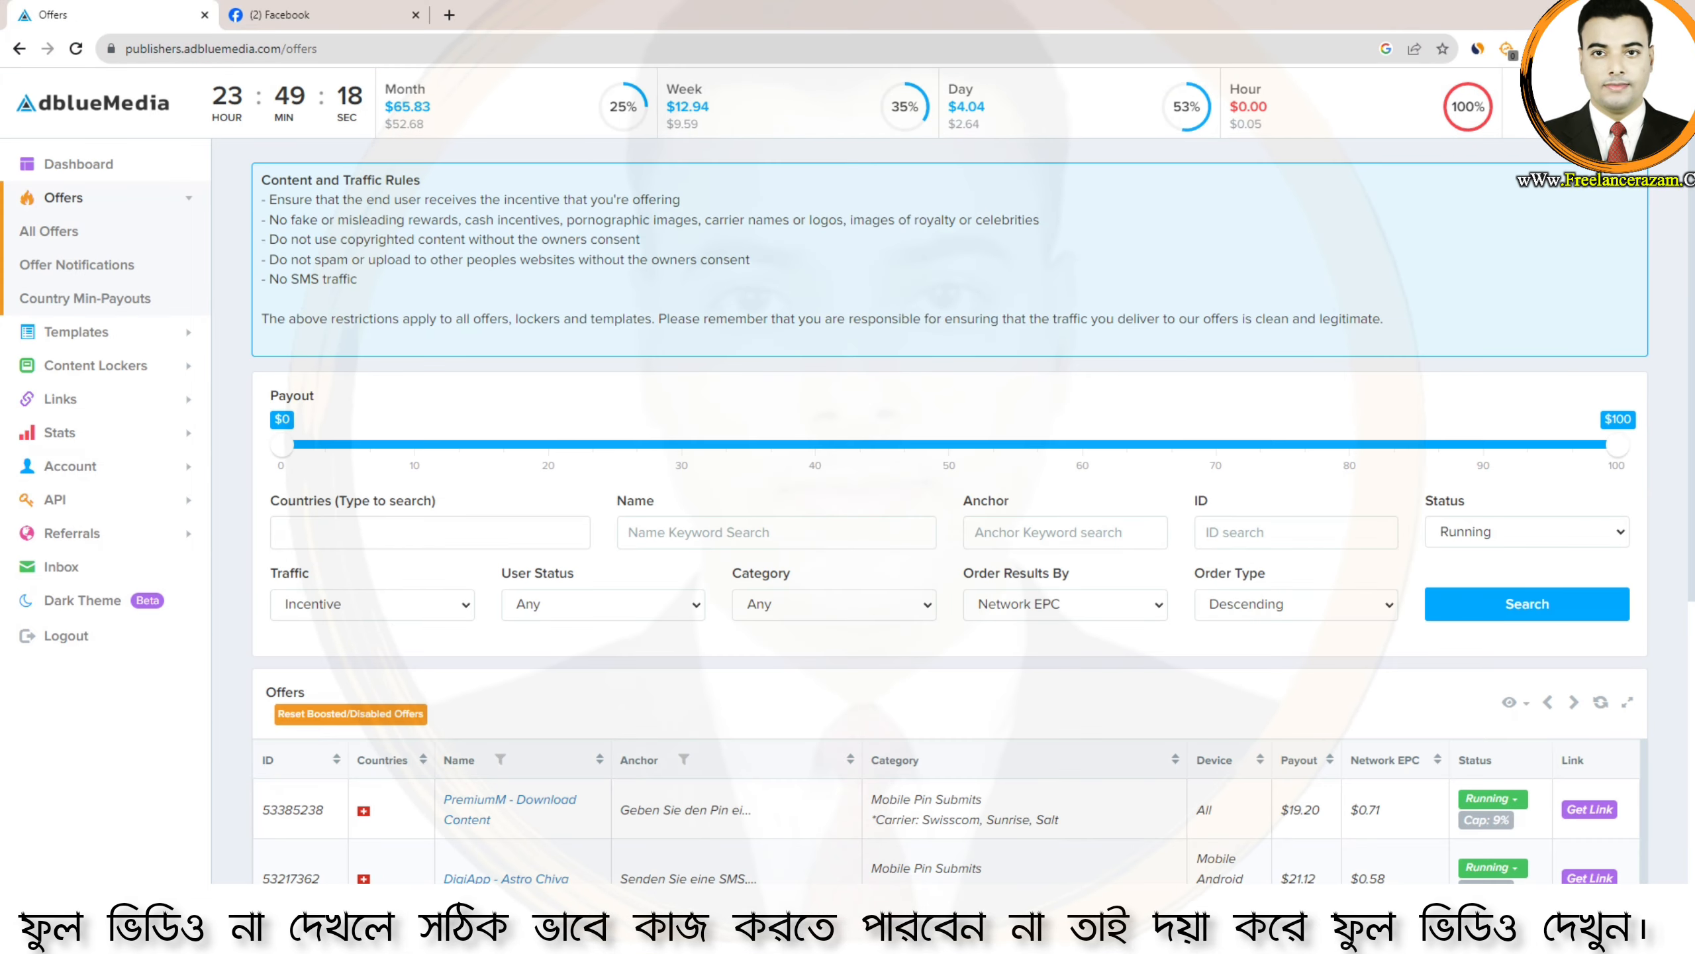
Reopen the Offers section and show the list of all offers
click(64, 198)
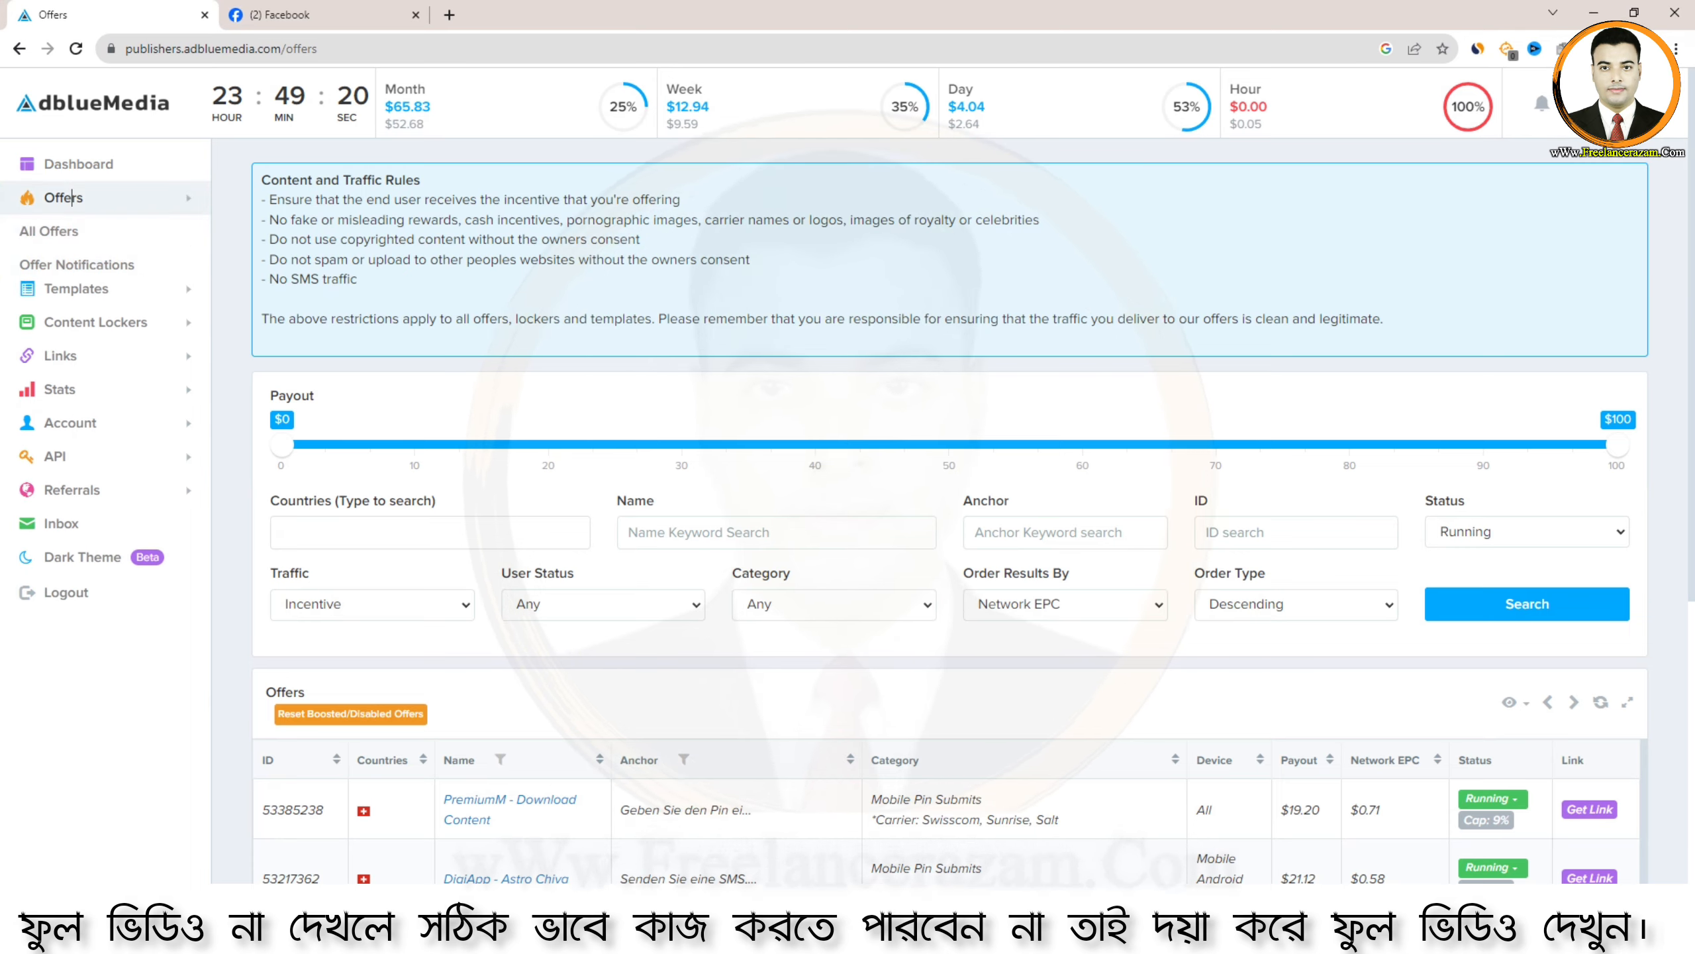
click(63, 198)
click(49, 232)
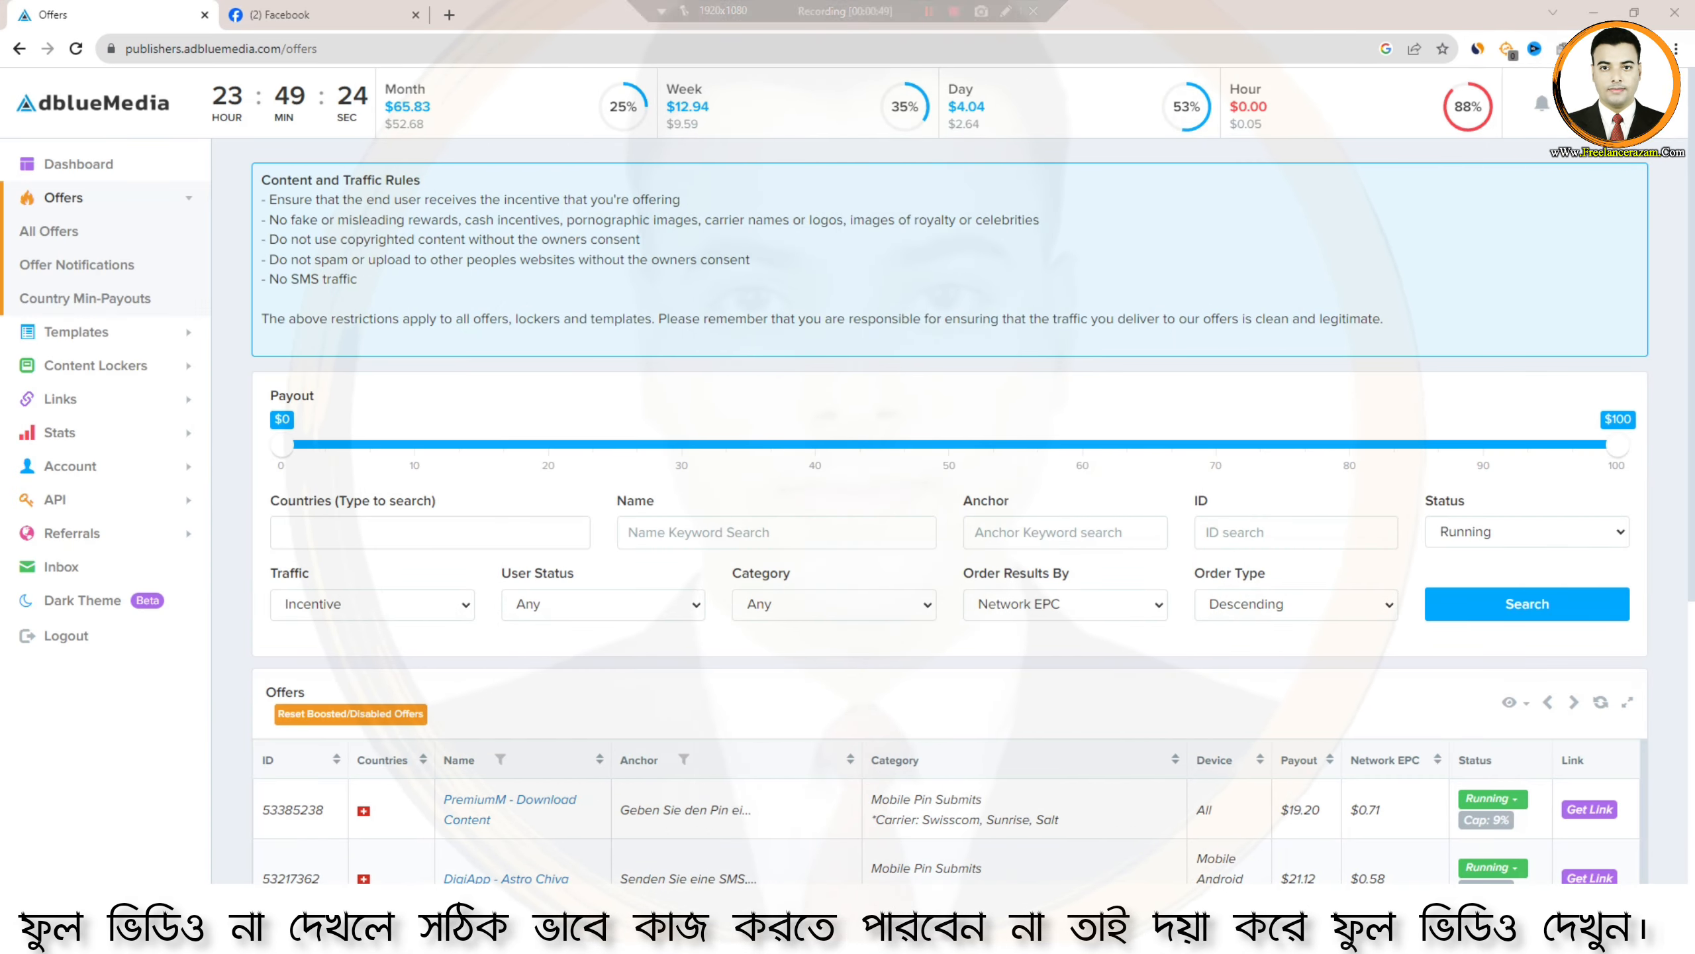
drag(934, 65, 996, 142)
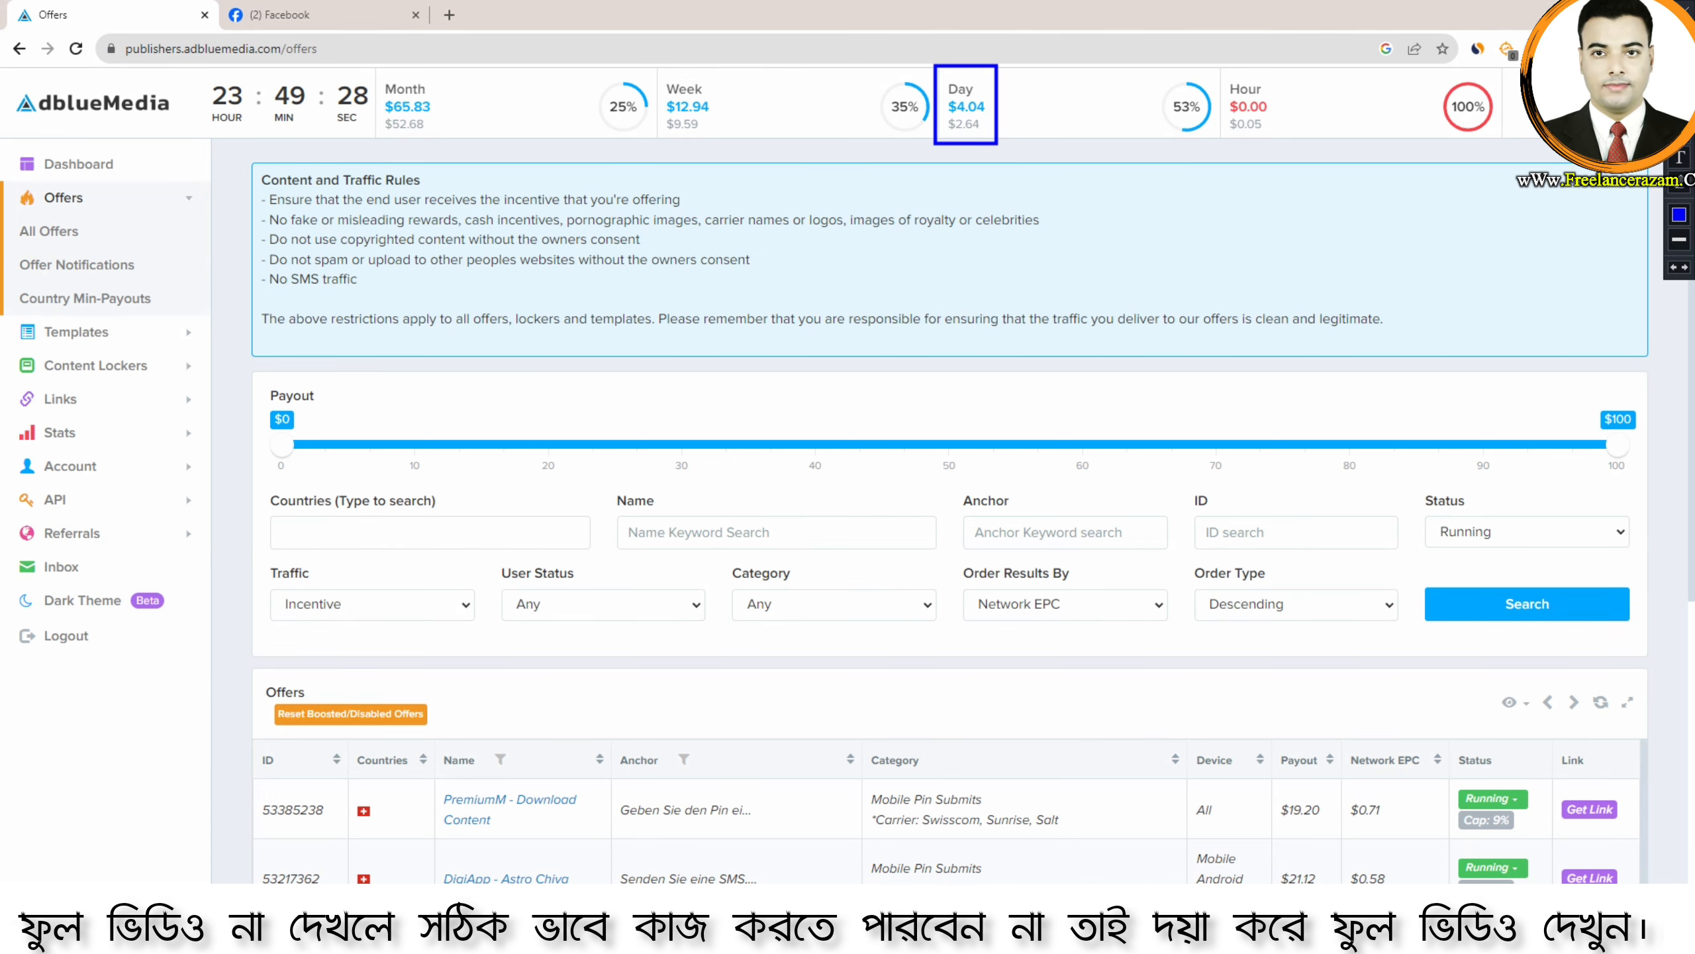
click(1684, 12)
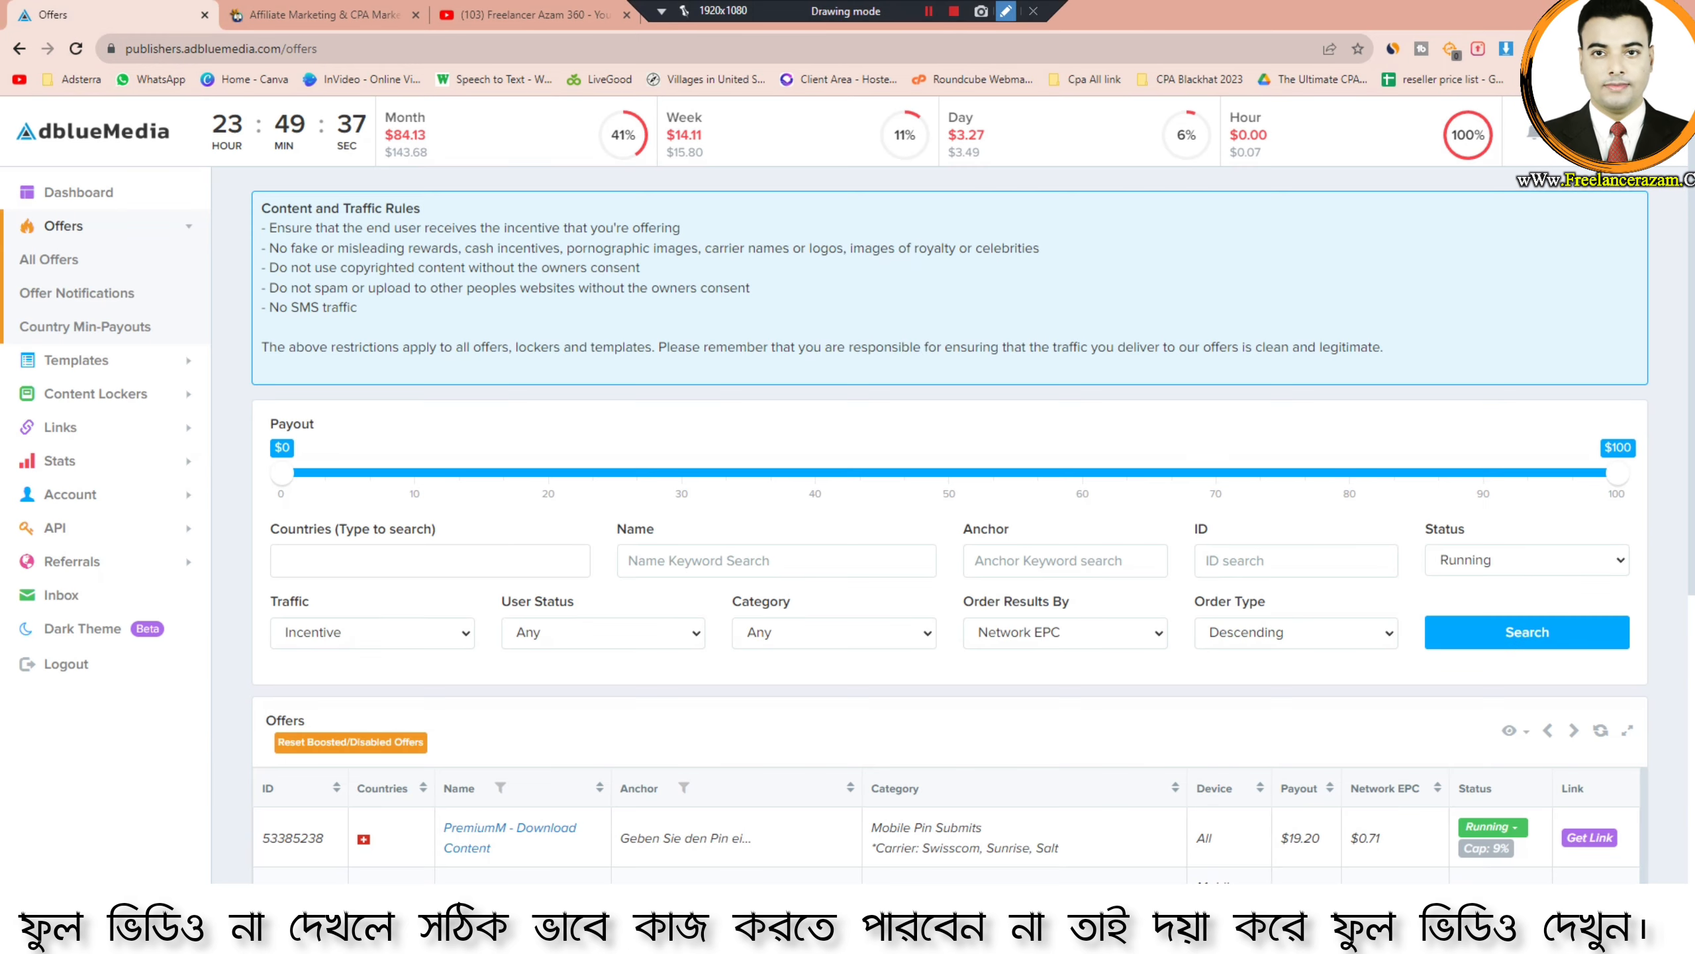
click(1005, 10)
drag(924, 75, 1108, 171)
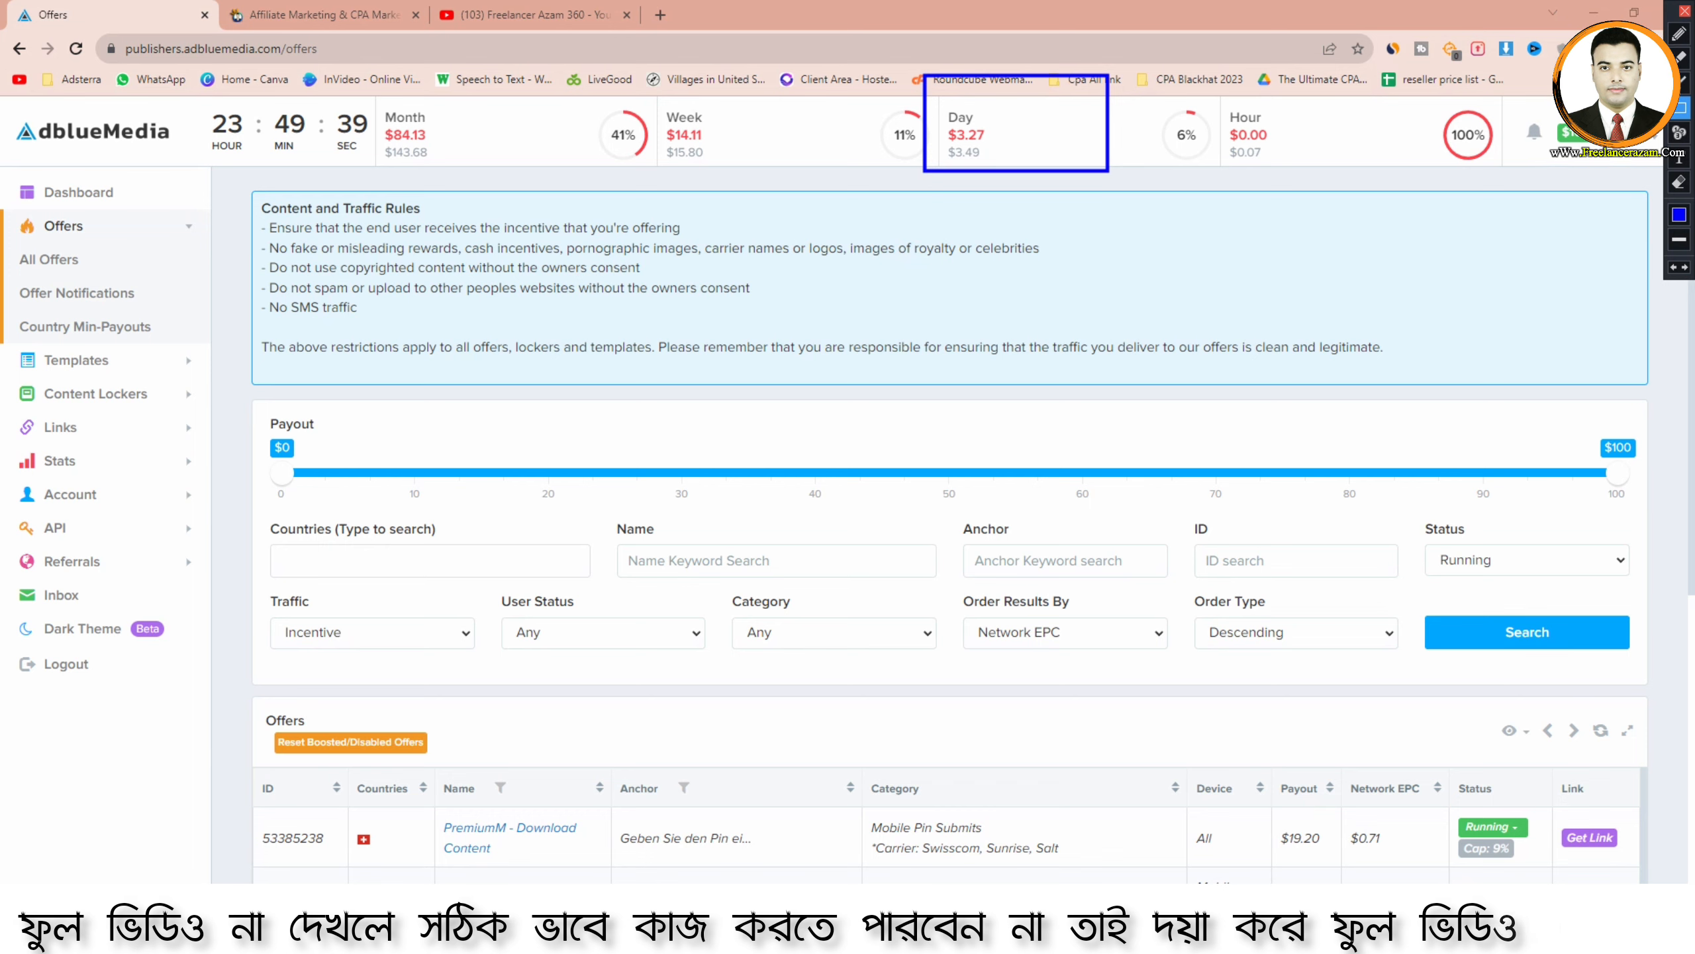
click(1684, 11)
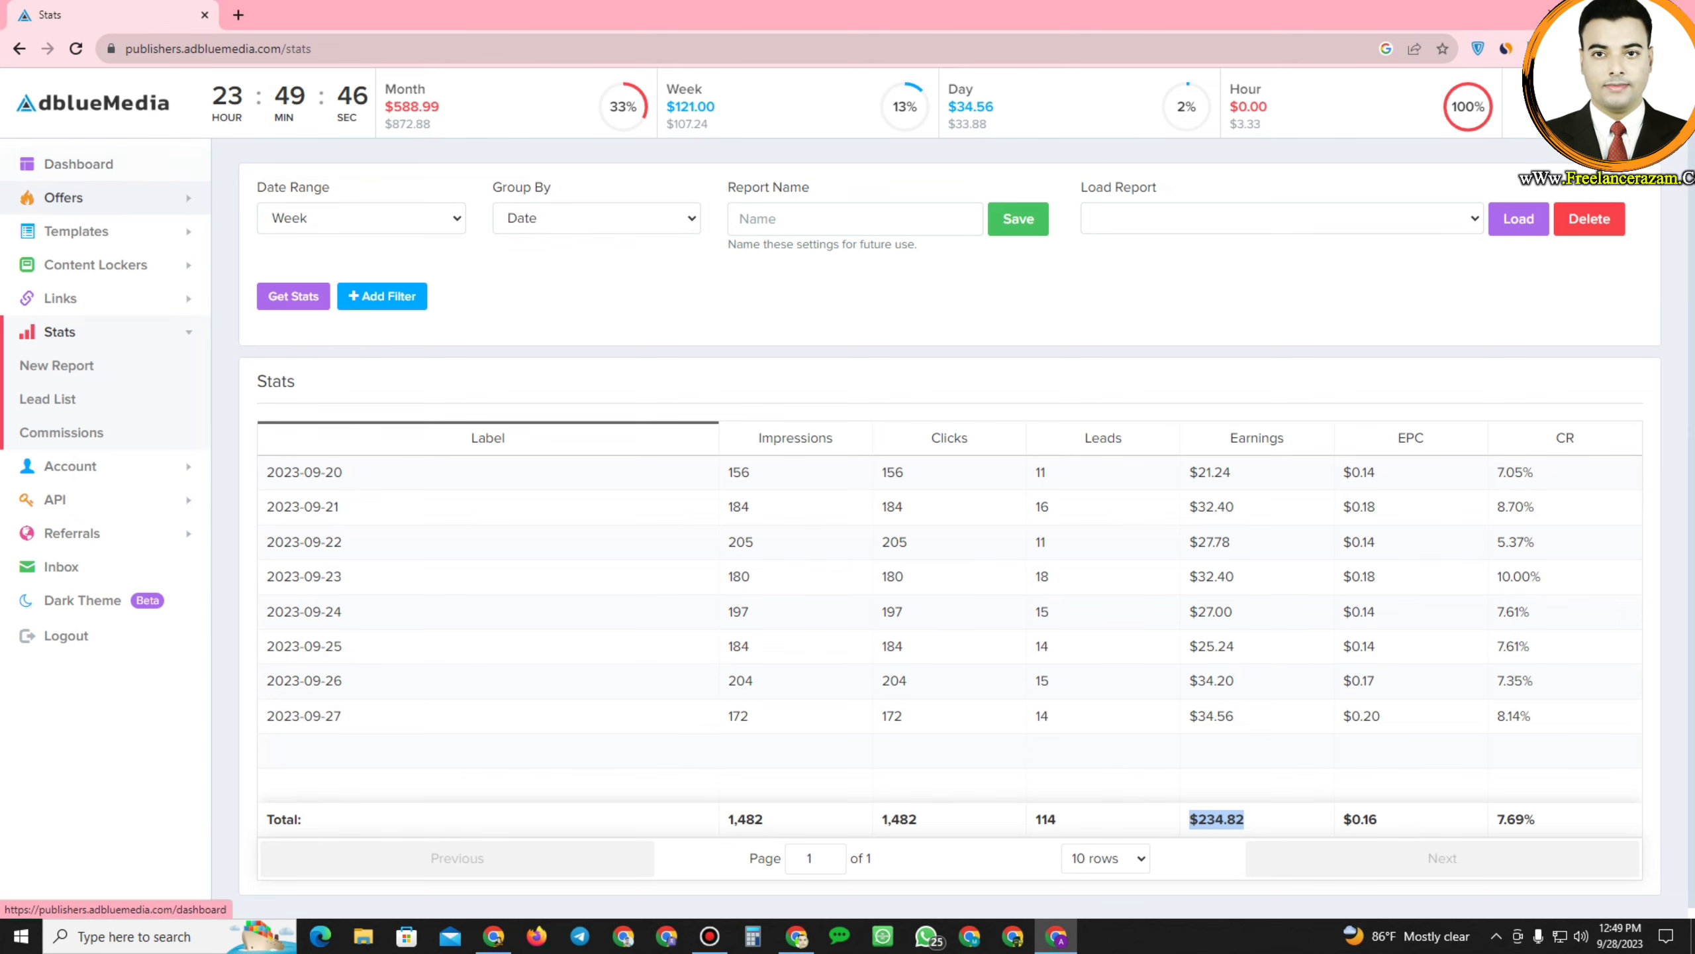
Leave the weekly stats report and open the page with all offers
click(64, 197)
click(49, 231)
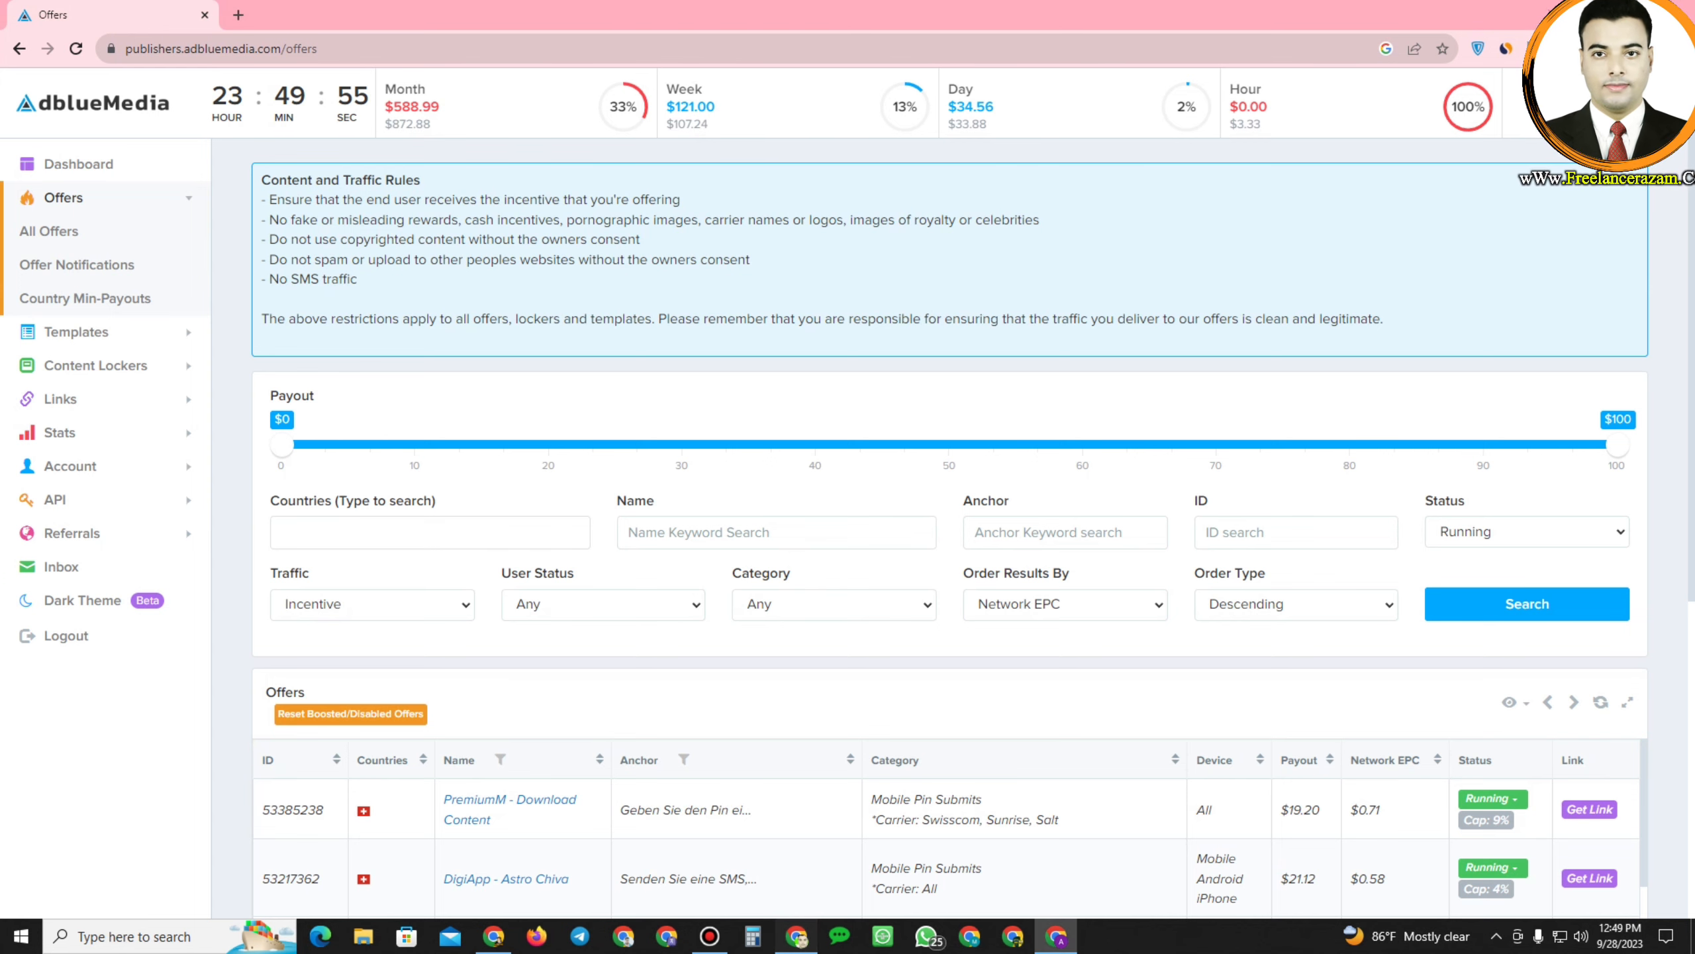
Switch to the other browser window and browse the latest videos of the YouTube channel
click(797, 936)
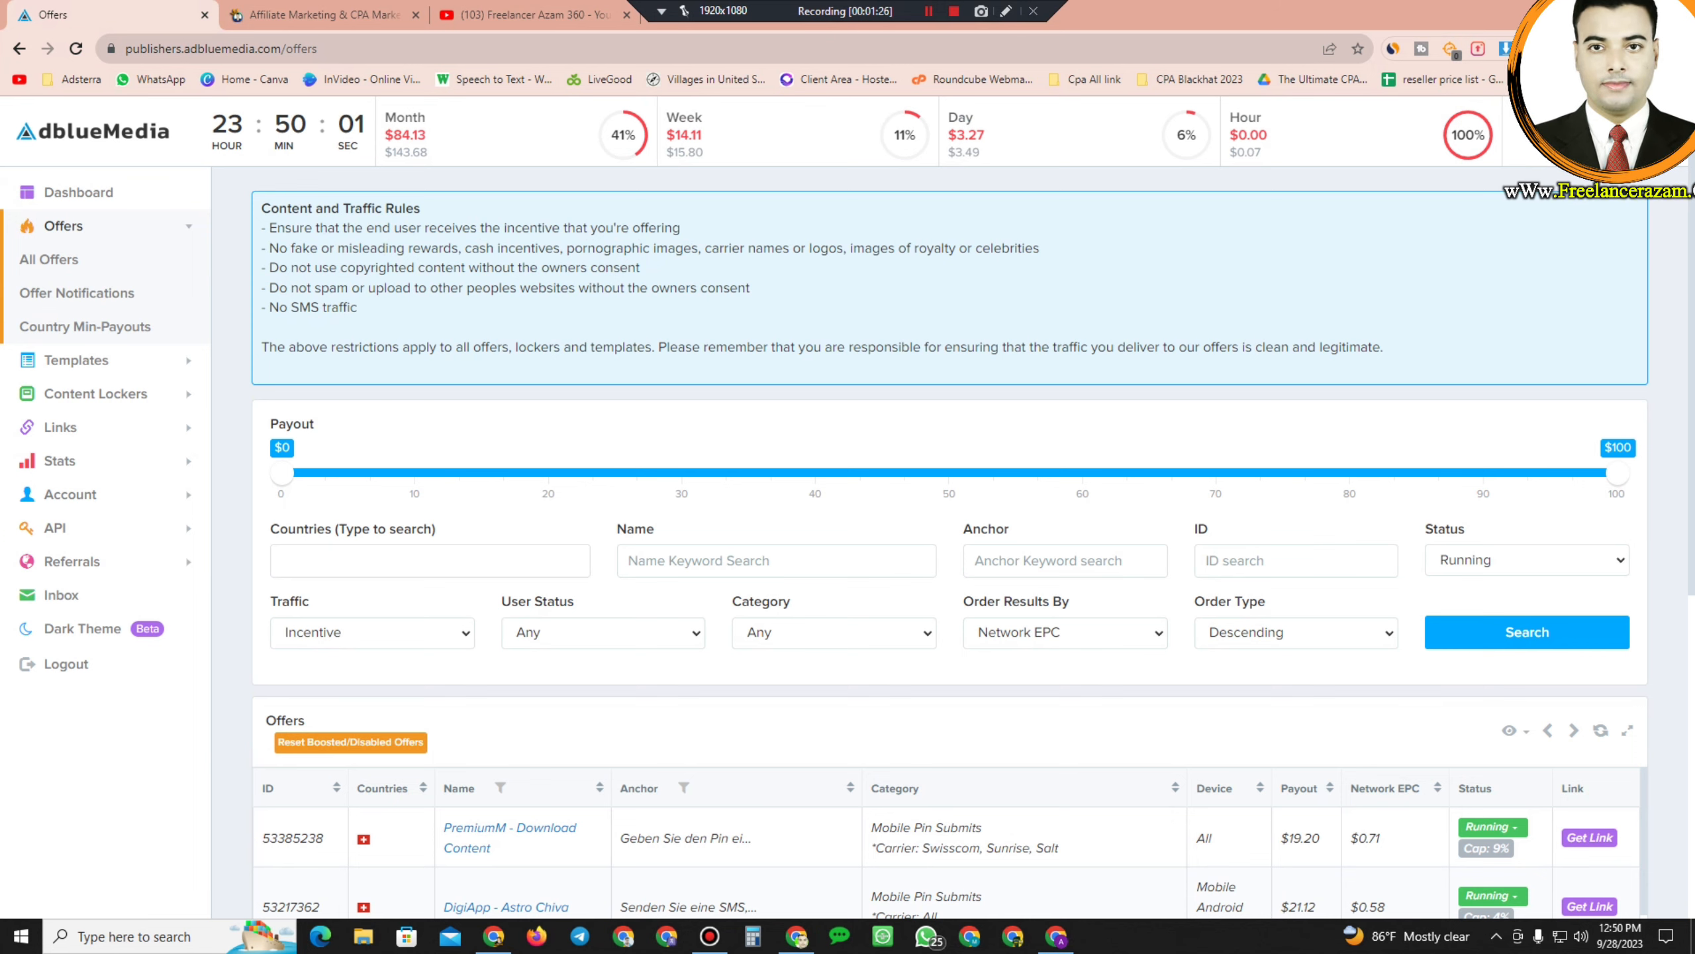
click(928, 11)
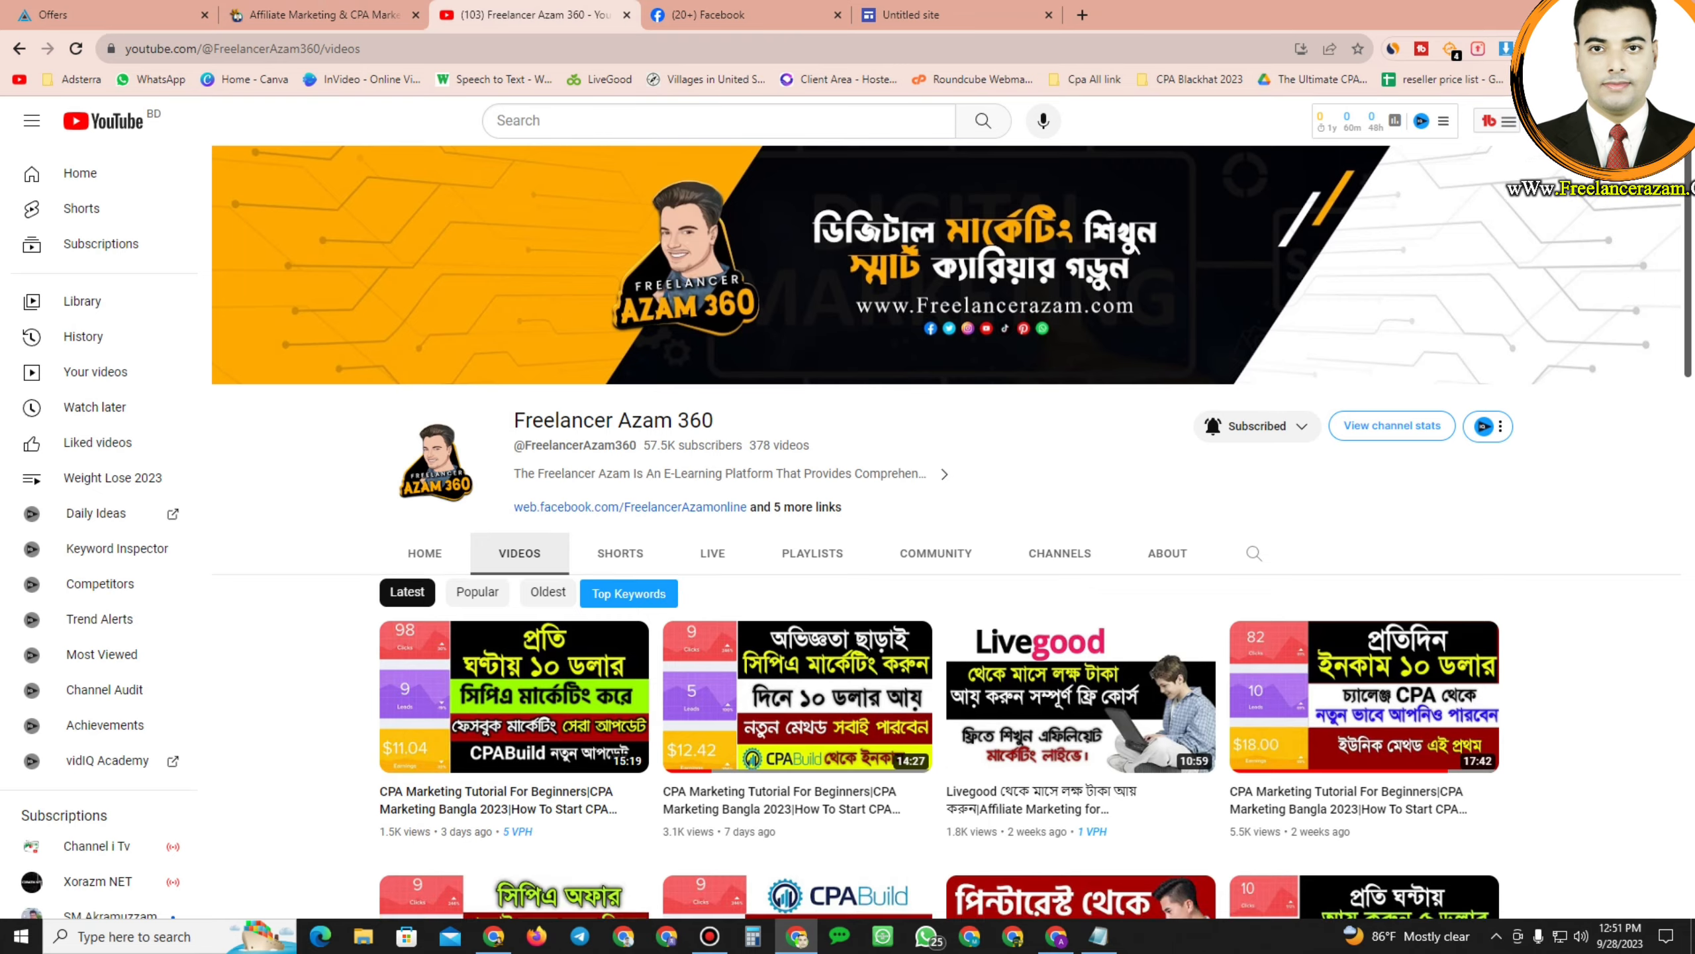
scroll(1081, 634, down, 3)
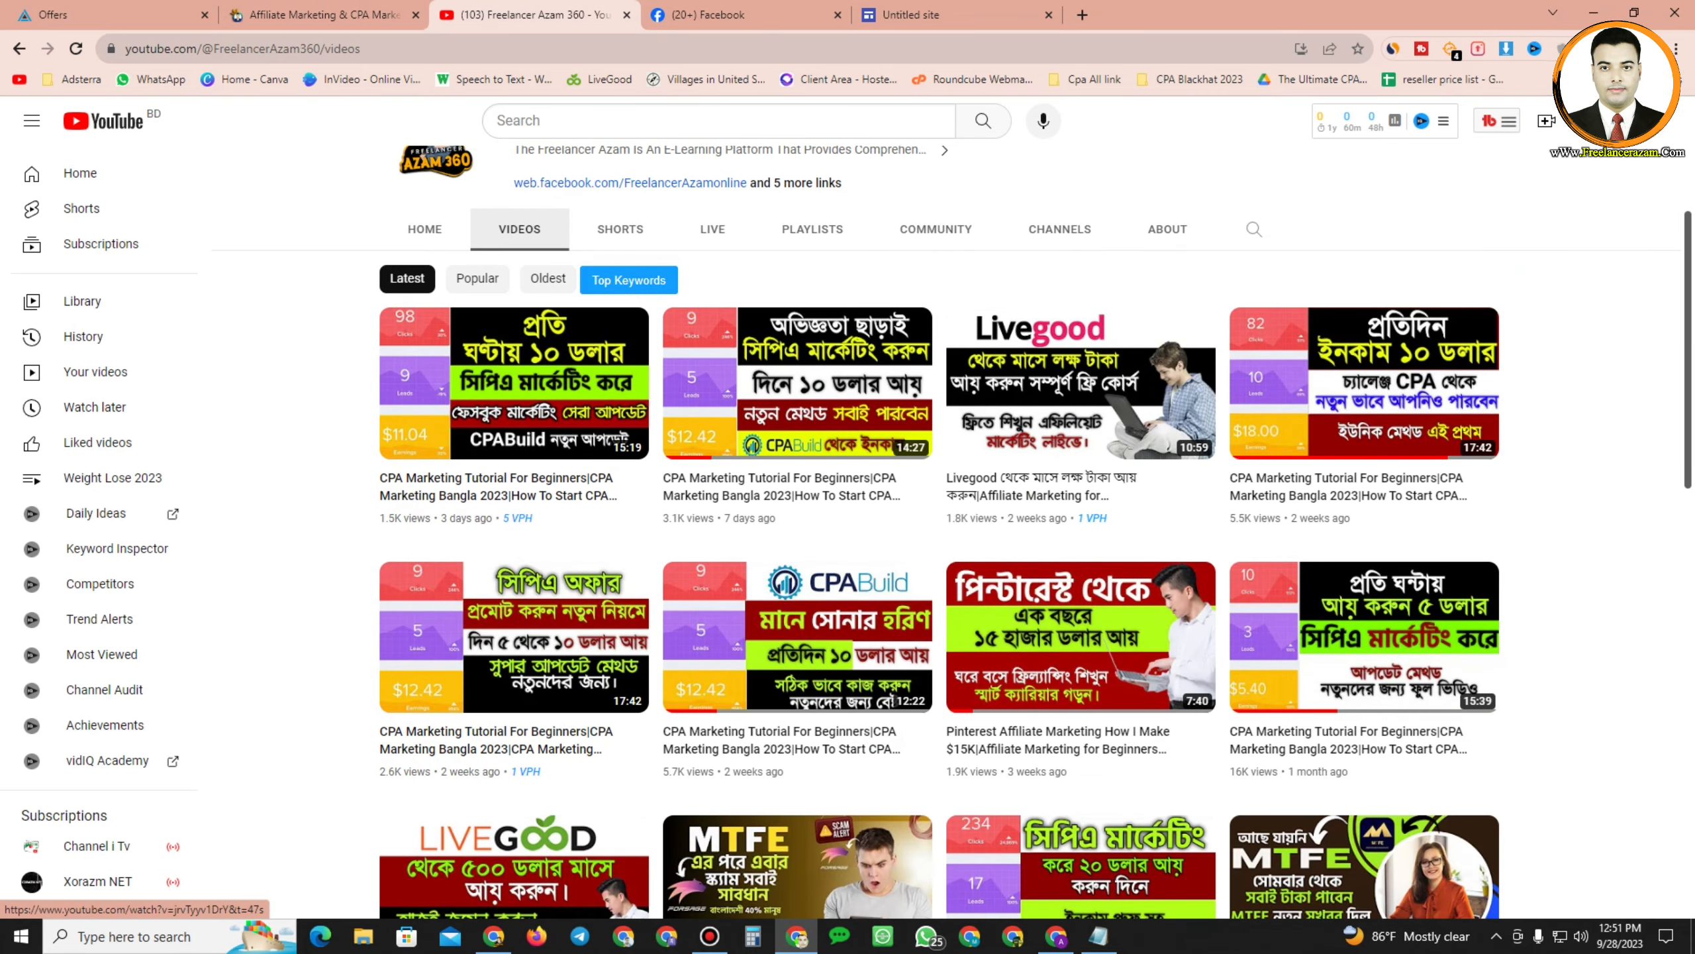
Return to the AdblueMedia offers page, search for offers in the United States, and look through the list
click(1056, 936)
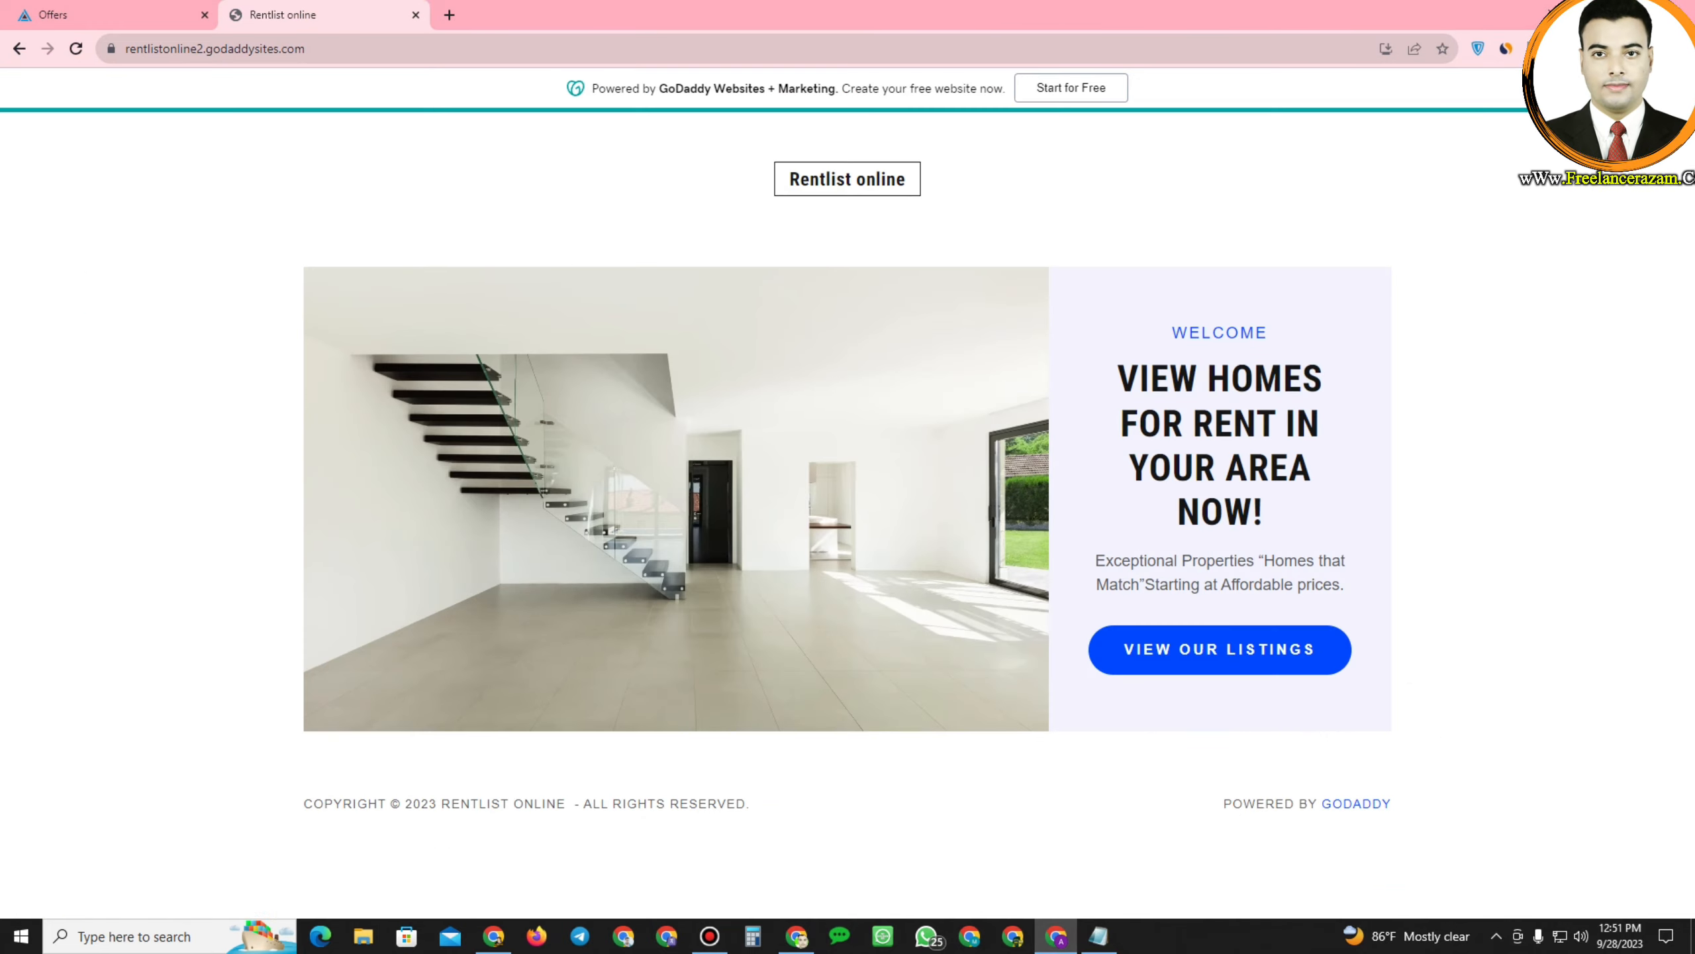
click(112, 14)
click(49, 231)
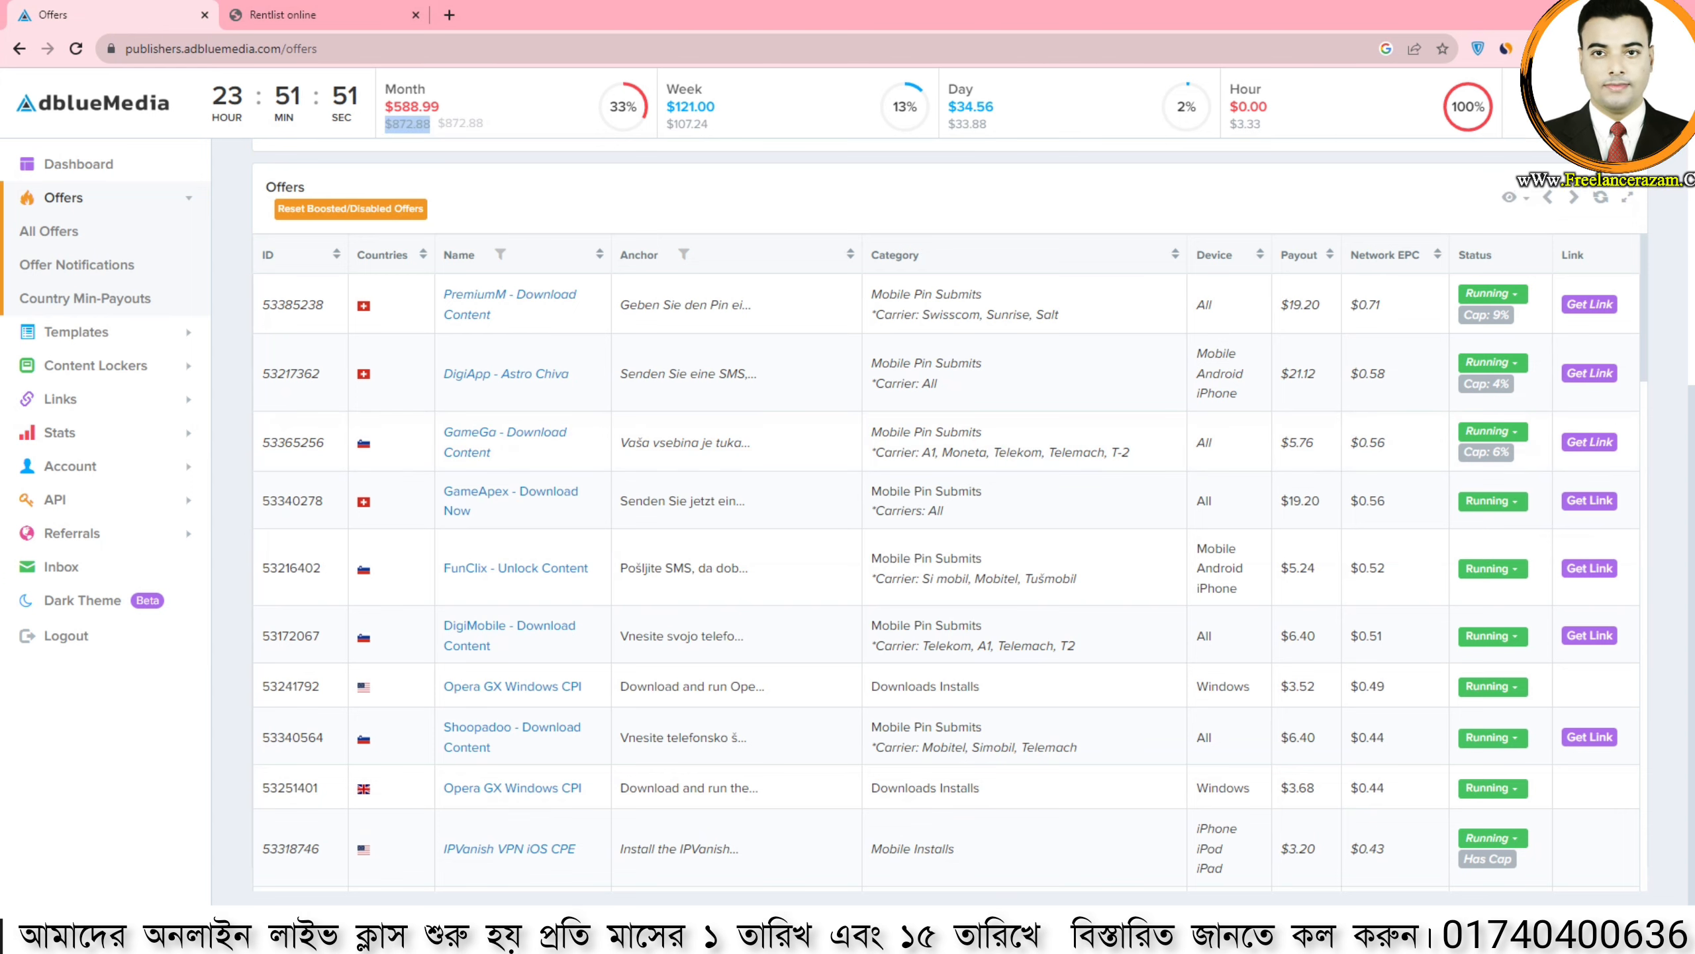
scroll(947, 521, up, 6)
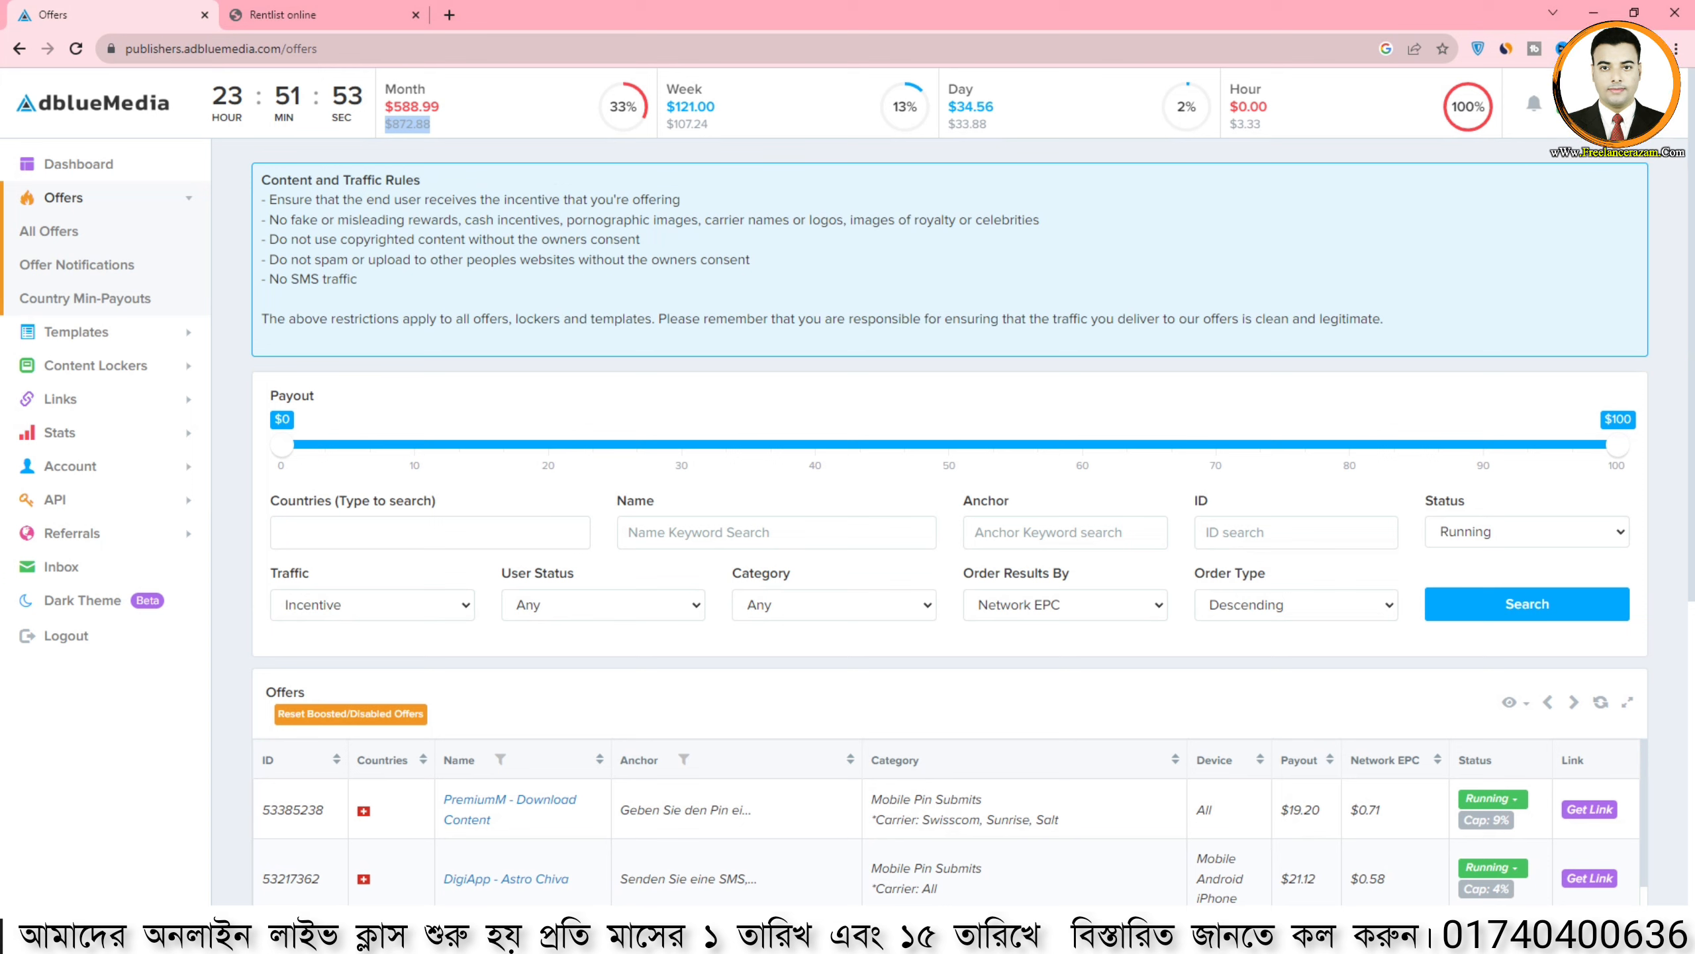
click(430, 532)
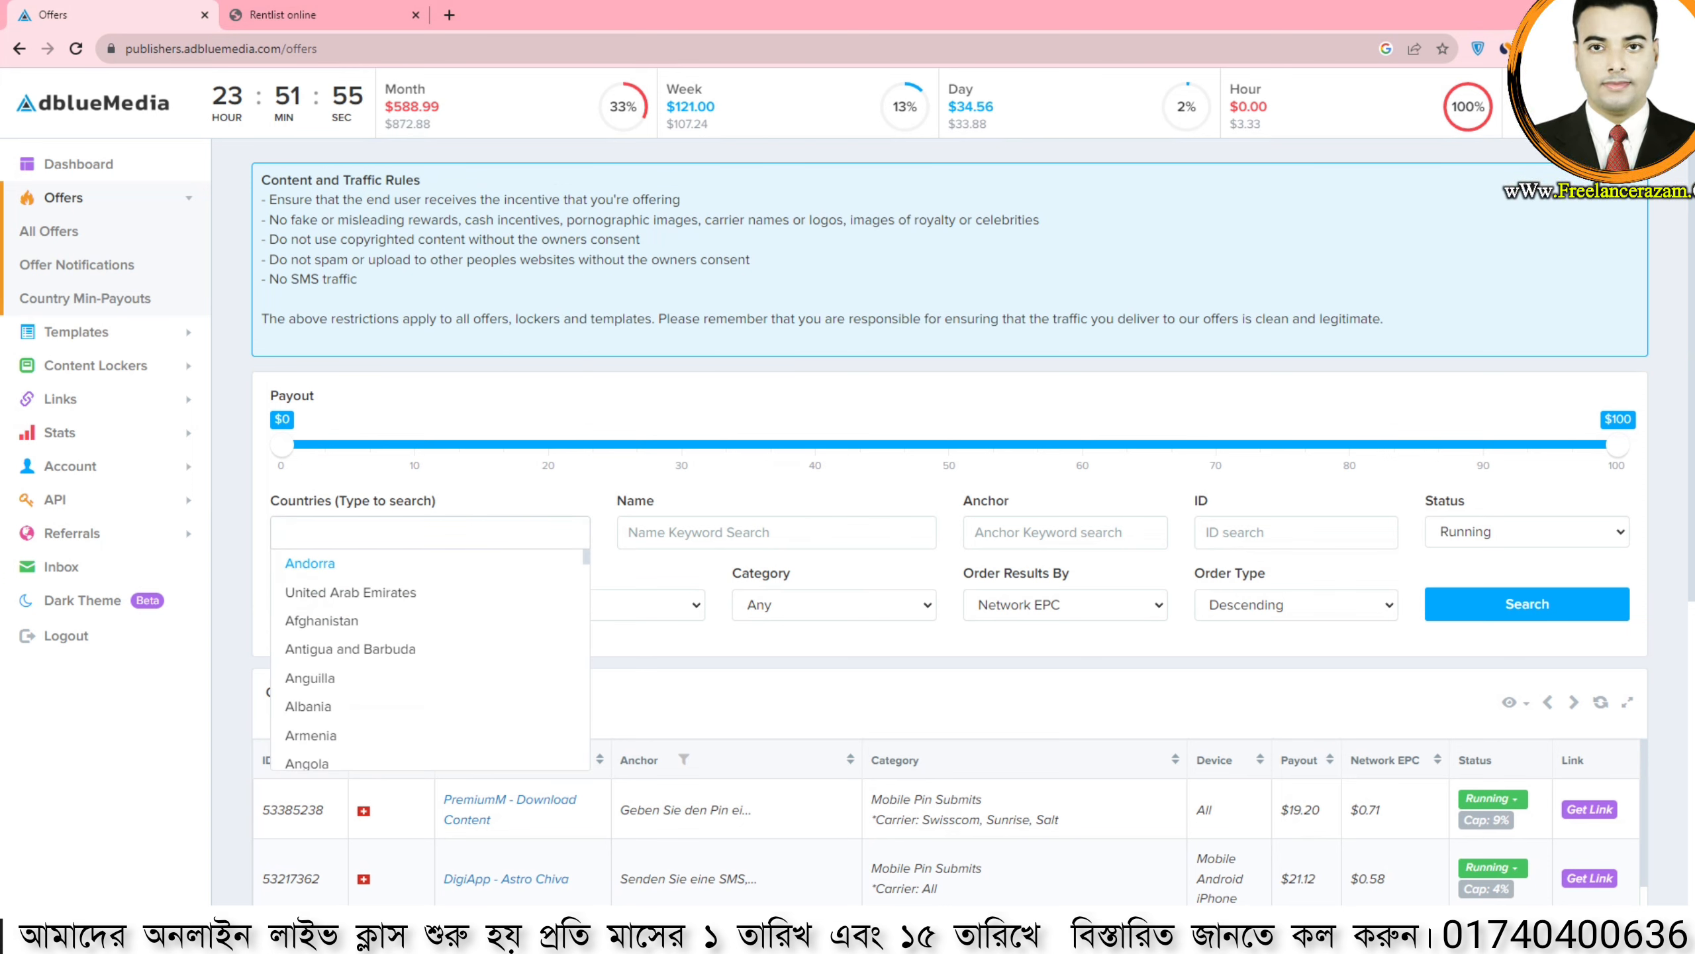
text(un)
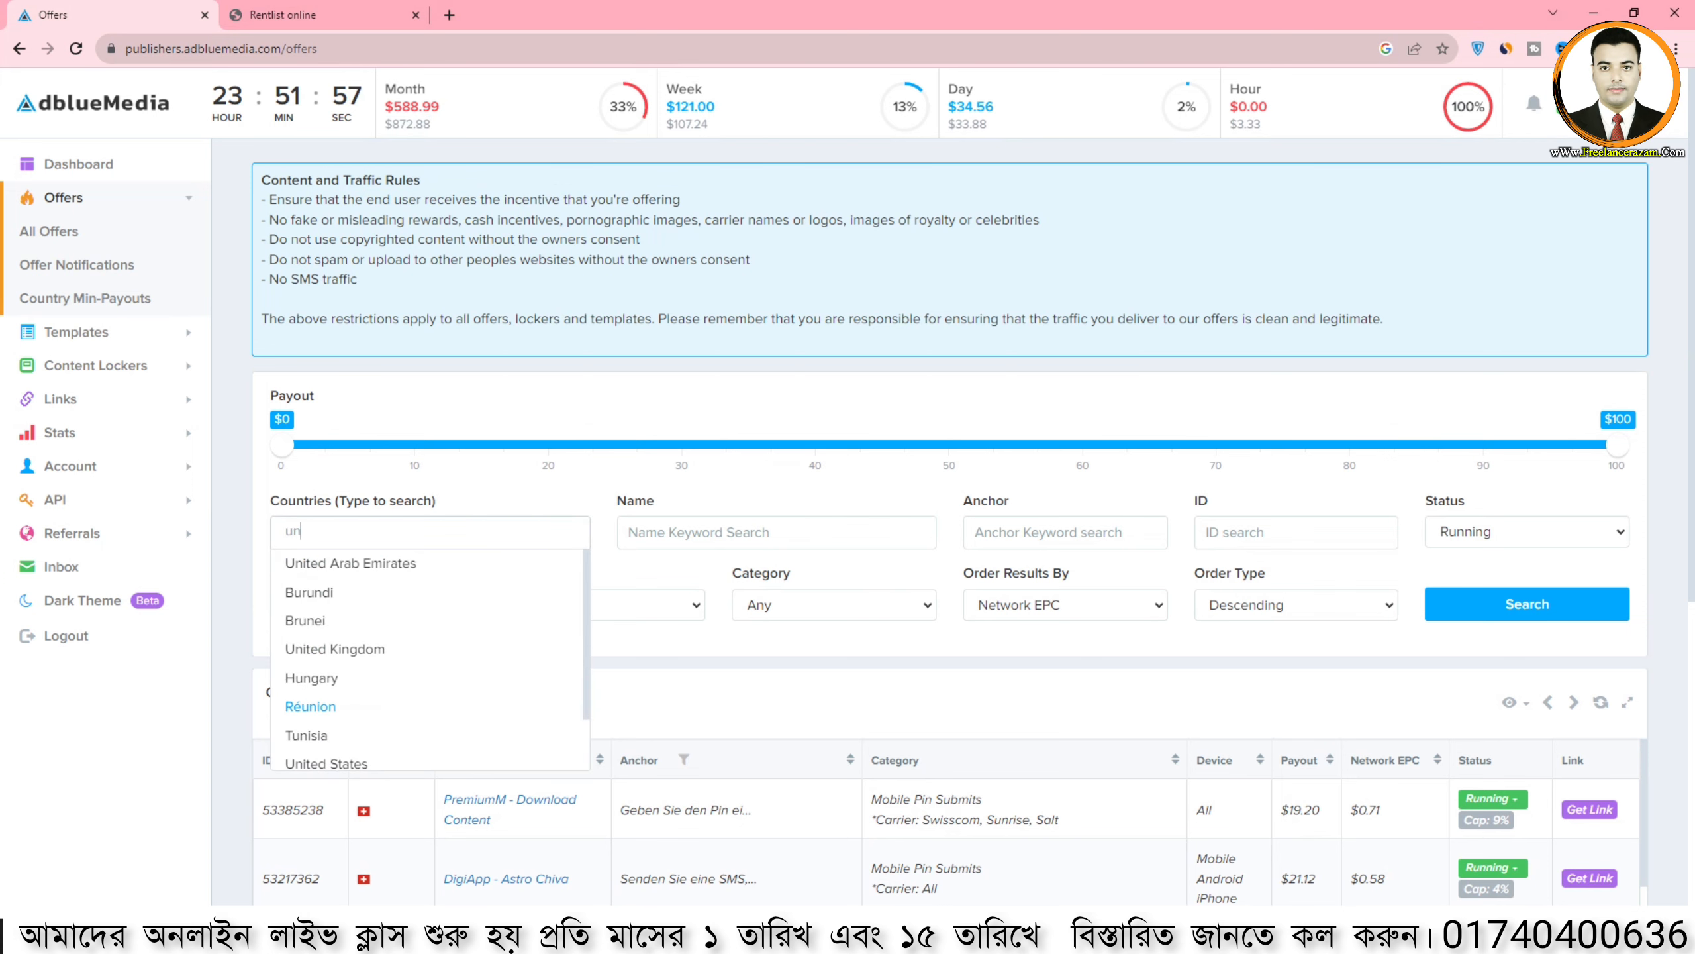
click(326, 764)
click(1527, 605)
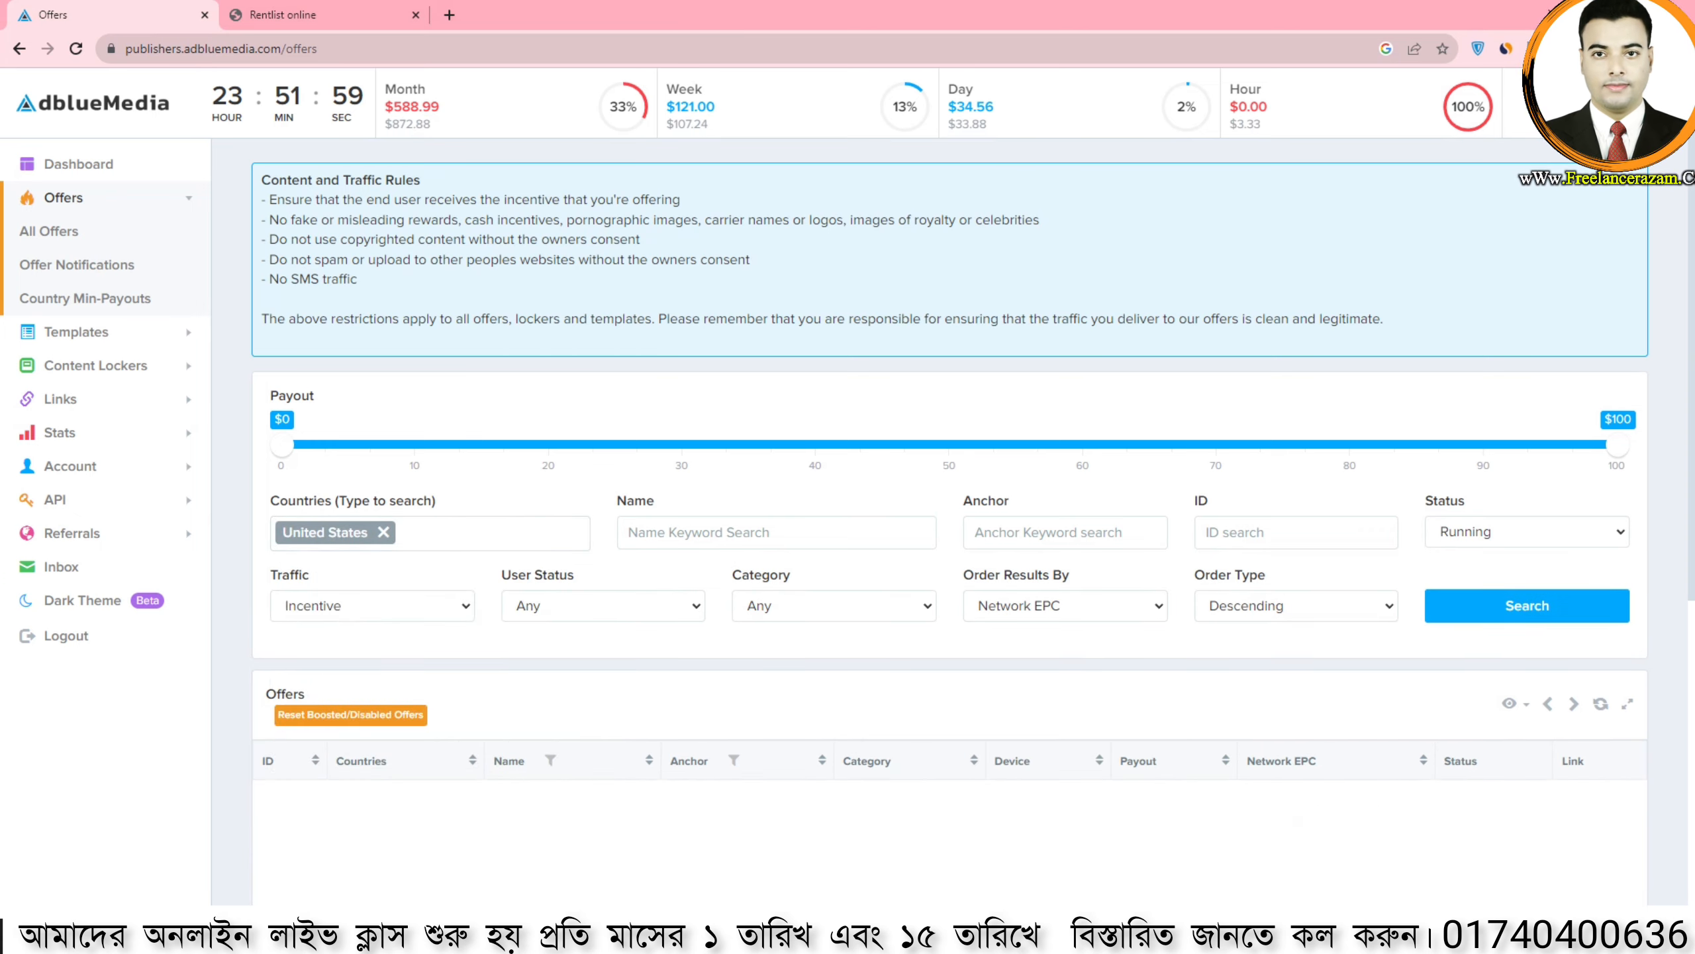
scroll(948, 514, down, 10)
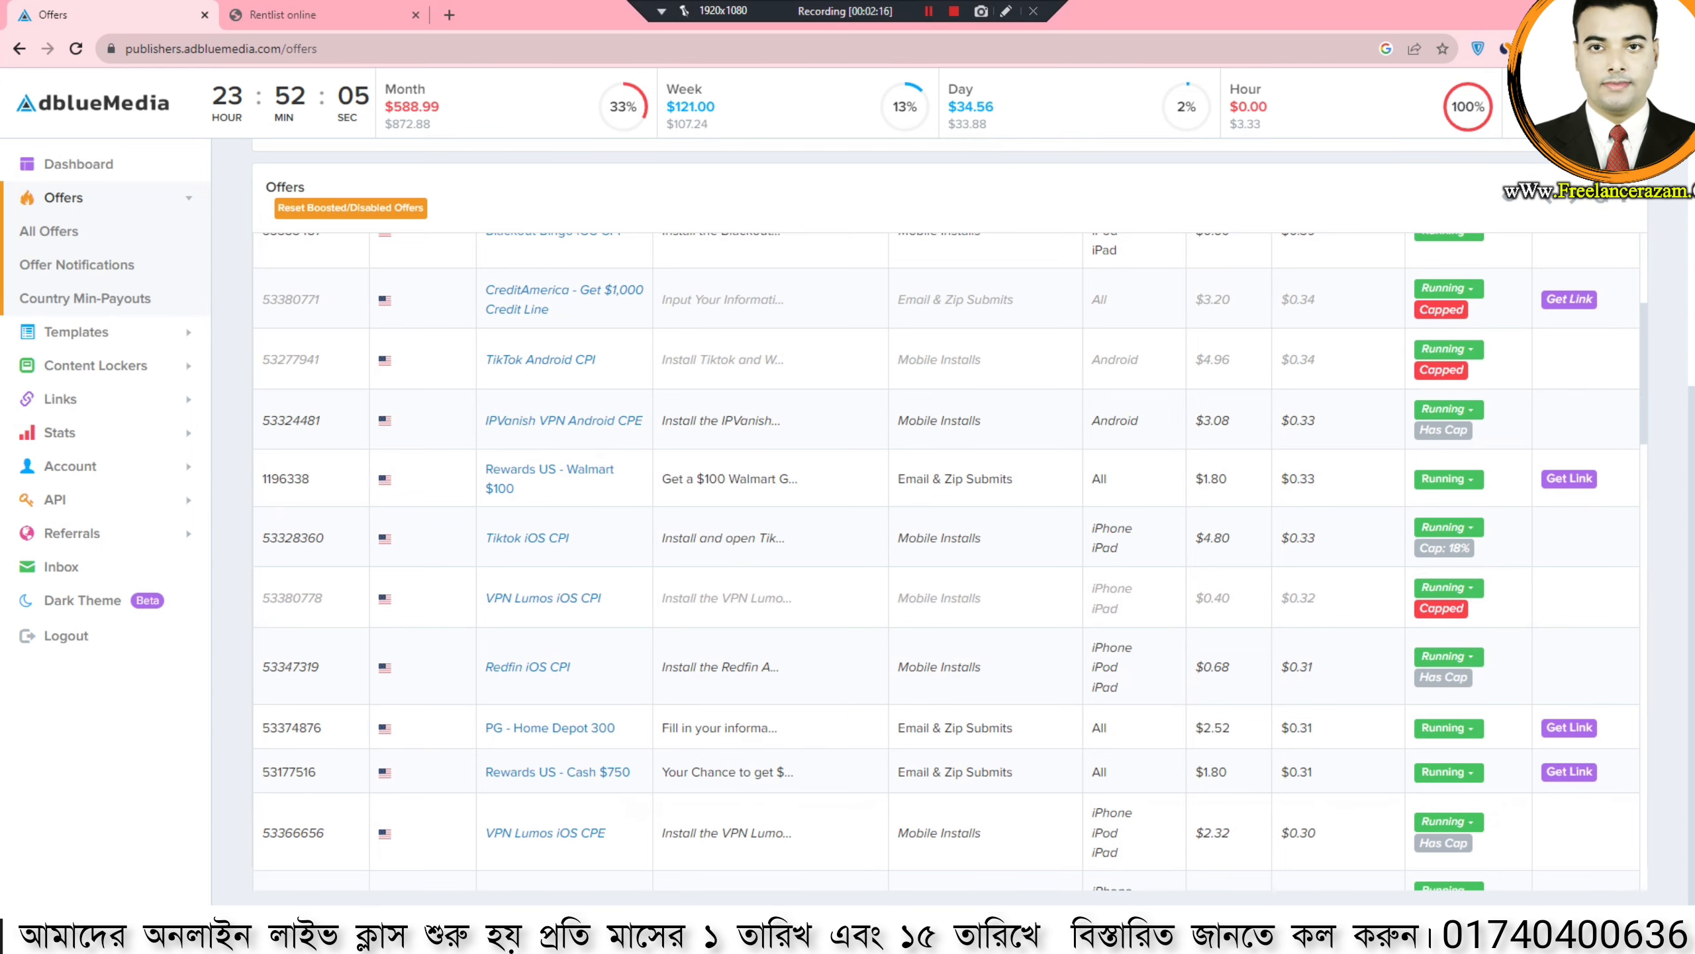
Start creating a free website with GoDaddy Website Builder from the Rentlist online site
click(314, 15)
click(1071, 89)
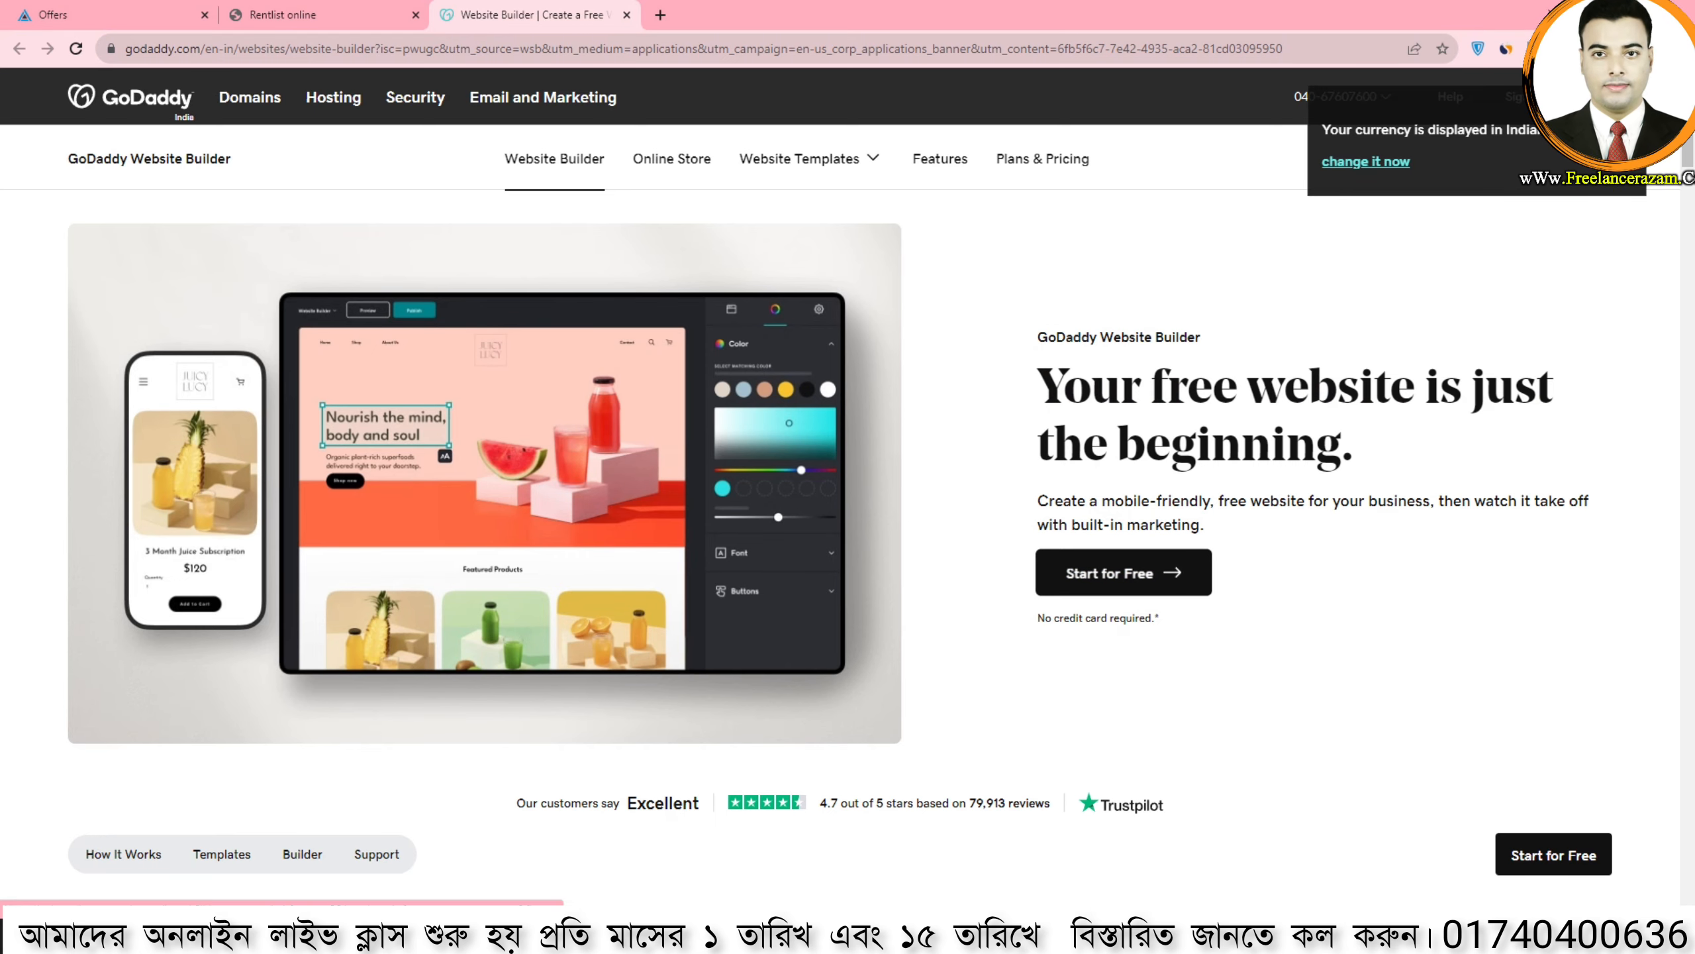
click(1123, 572)
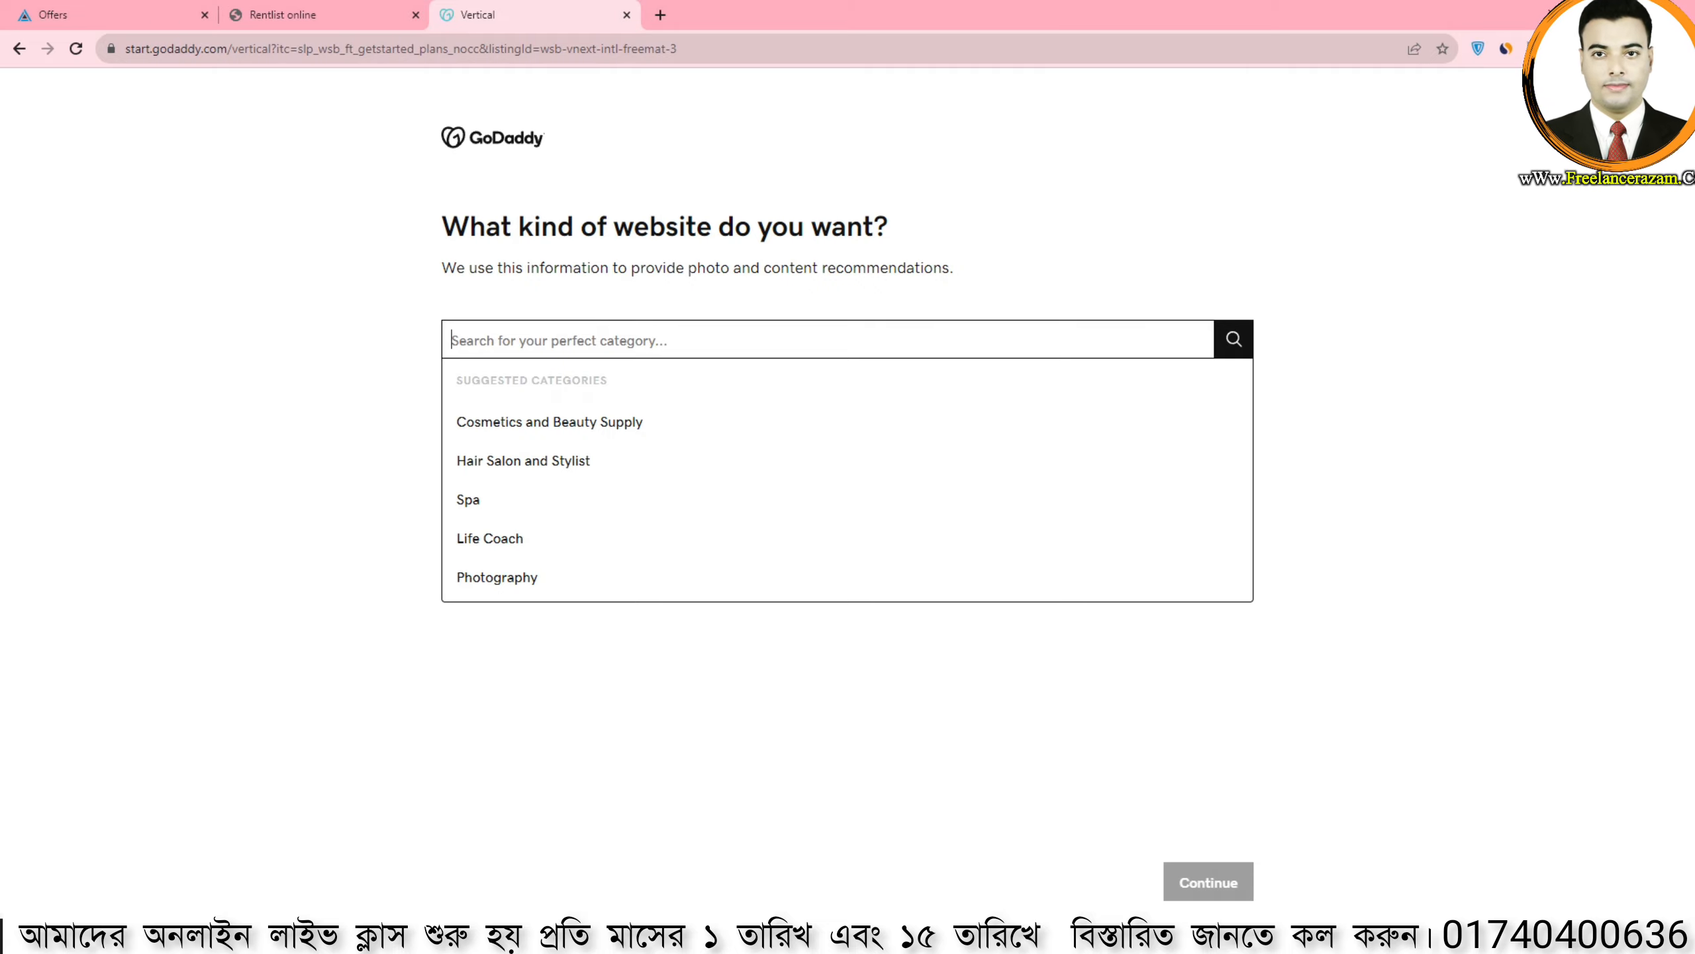
Set the website category to Home and Home Decor and name the website Home Rent
text(Home)
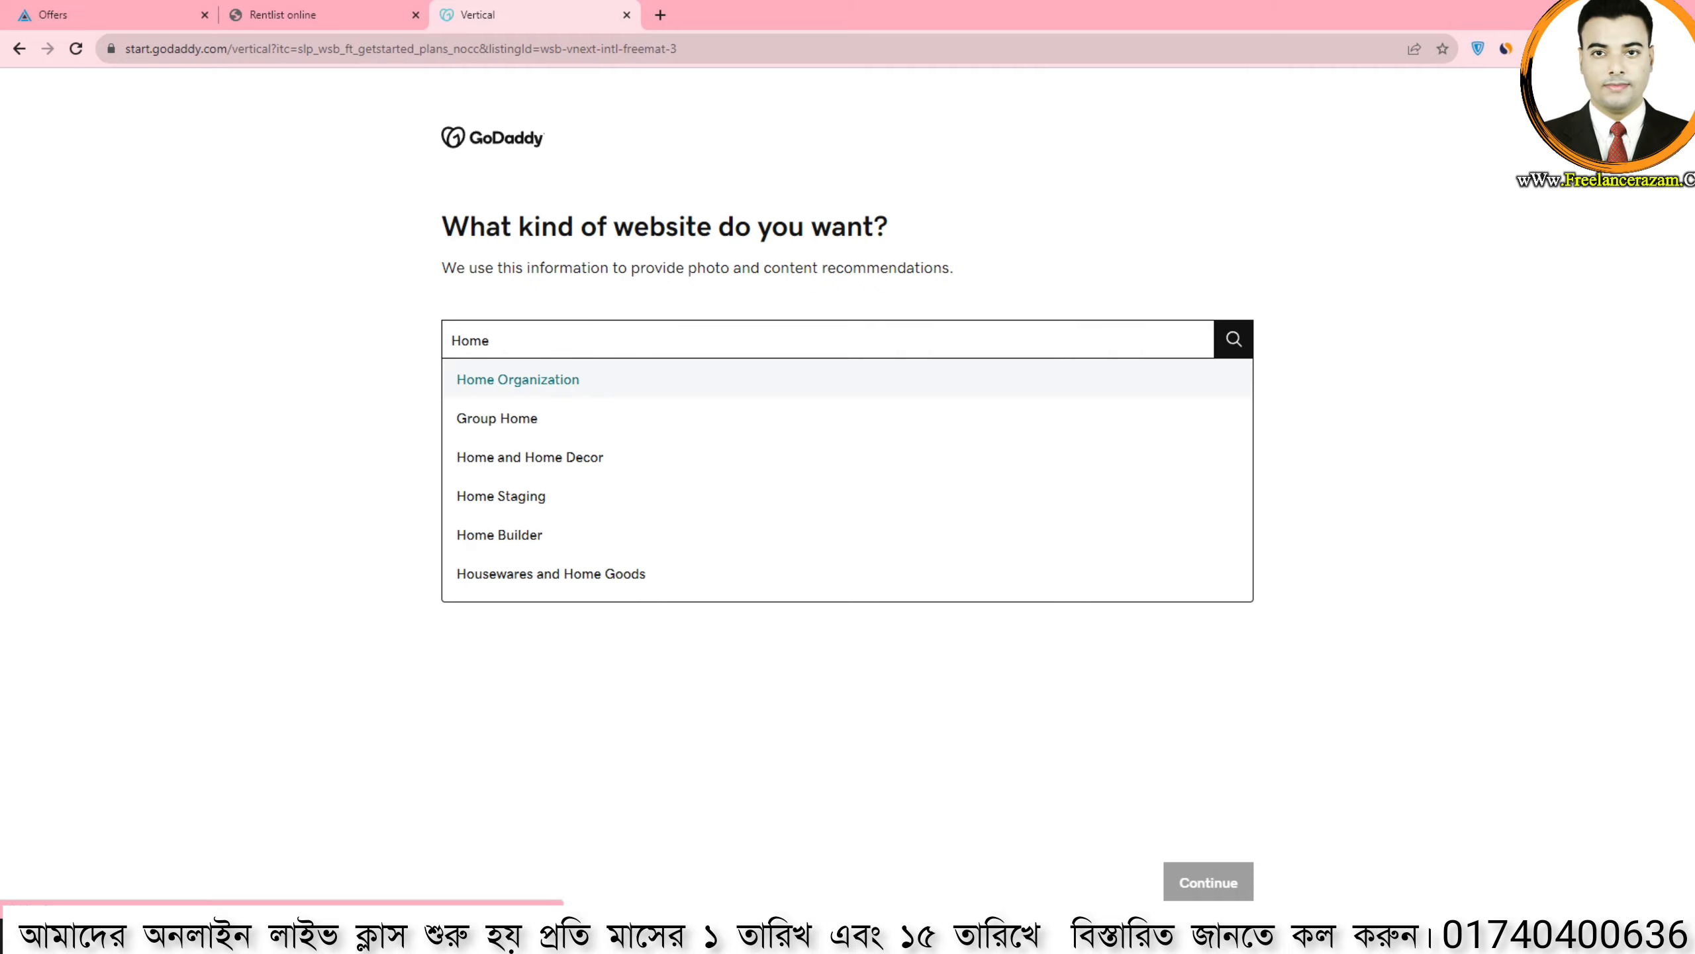
click(530, 458)
click(1207, 882)
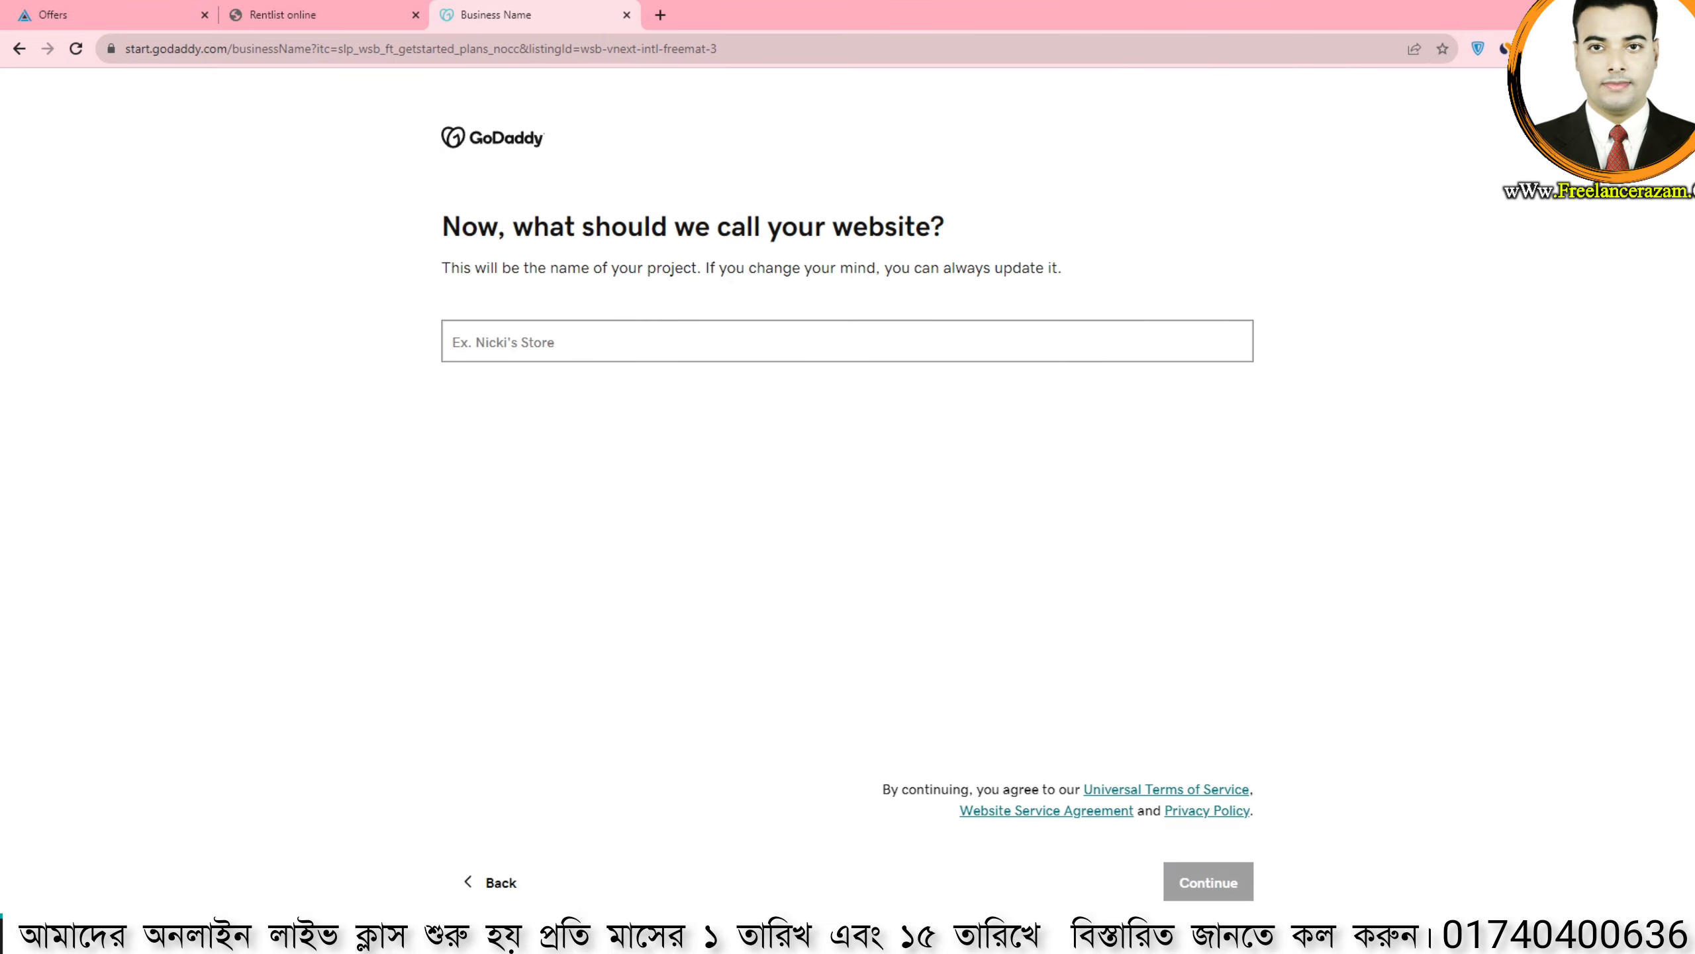
text(Home Rent)
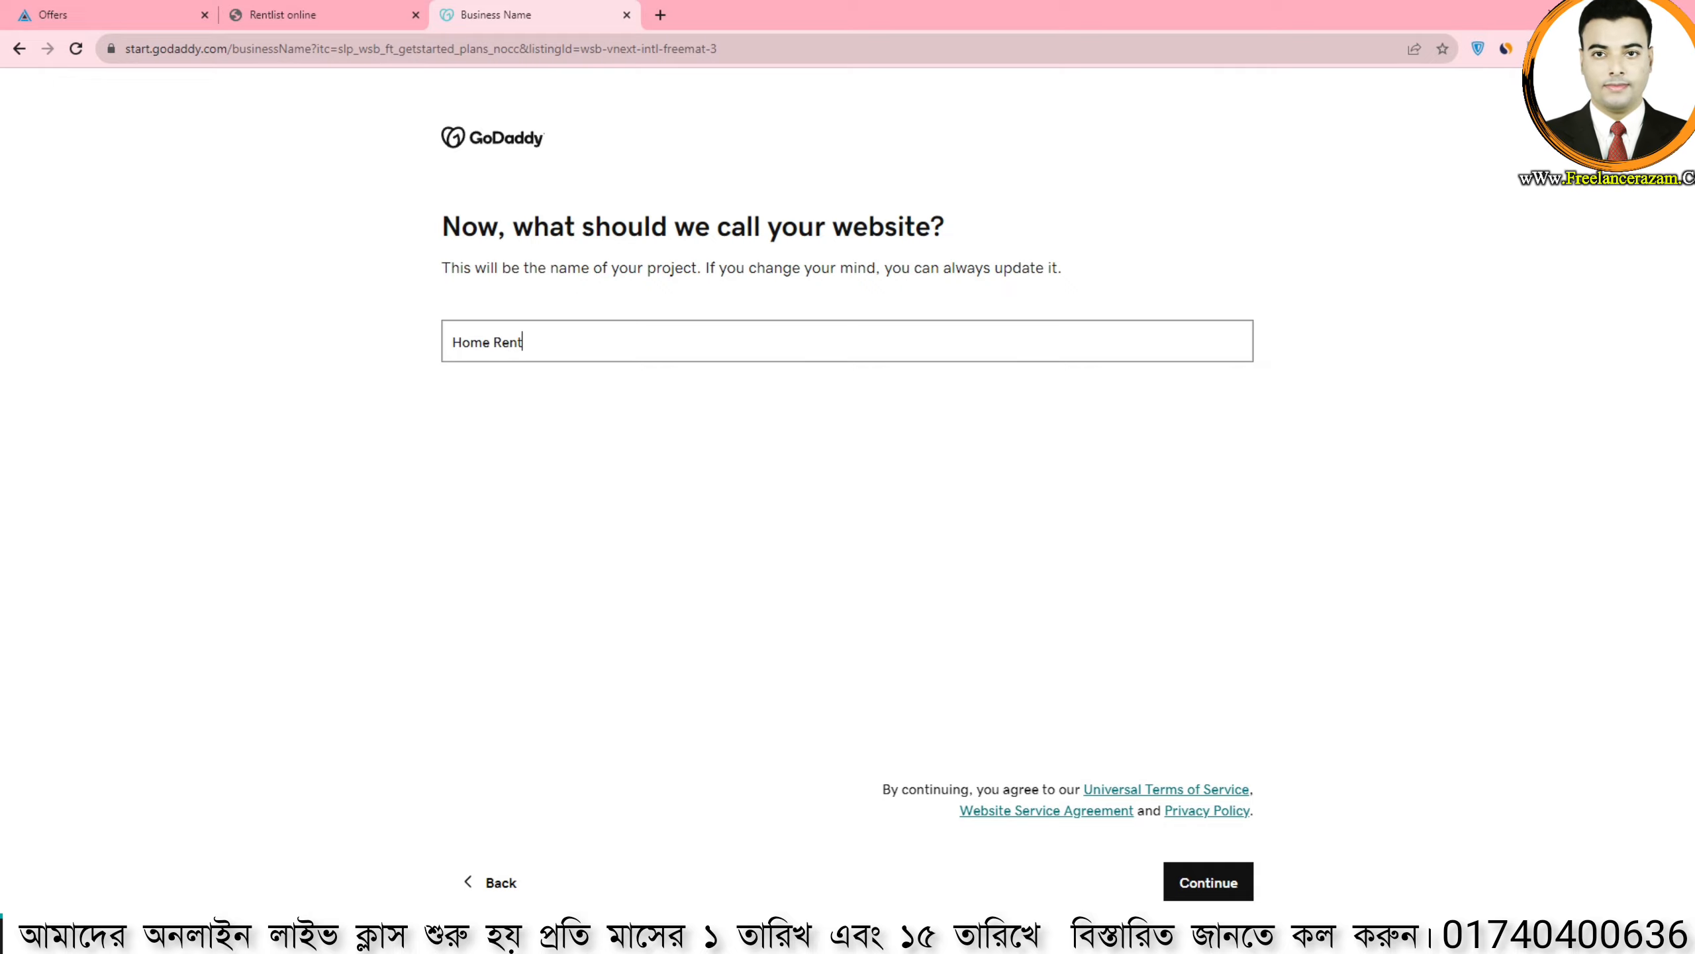
click(1208, 882)
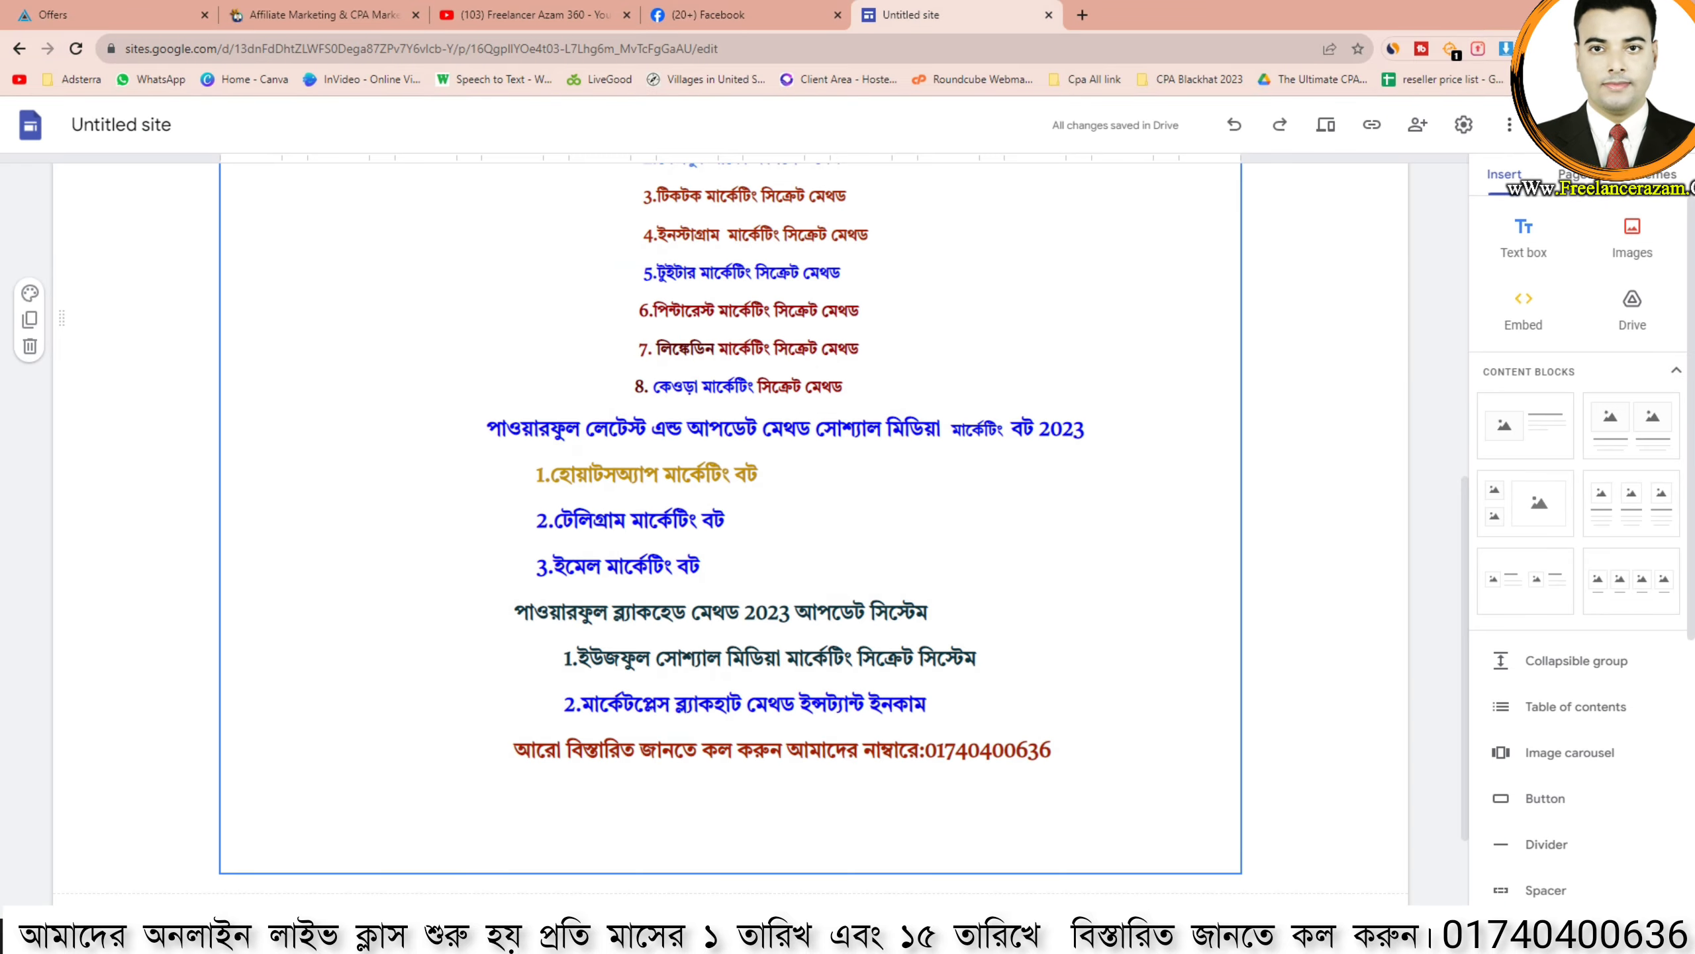
Review the CPA affiliate marketing course outline on the untitled Google Sites page from top to bottom
scroll(735, 534, up, 10)
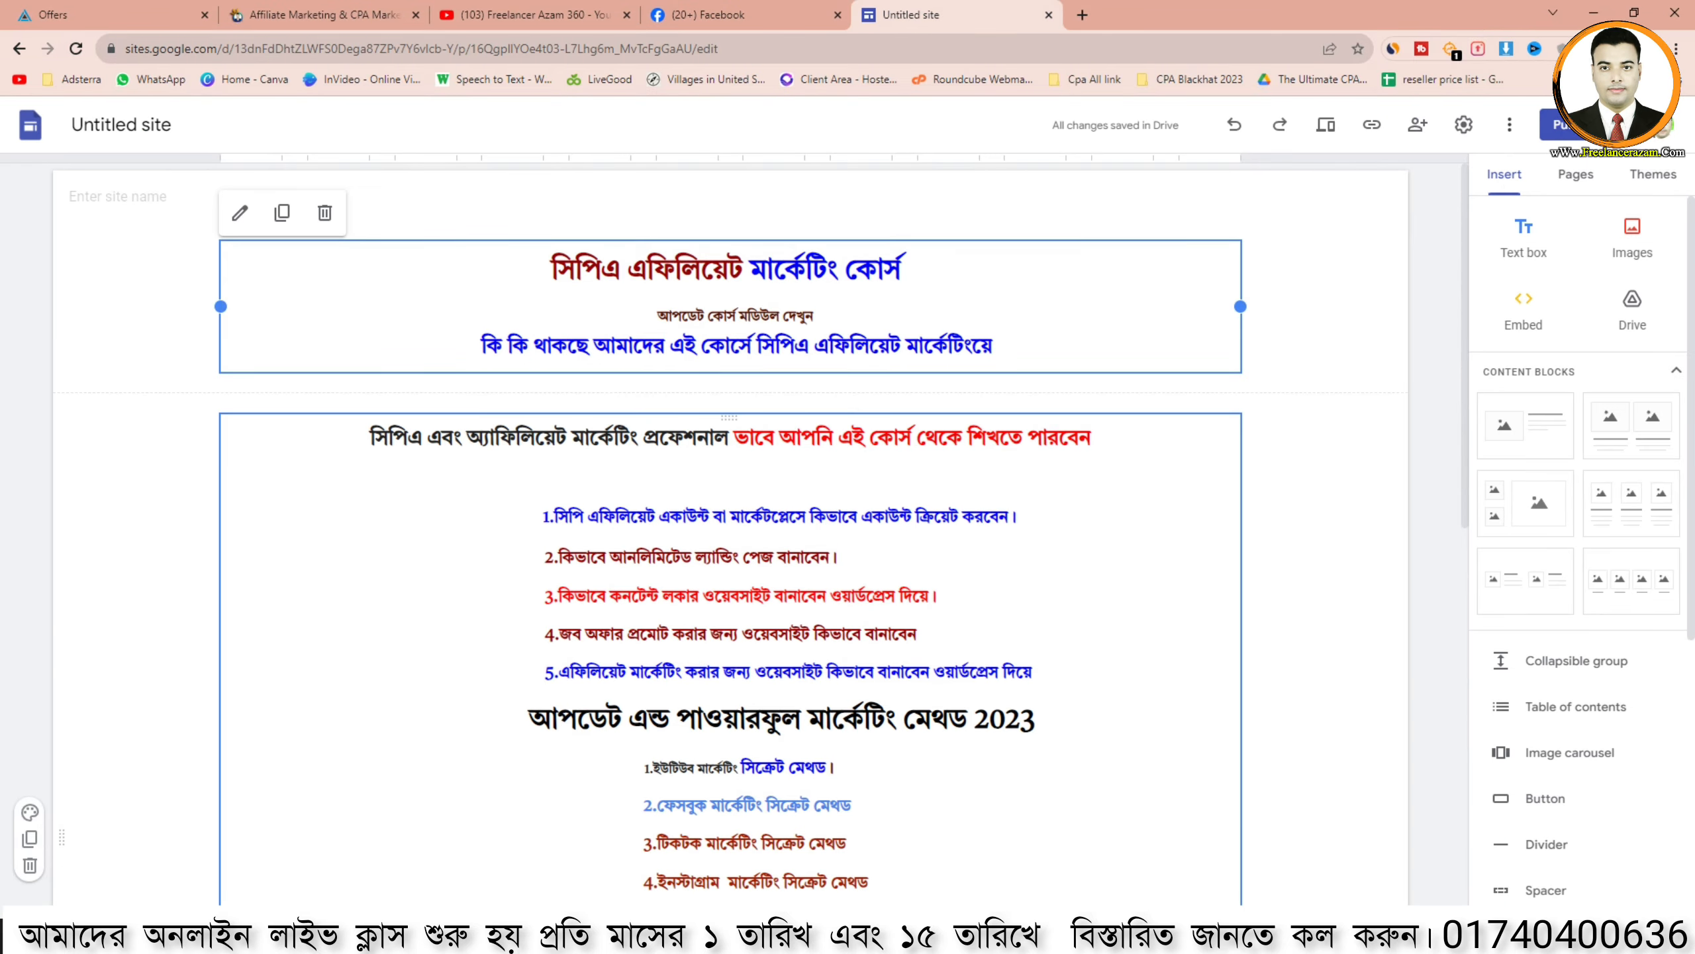
key(Escape)
scroll(734, 534, down, 5)
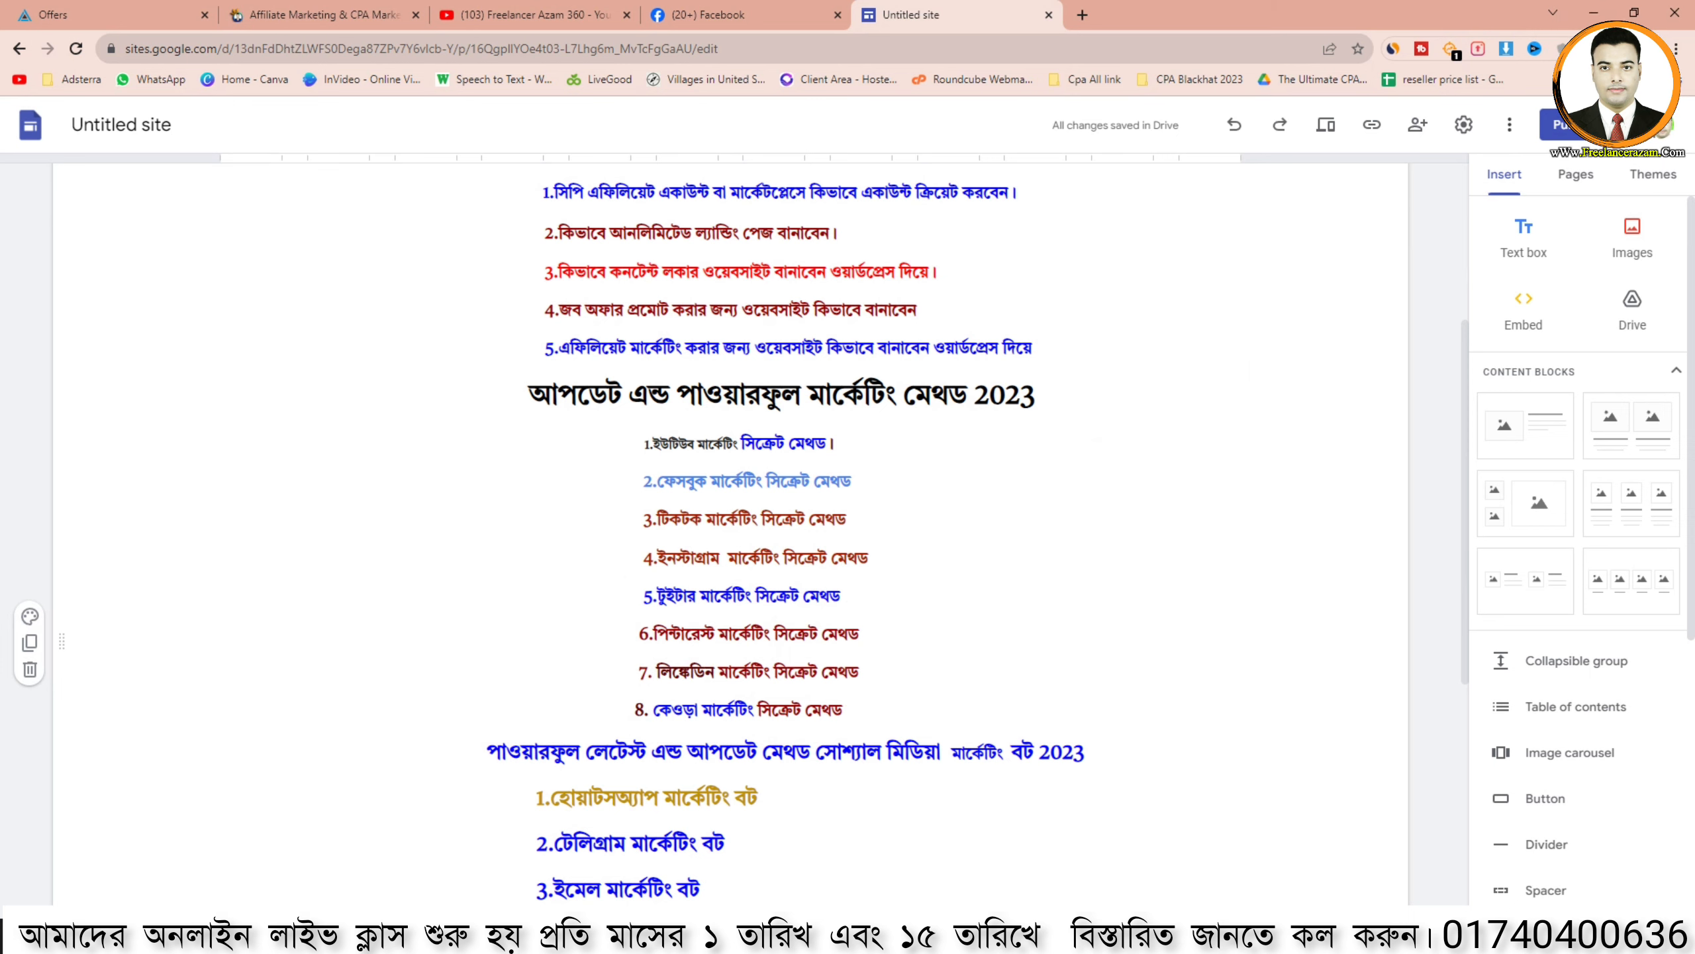
scroll(734, 535, down, 5)
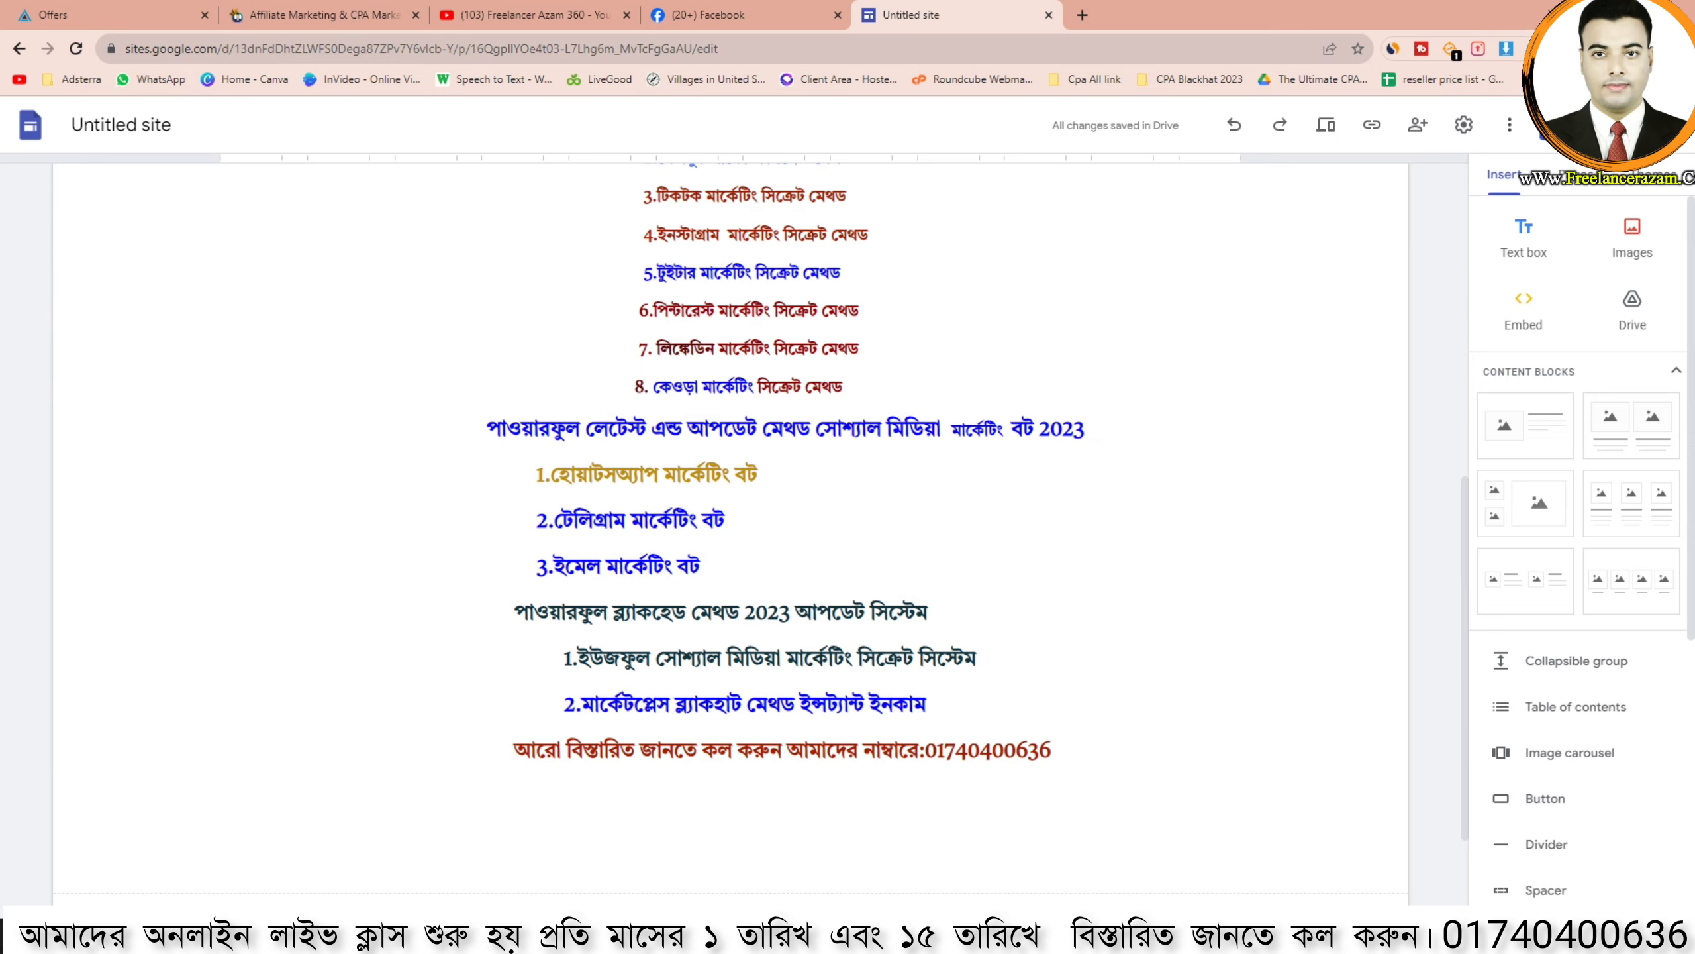
scroll(734, 534, up, 8)
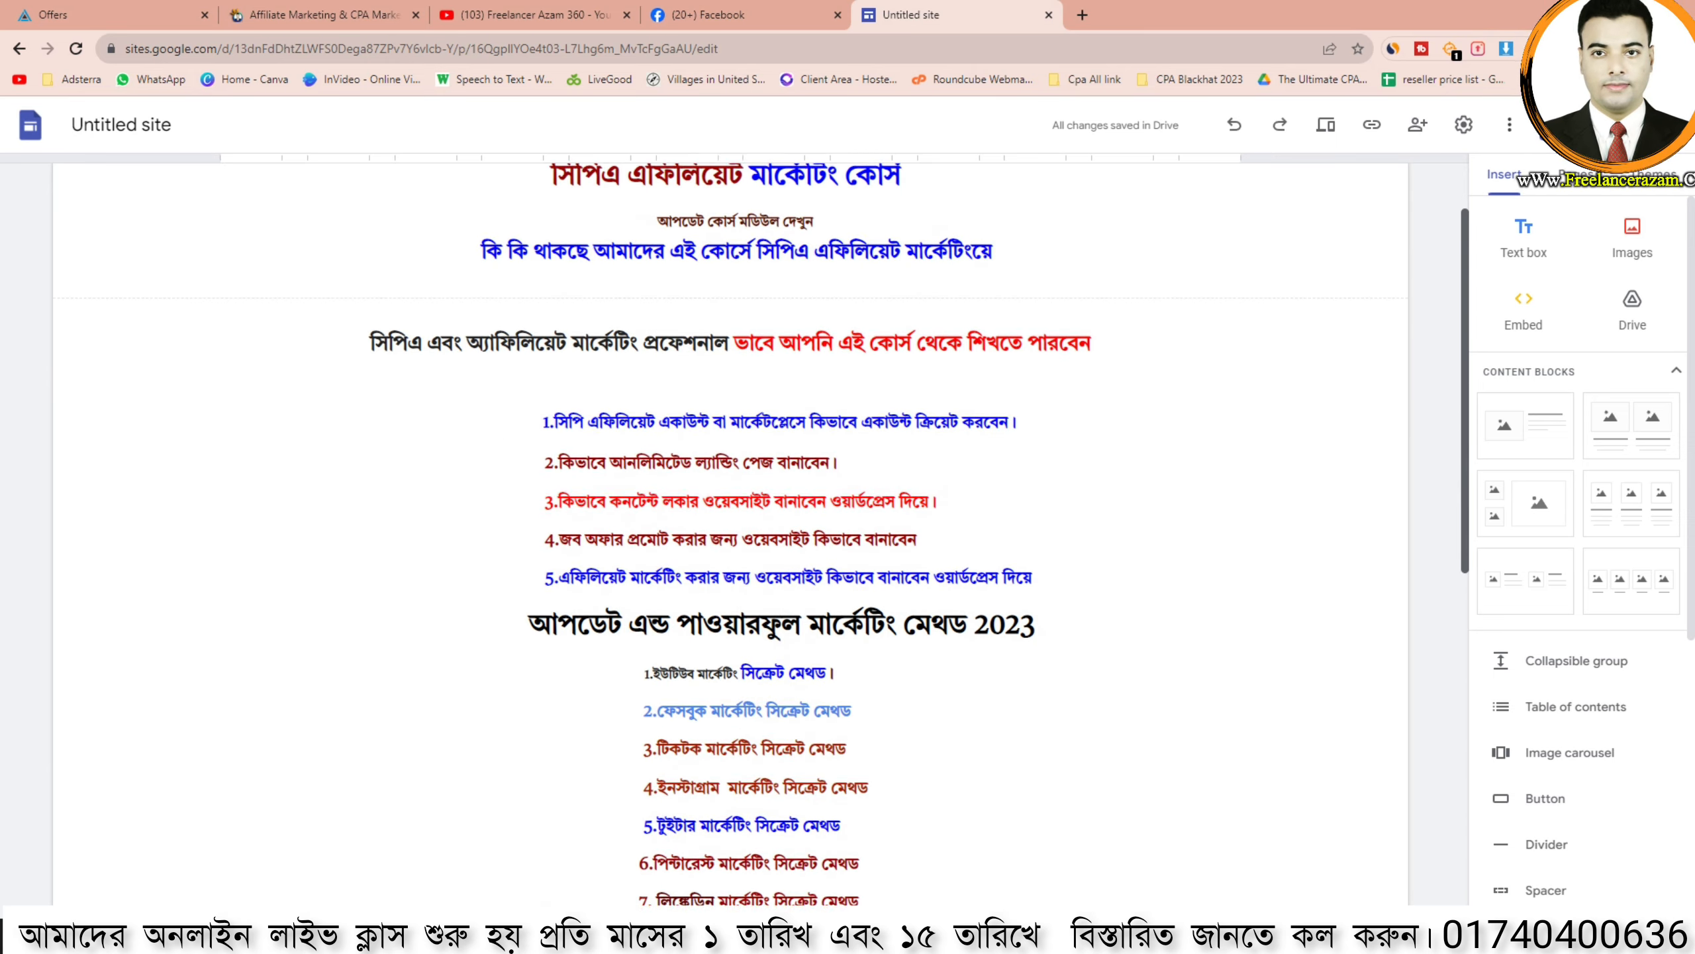
Look through the home page of the affiliate and CPA marketing training website, past the free tips form
click(324, 15)
scroll(848, 500, down, 7)
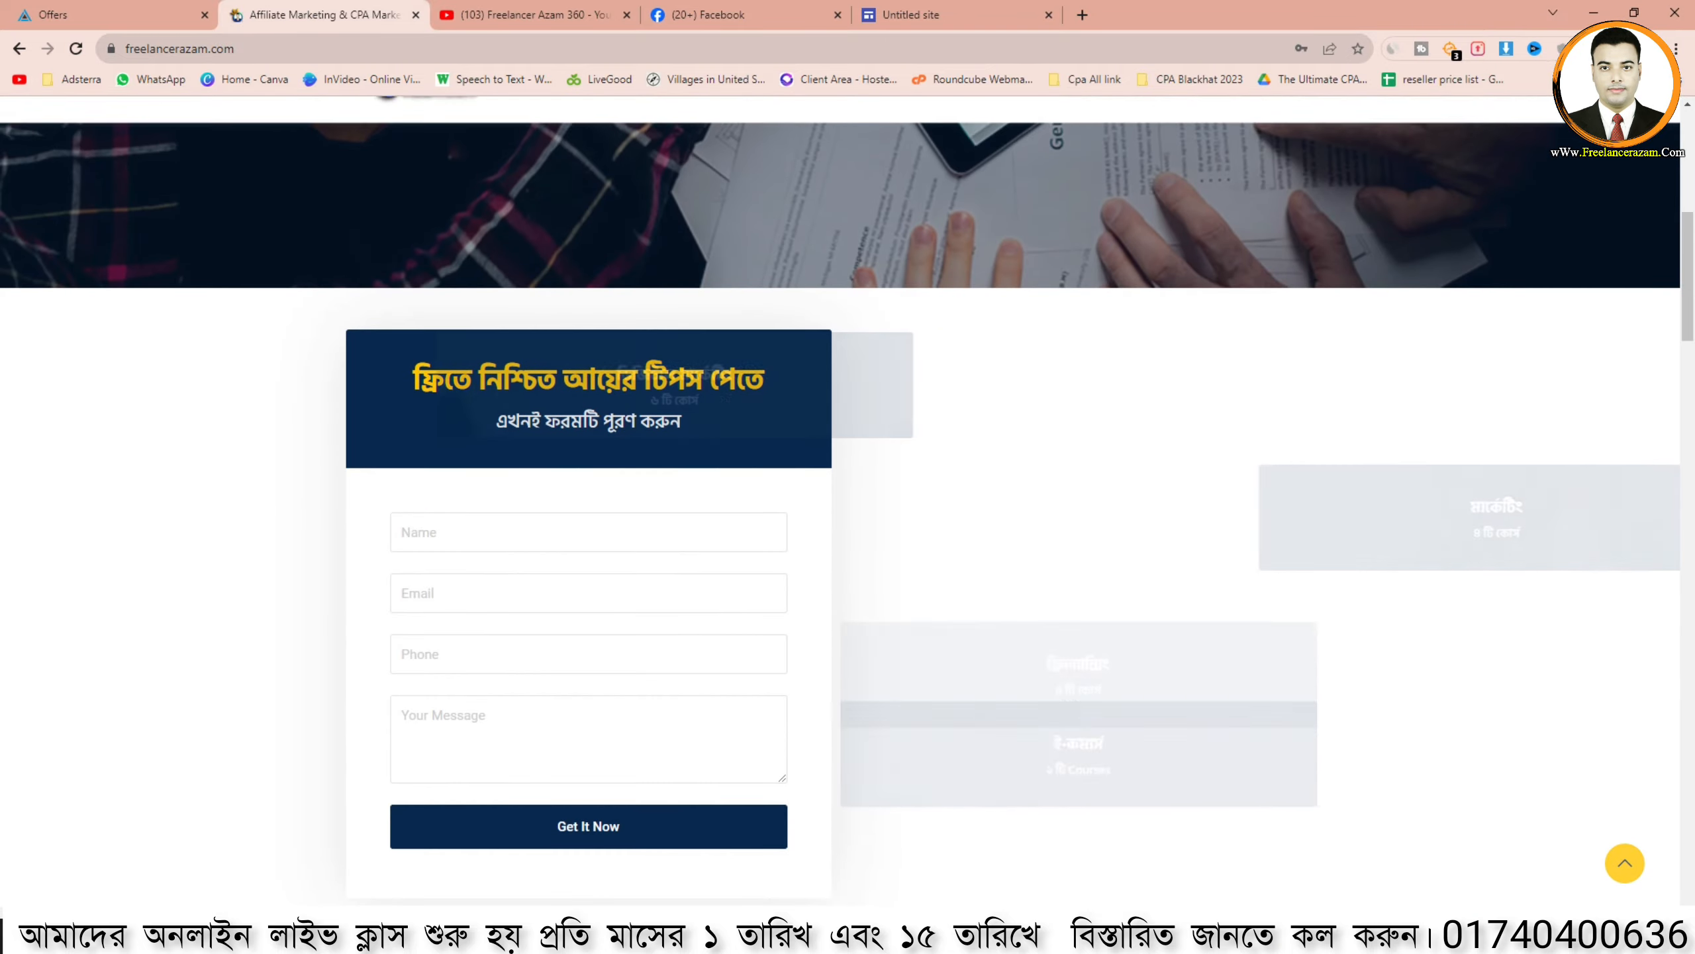
scroll(848, 501, down, 15)
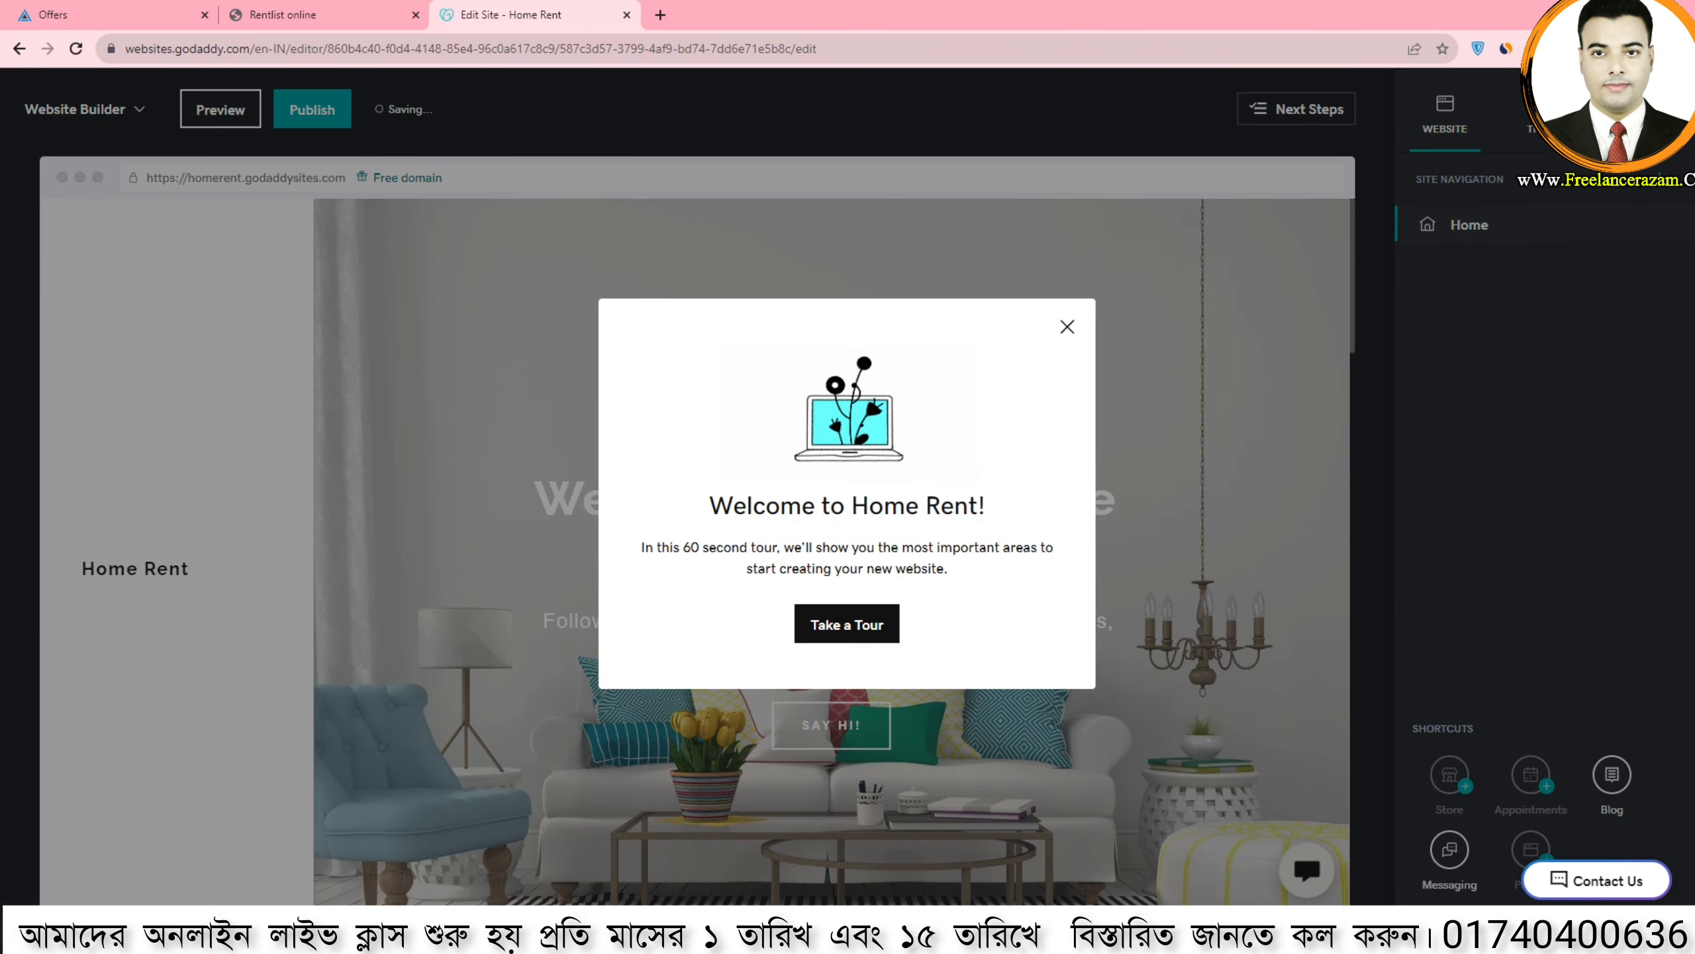
Go through the four-part welcome tour of the new Home Rent website to its end
click(848, 624)
click(1348, 174)
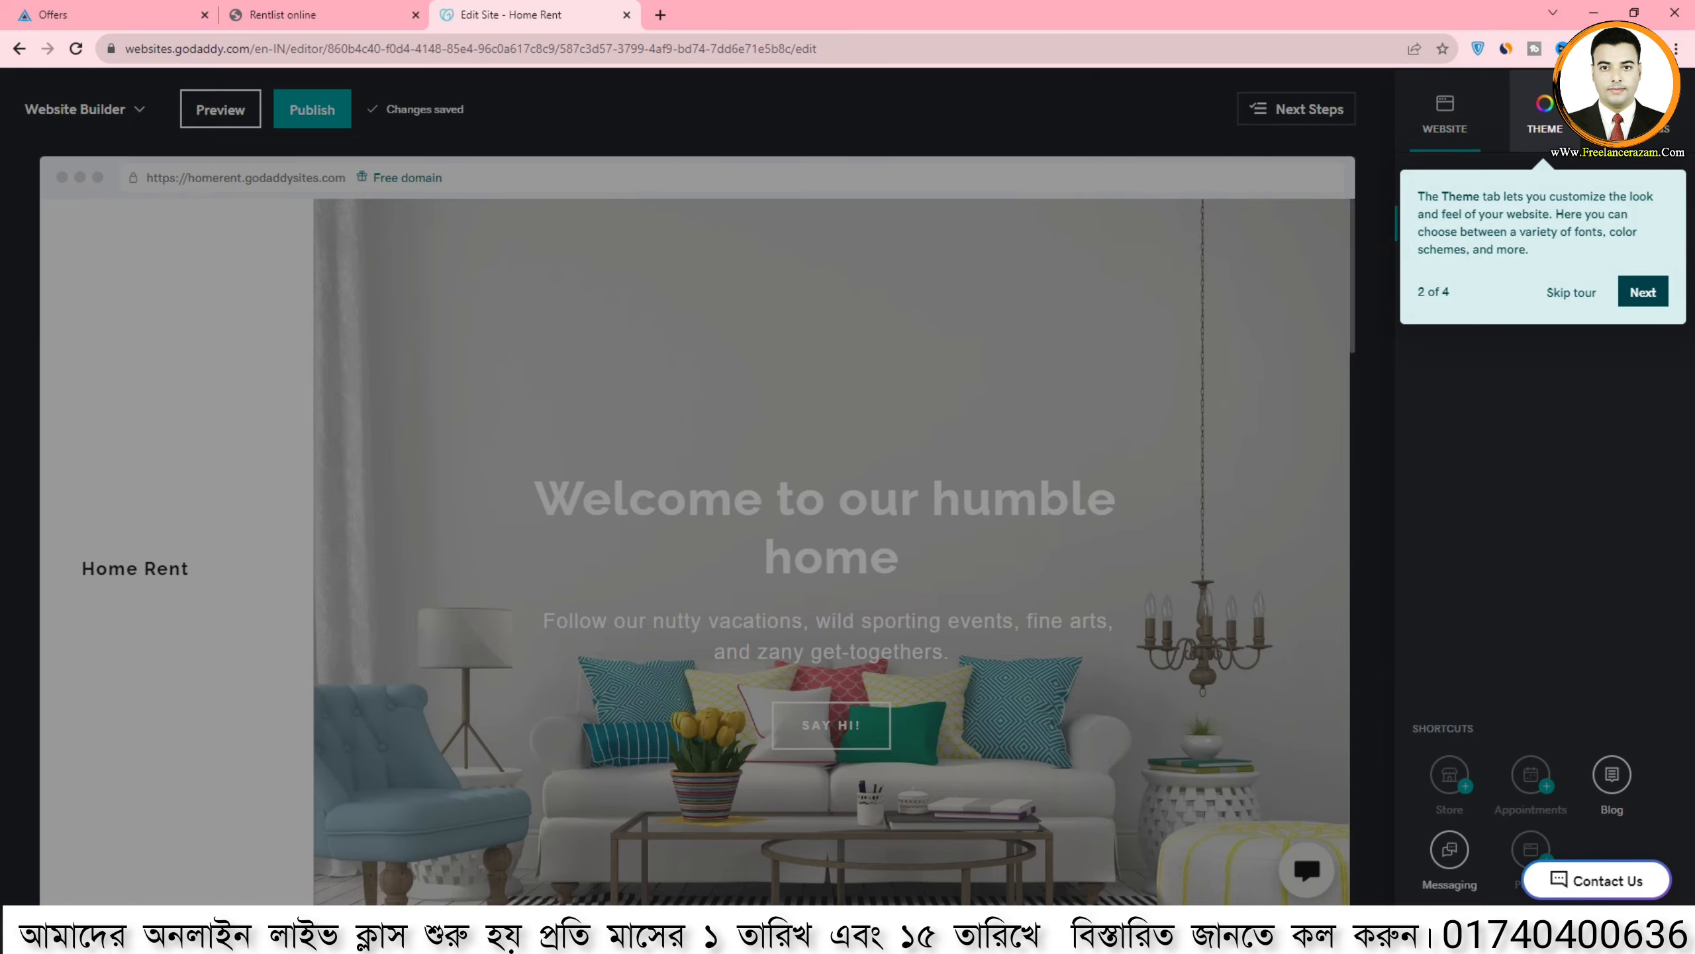
click(1643, 292)
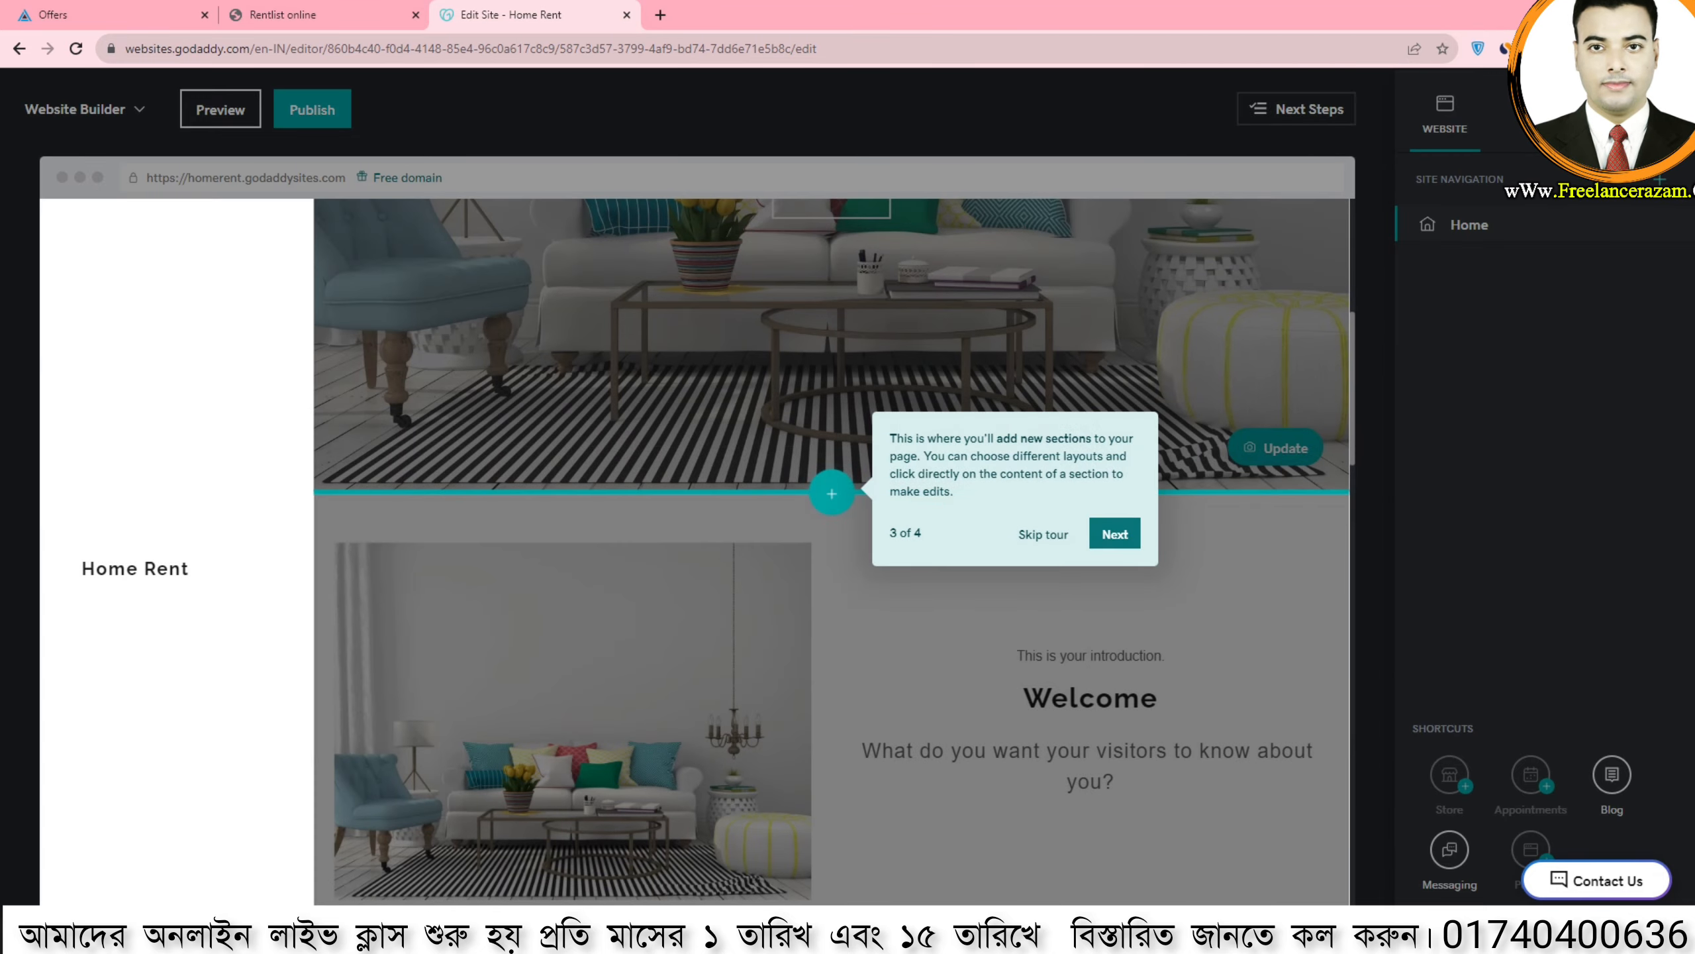
click(1114, 534)
click(413, 251)
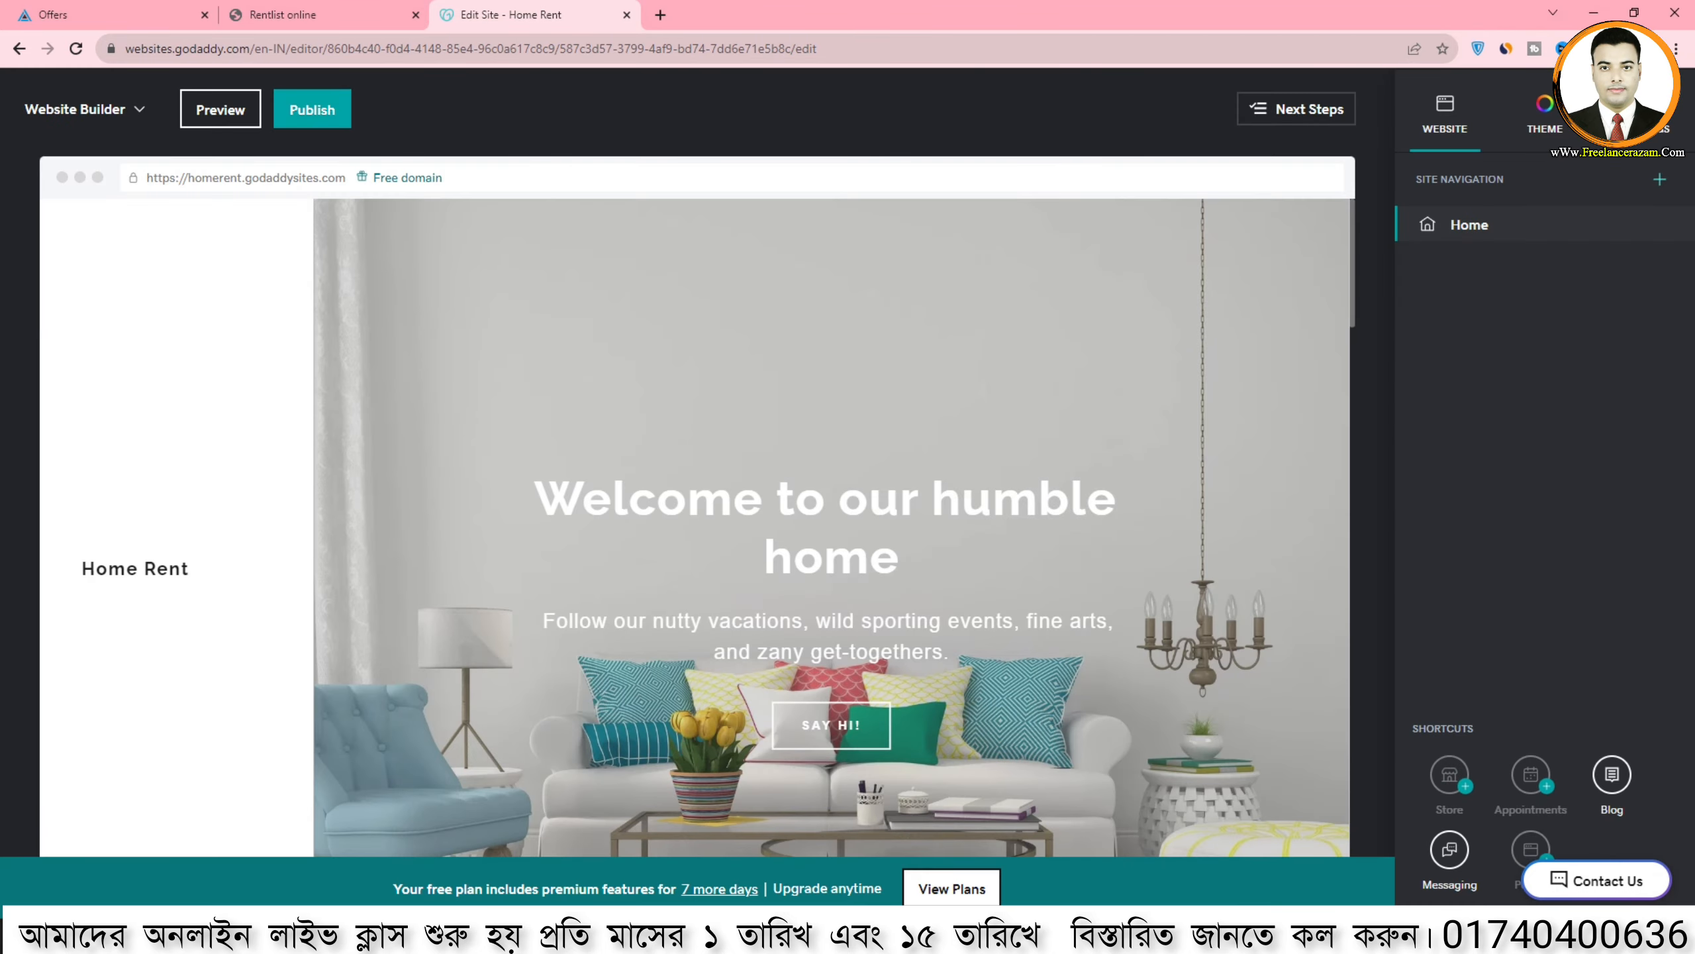
click(1147, 272)
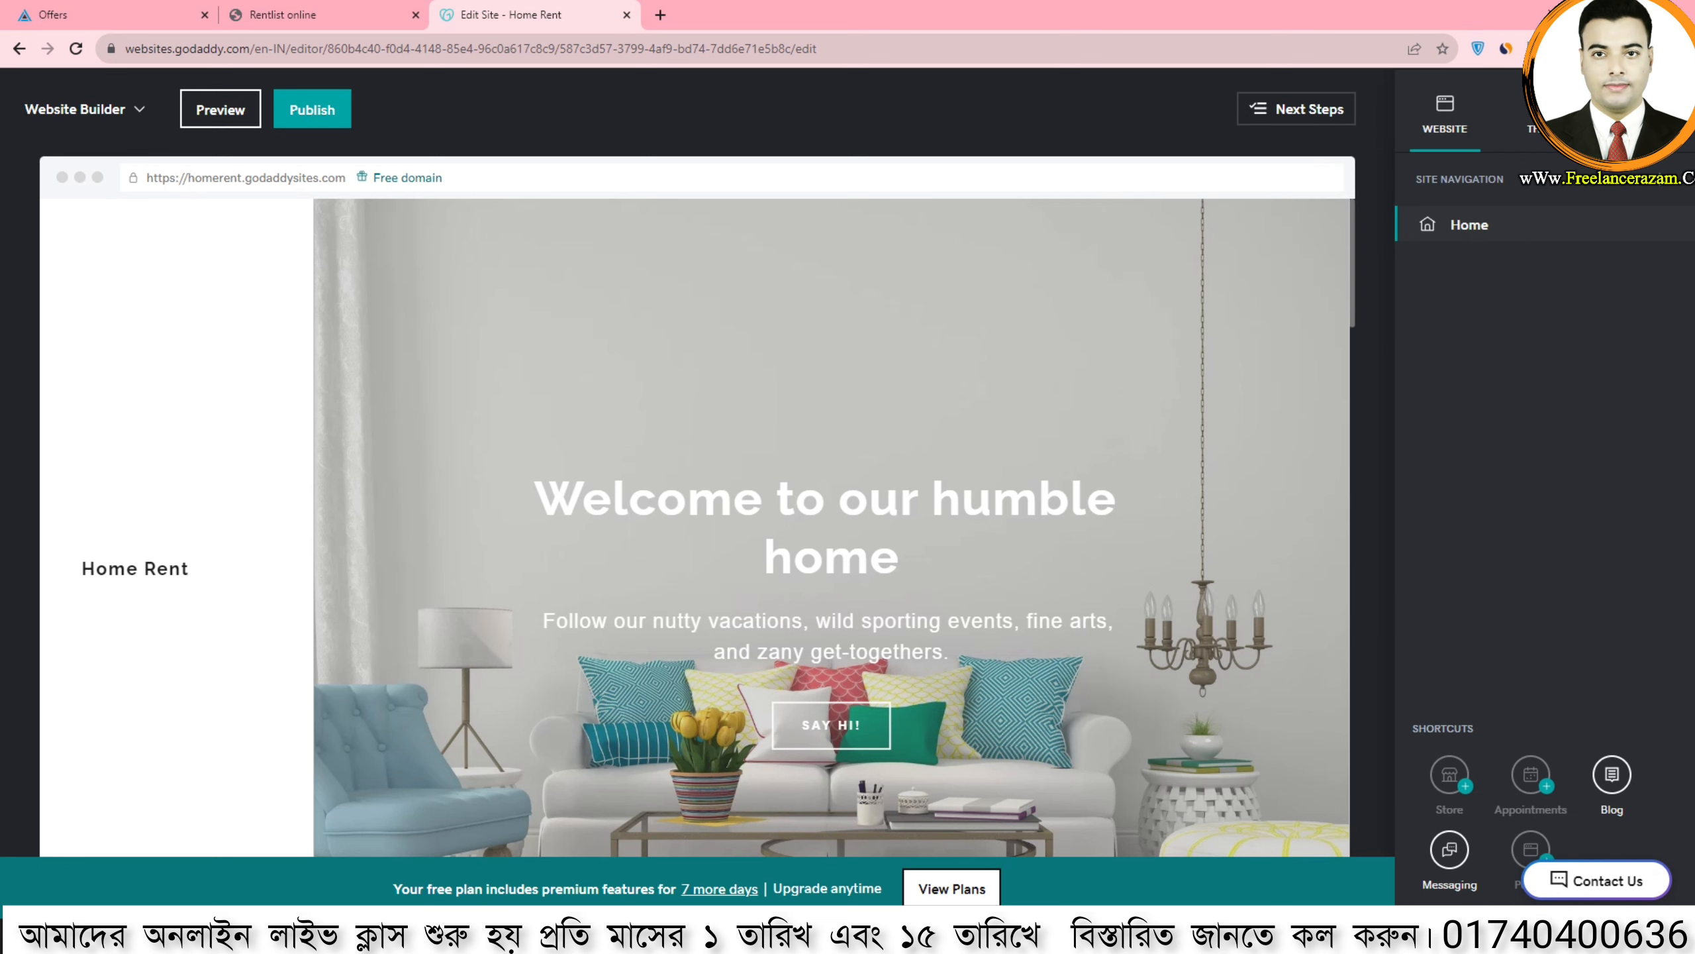
Replace the header headline with "View Affordable Dream Home In Your Area Now!" copied from the FB Update Text file in Notepad
click(870, 499)
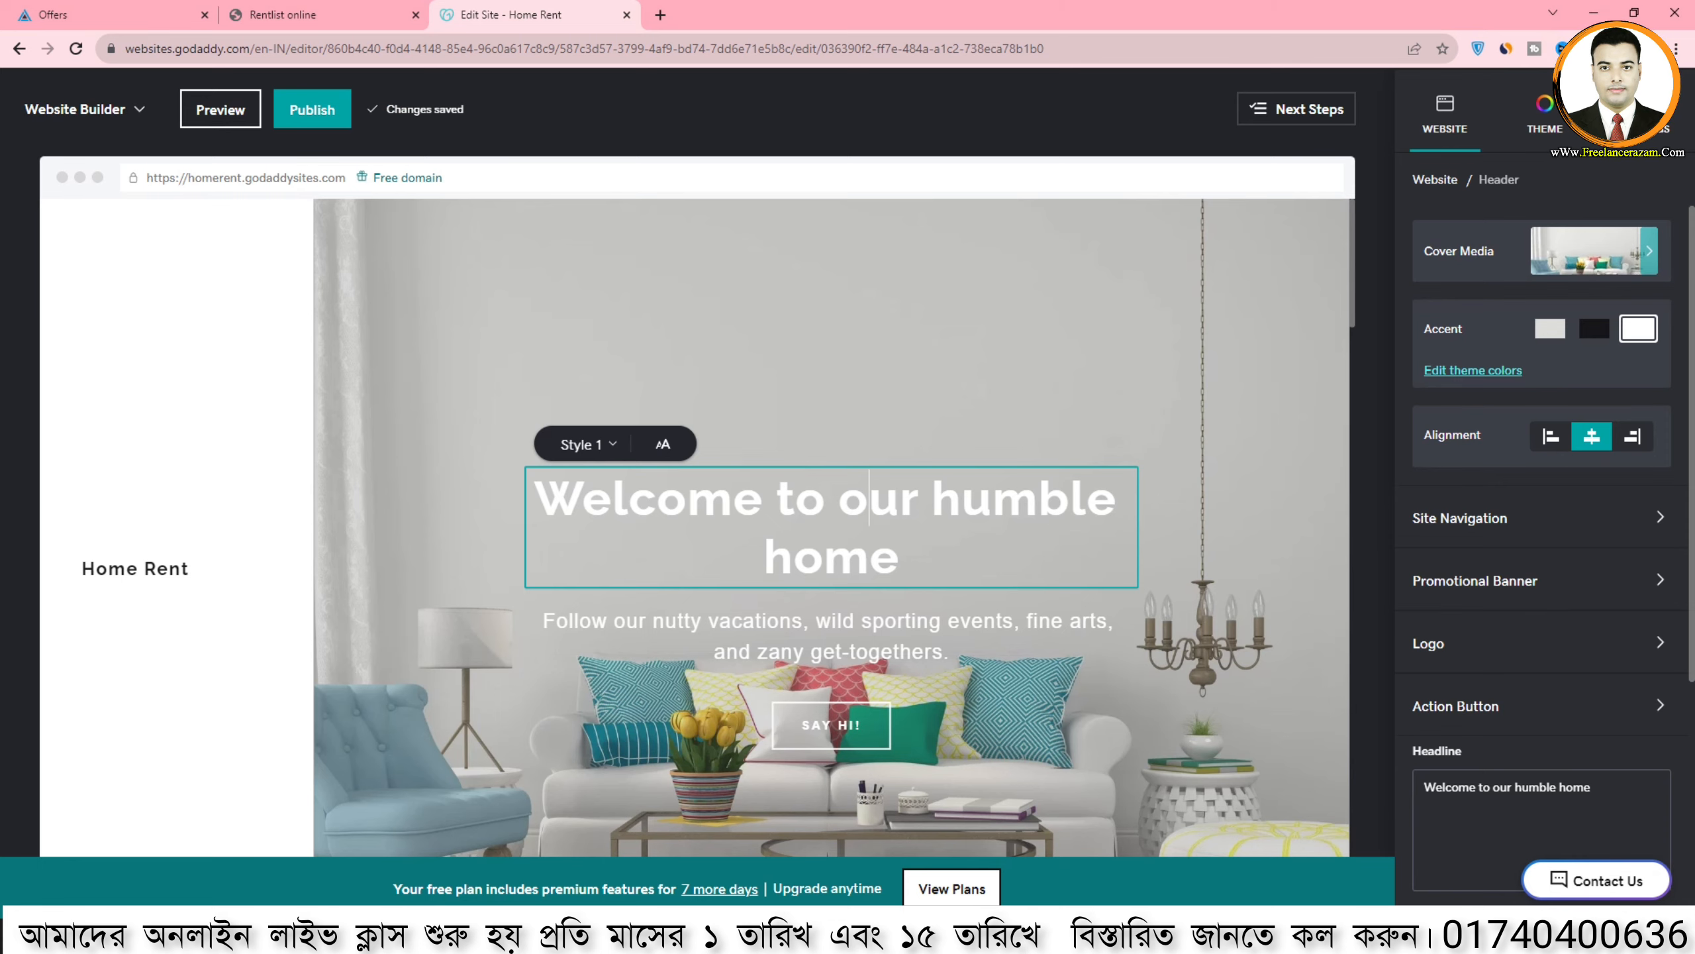
key(alt+Tab)
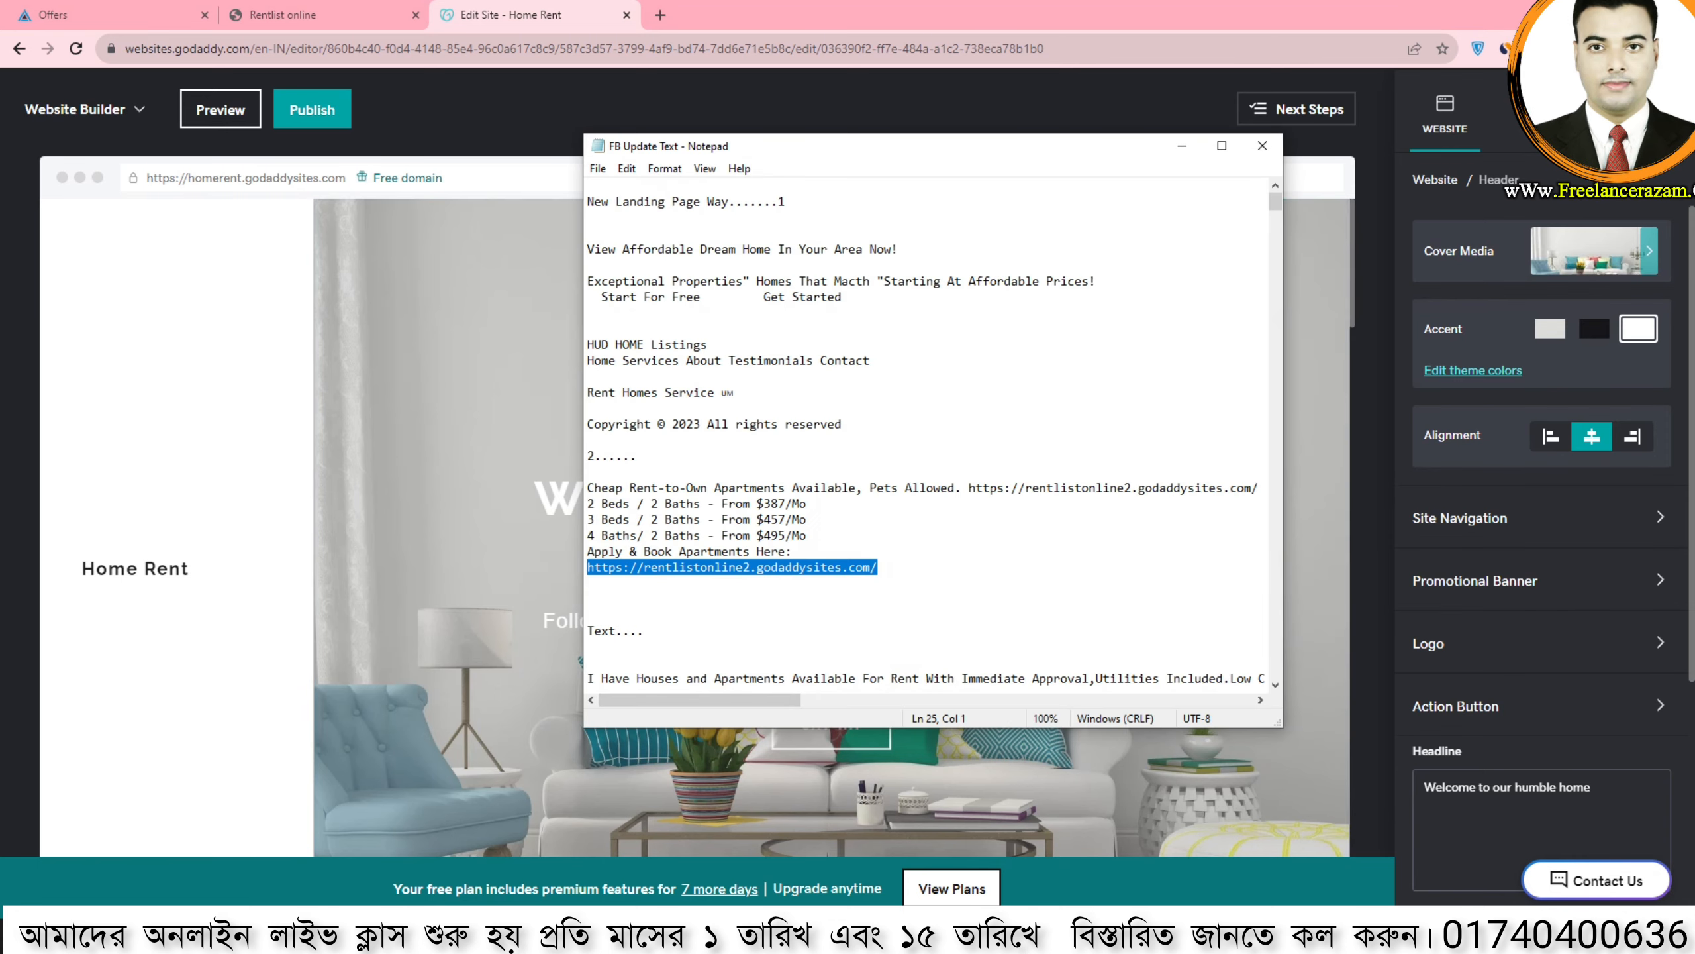
drag(588, 249, 902, 262)
right_click(849, 248)
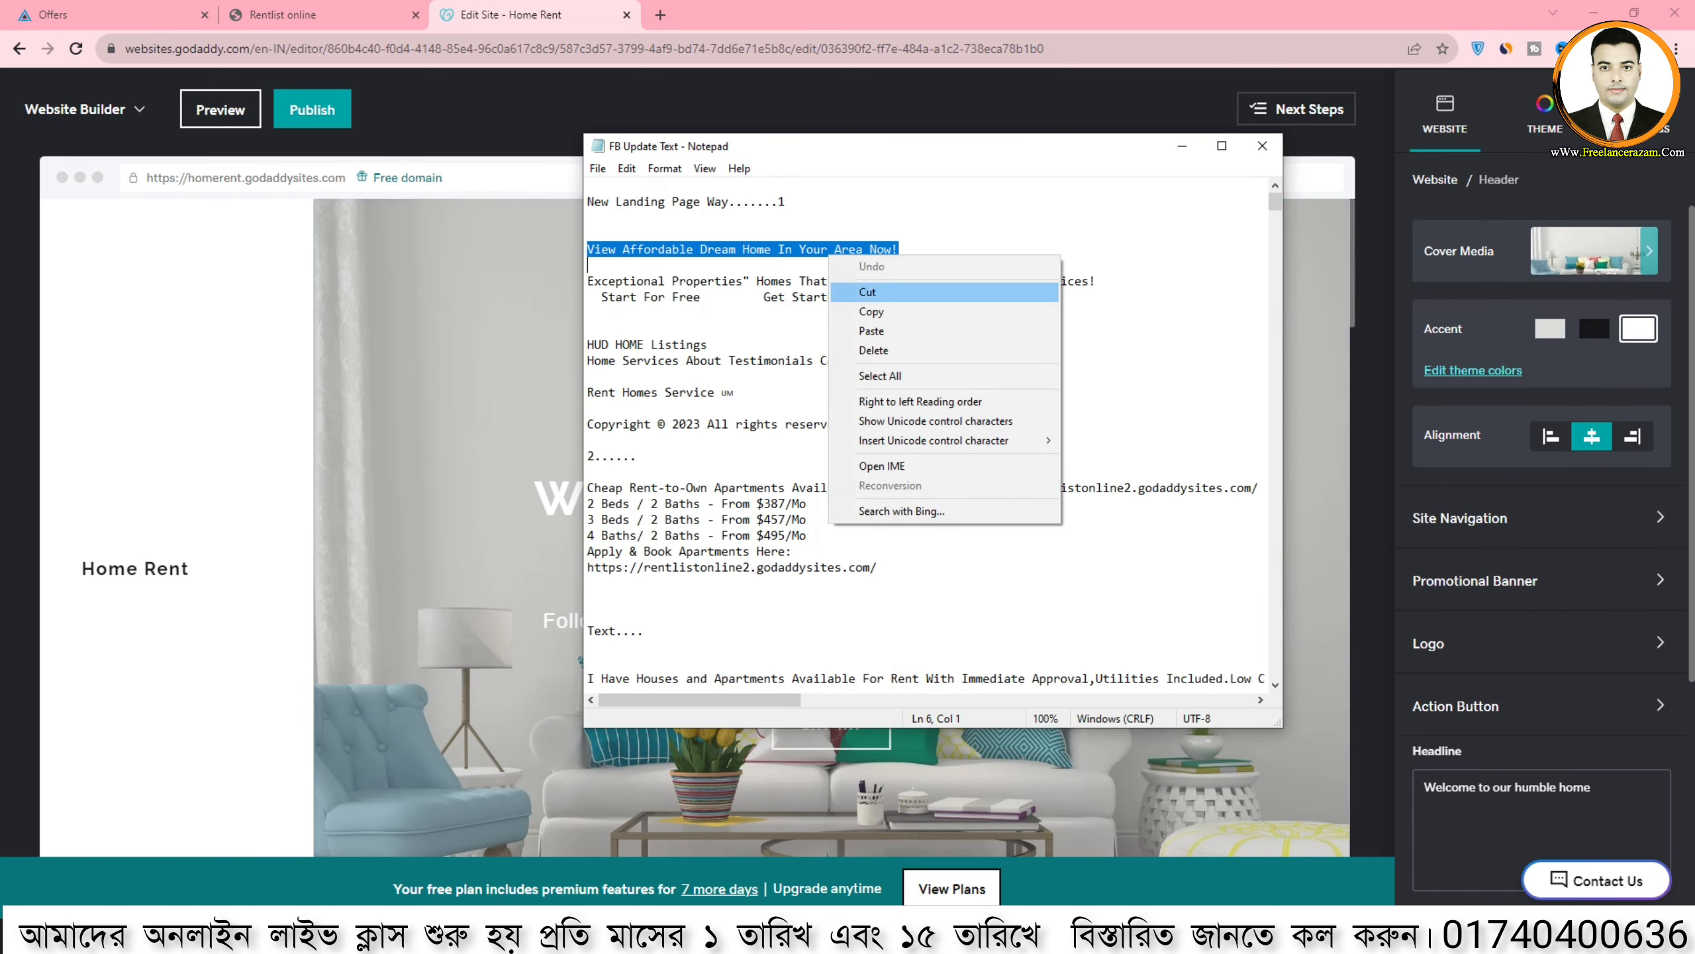
click(877, 311)
click(1182, 146)
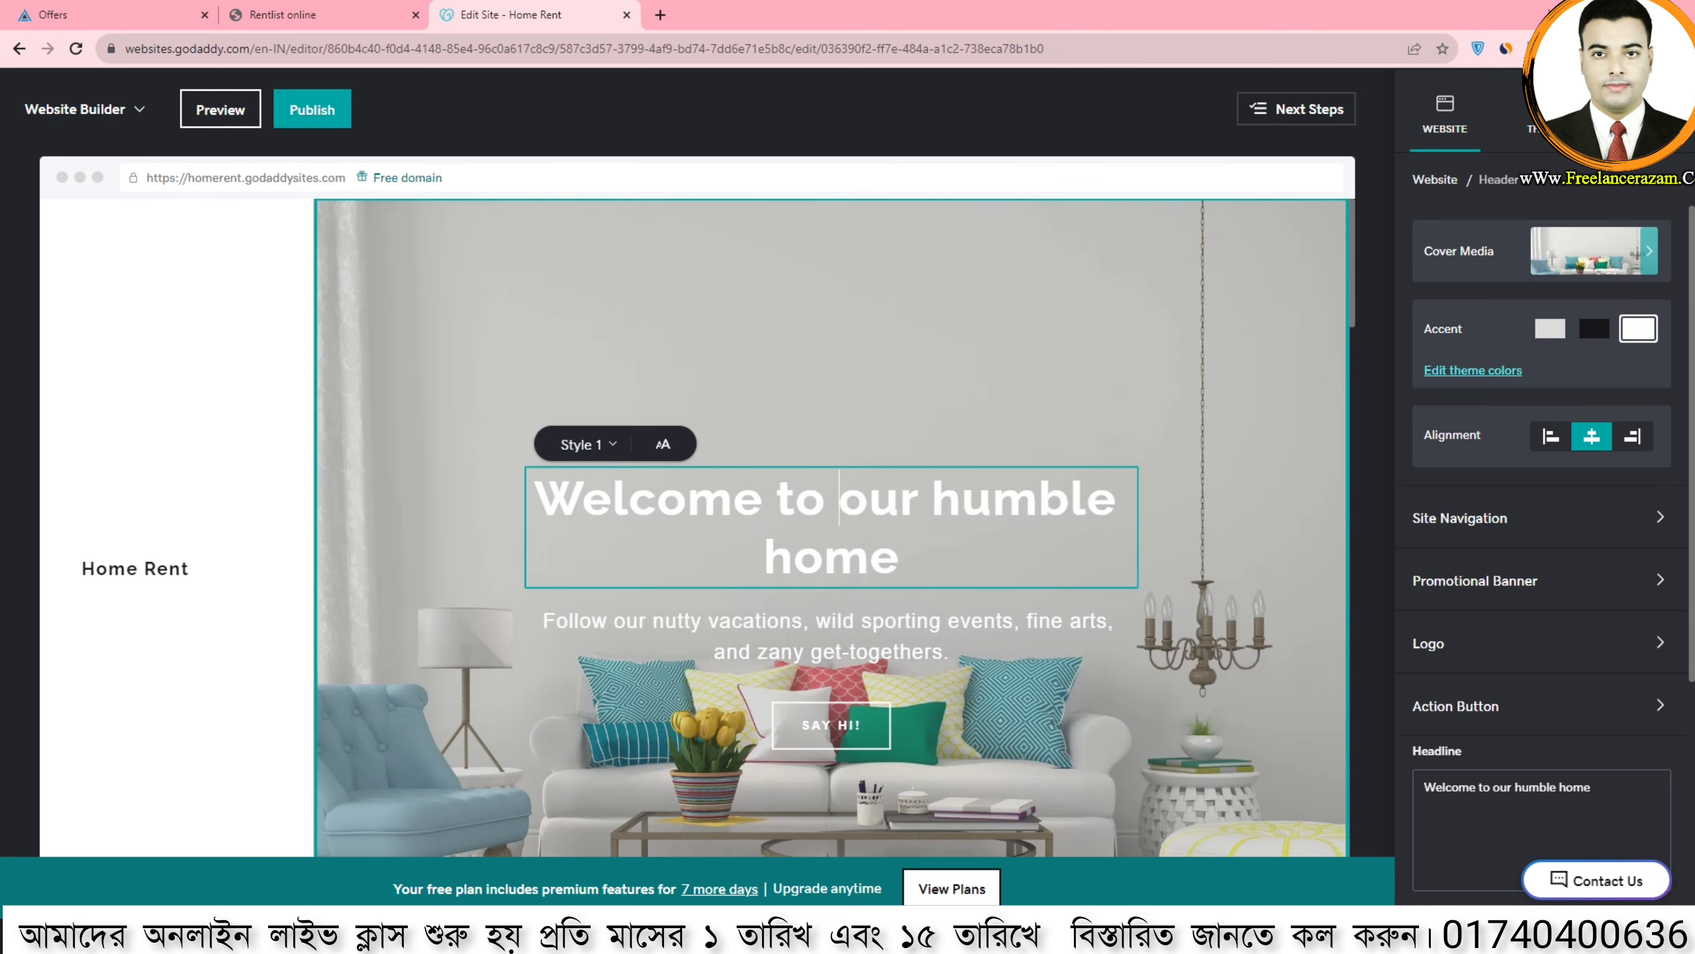
triple_click(838, 497)
key(ctrl+v)
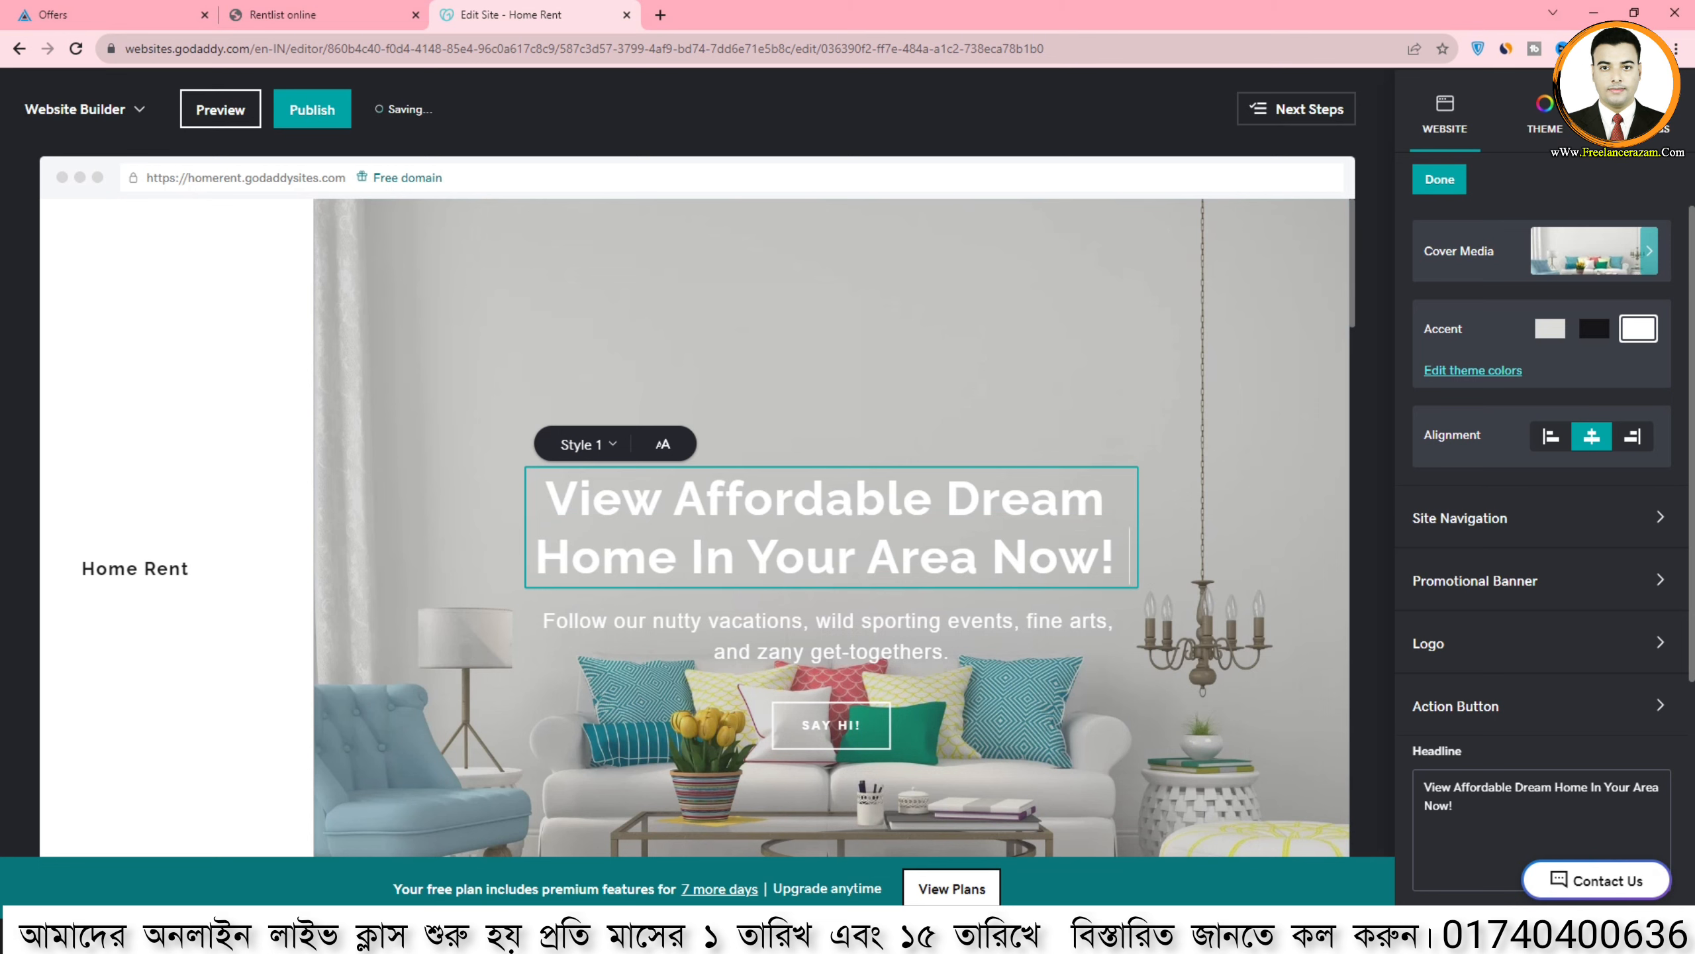
click(868, 340)
Replace the text under the headline with "Exceptional Properties" Homes That Macth "Starting At Affordable Prices!" copied from the Notepad file
scroll(831, 527, down, 5)
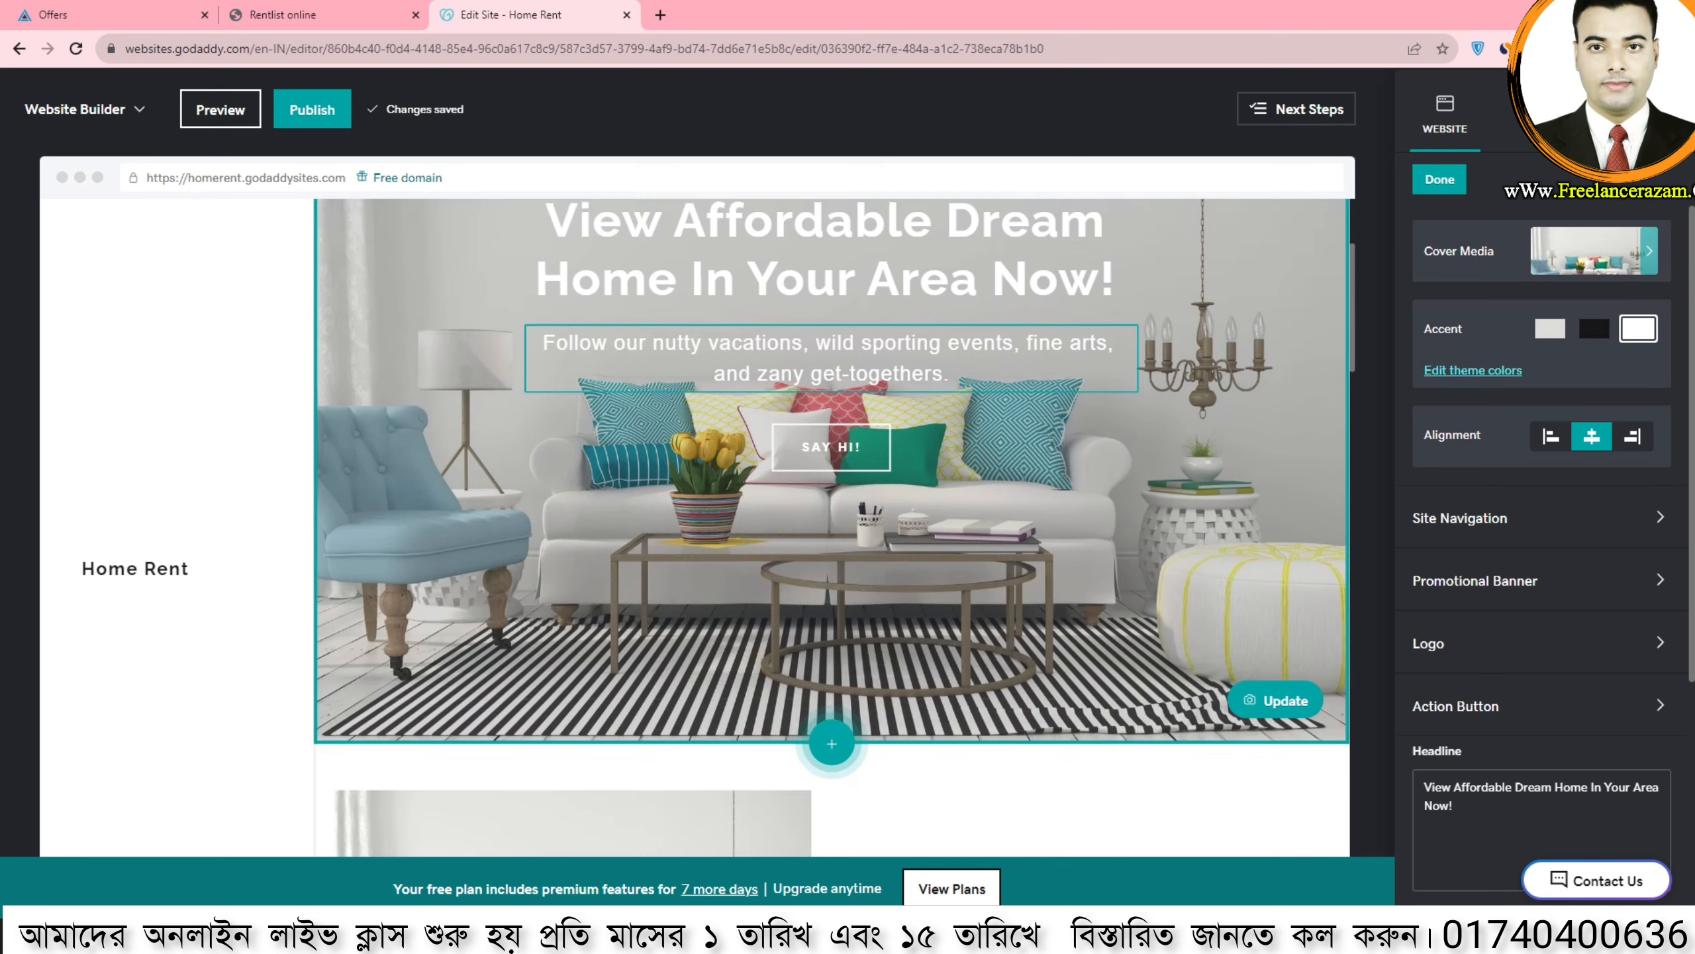
click(831, 321)
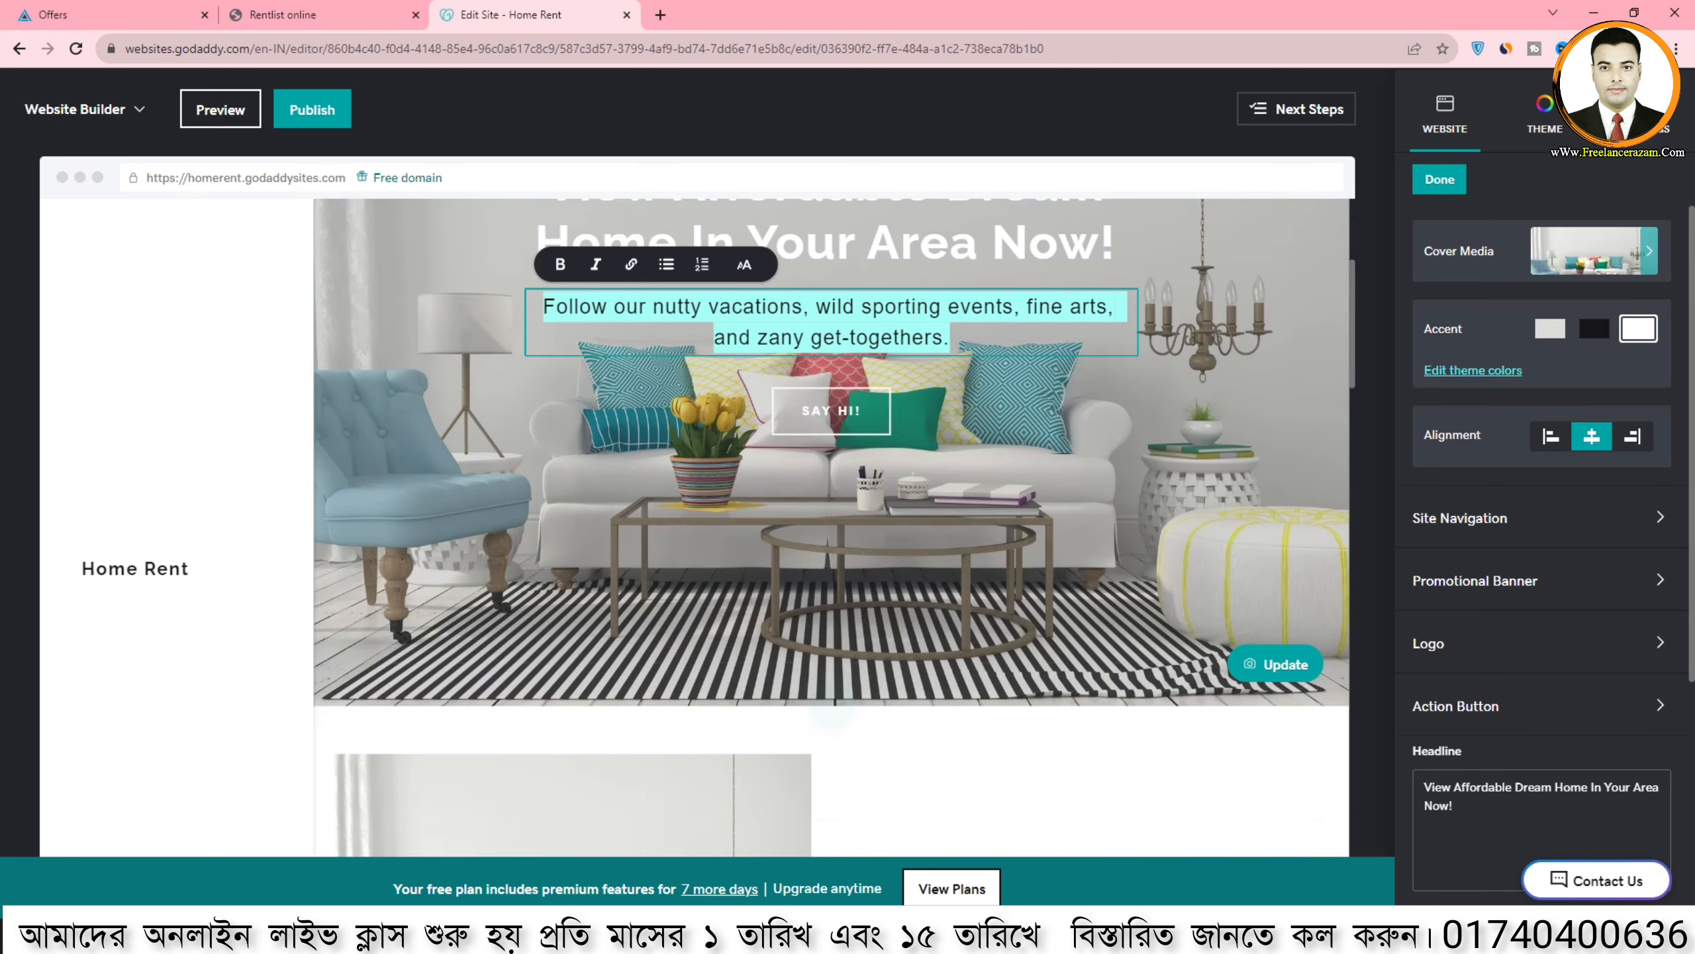
key(alt+Tab)
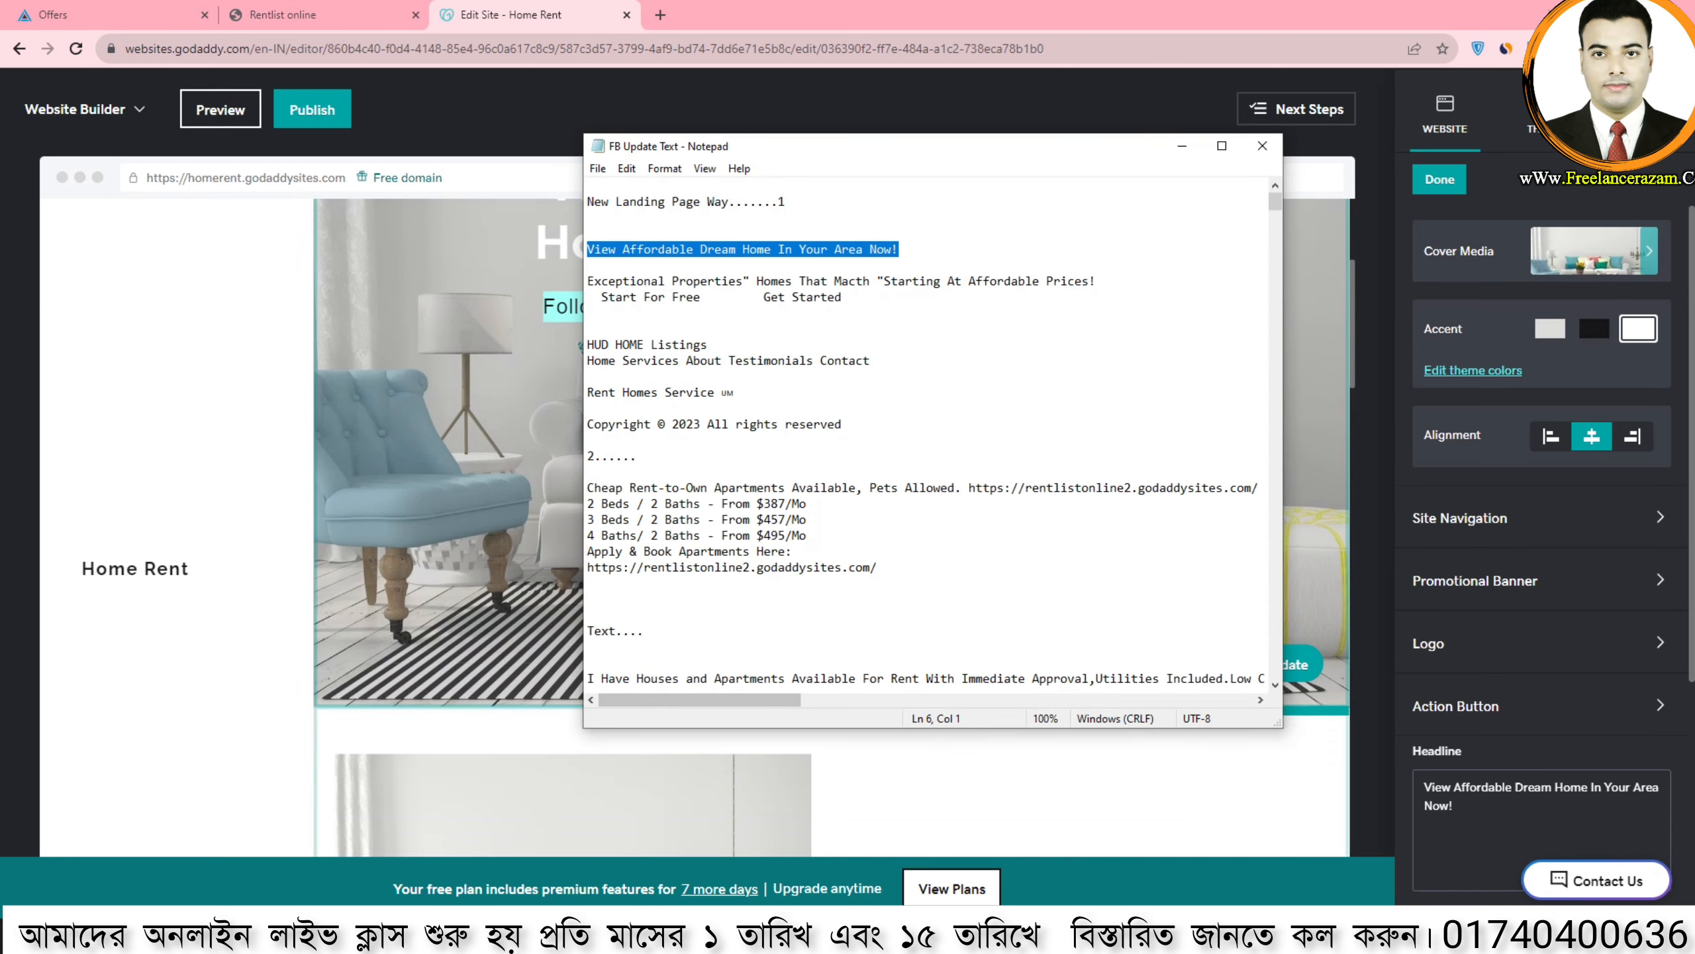
drag(587, 281, 1097, 281)
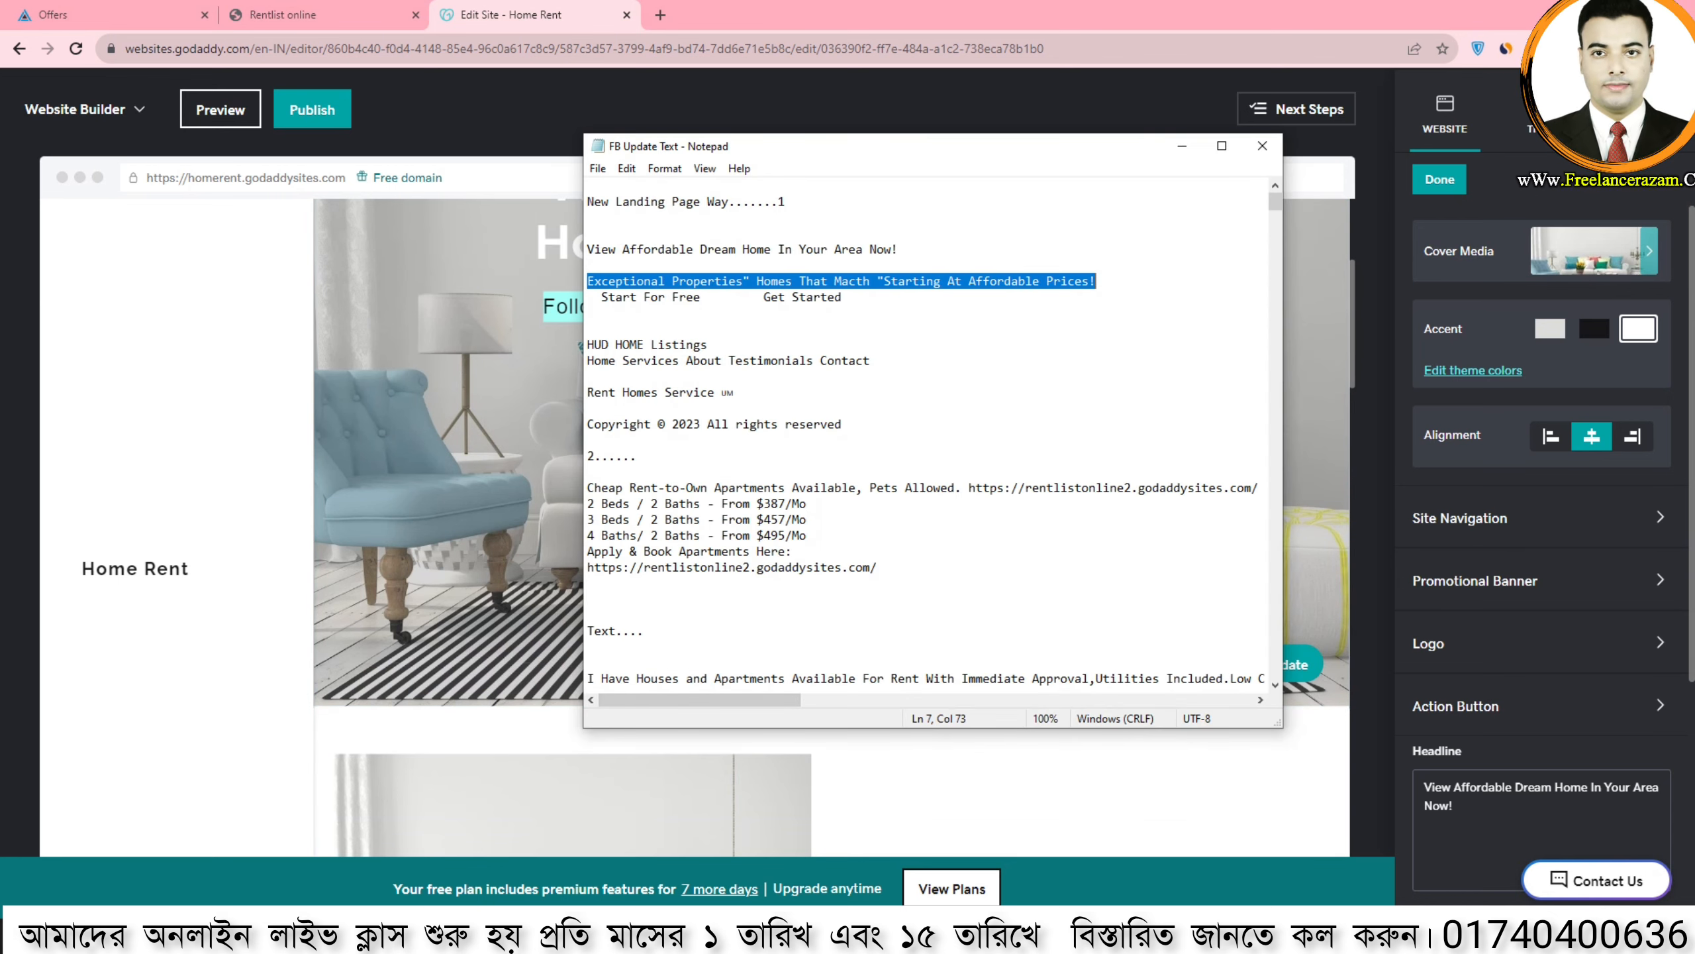
right_click(1025, 289)
click(1055, 344)
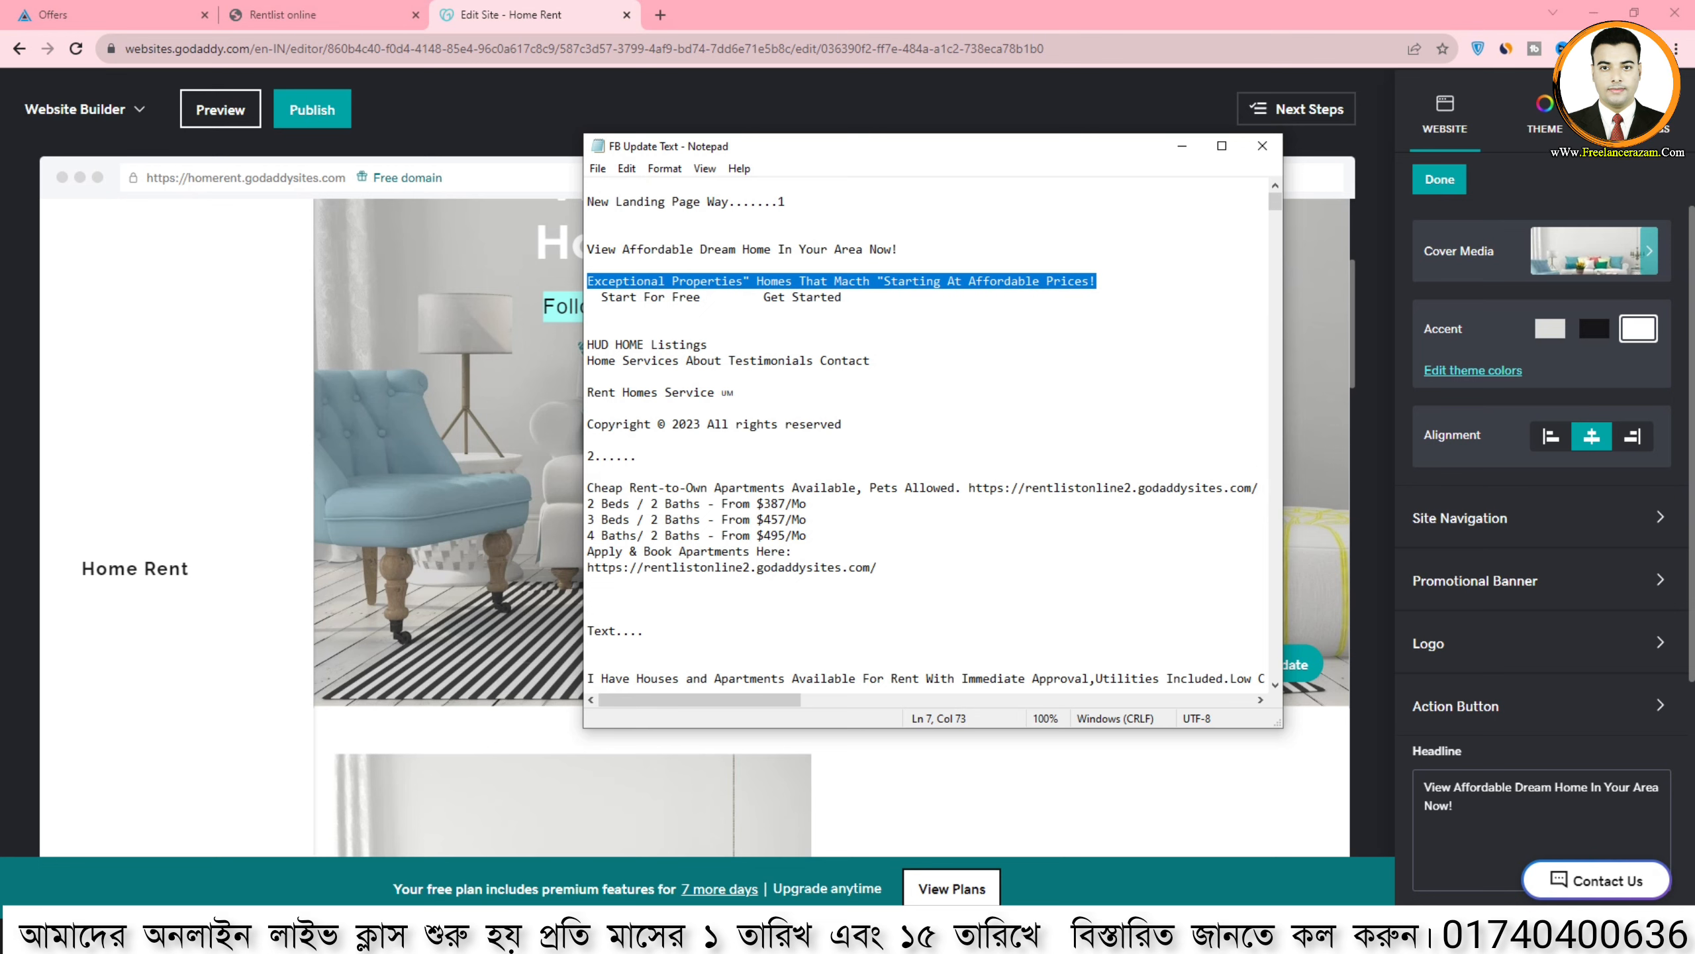
click(1182, 146)
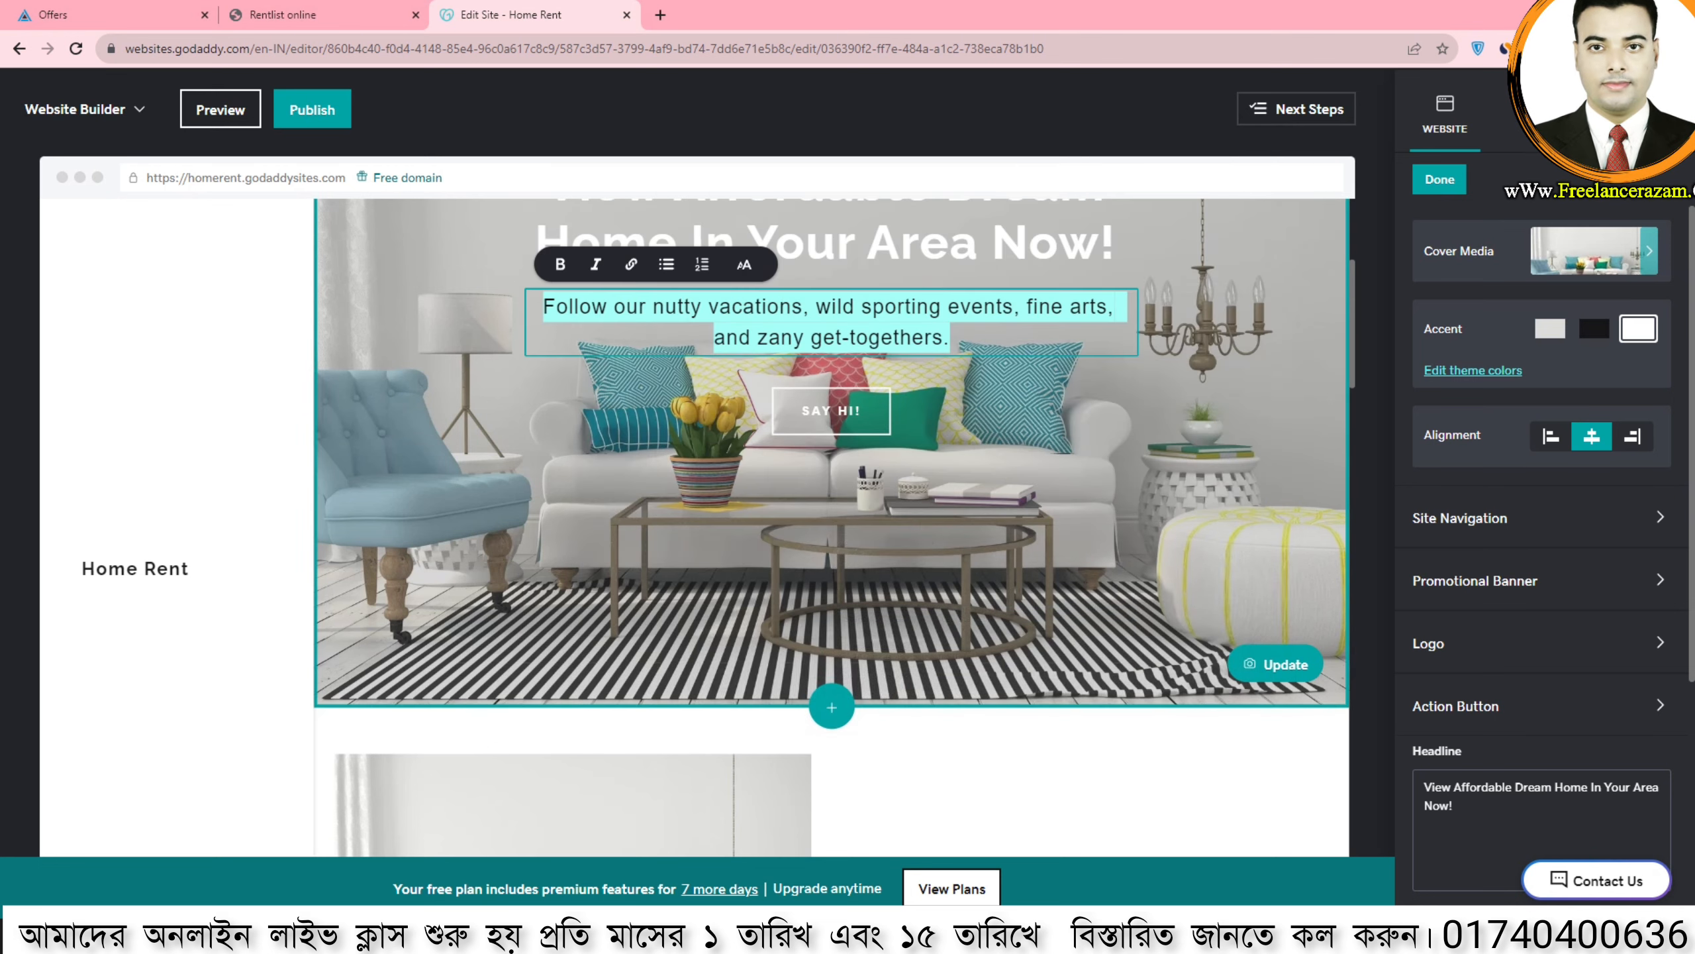
key(ctrl+v)
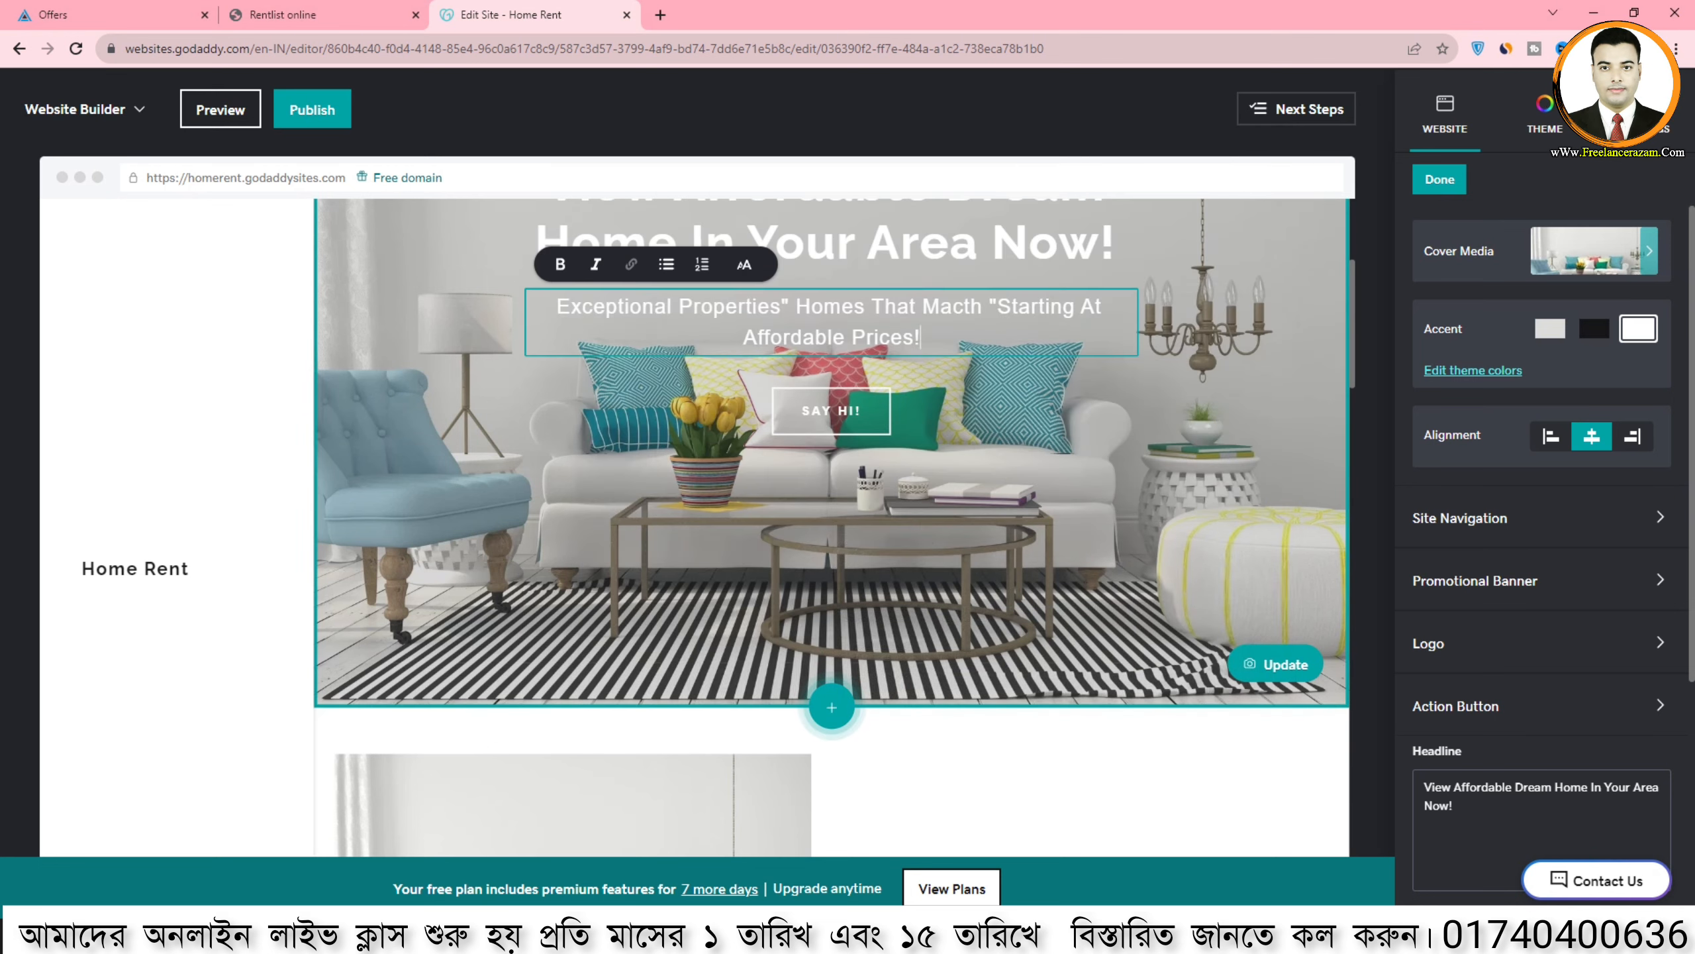
Make the whole "Exceptional Properties" text under the headline bold
drag(922, 338, 554, 307)
click(560, 264)
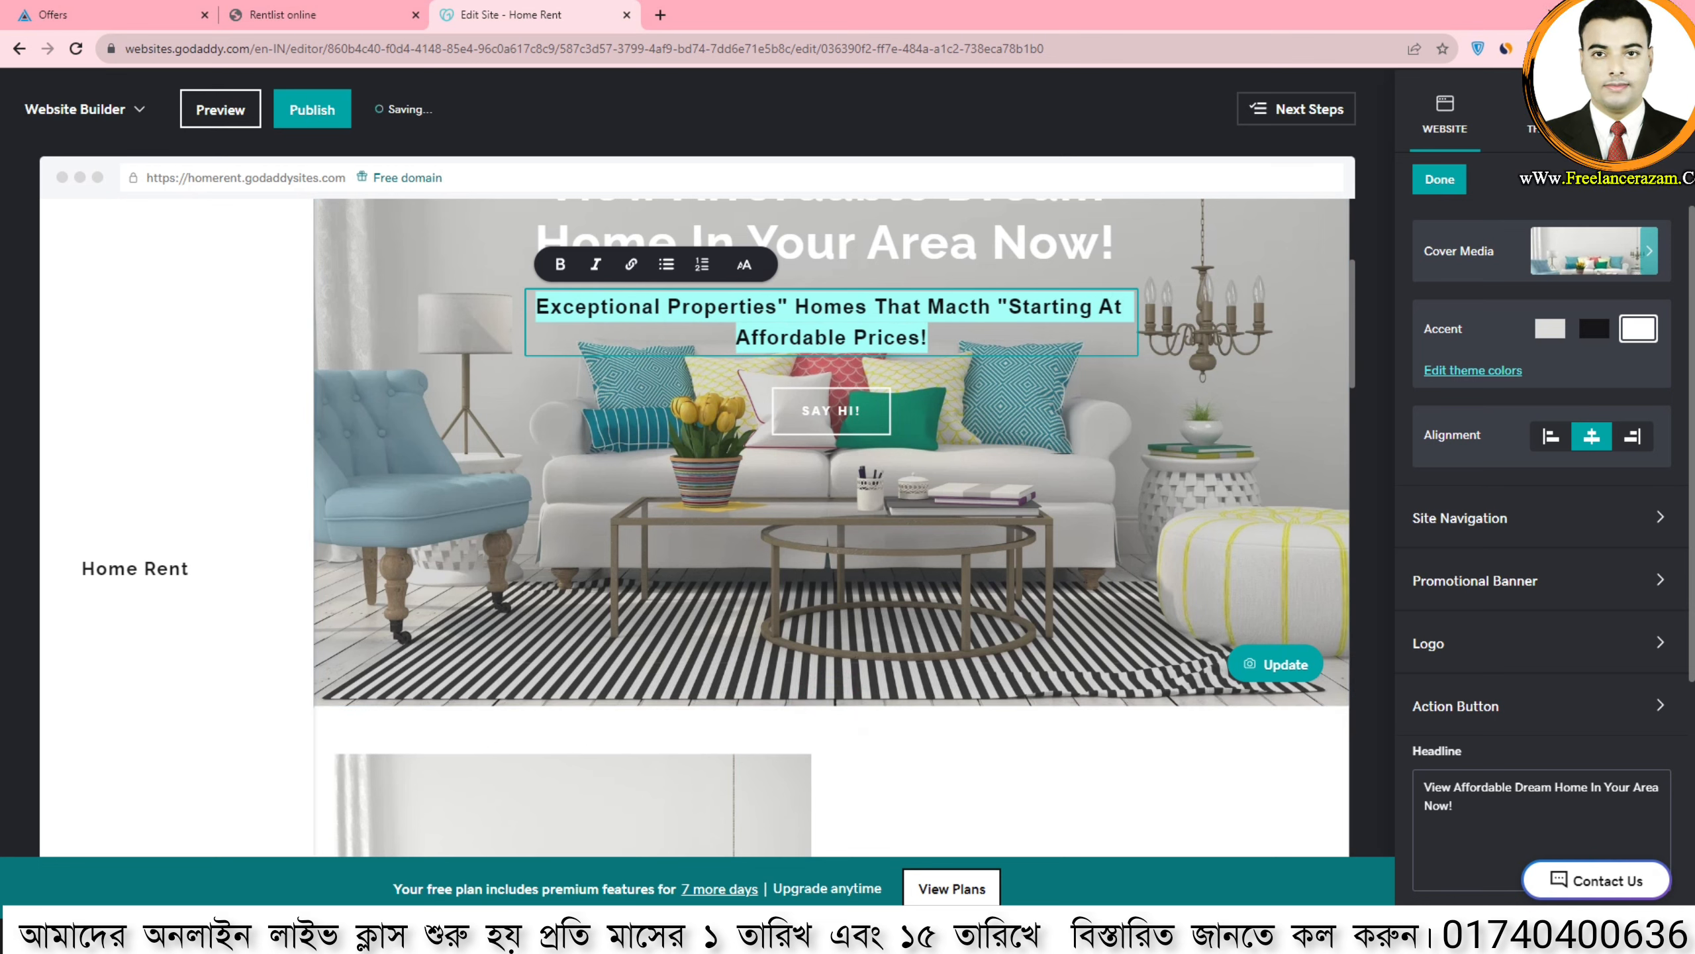
click(948, 337)
Change the label of the header's "Say Hi!" action button to "Apply for free 30 days"
click(831, 411)
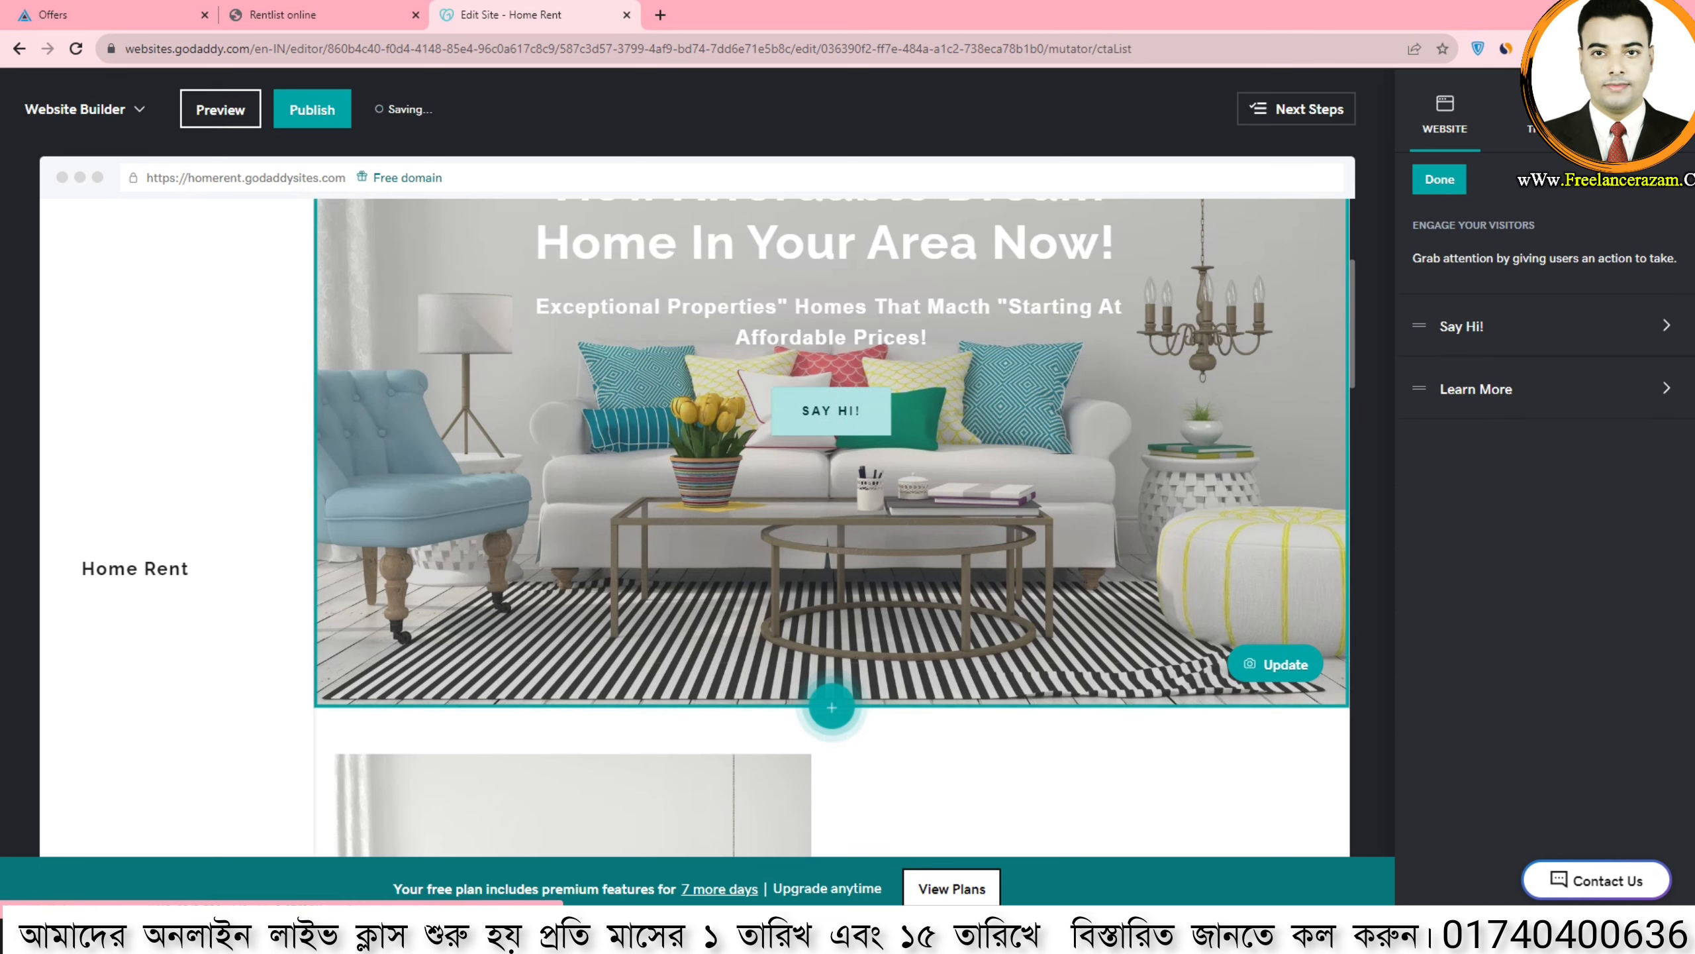
click(1461, 326)
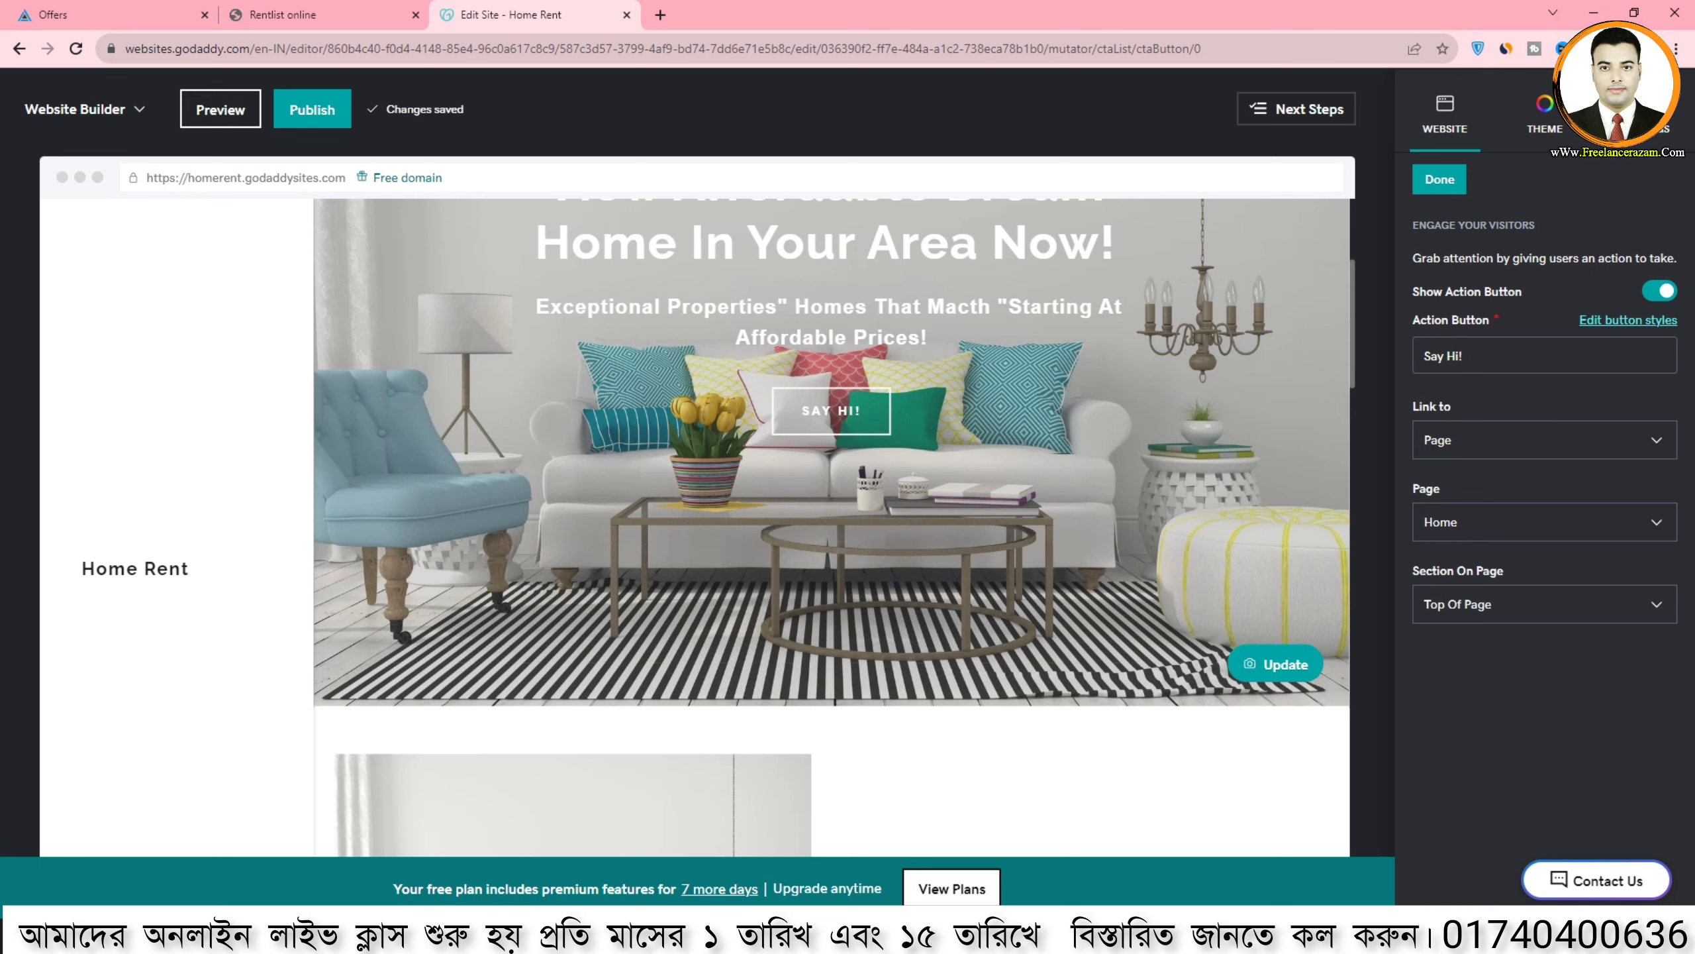
drag(1471, 357, 1419, 356)
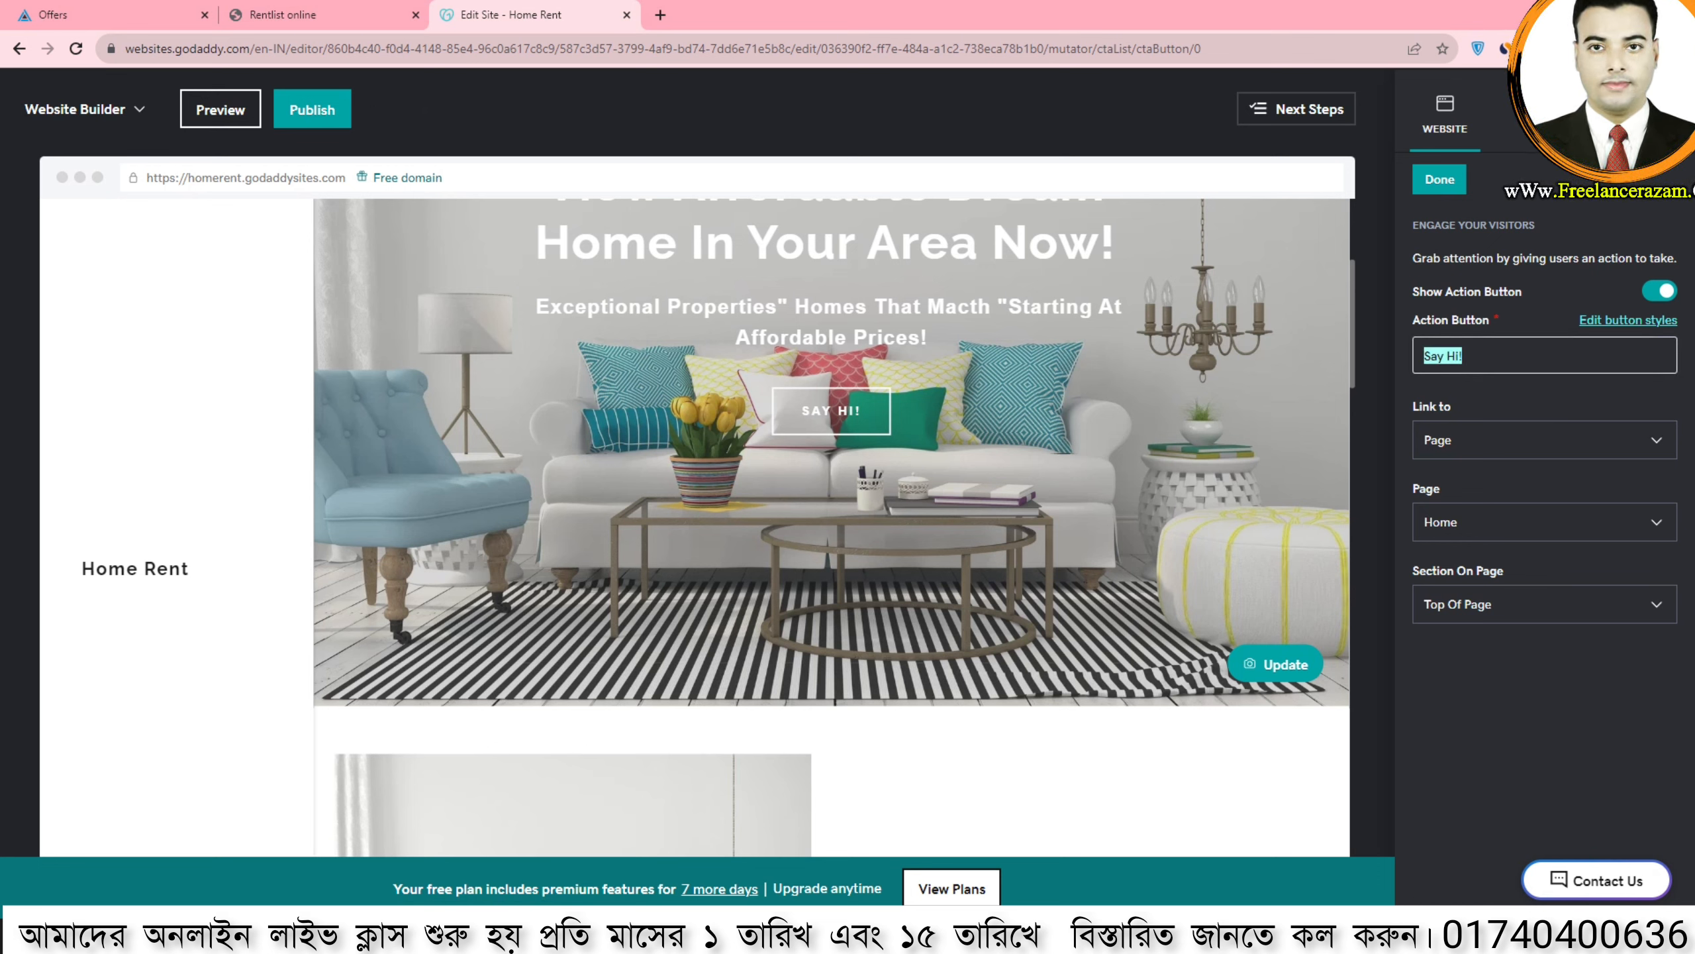
key(BackSpace)
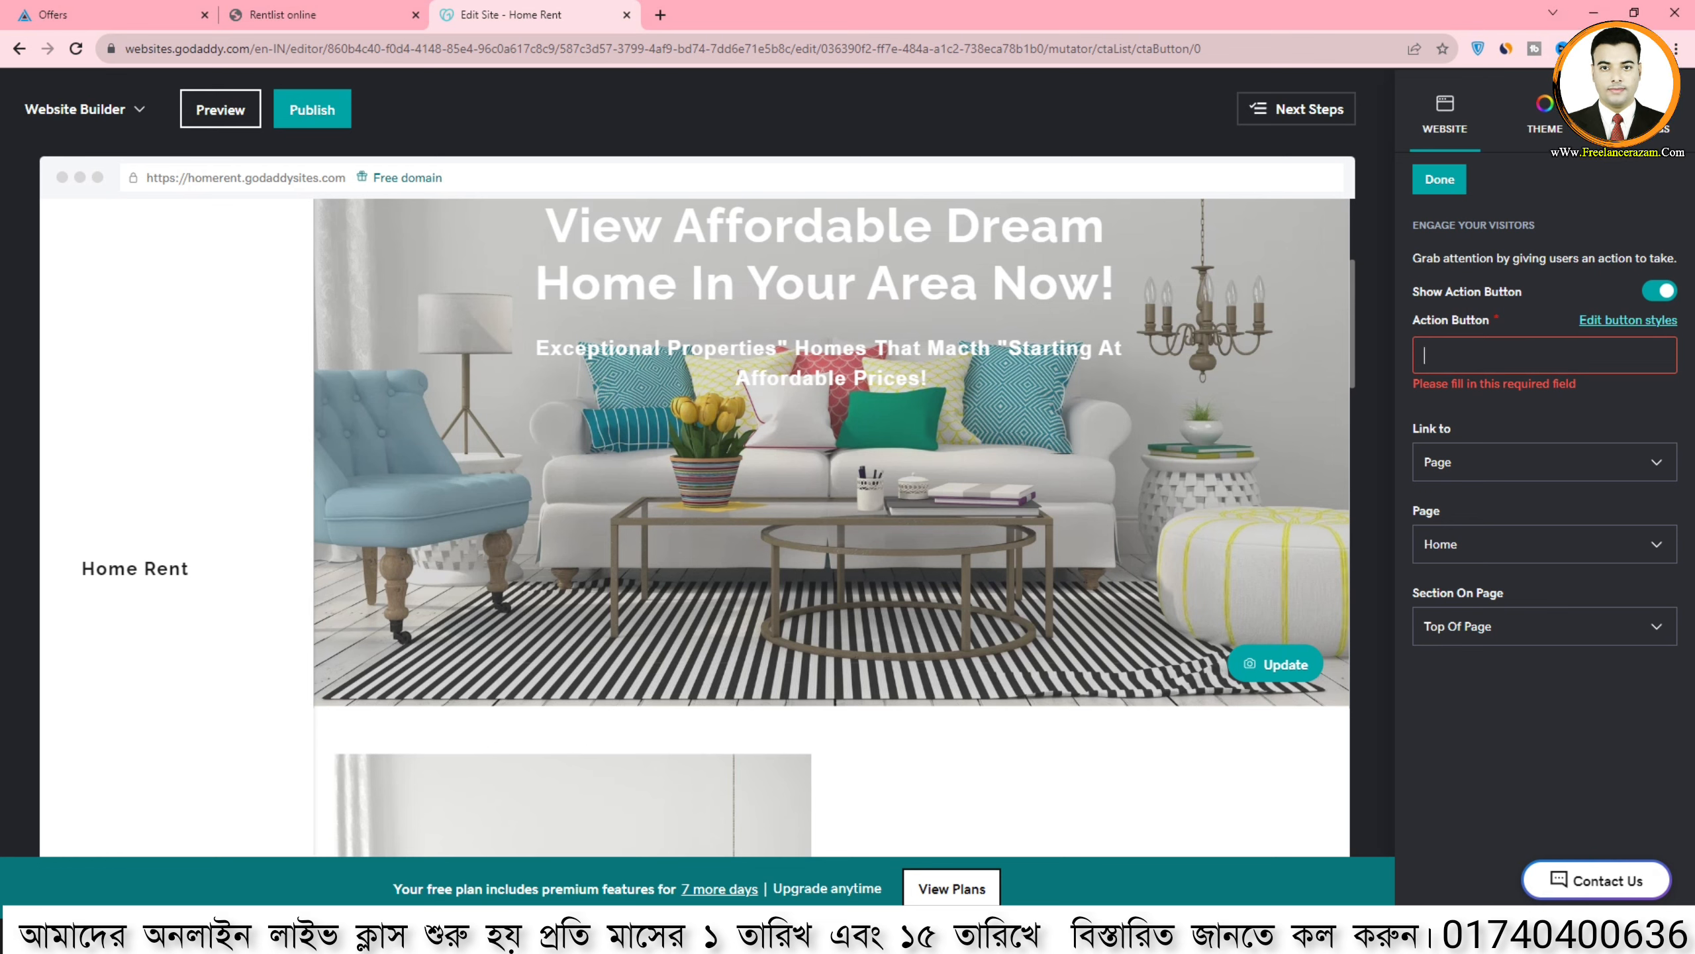
text(Appl)
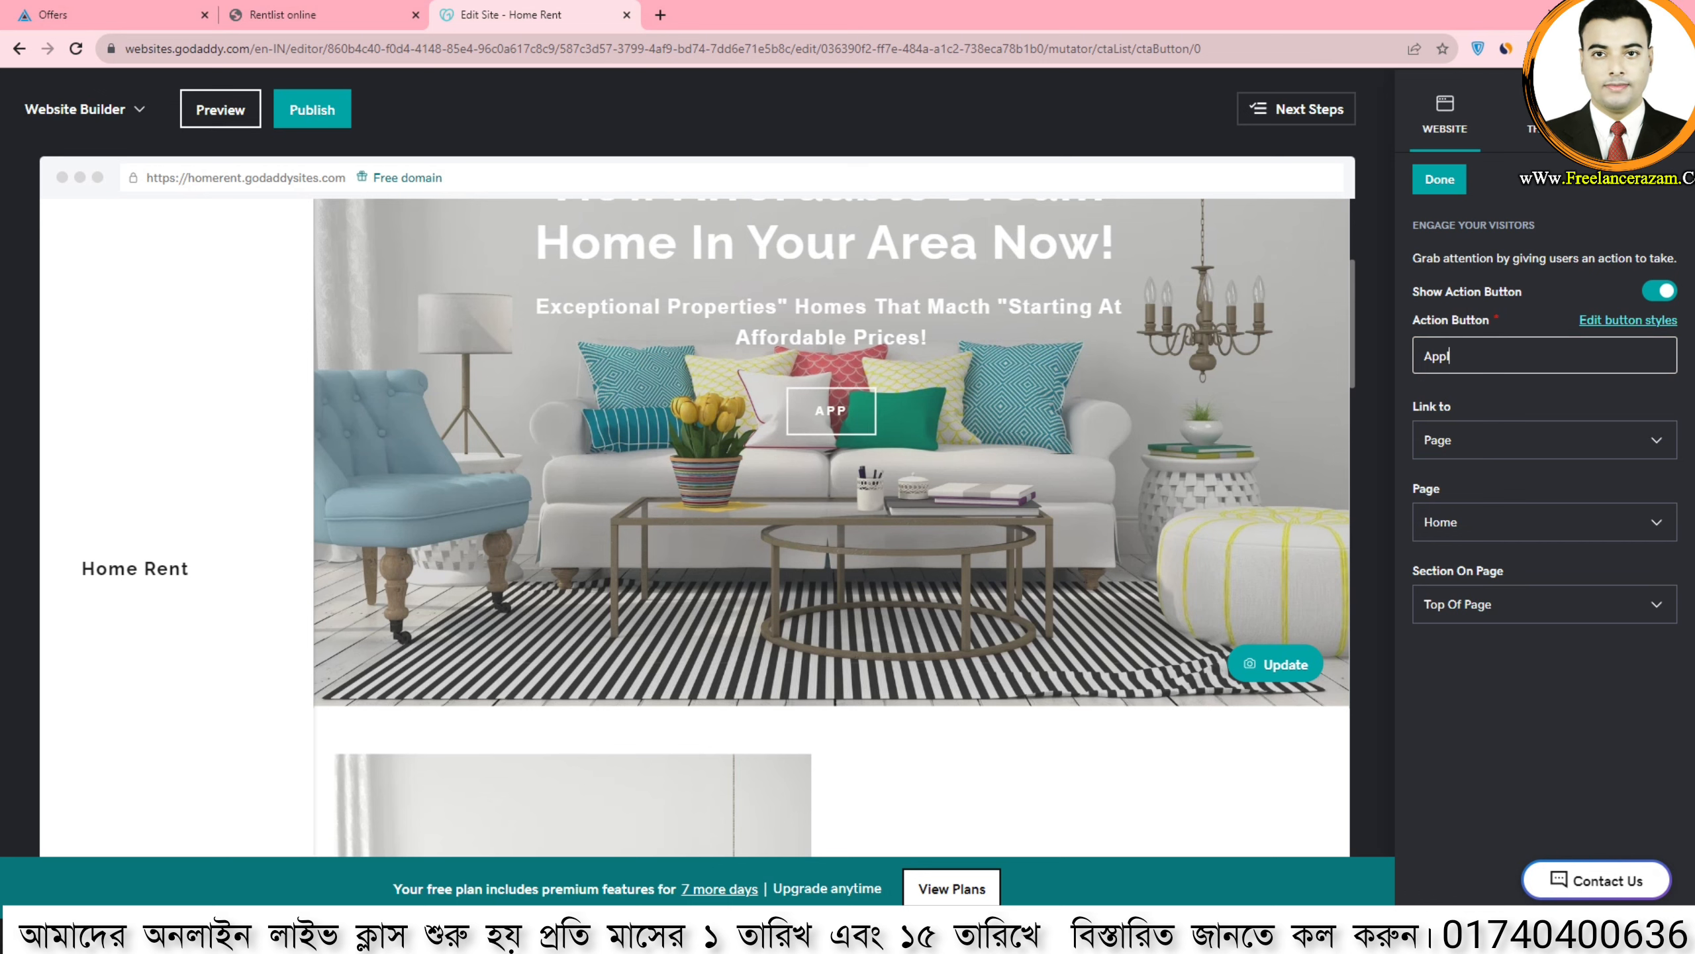
text(y)
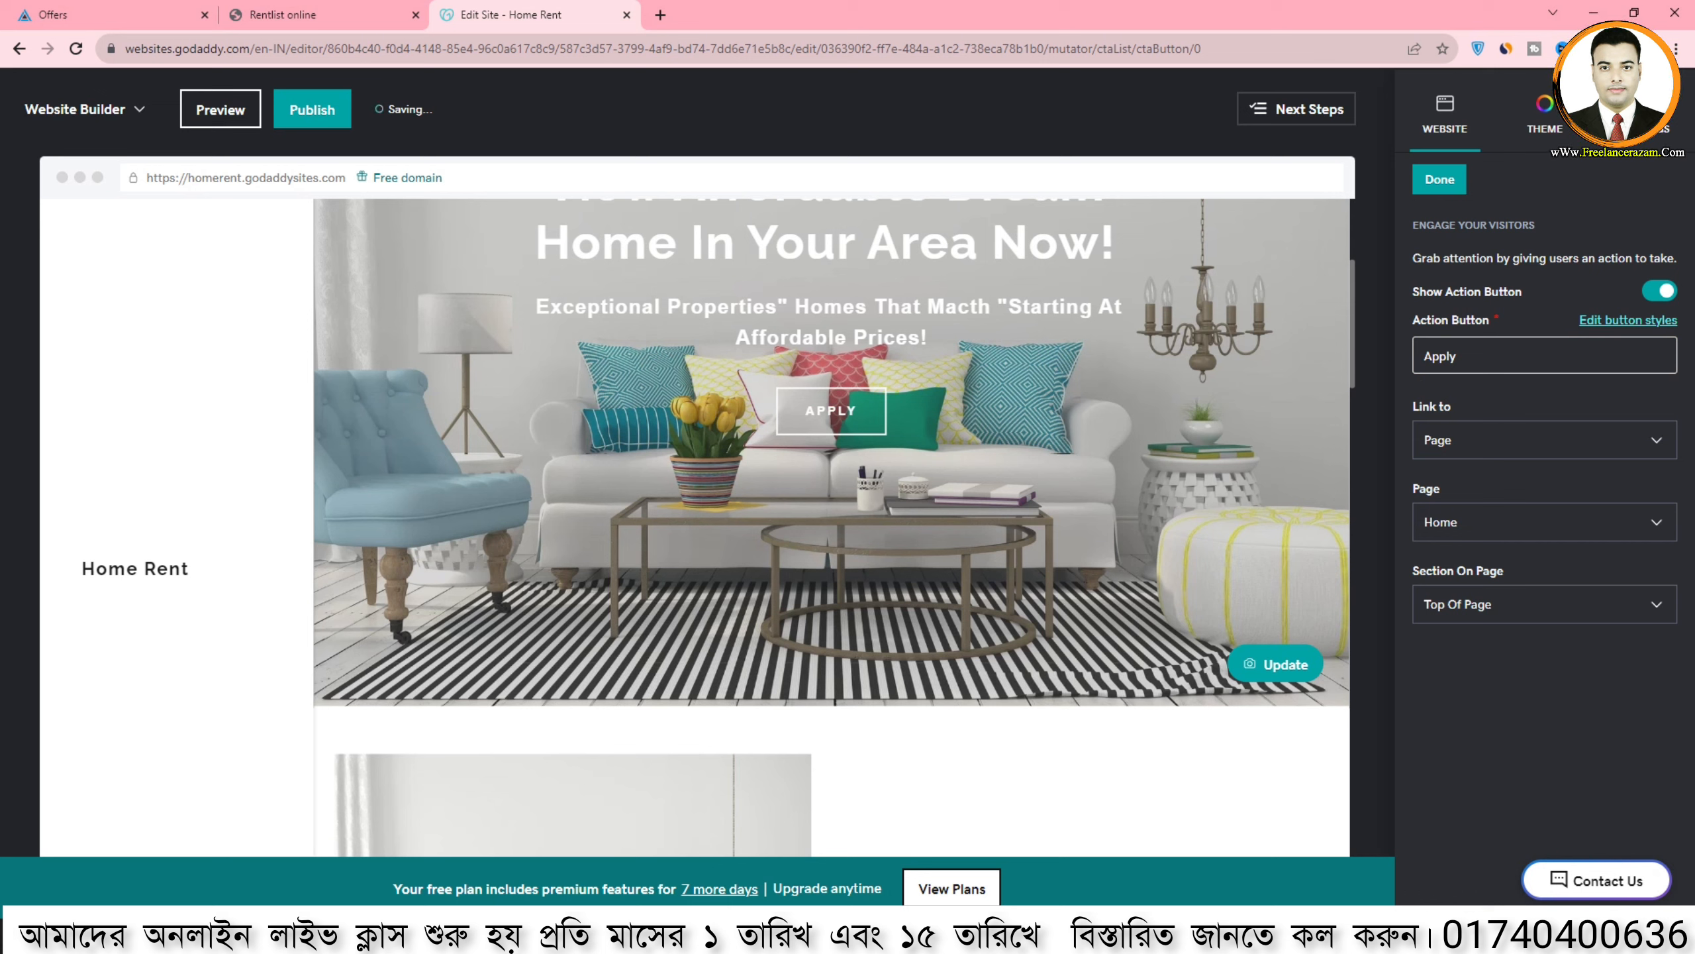
text( forb)
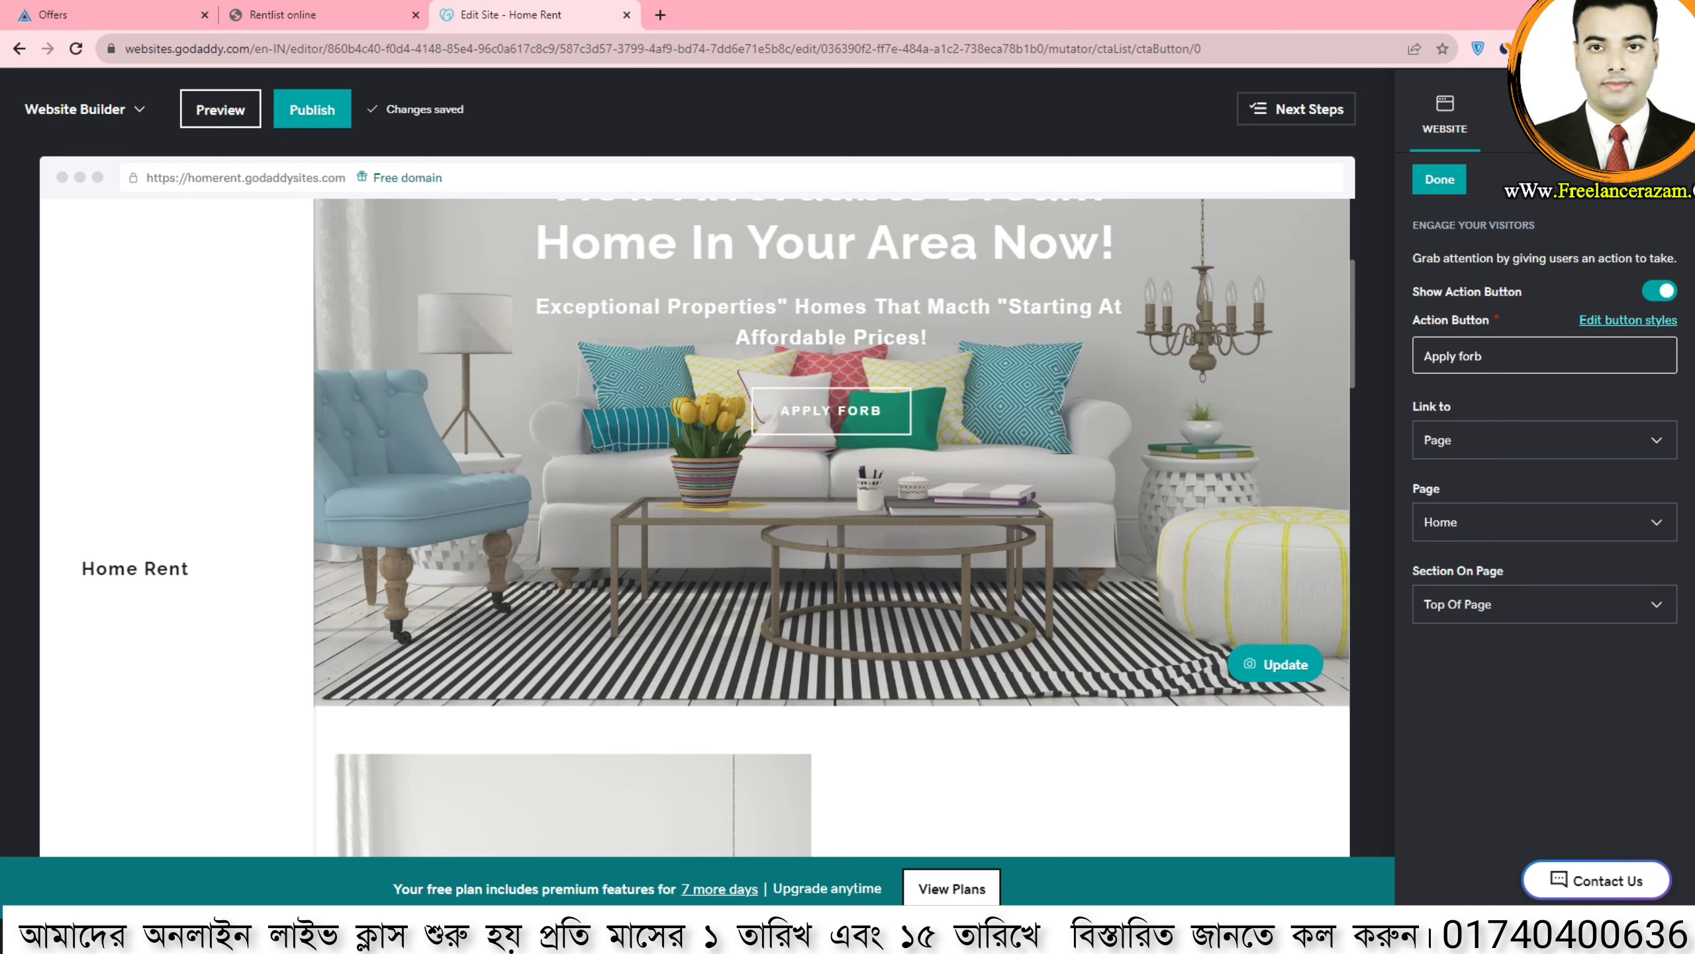
key(BackSpace)
text(freee)
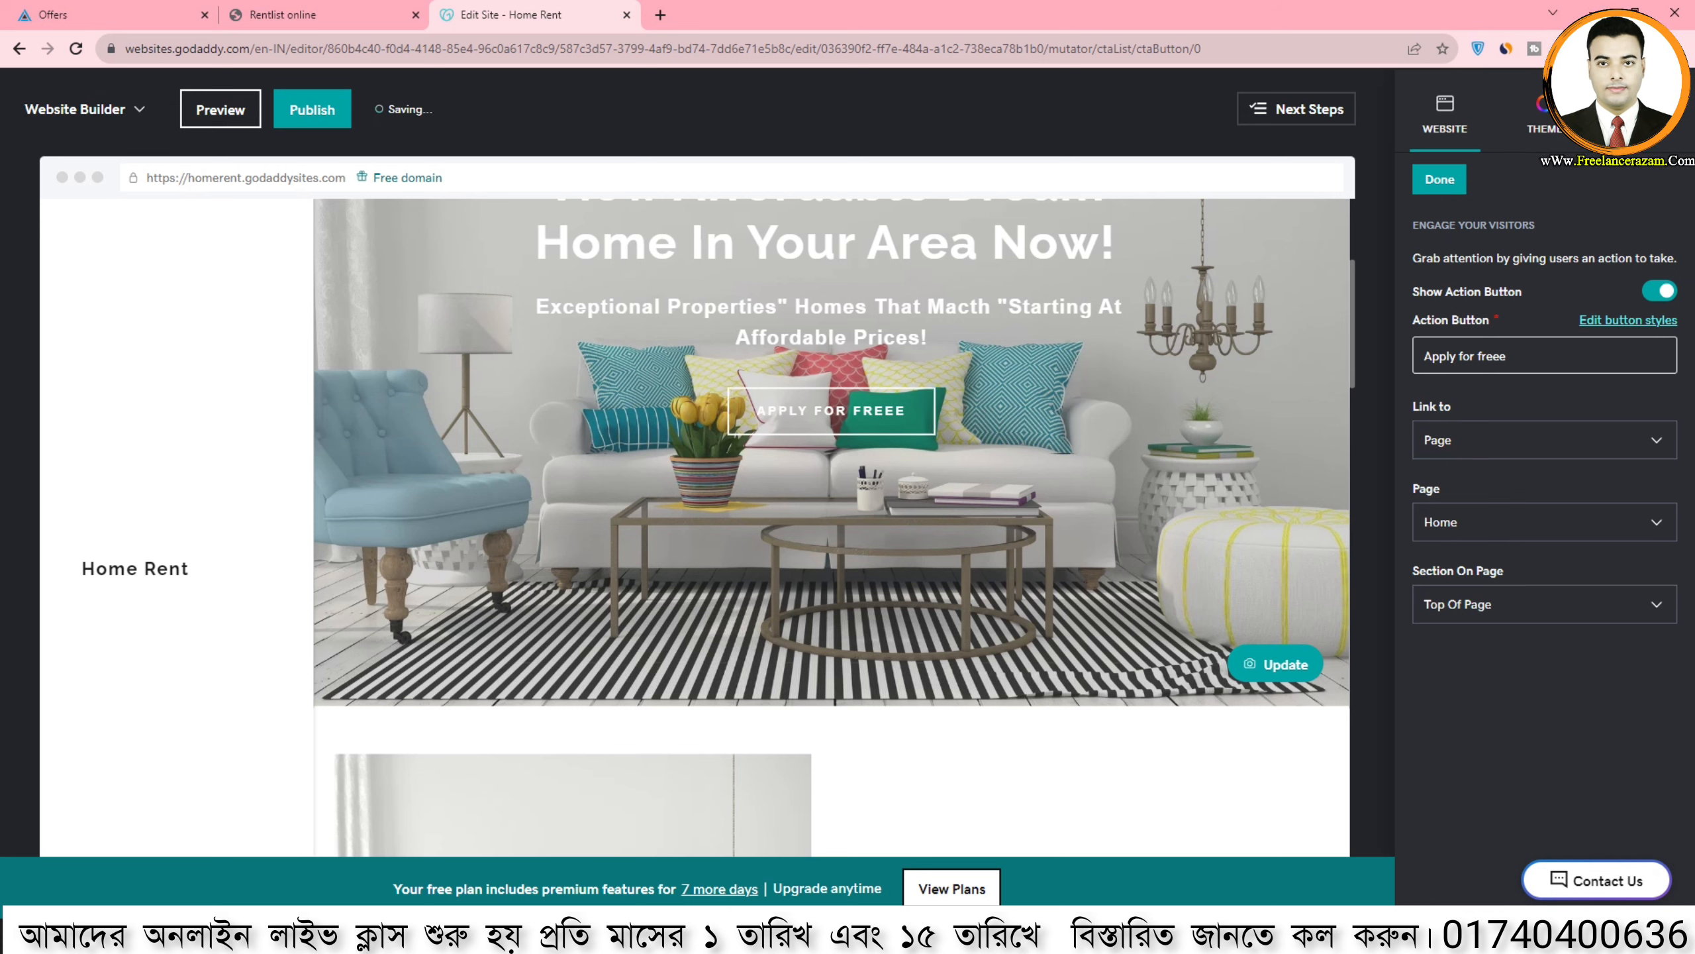
key(BackSpace)
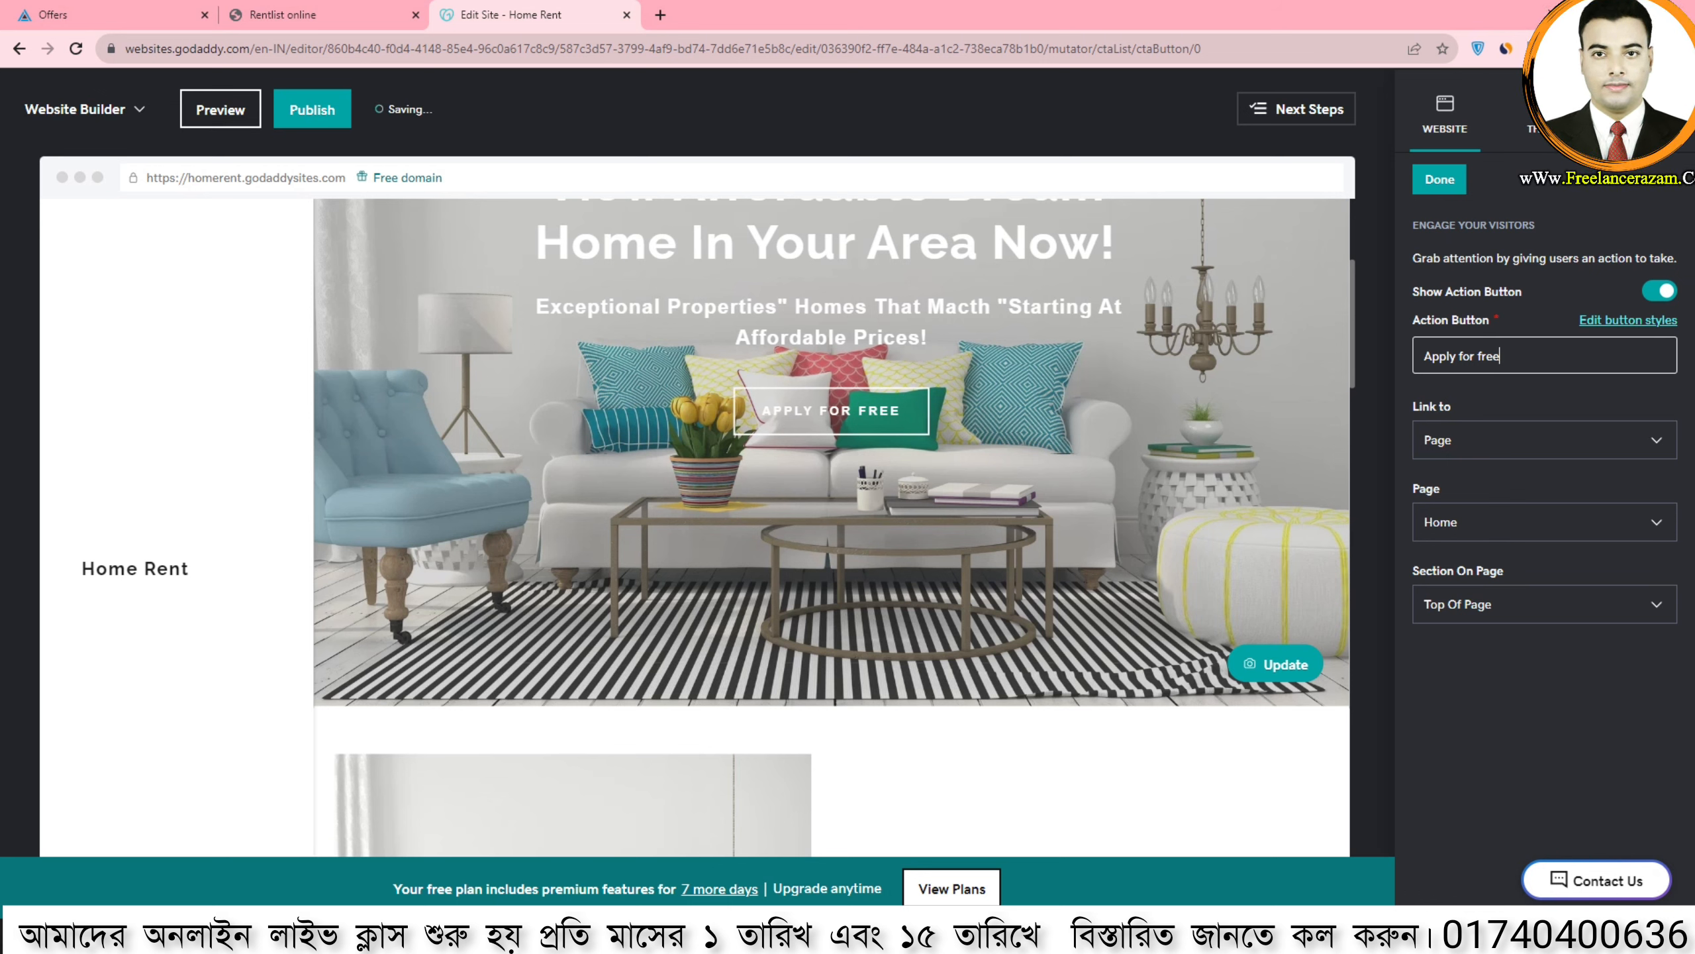
text(30)
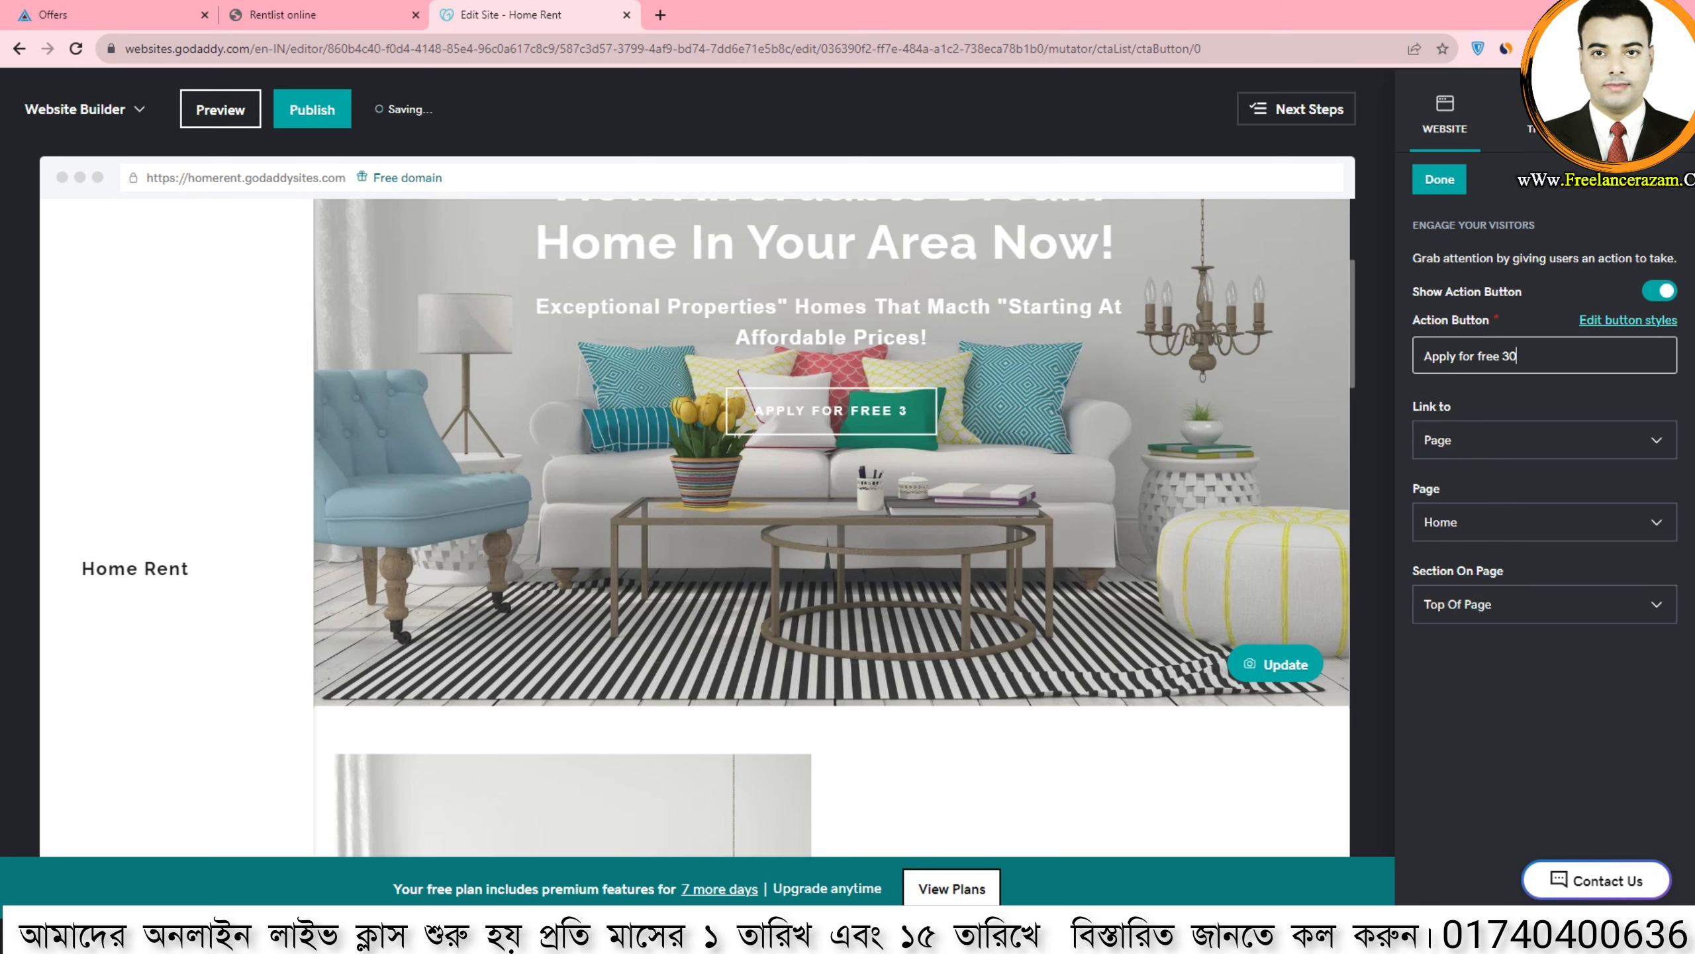
text( days)
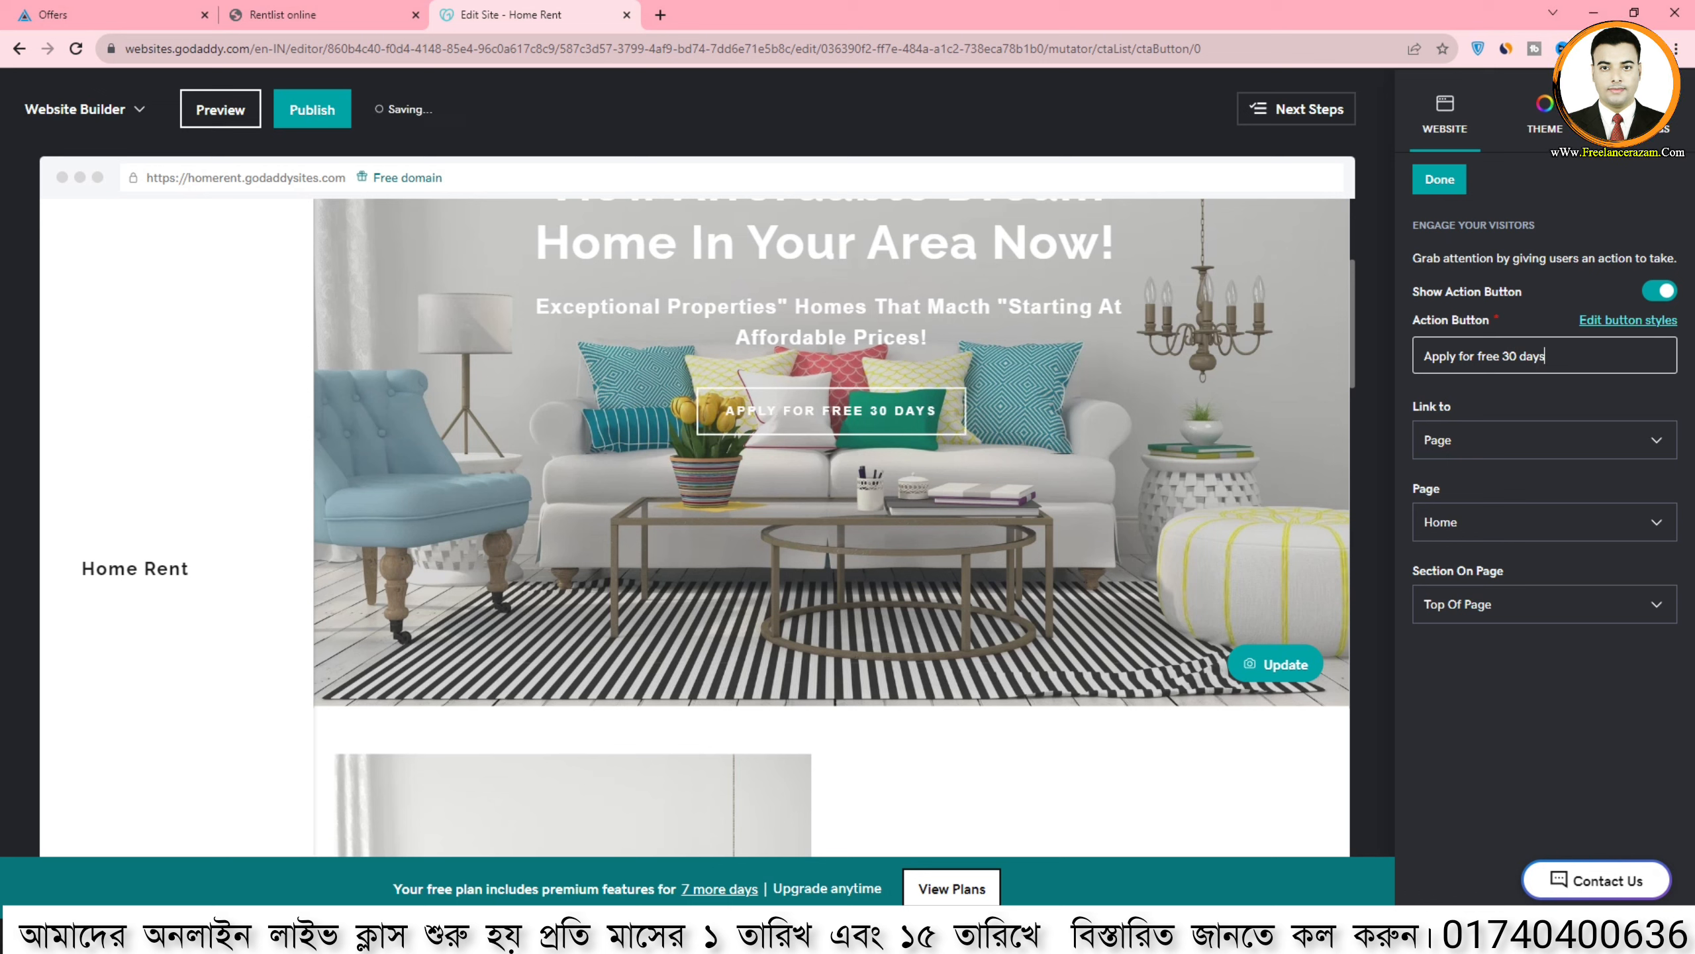
text( tr)
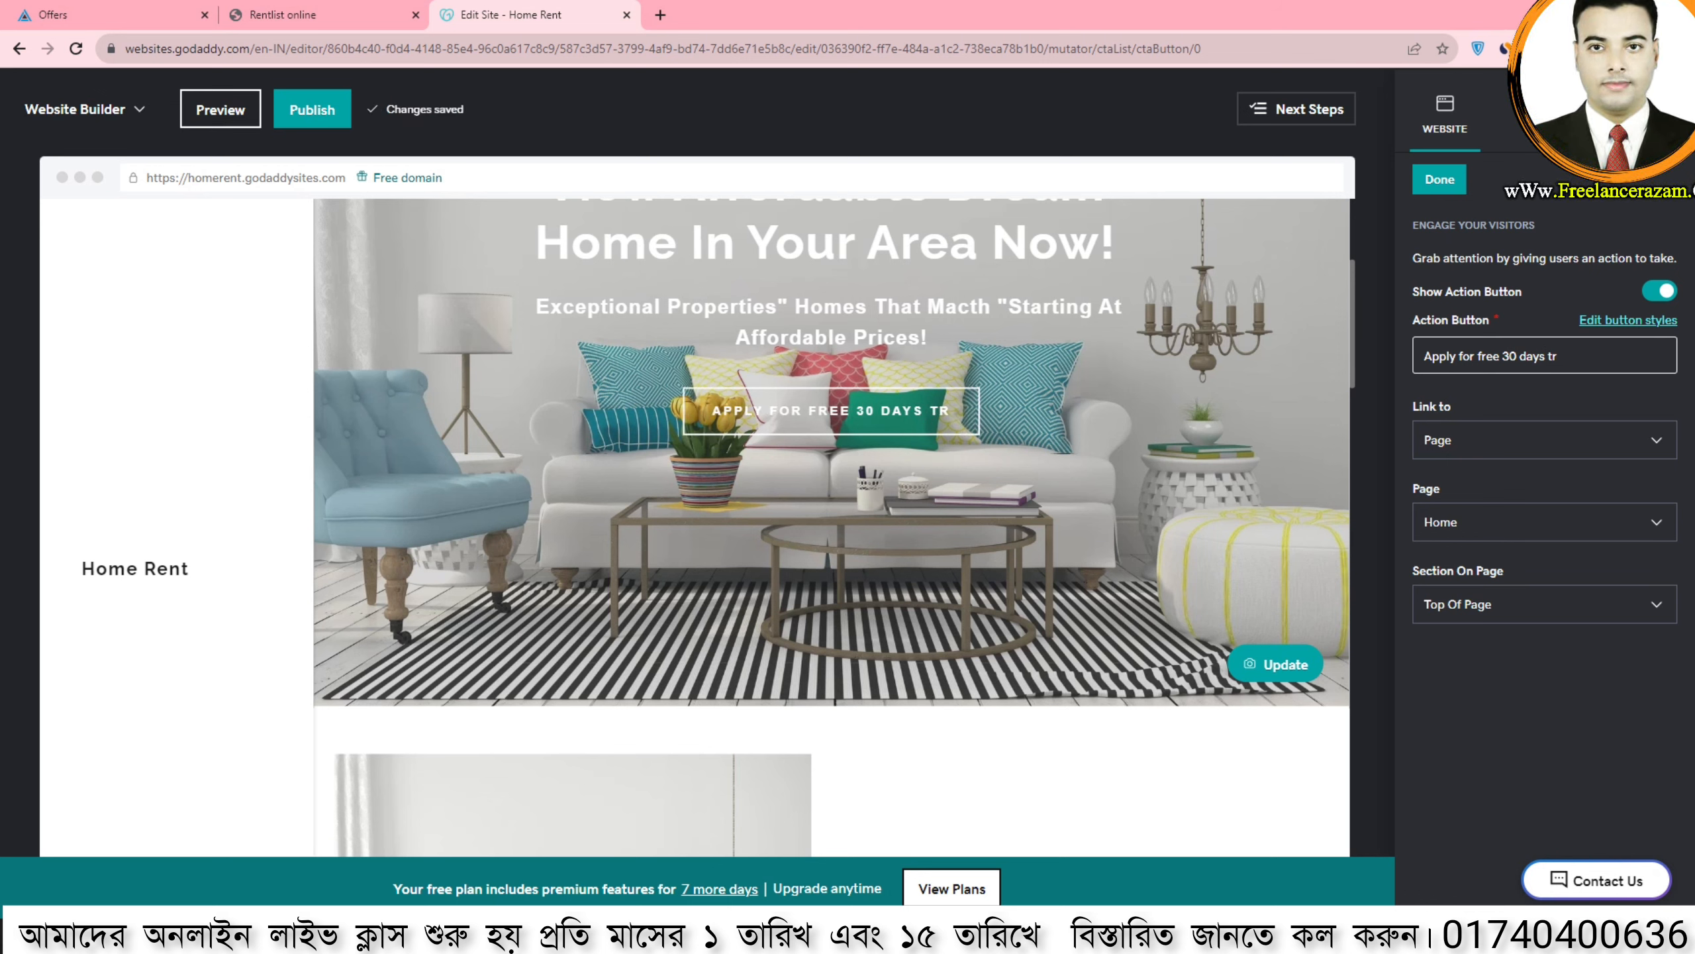
text(il)
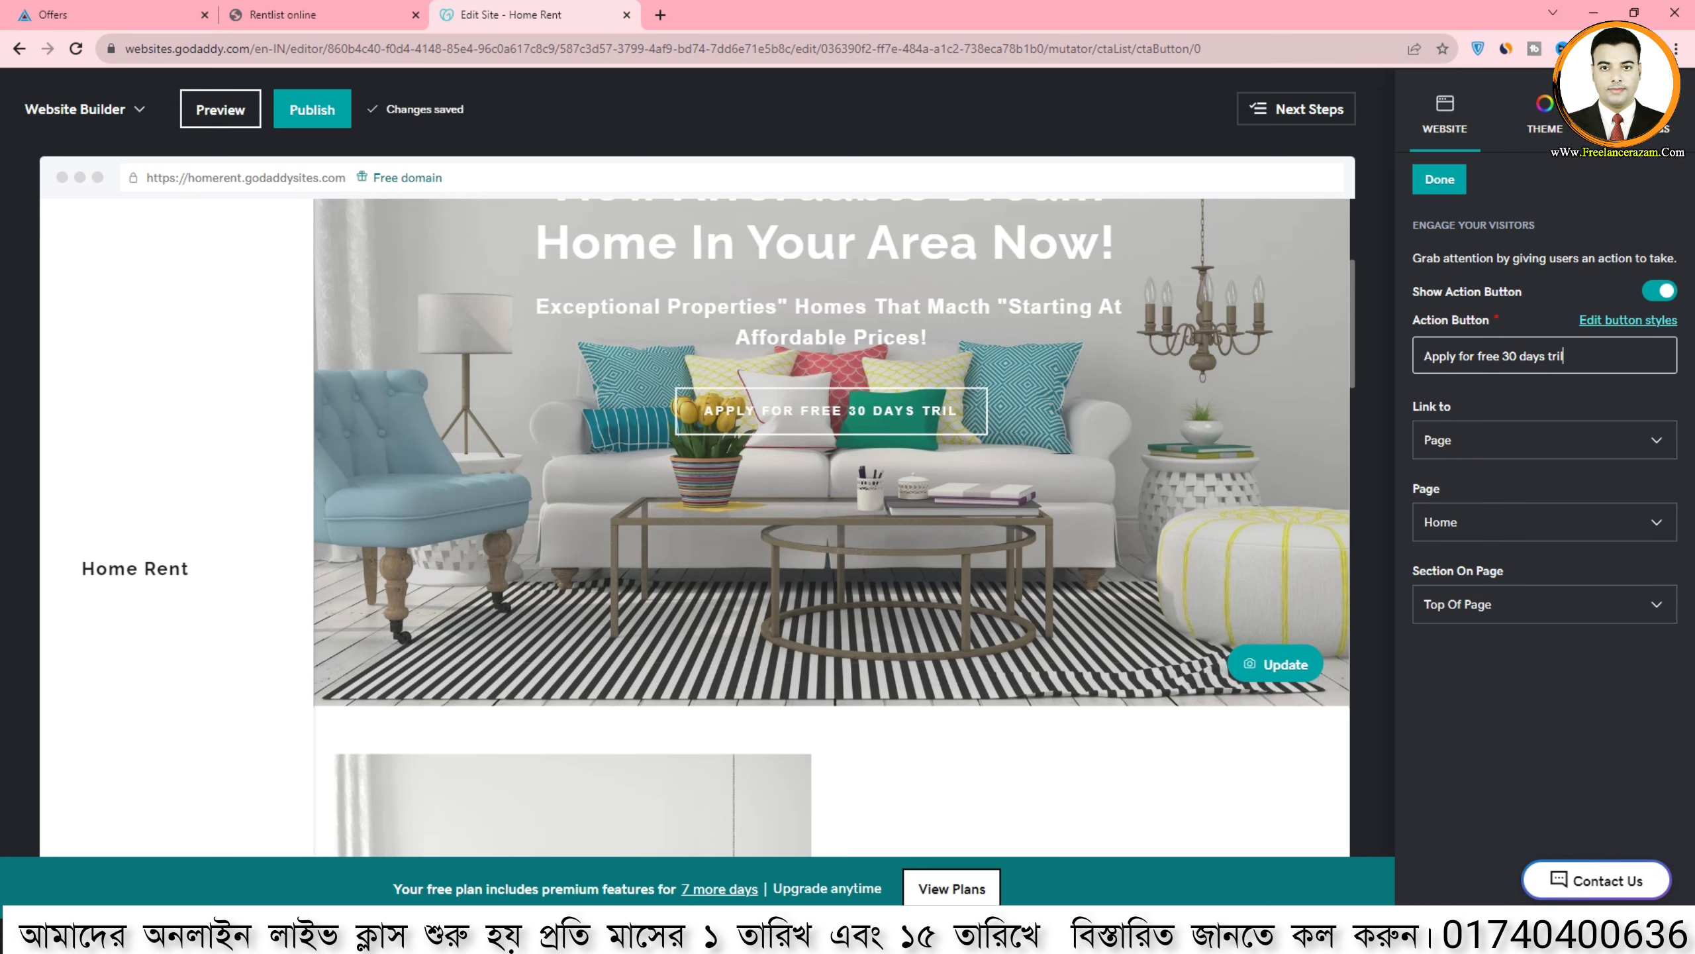
key(BackSpace)
key(BackSpace)
key(BackSpace)
key(BackSpace)
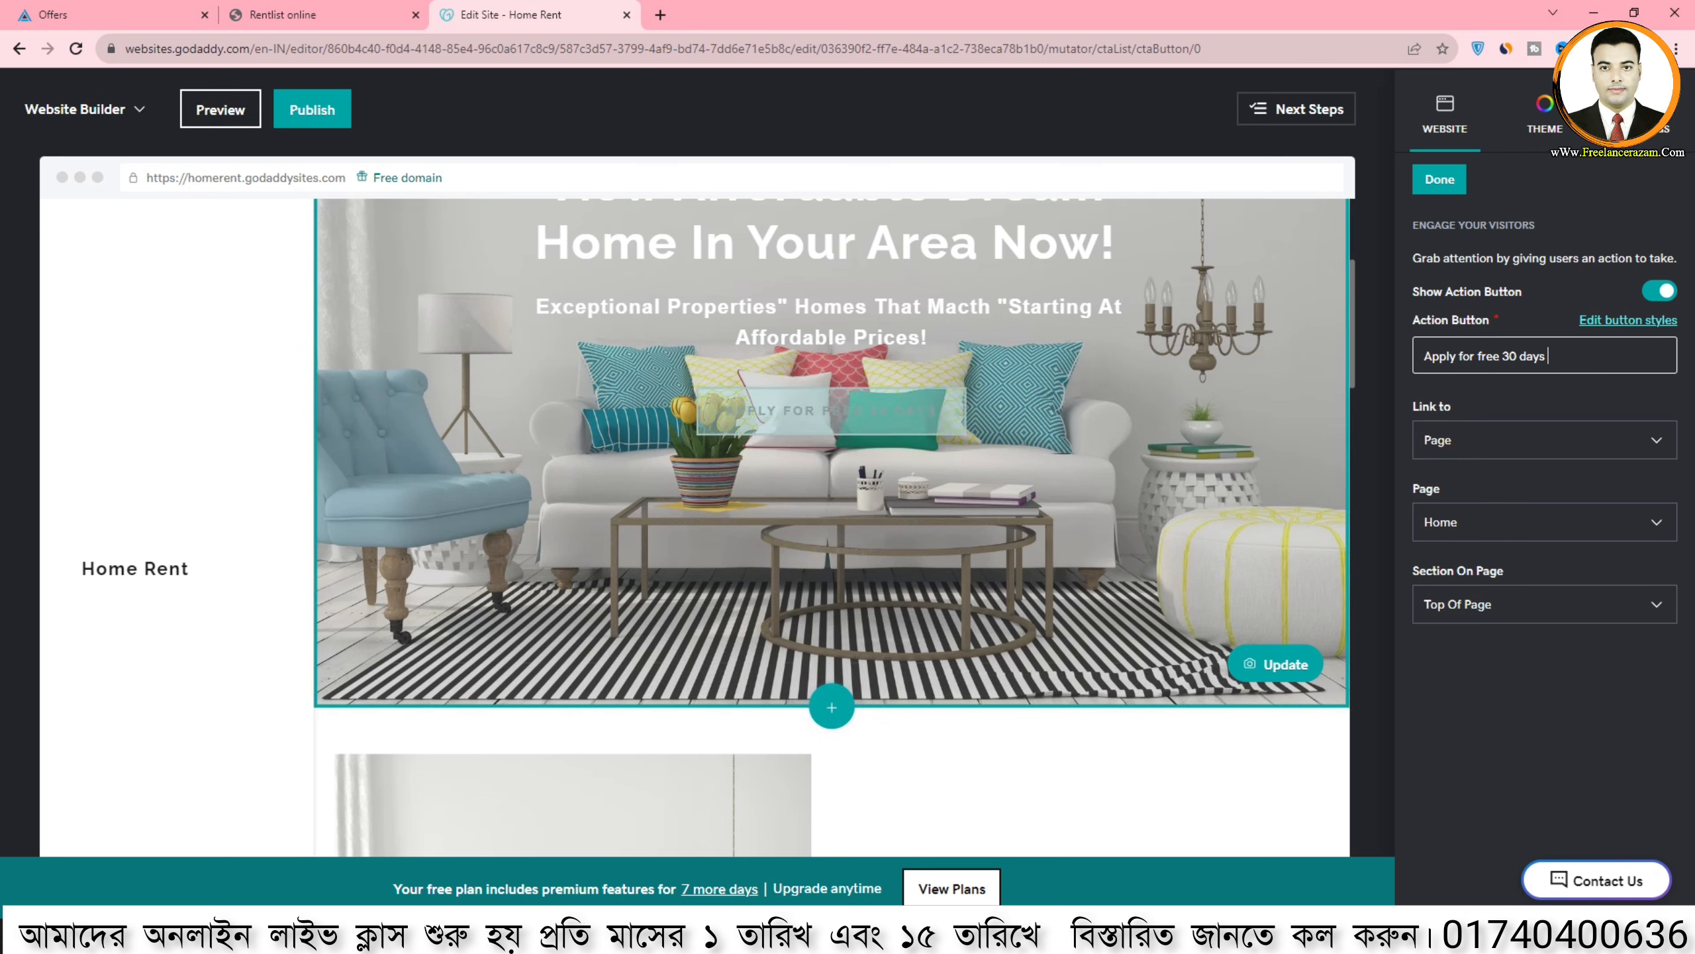
Set the header action button to link to a Website URL and look over the AdblueMedia offers page
click(1545, 439)
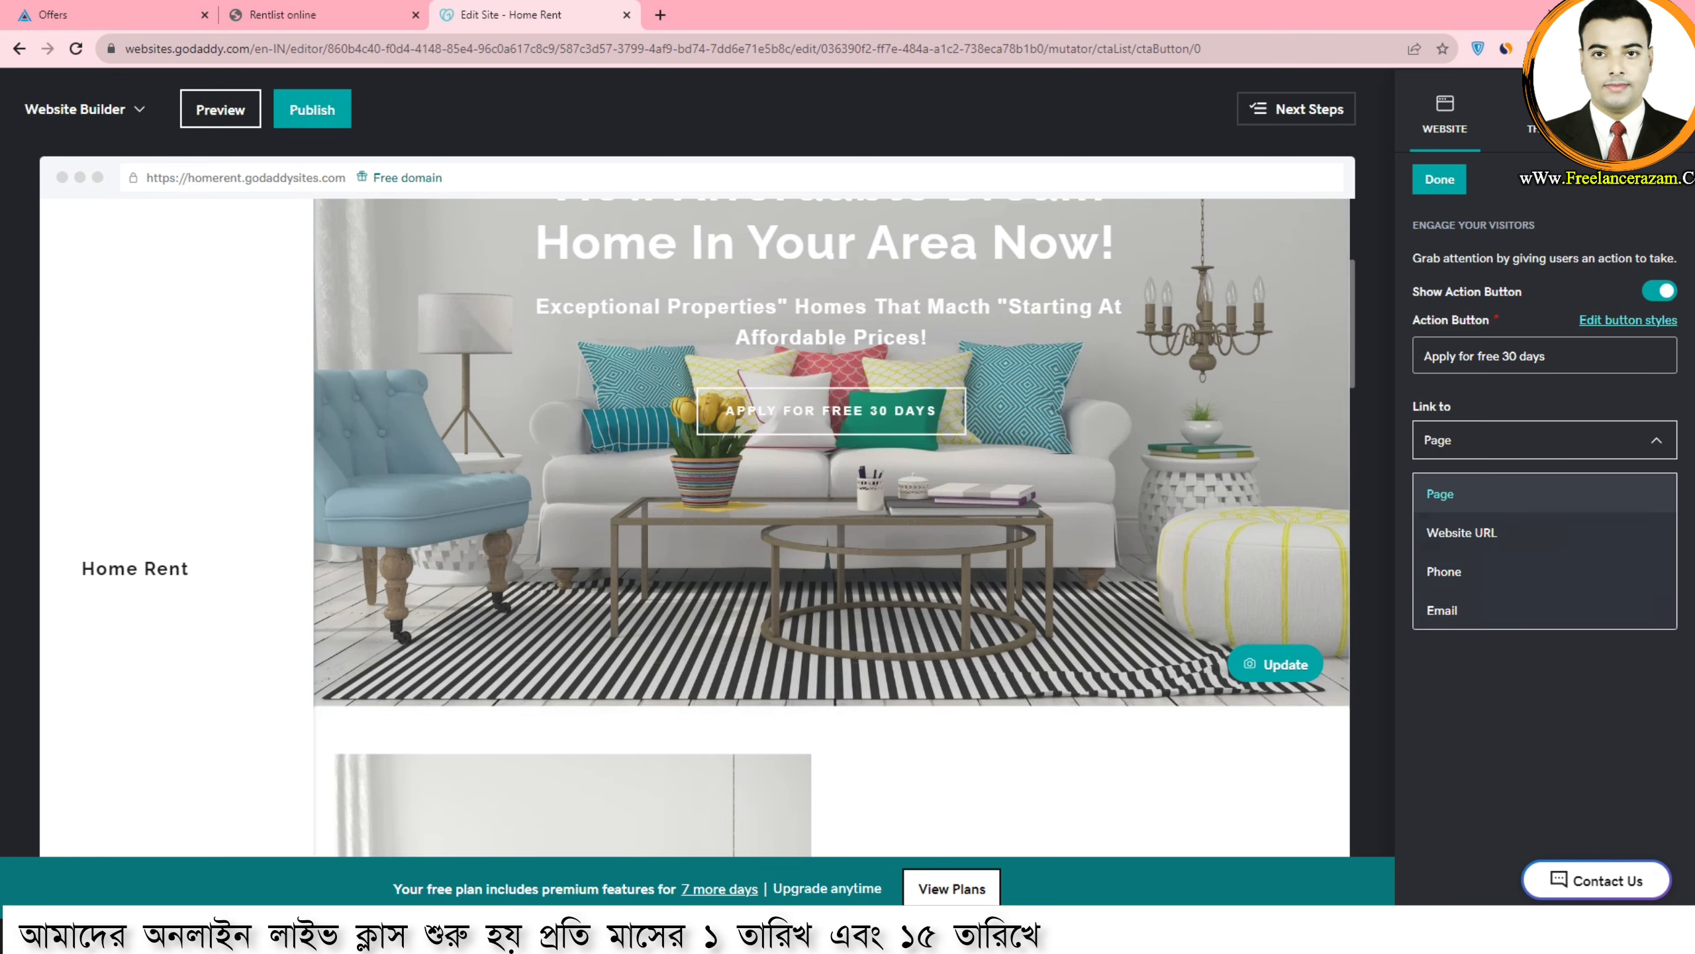
click(1461, 533)
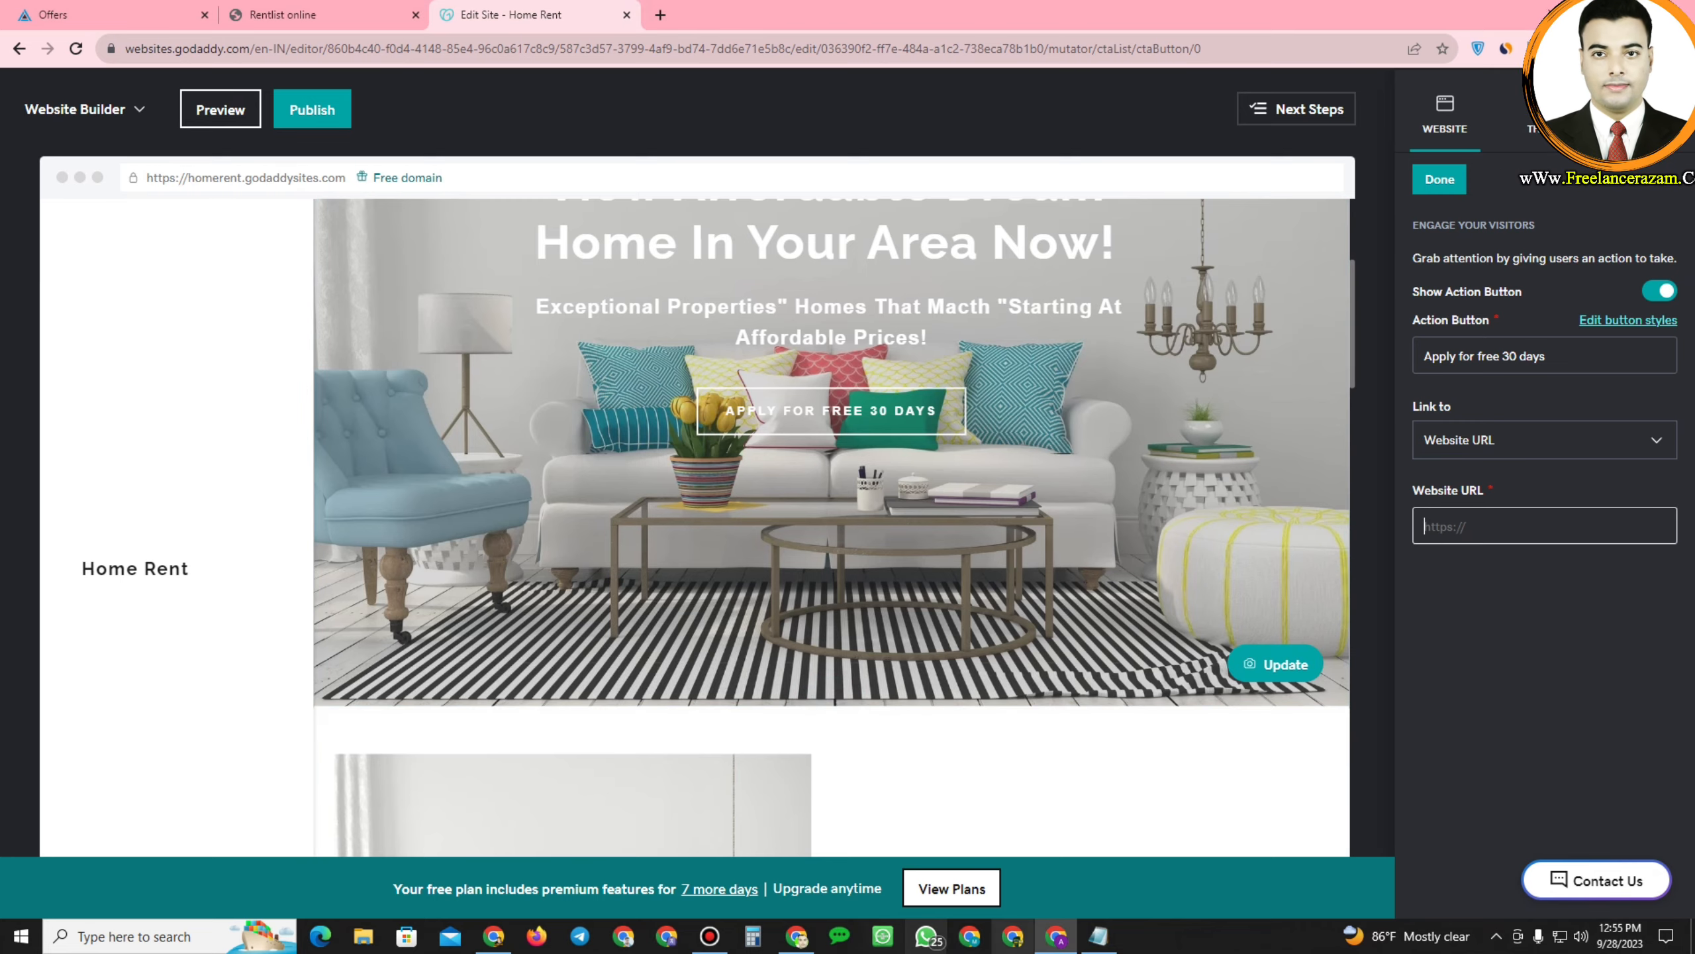
click(110, 14)
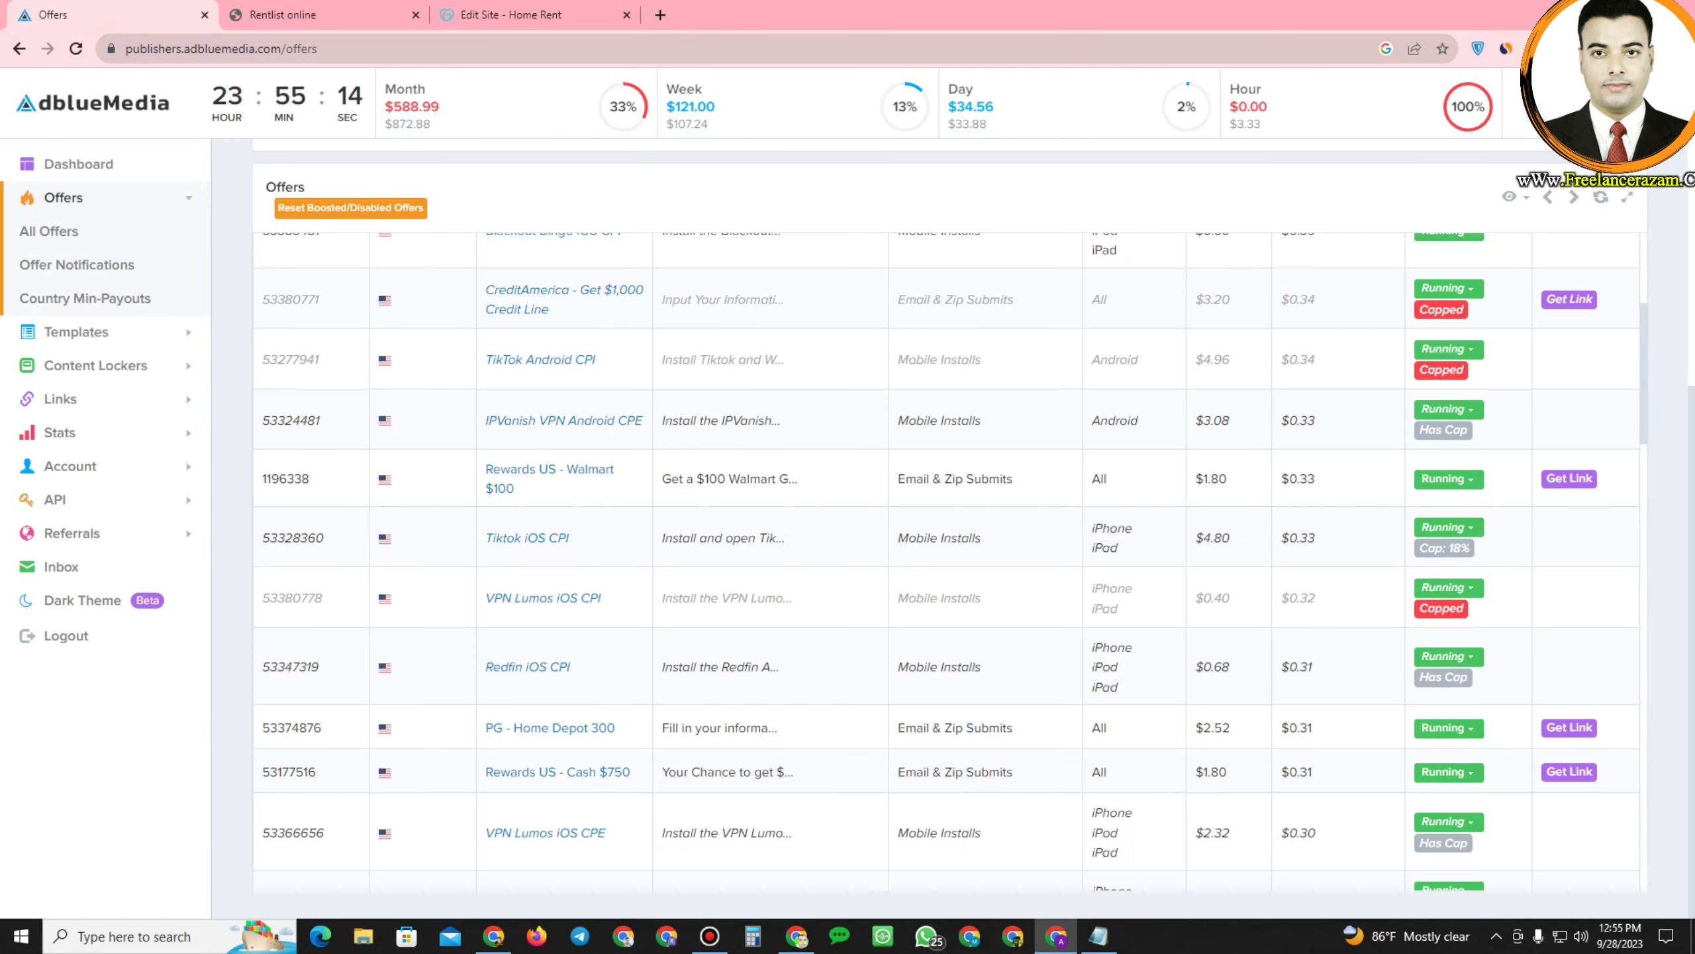
scroll(947, 534, up, 10)
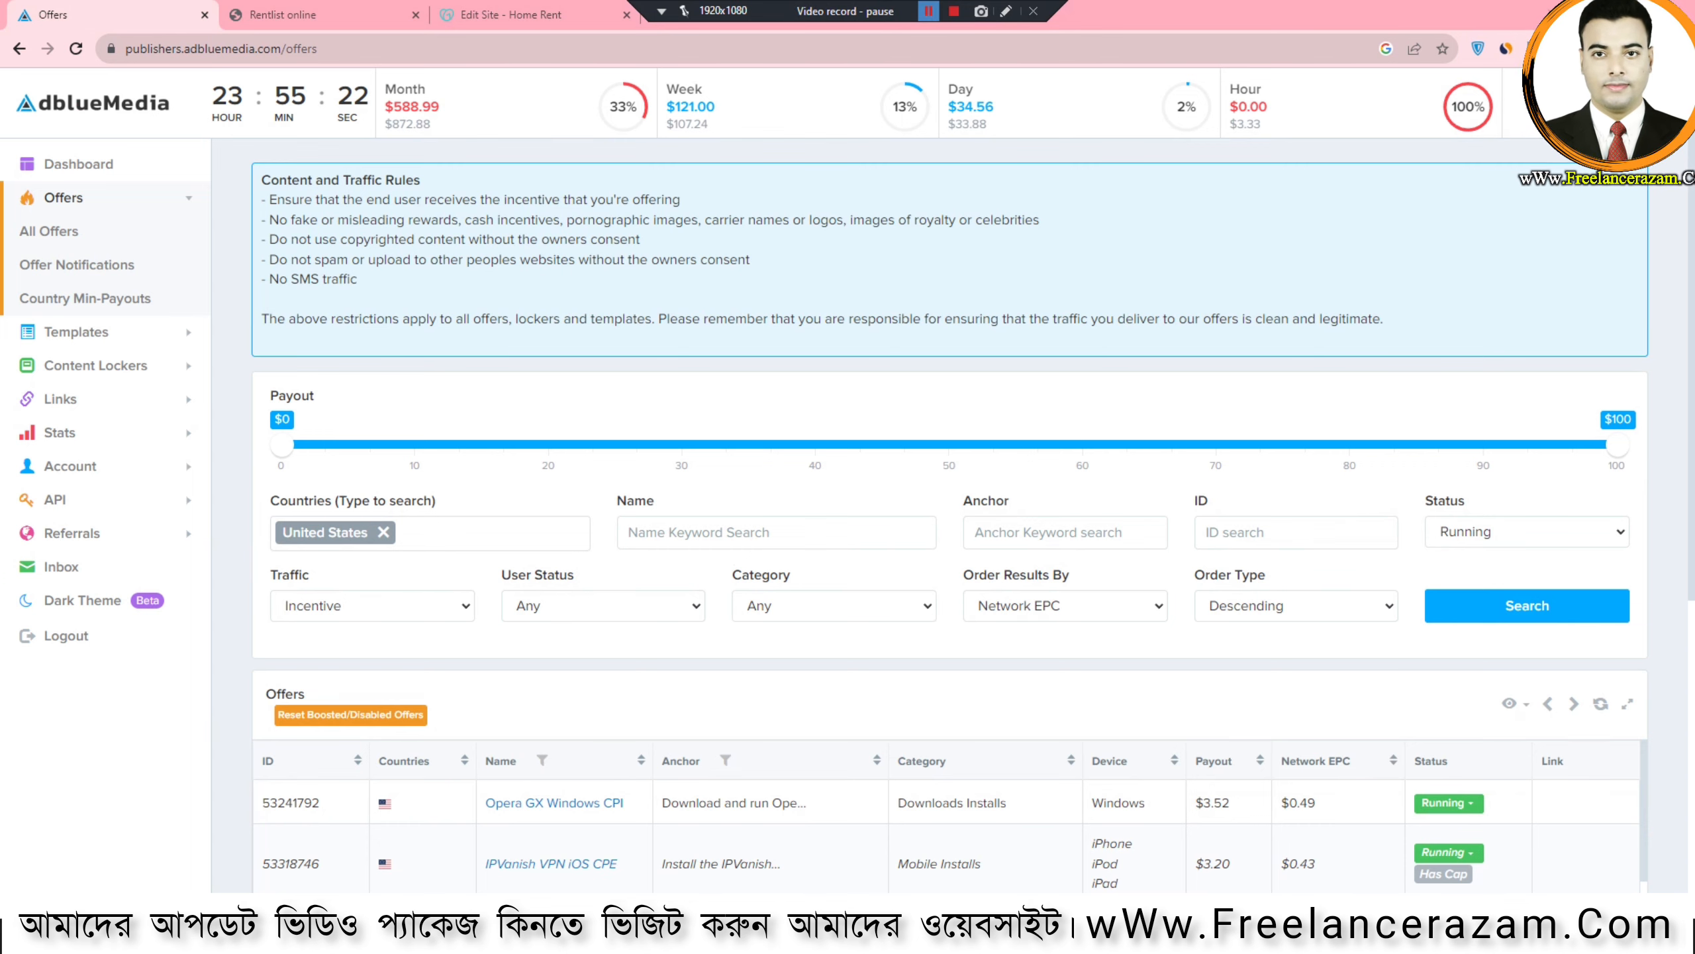
Switch to CPAGrip and copy the link of the Hot Dogs URL locker
key(alt+Tab)
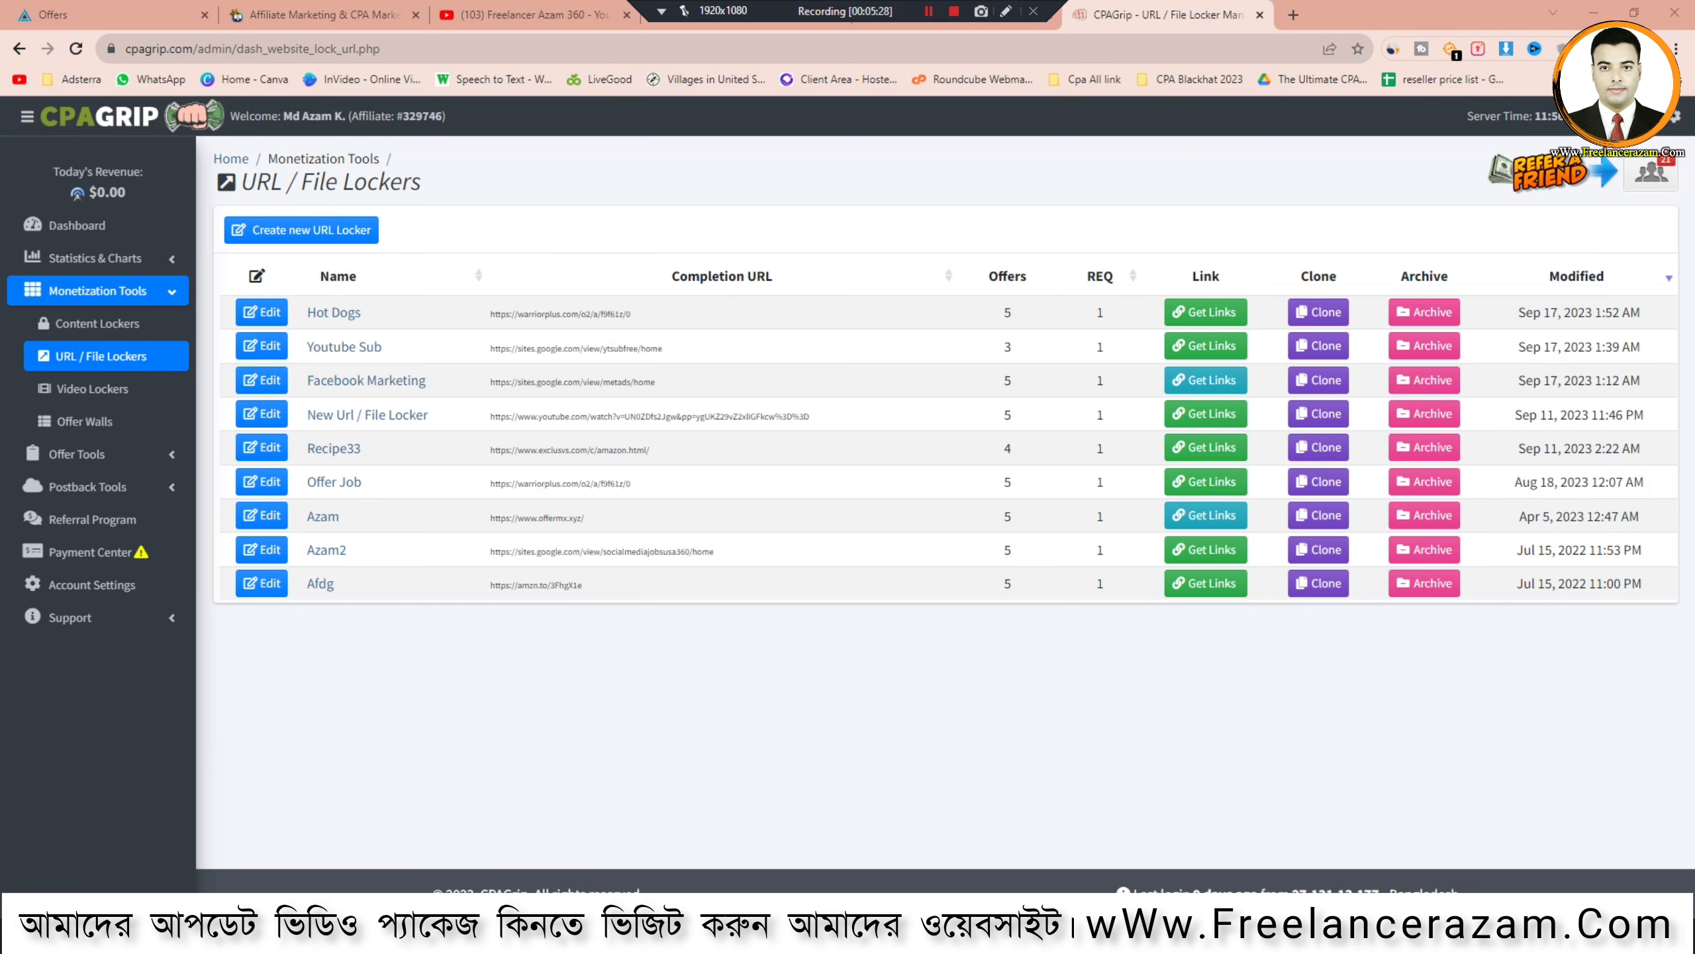
click(1006, 10)
mouse_move(259, 255)
mouse_down()
mouse_move(745, 405)
mouse_move(906, 648)
mouse_up()
key(Escape)
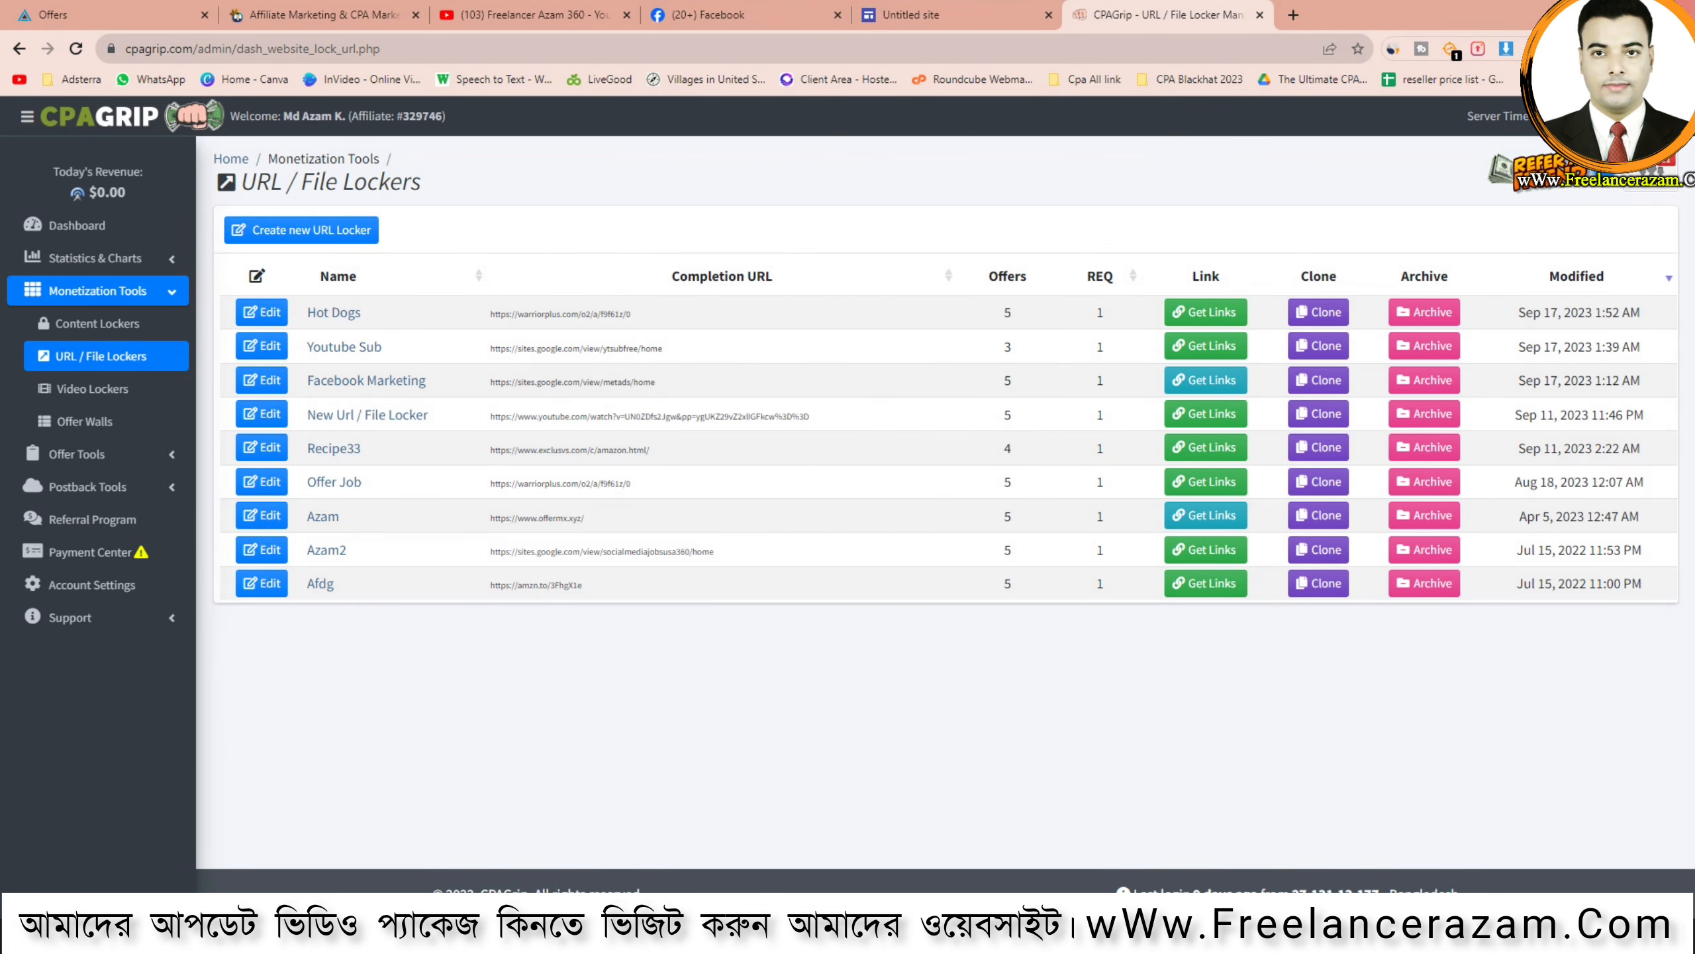
click(1205, 313)
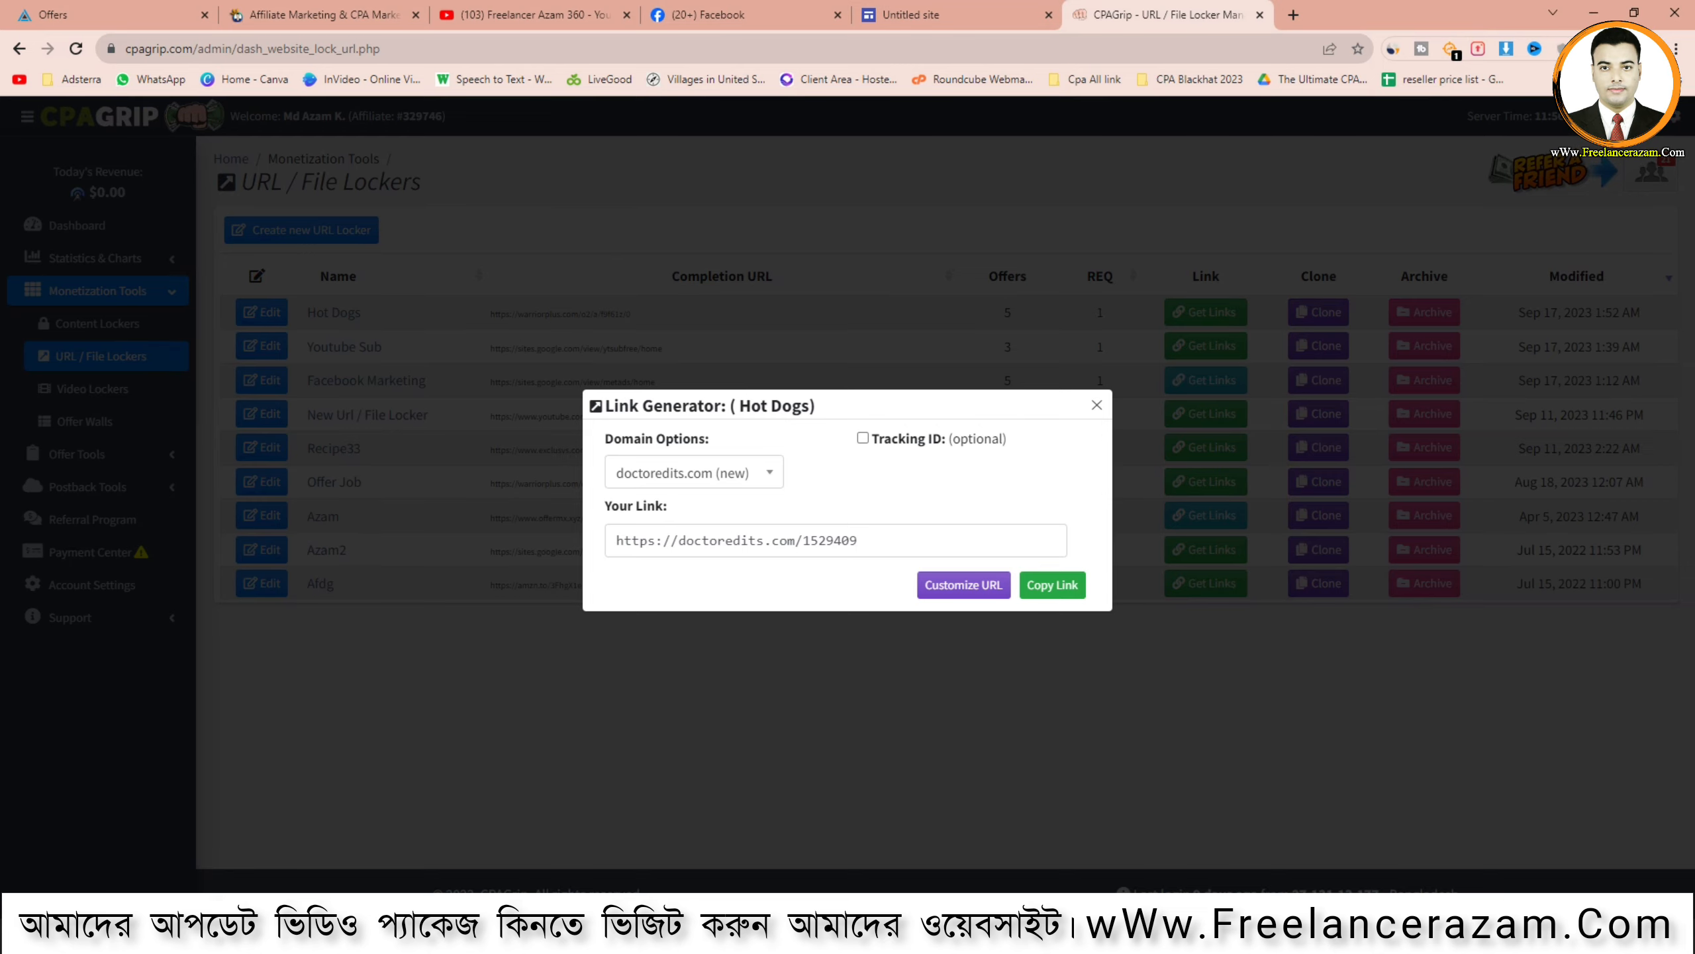
click(1052, 585)
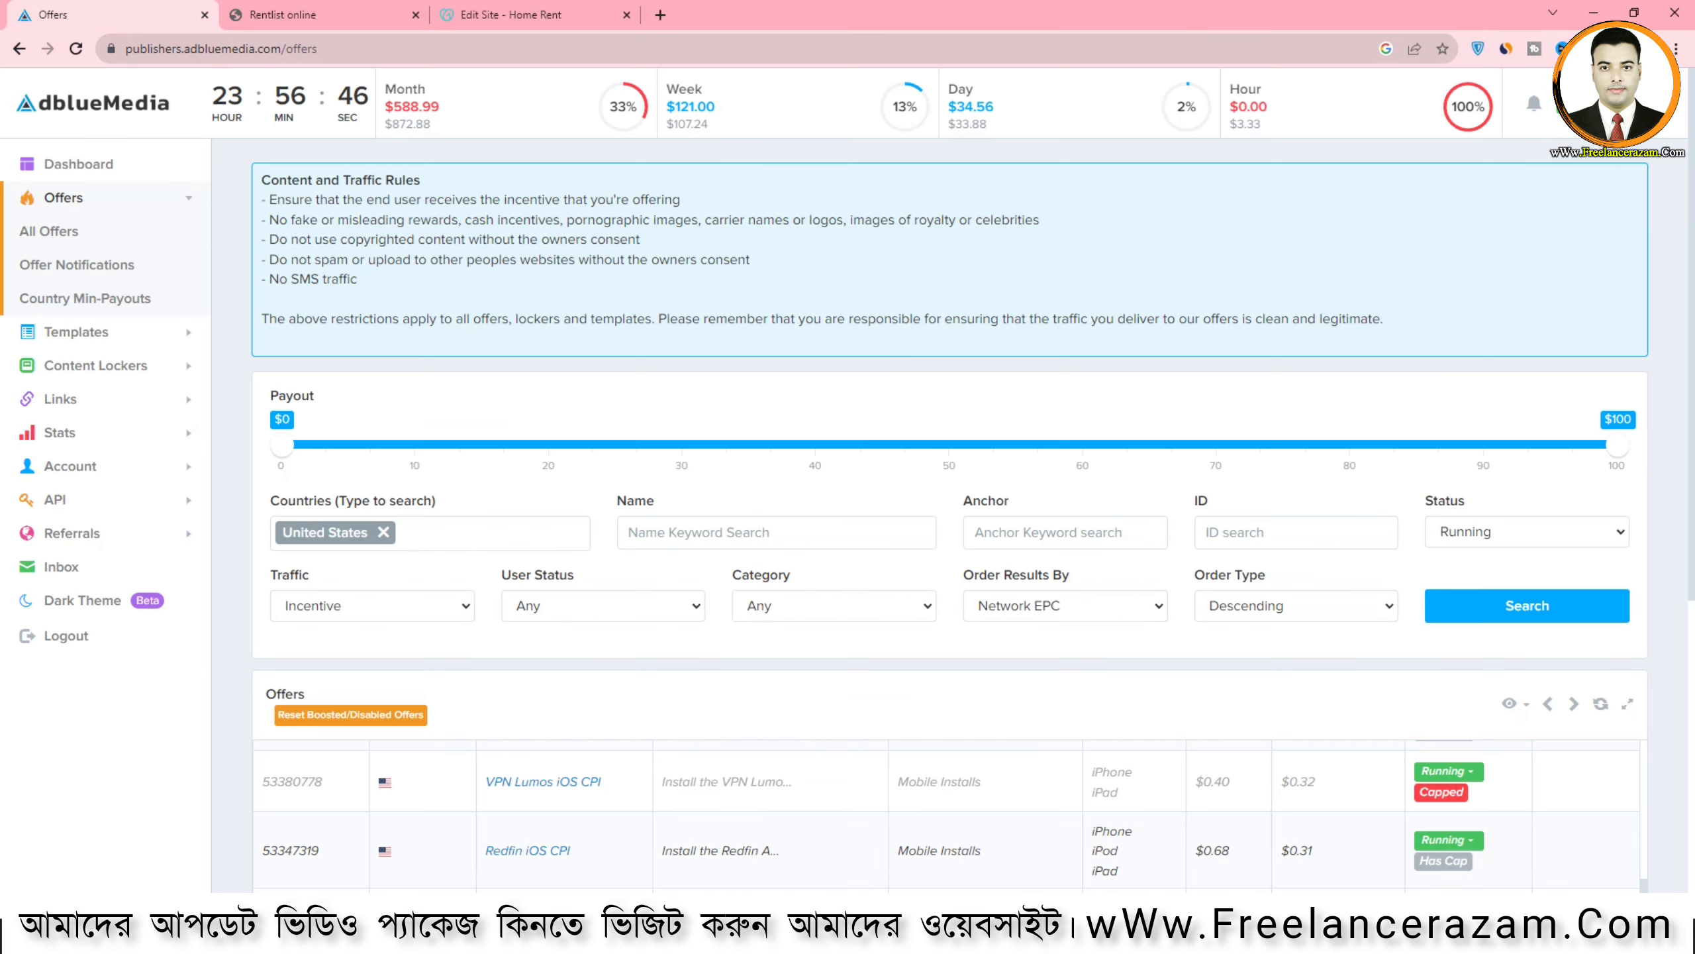
key(ctrl+3)
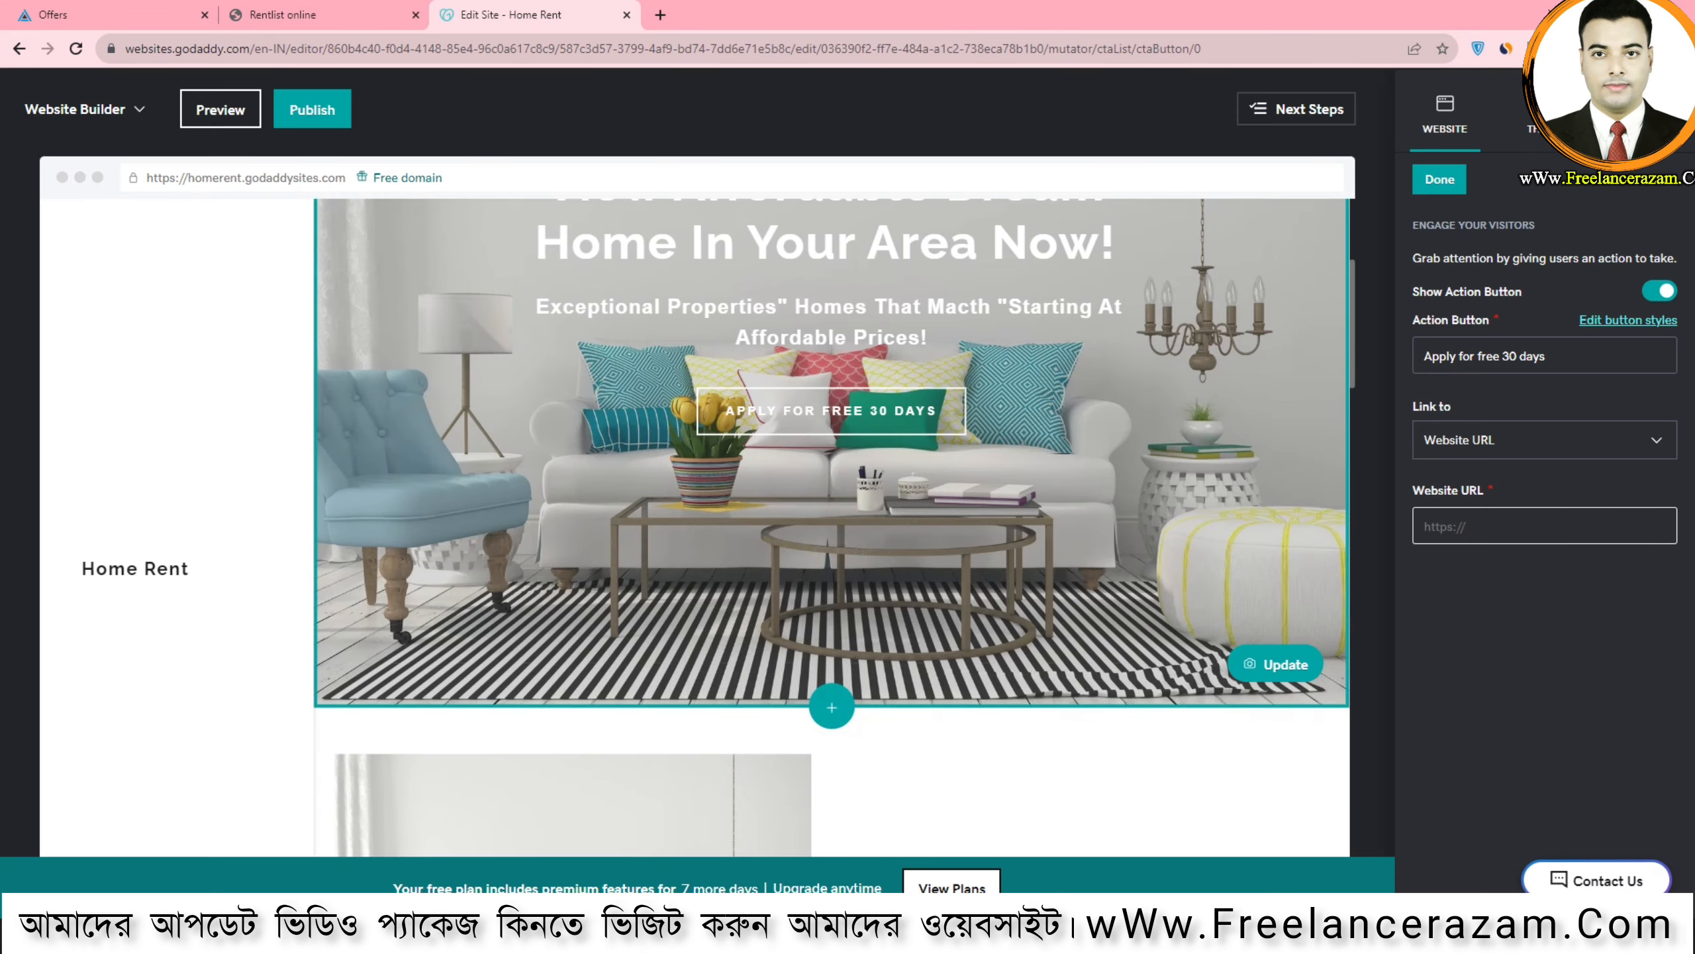
key(ctrl+v)
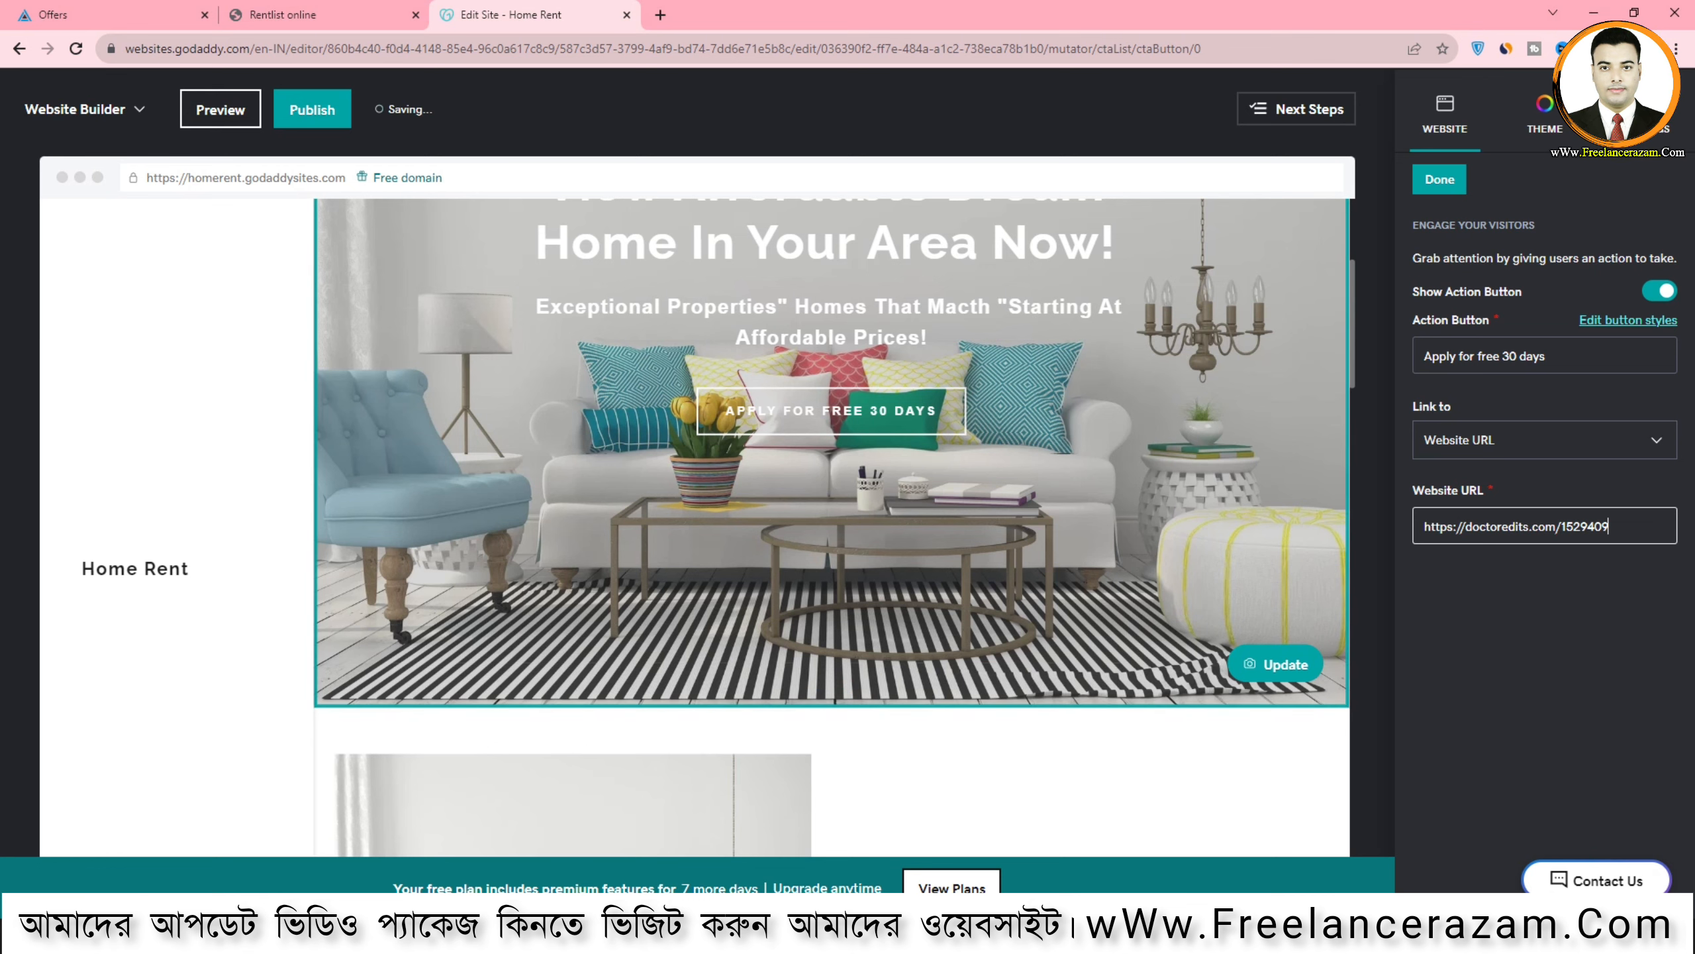
scroll(831, 528, down, 4)
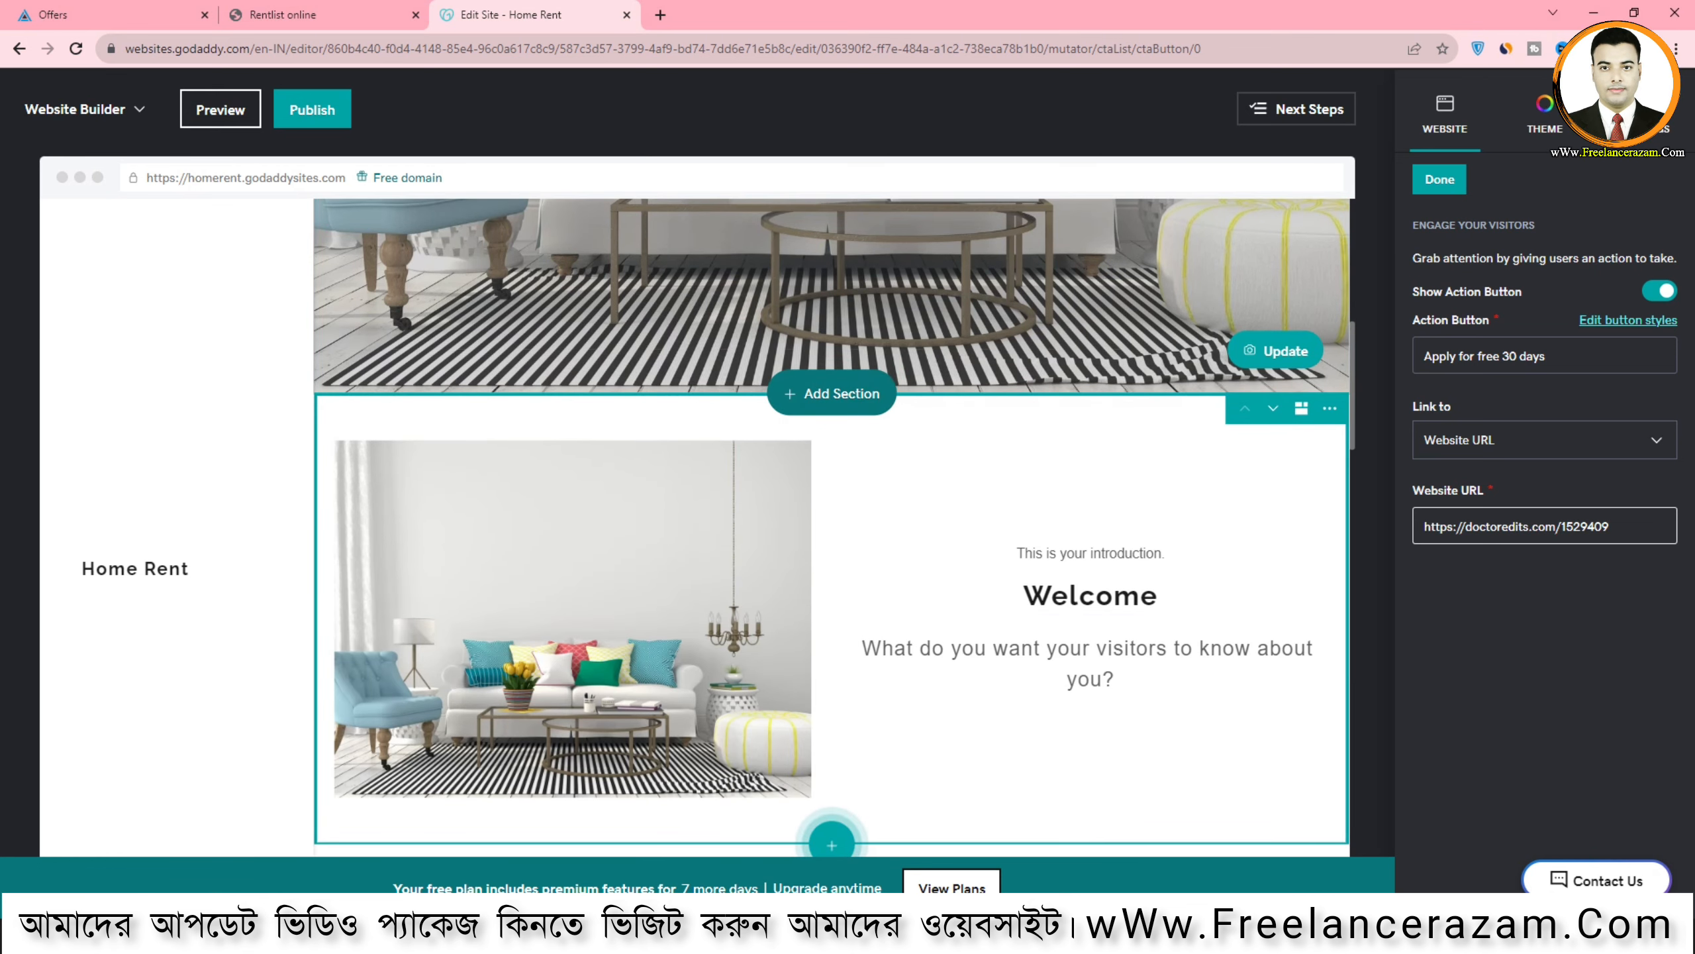
scroll(831, 394, up, 4)
click(1439, 179)
Replace the header cover image with 2000_5e1056dde448a uploaded from Downloads and strengthen its dark overlay
click(1594, 250)
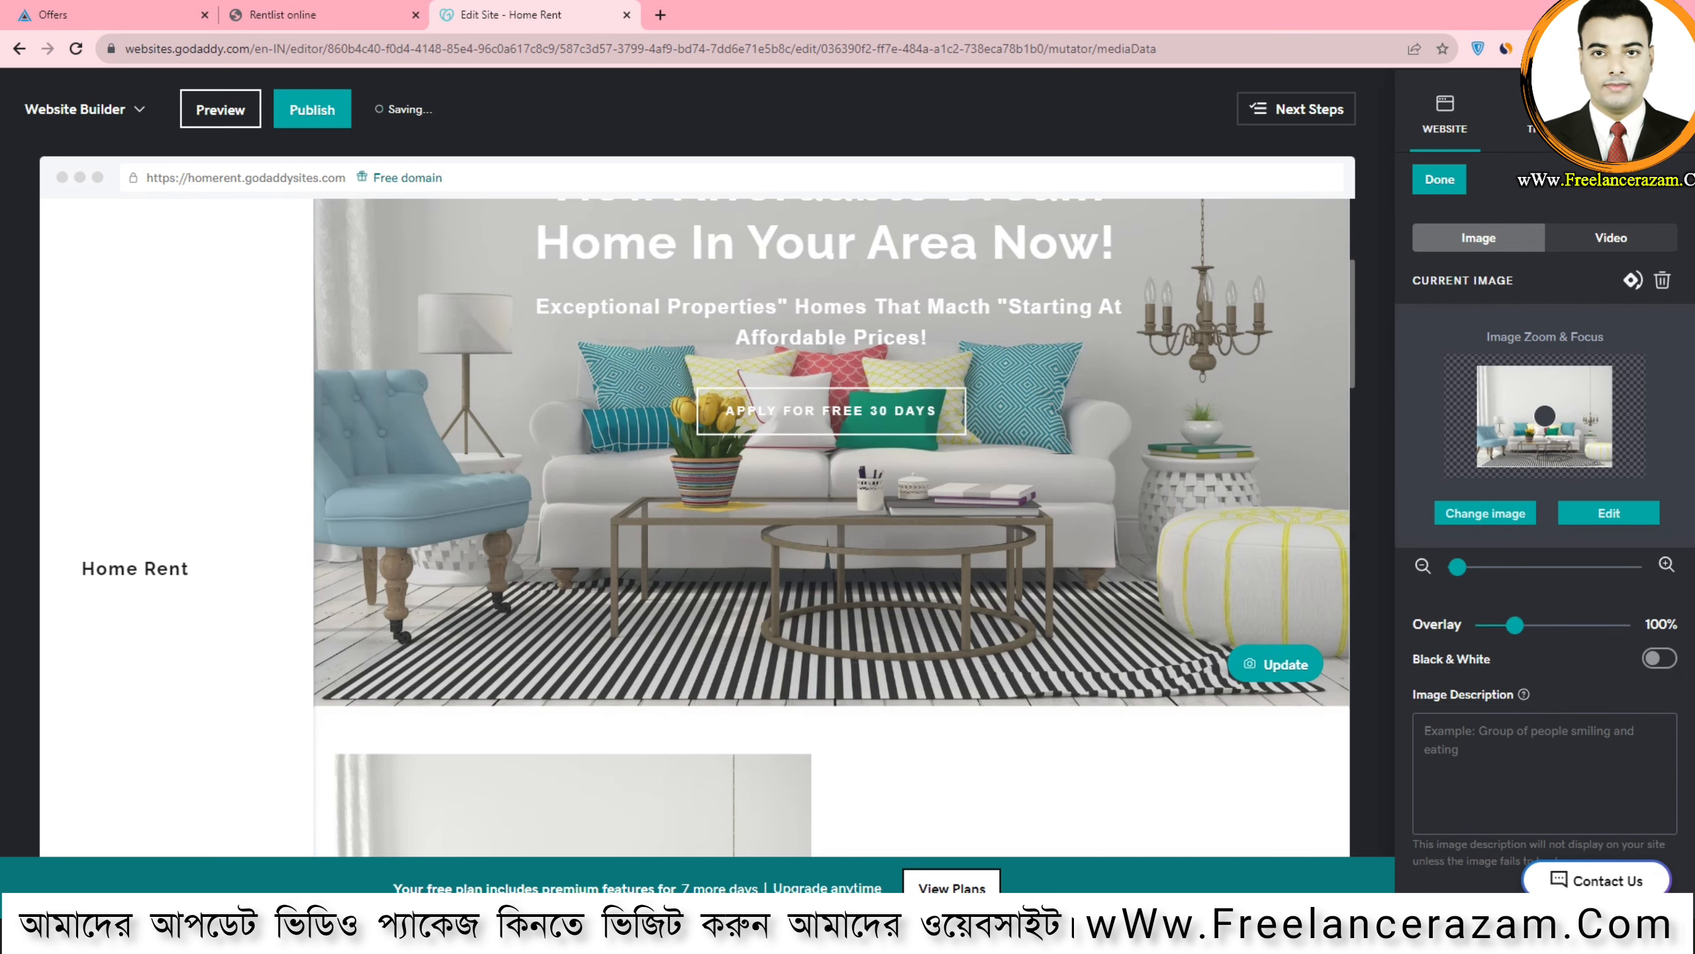
click(1486, 513)
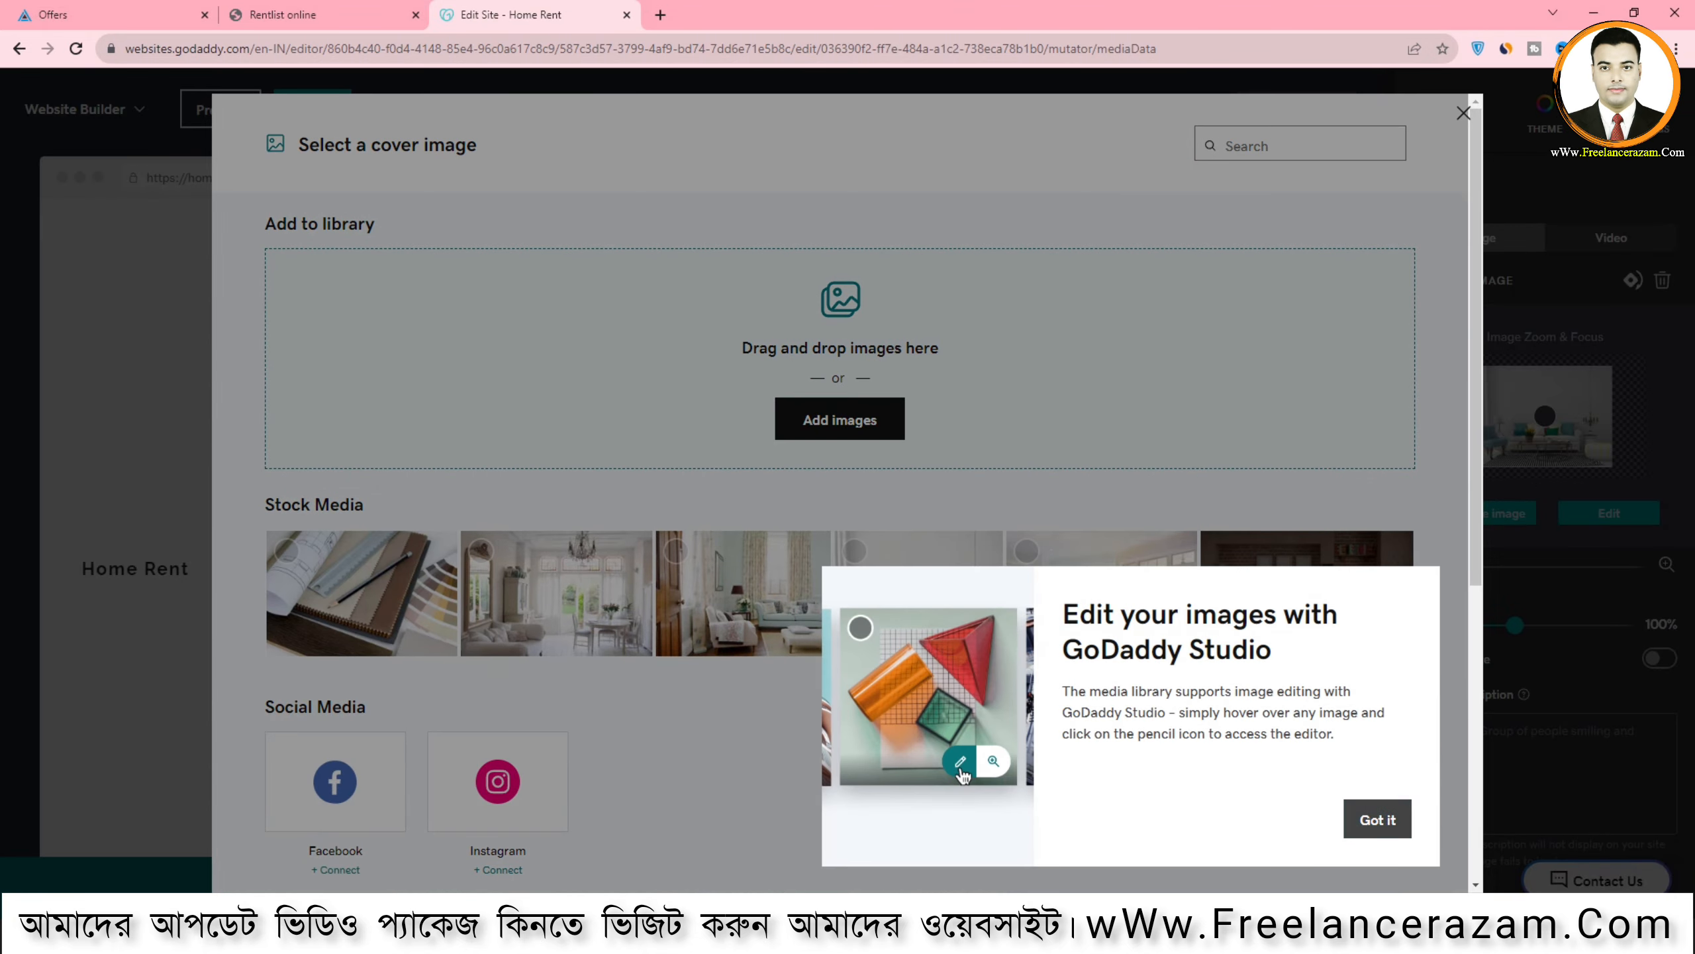
click(1377, 819)
click(840, 418)
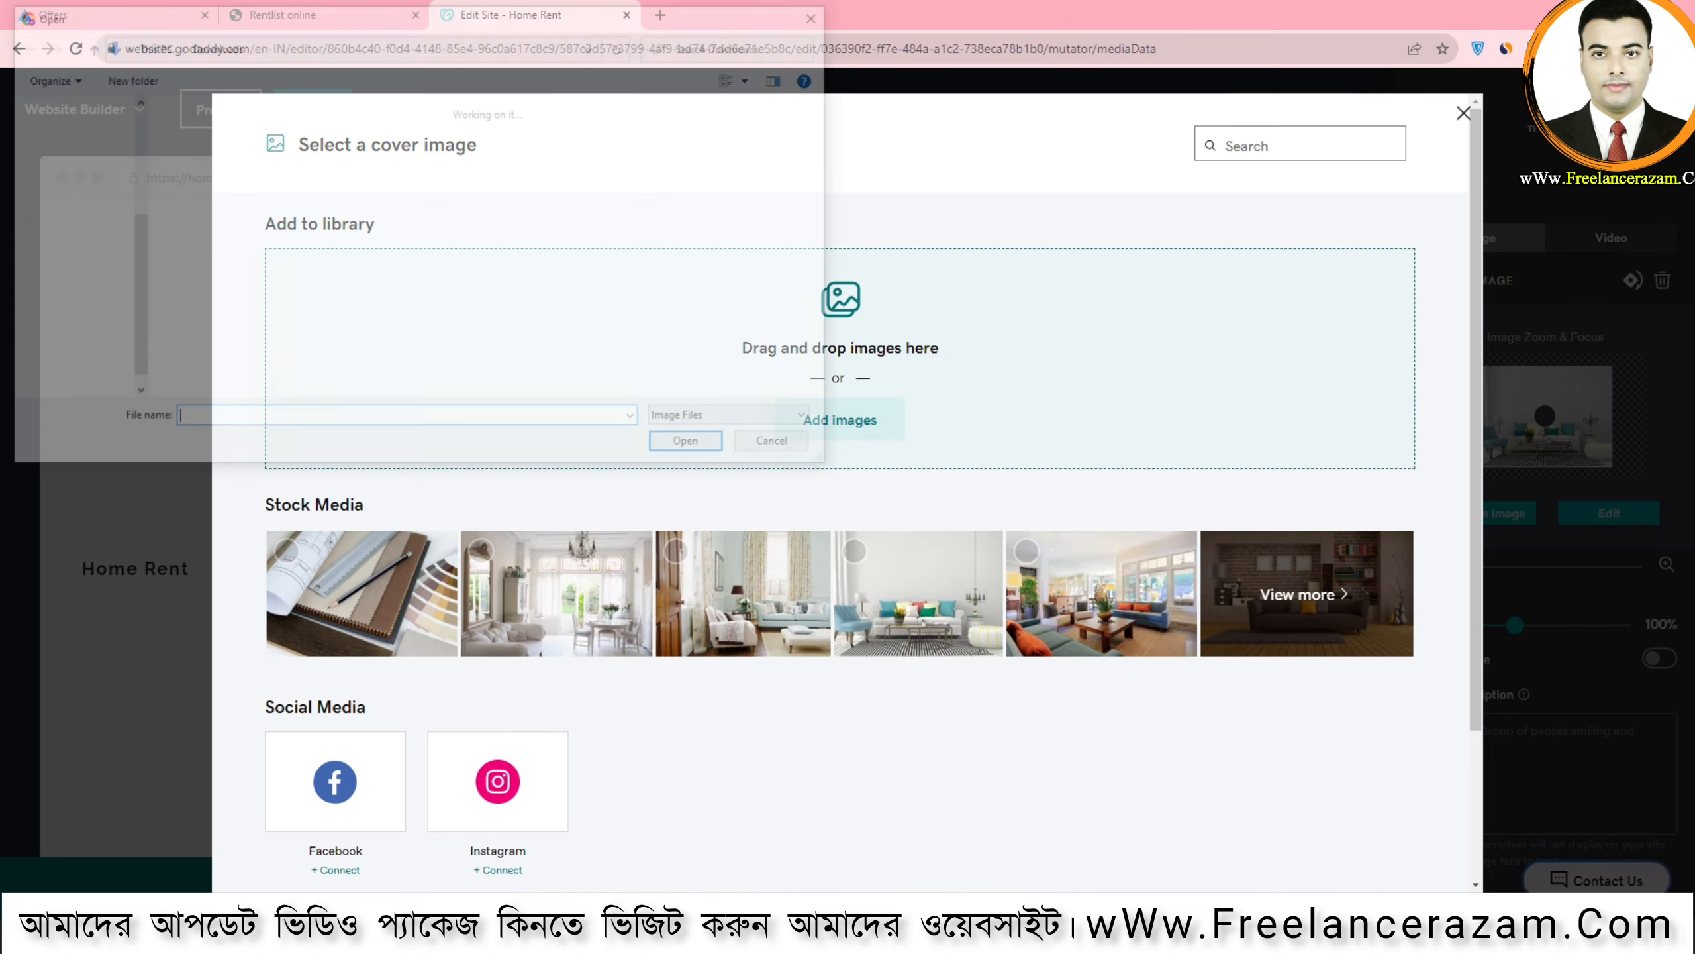
click(270, 144)
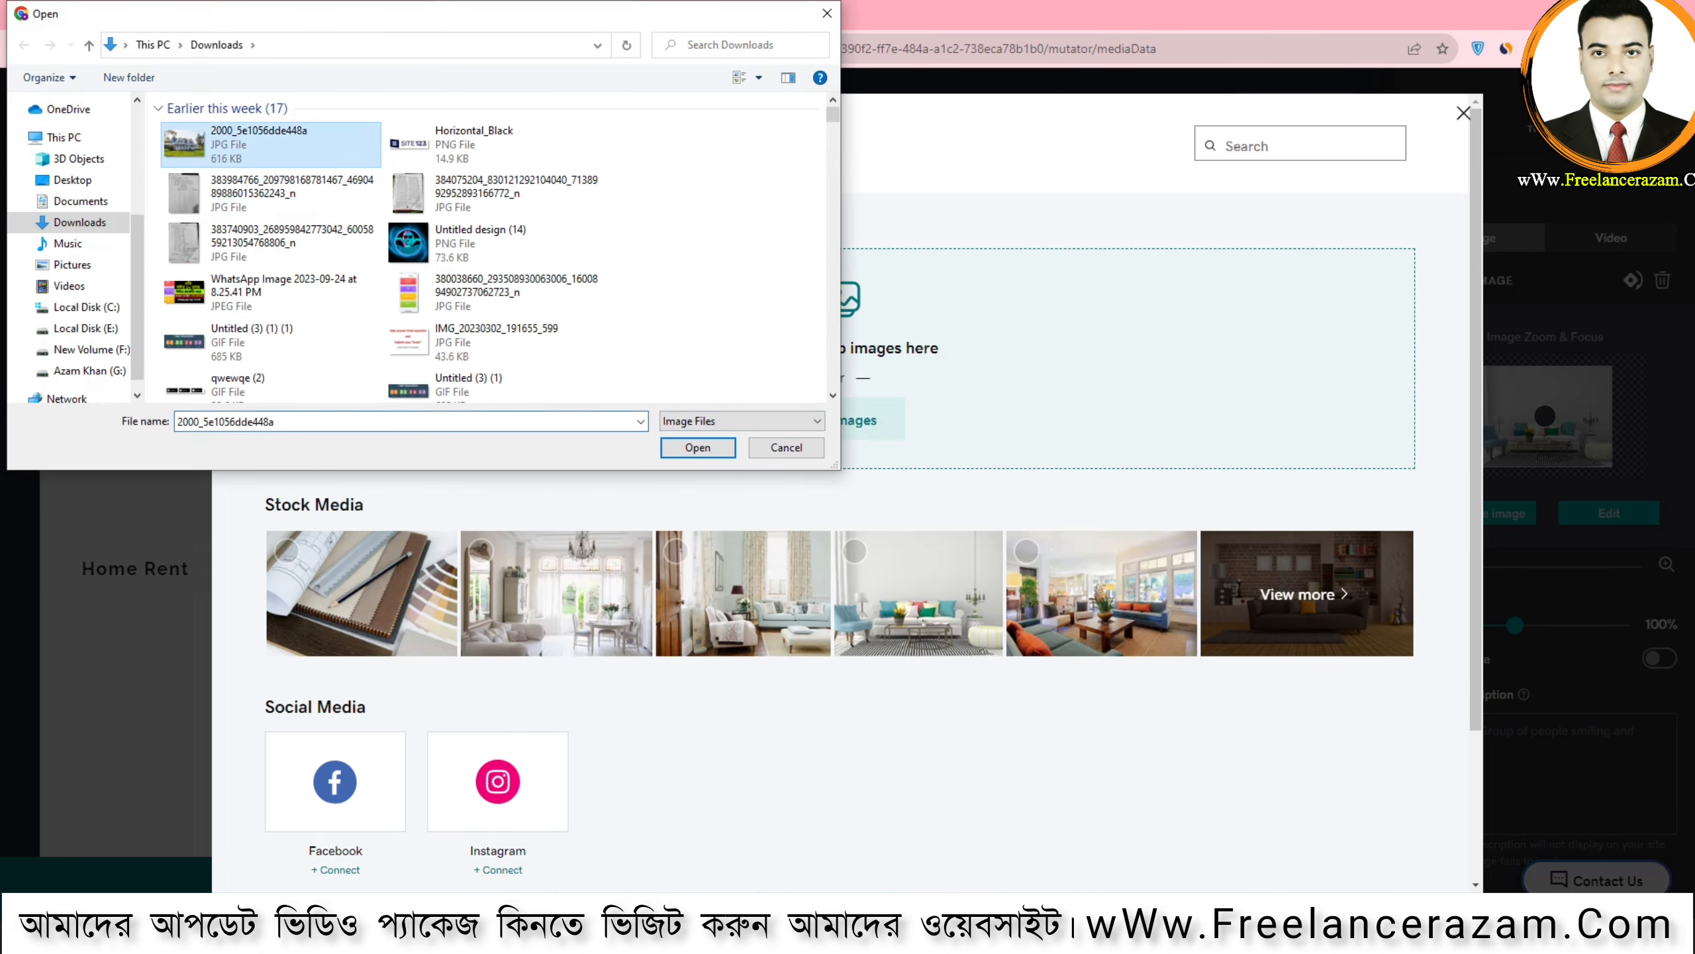
click(698, 447)
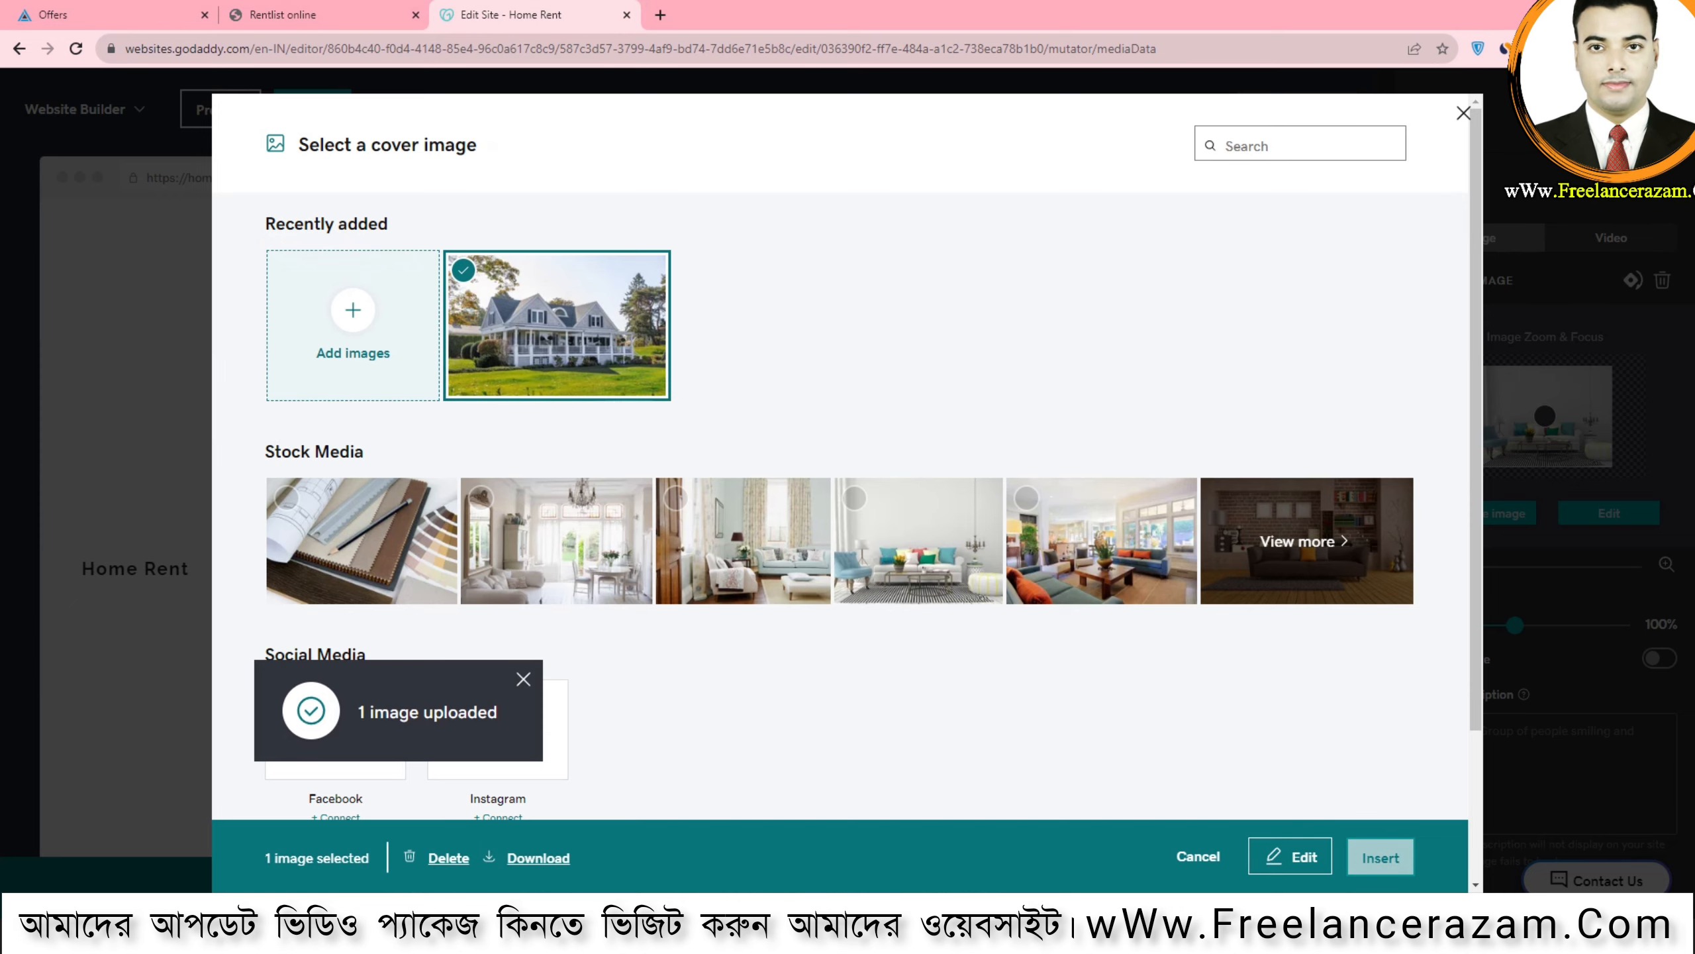
click(1380, 857)
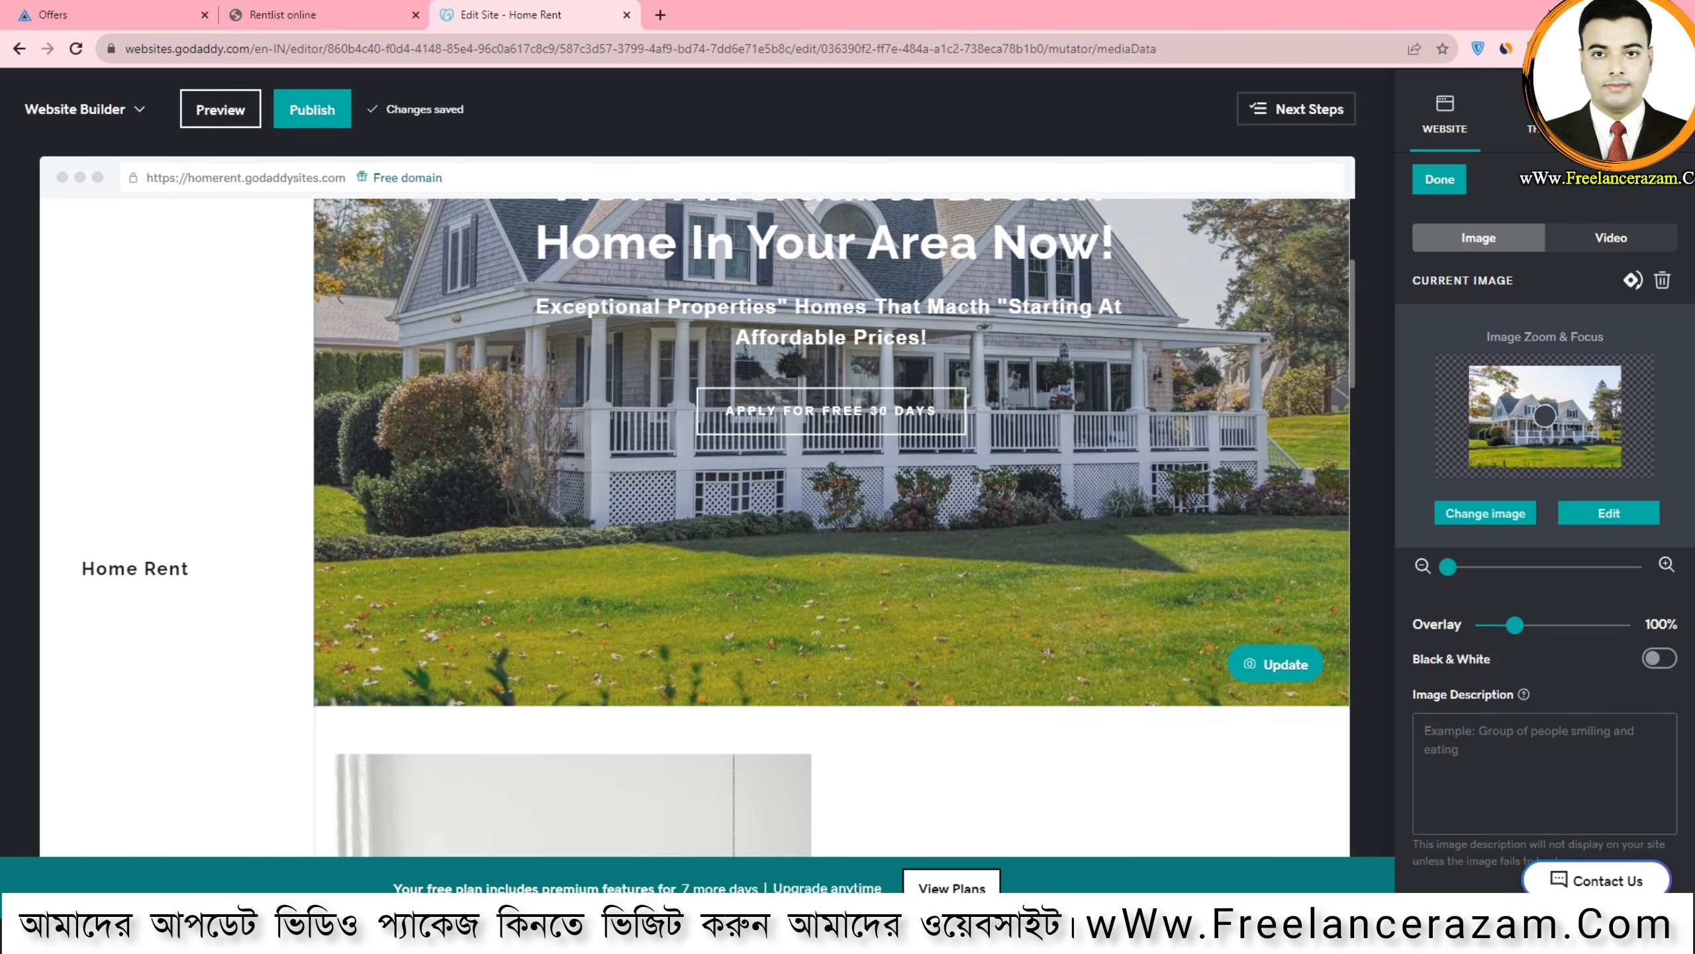
drag(1515, 624, 1578, 625)
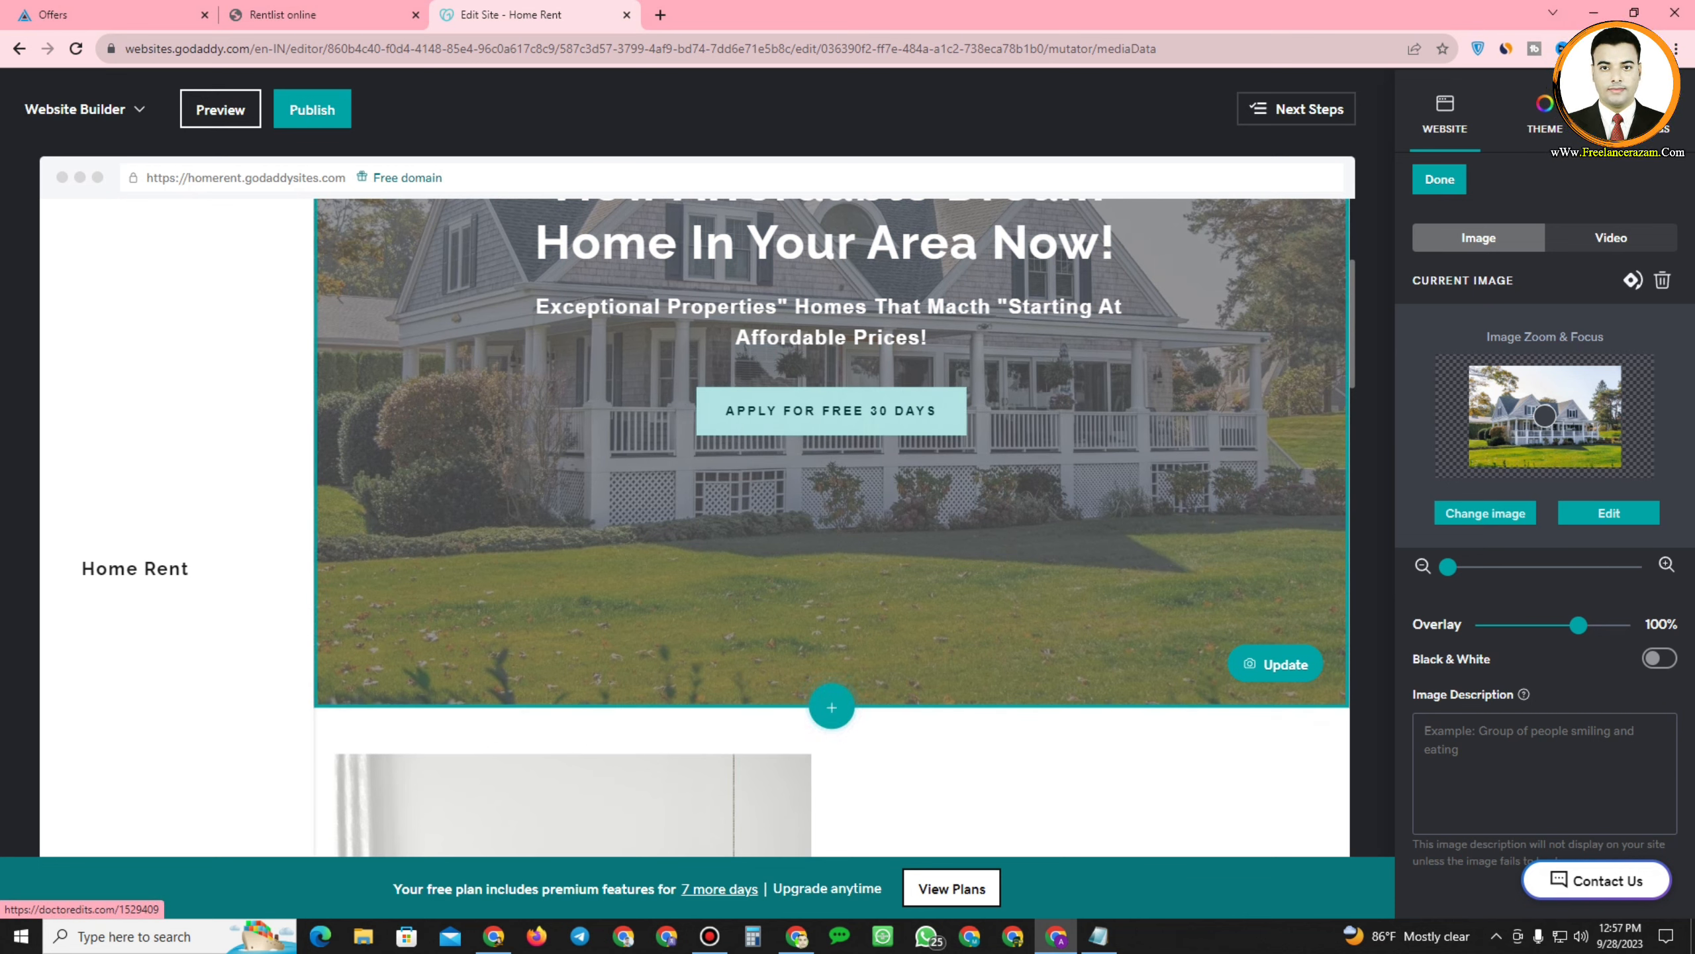
Check the "Apply for free 30 days" button's link settings and examine the remaining page sections down to the footer
click(831, 410)
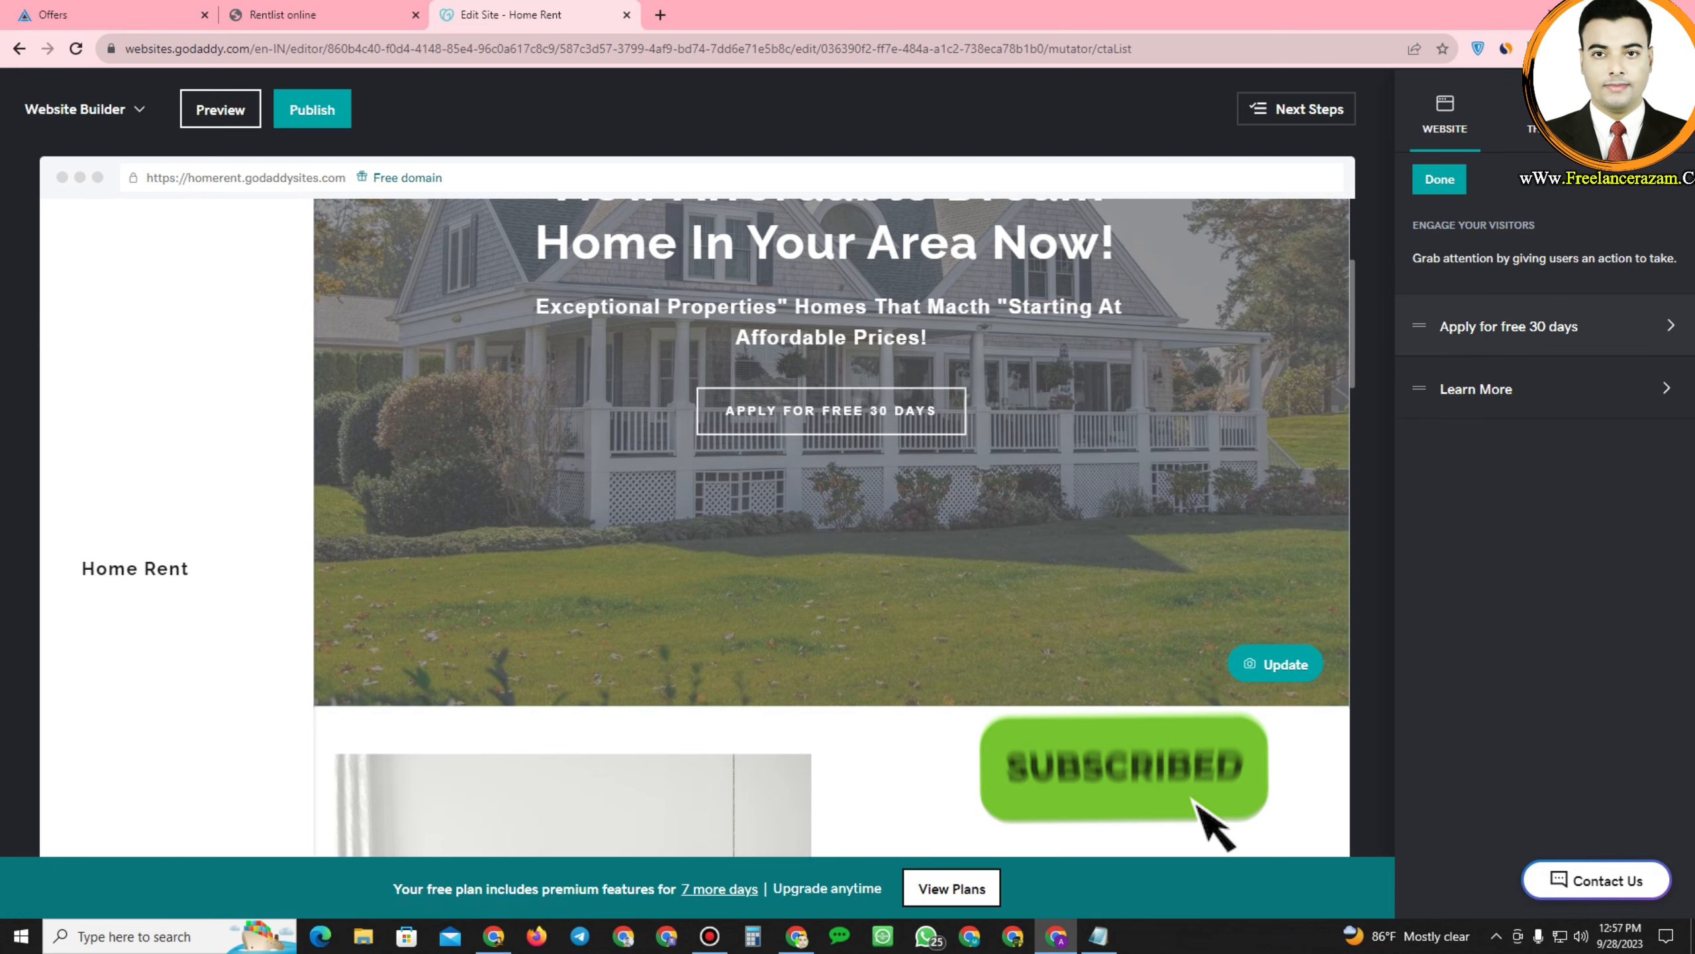
click(1535, 327)
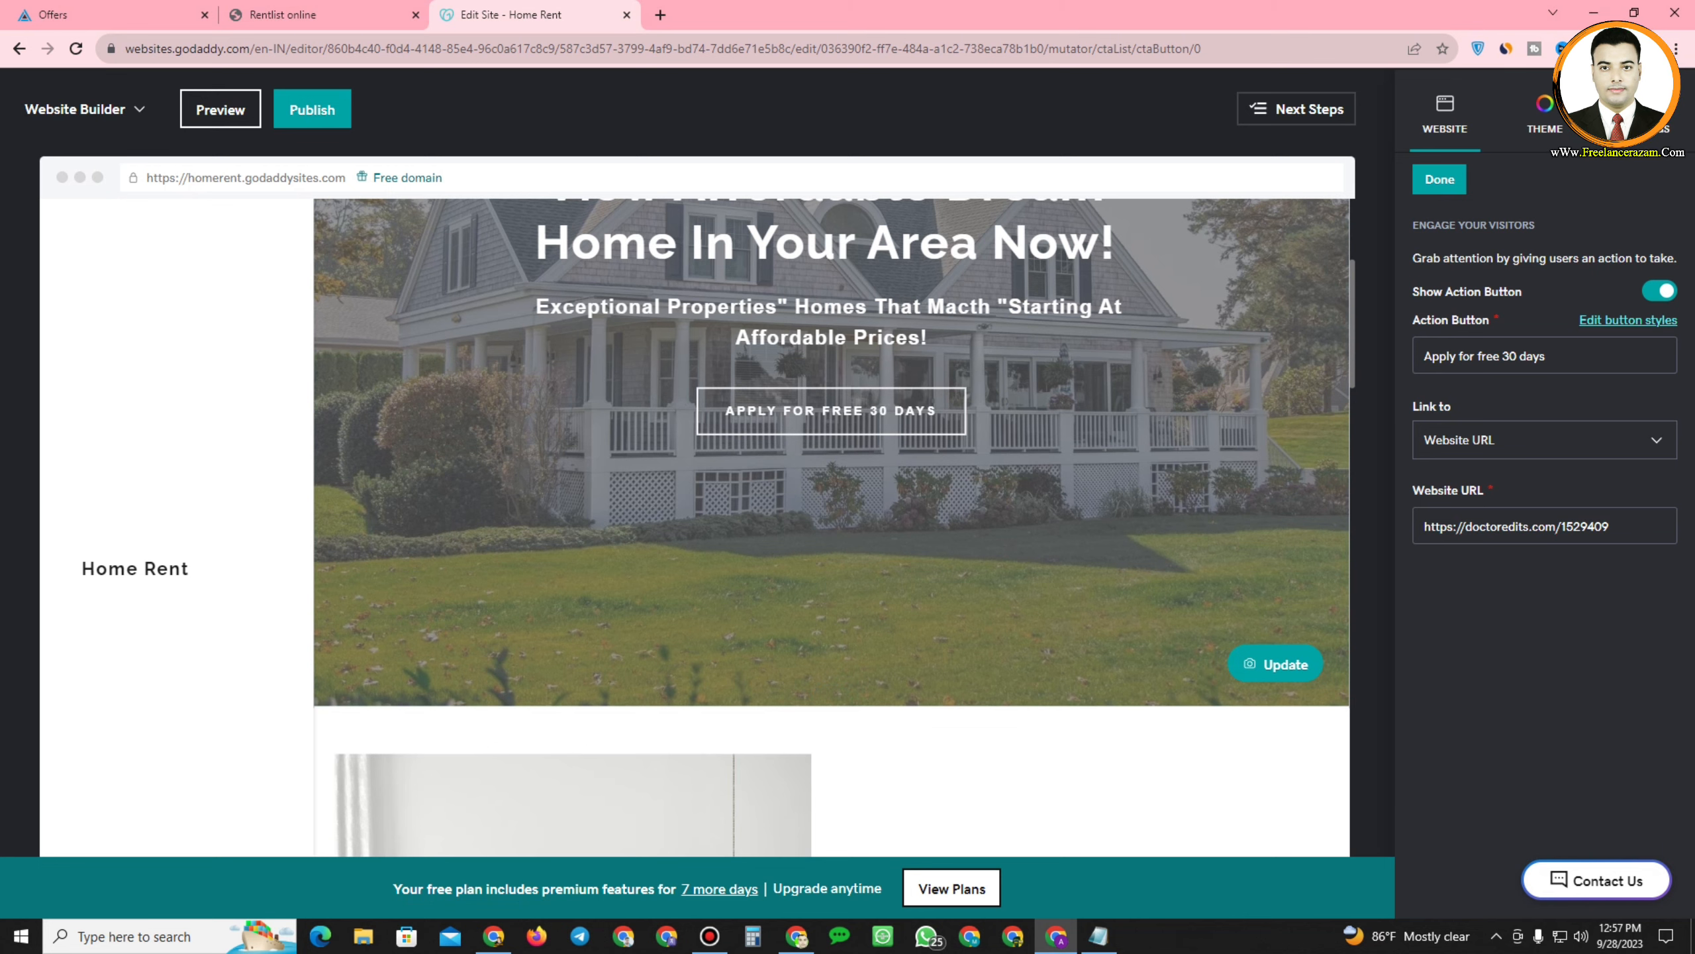
scroll(831, 668, down, 5)
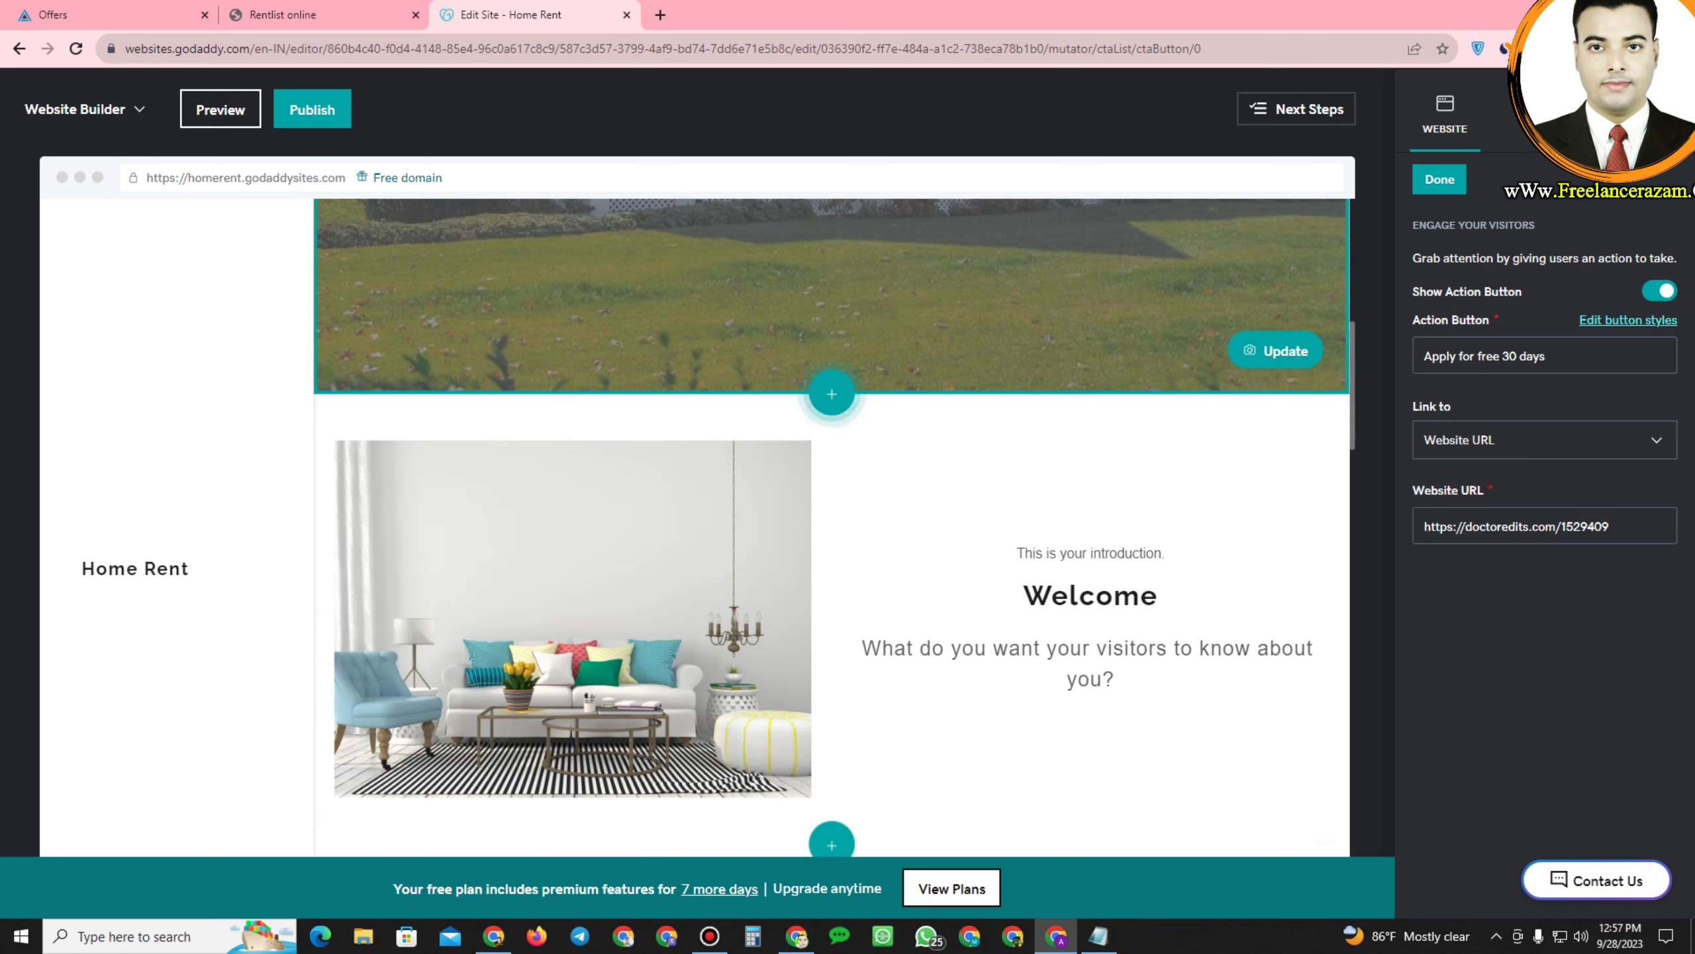
scroll(1069, 602, down, 4)
click(1068, 282)
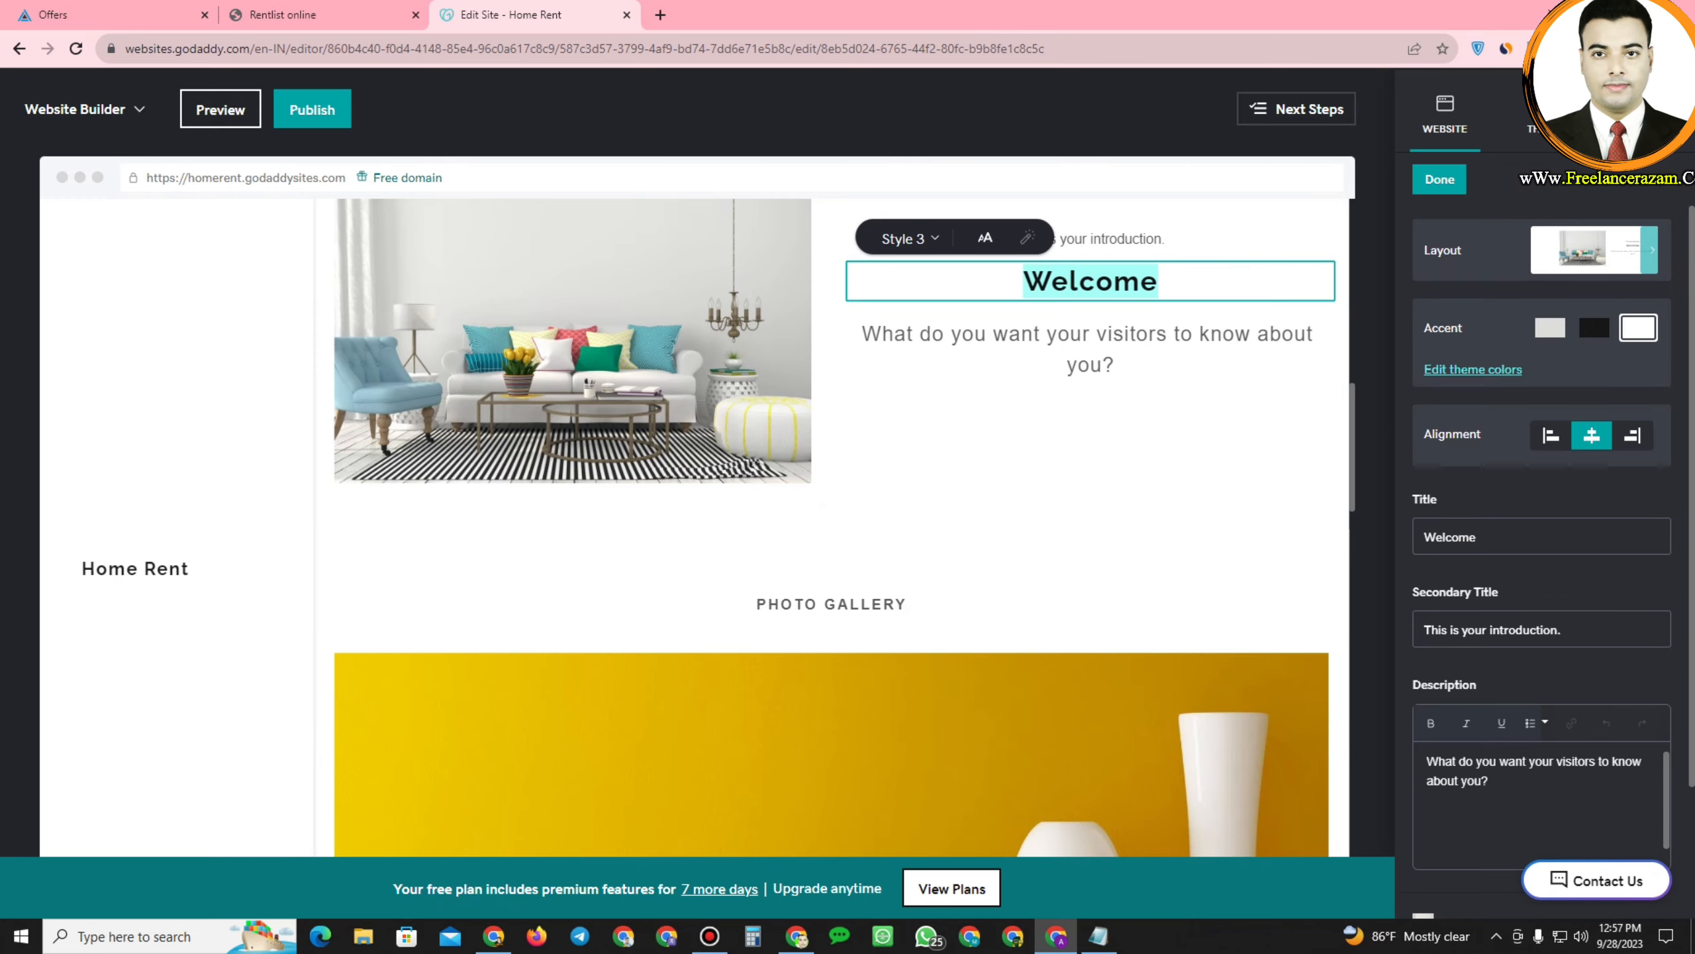
double_click(1525, 630)
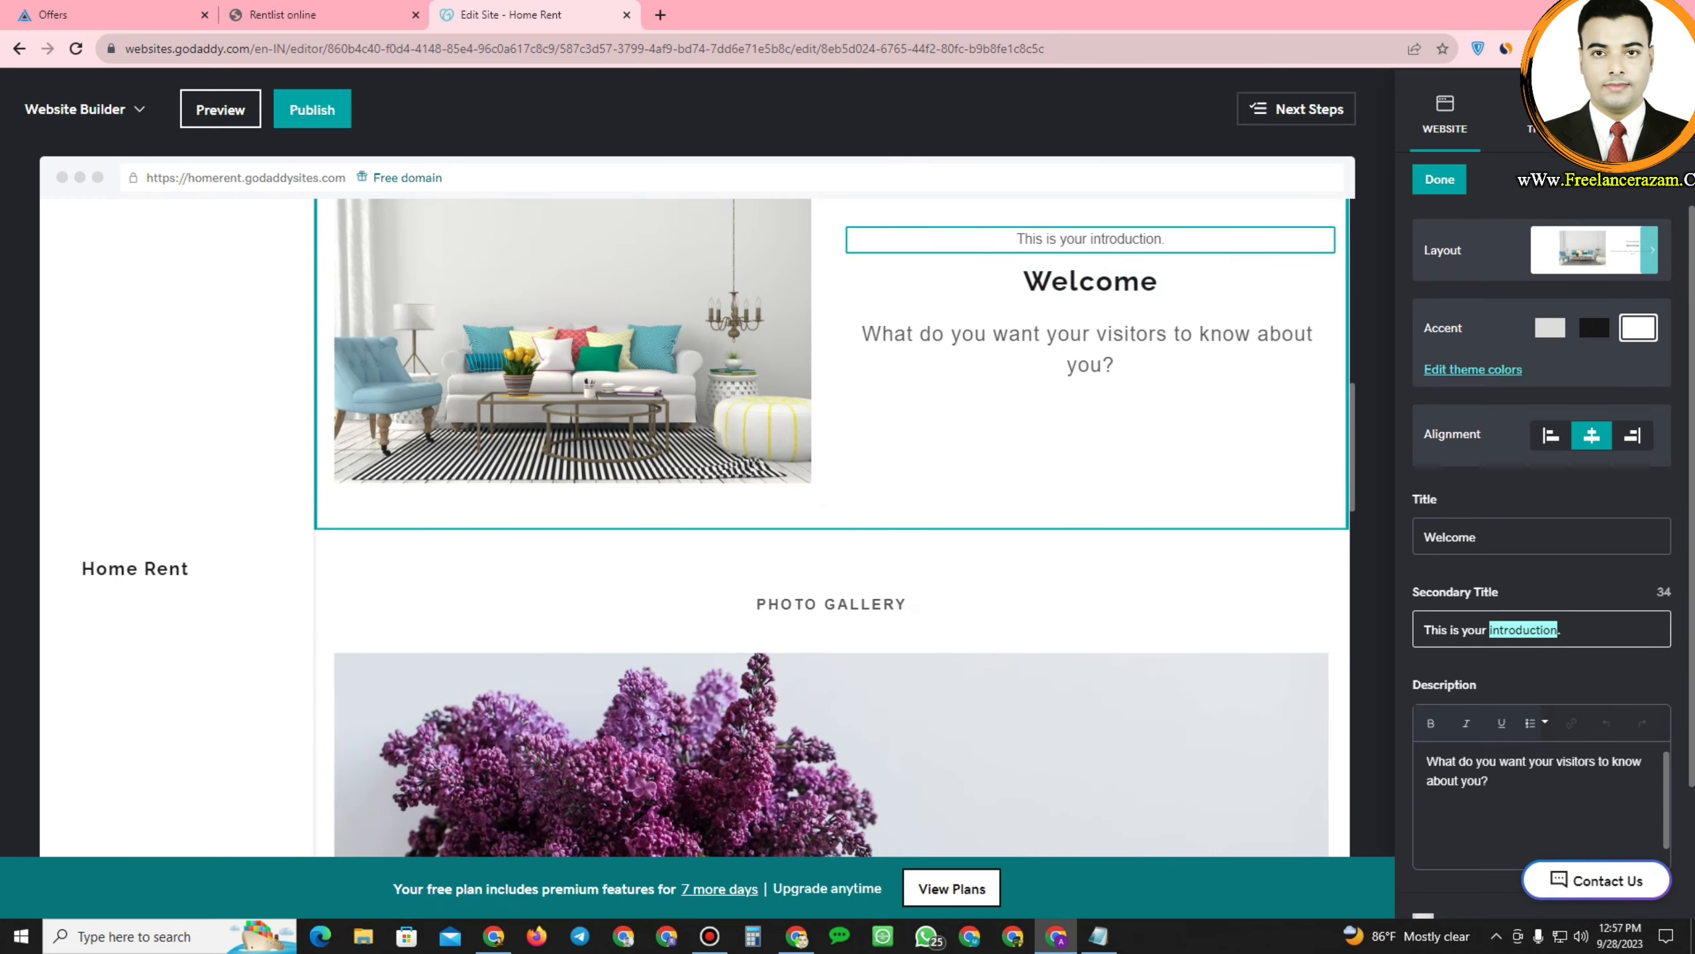
scroll(831, 528, down, 15)
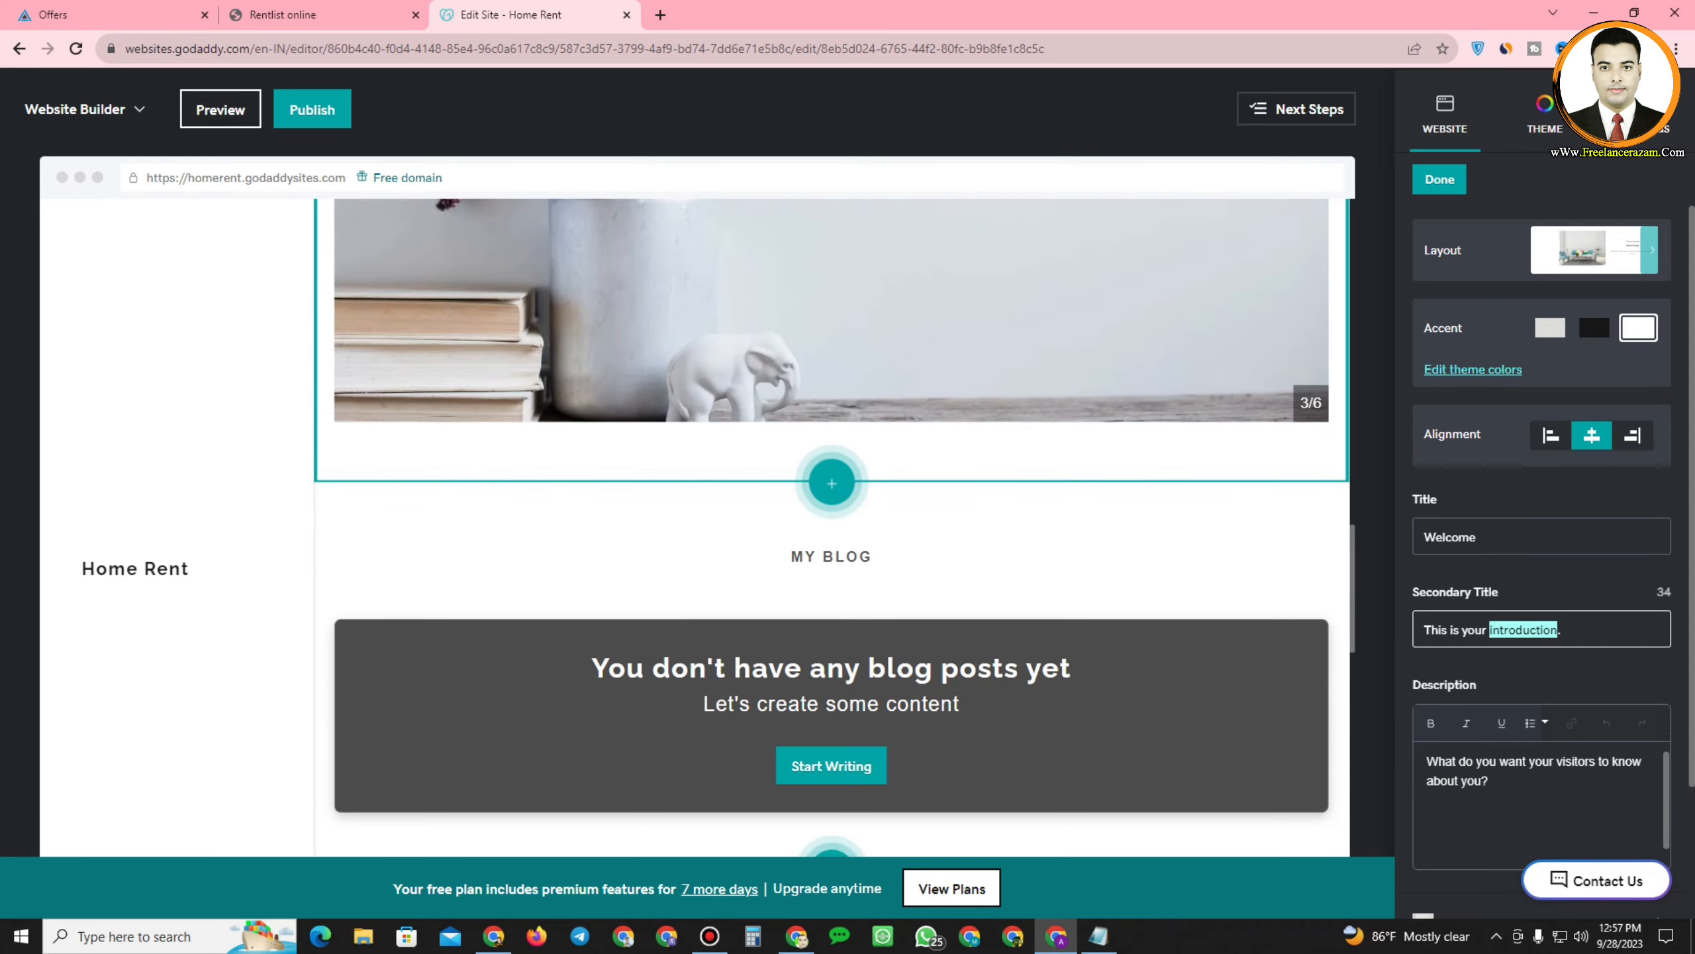
scroll(831, 528, down, 6)
scroll(831, 528, down, 4)
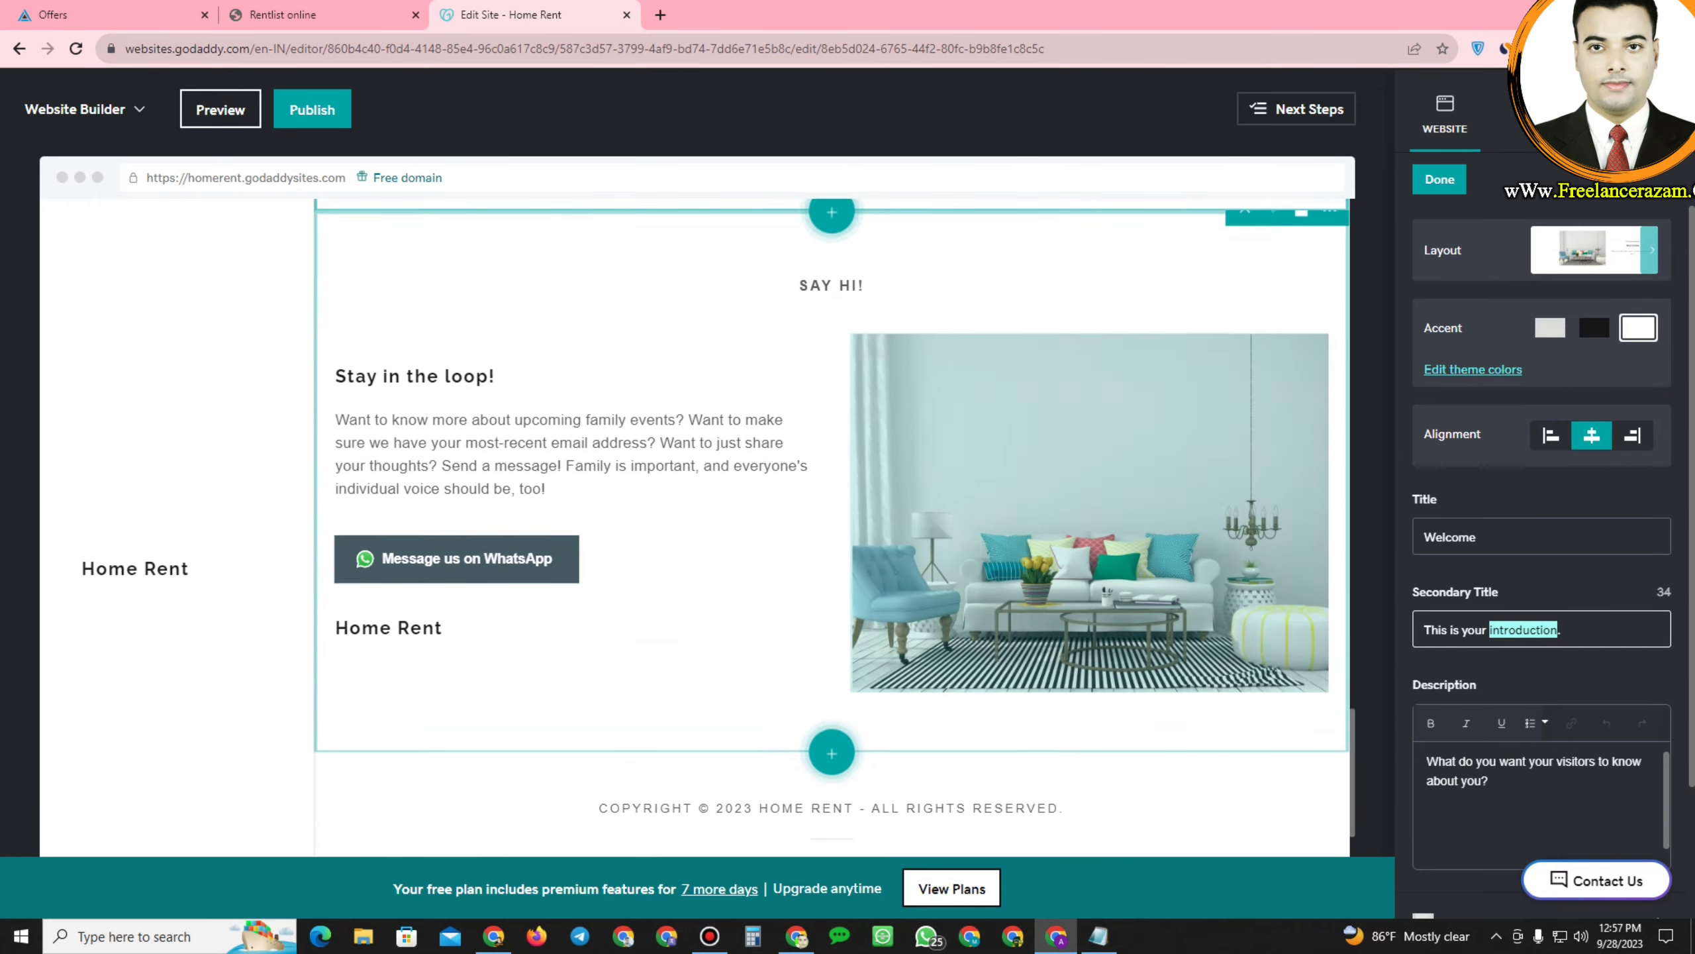
scroll(831, 528, down, 1)
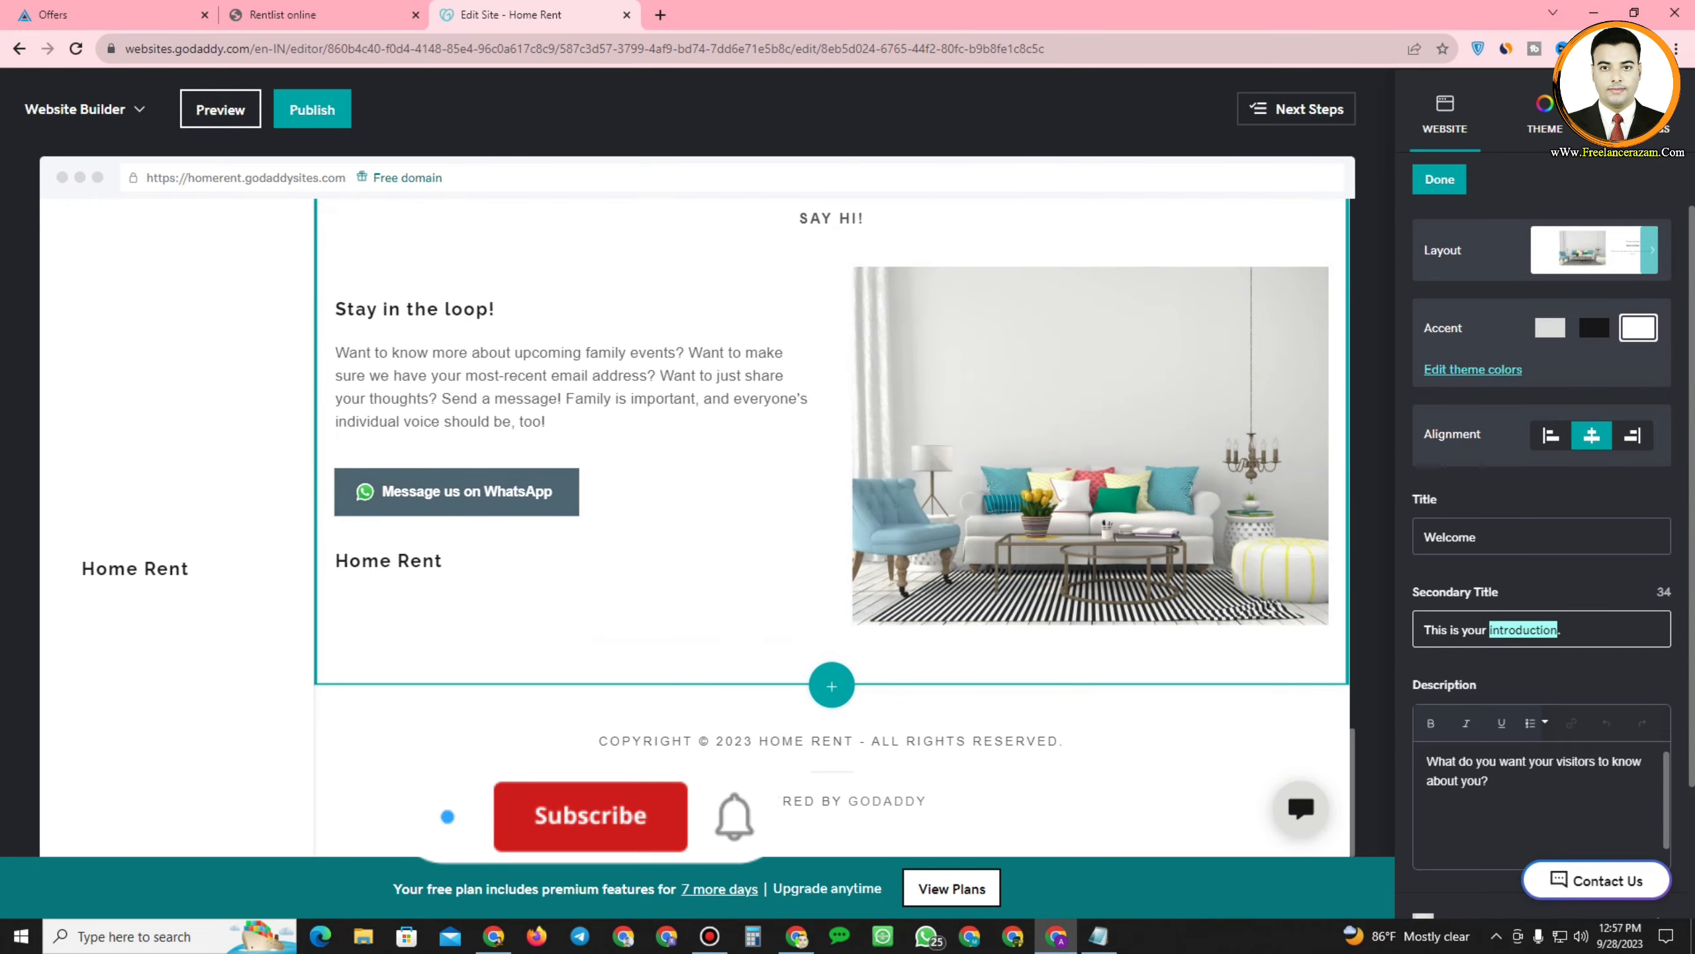
scroll(831, 528, up, 20)
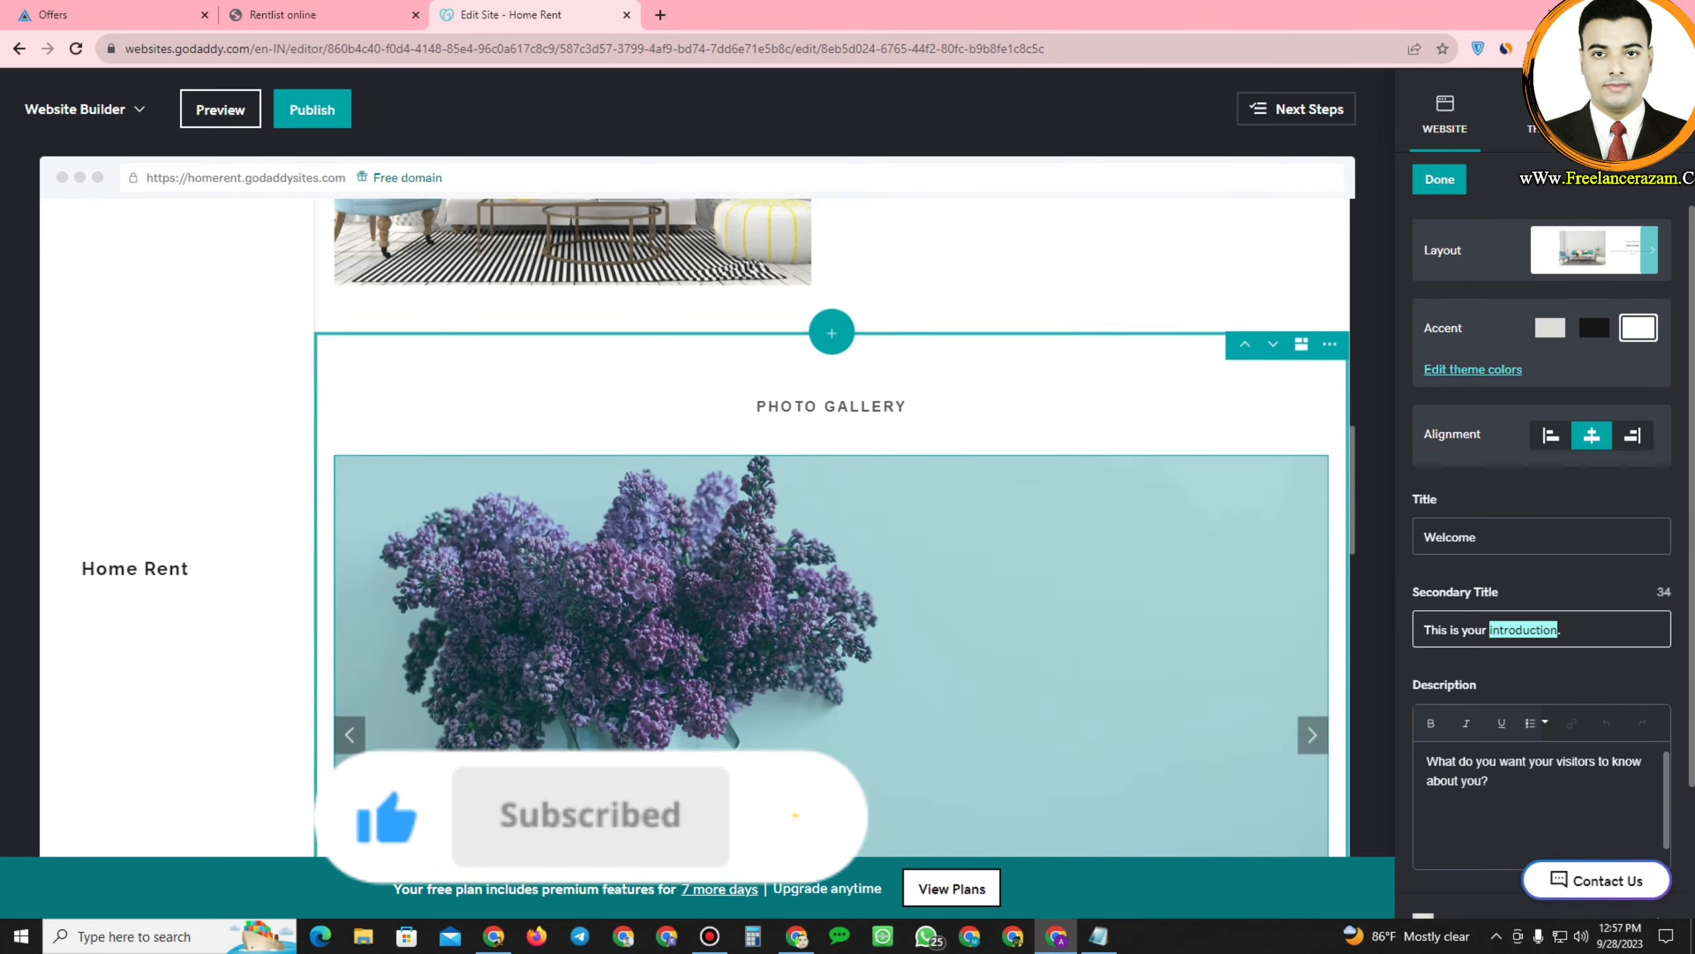
scroll(1089, 361, up, 5)
Turn on the action button for the Welcome section
click(1090, 361)
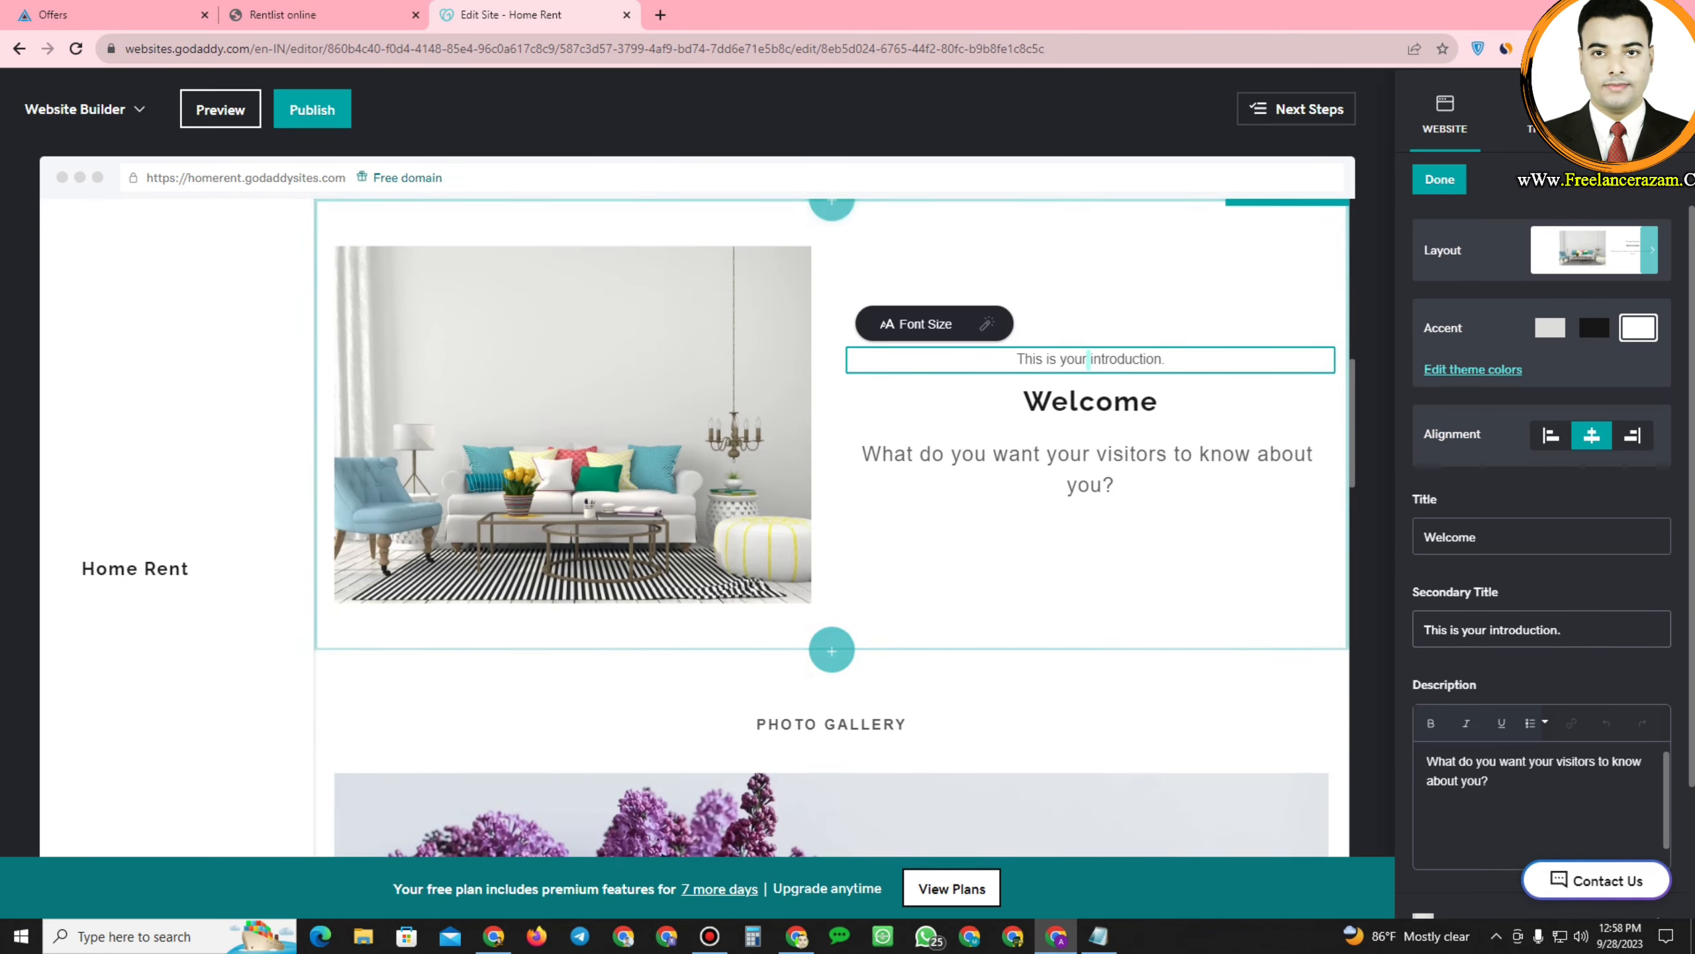
triple_click(1089, 361)
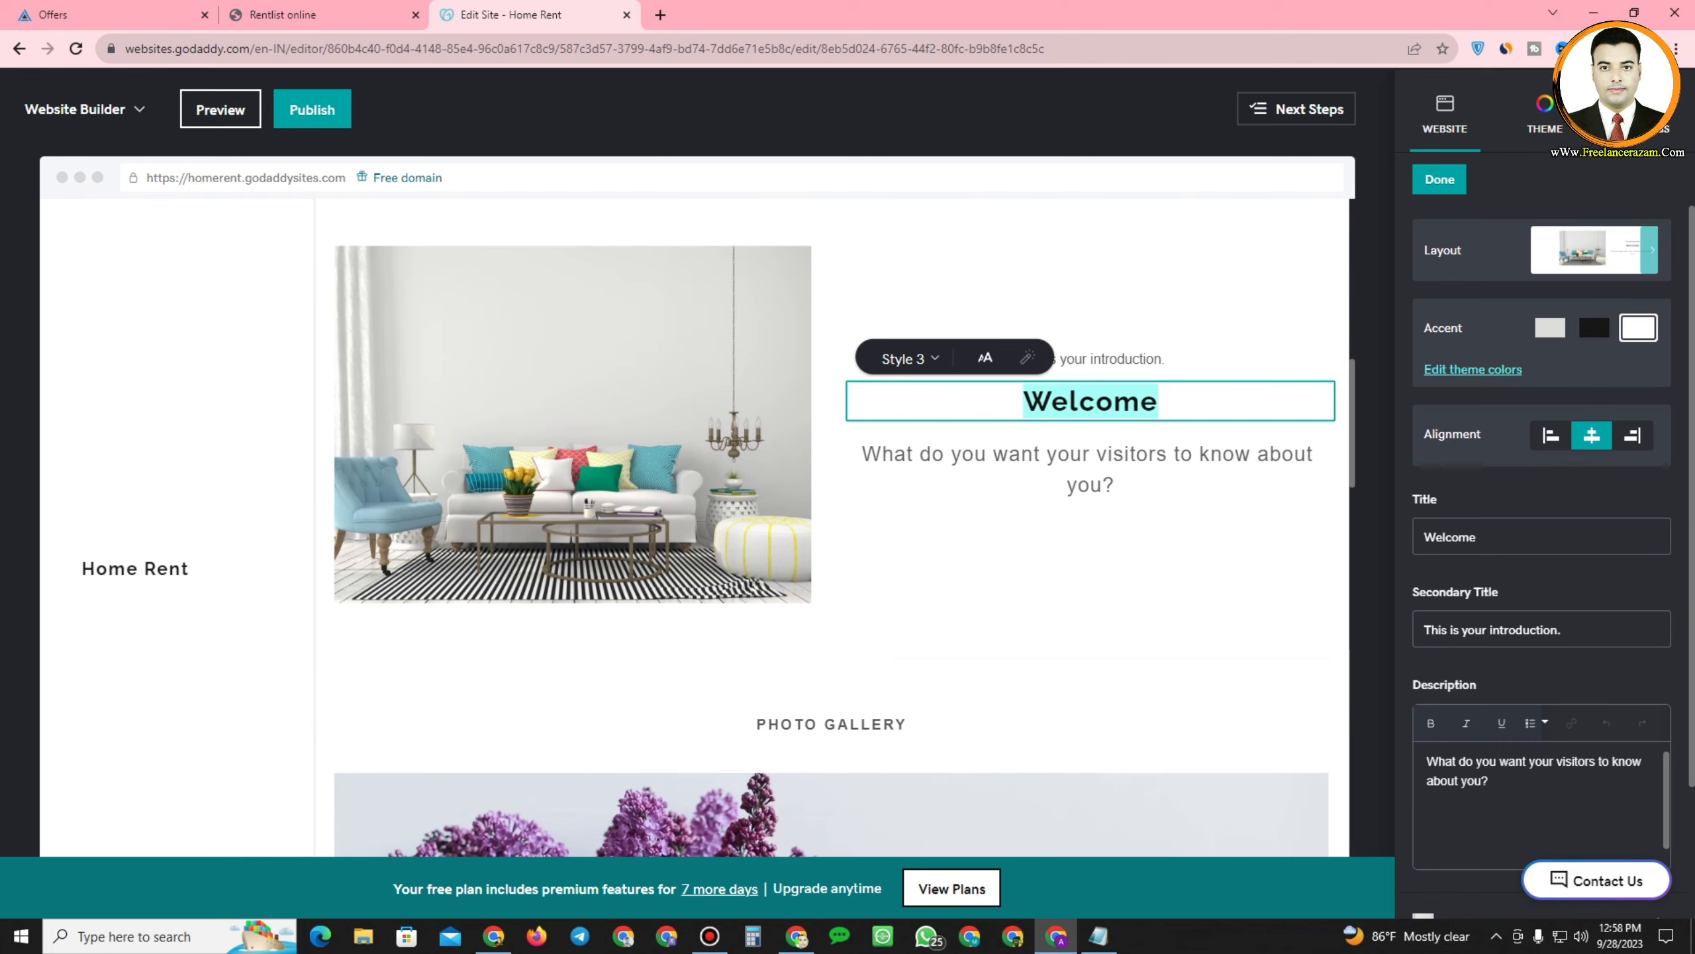
click(1498, 629)
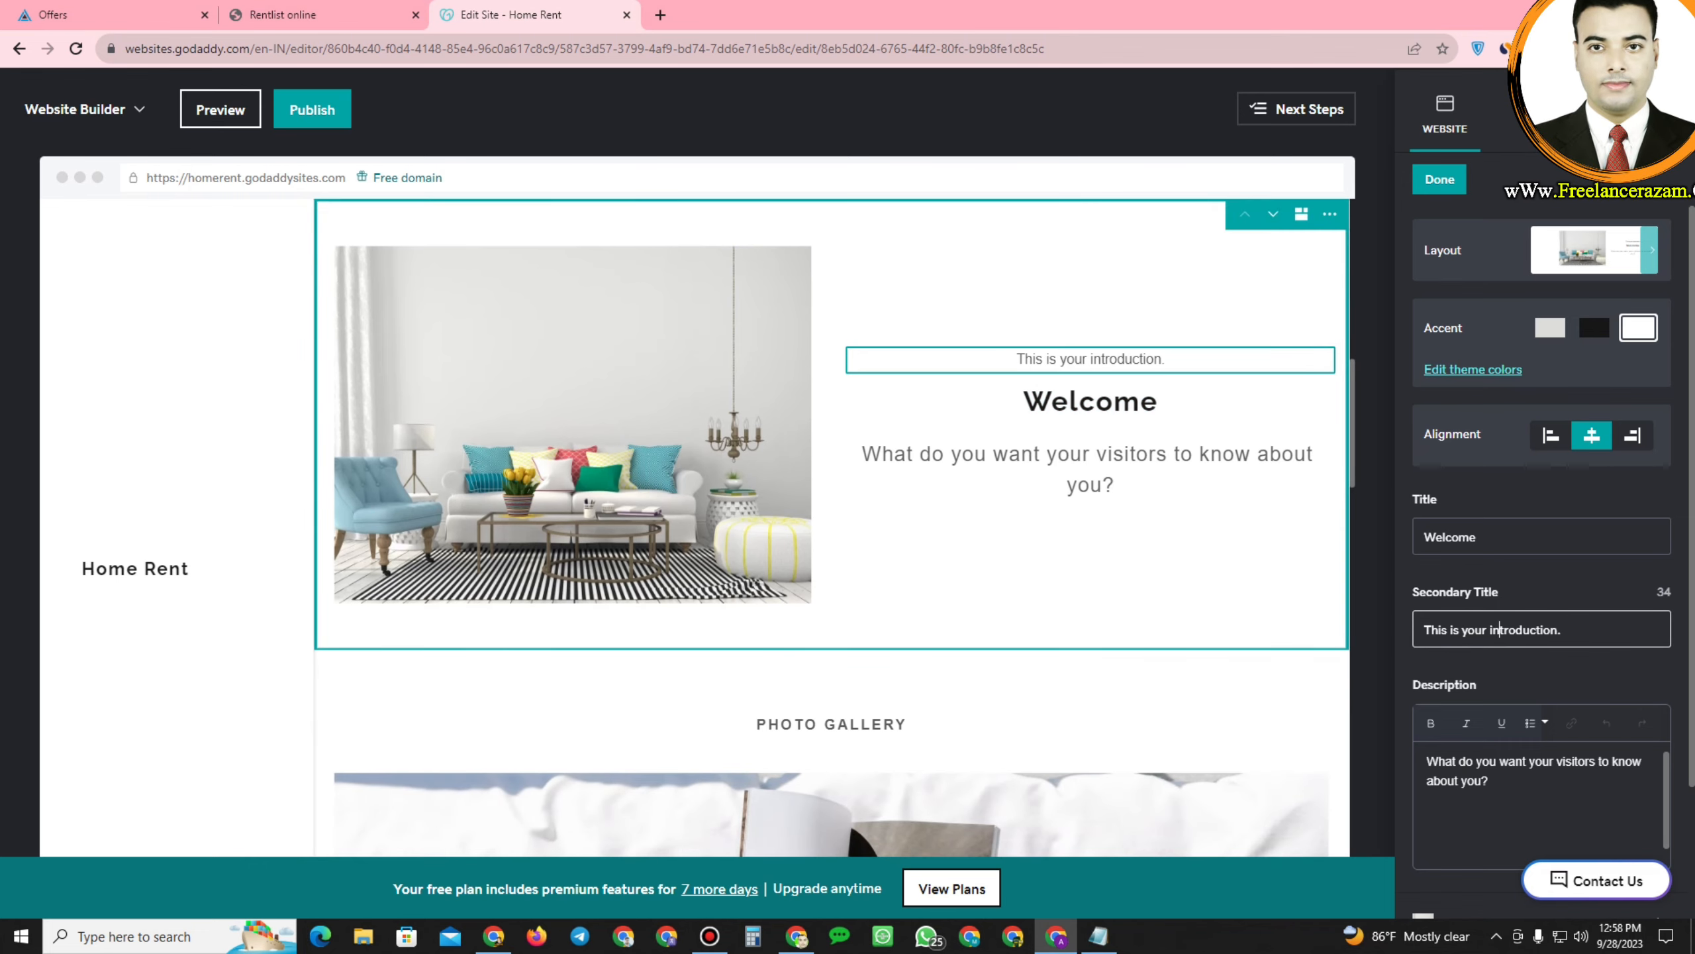
key(Tab)
scroll(1535, 734, down, 3)
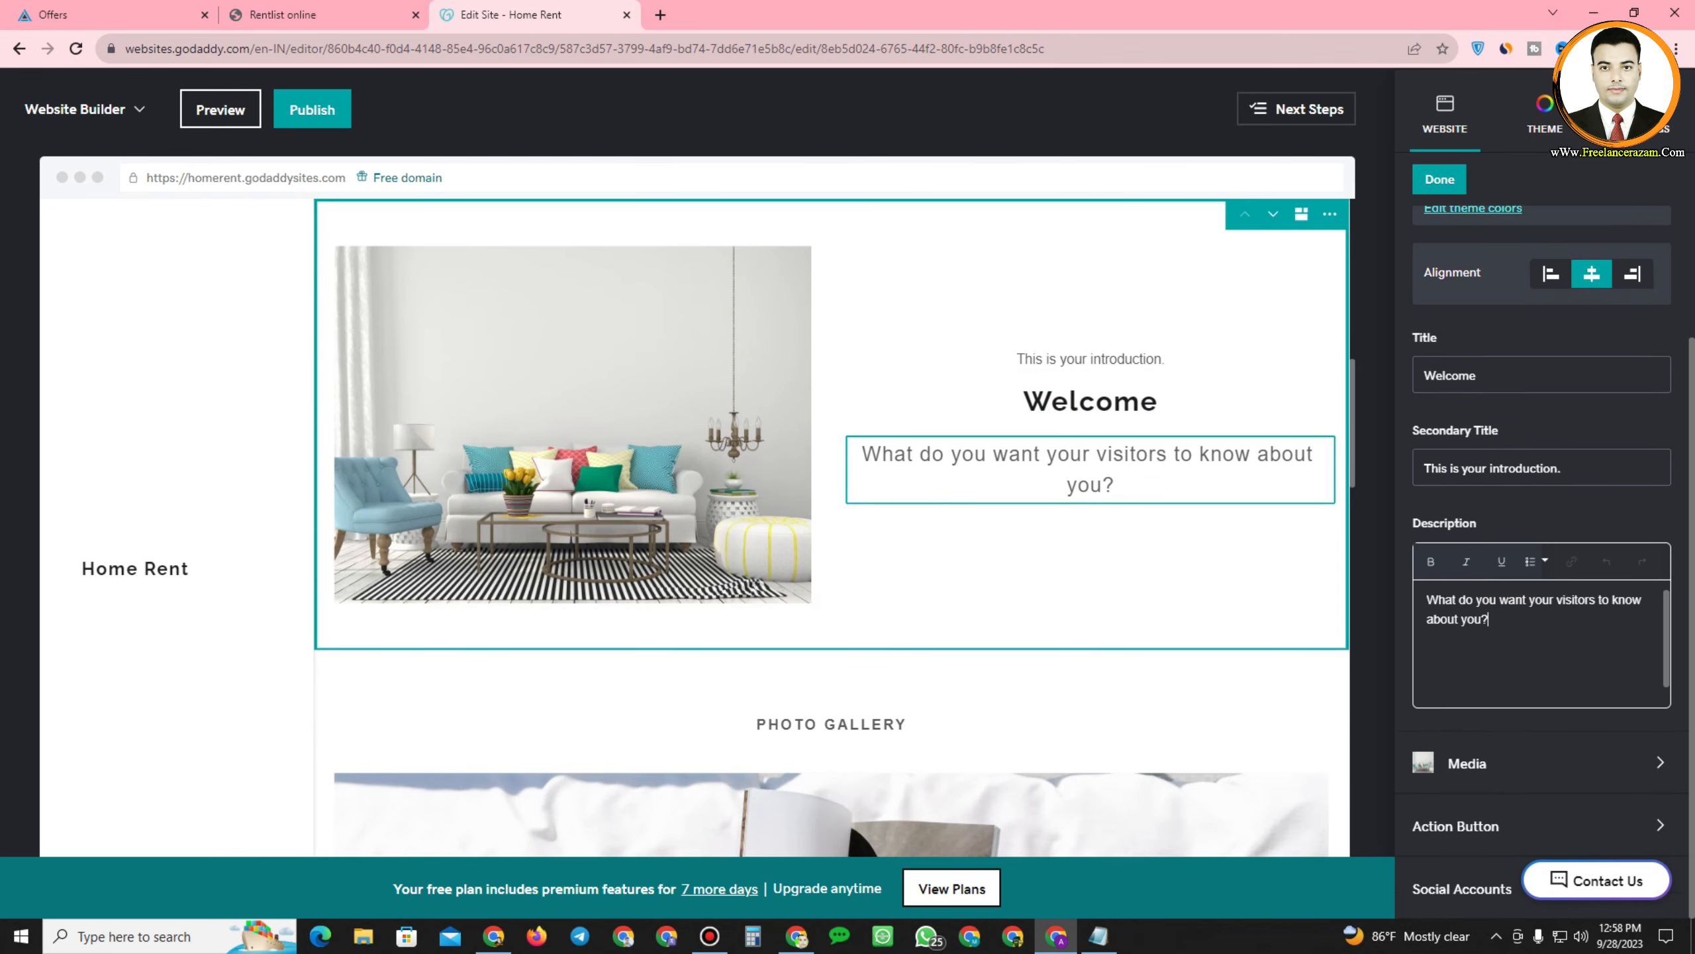
click(1496, 826)
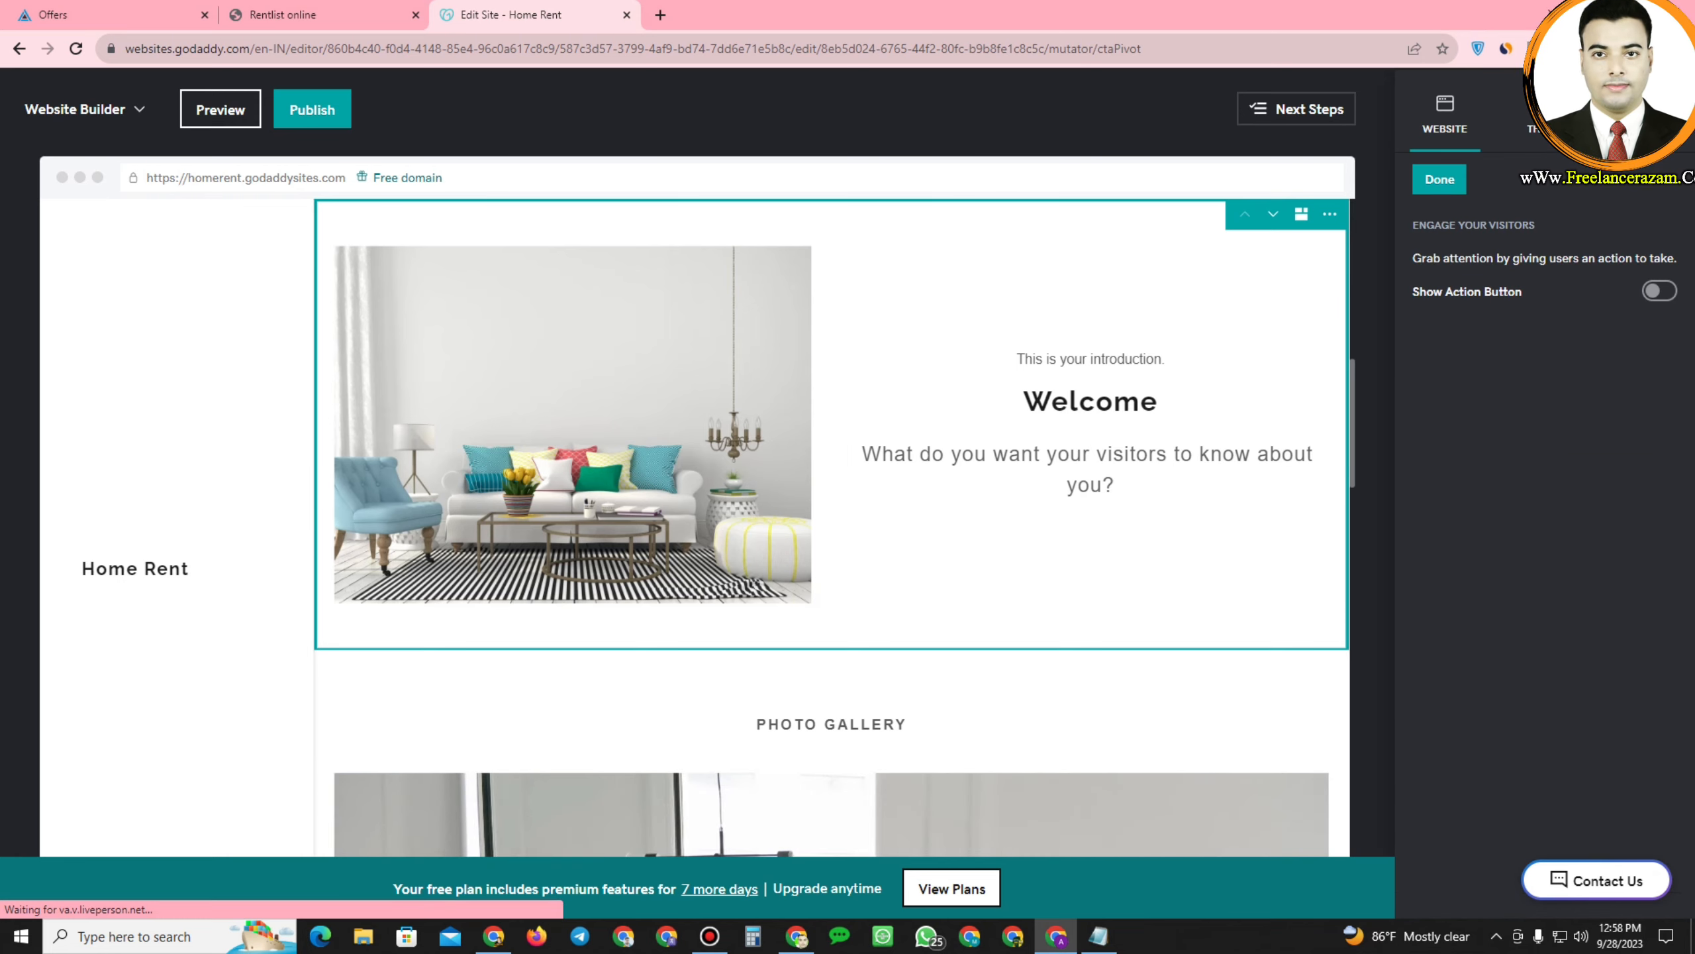
click(1659, 292)
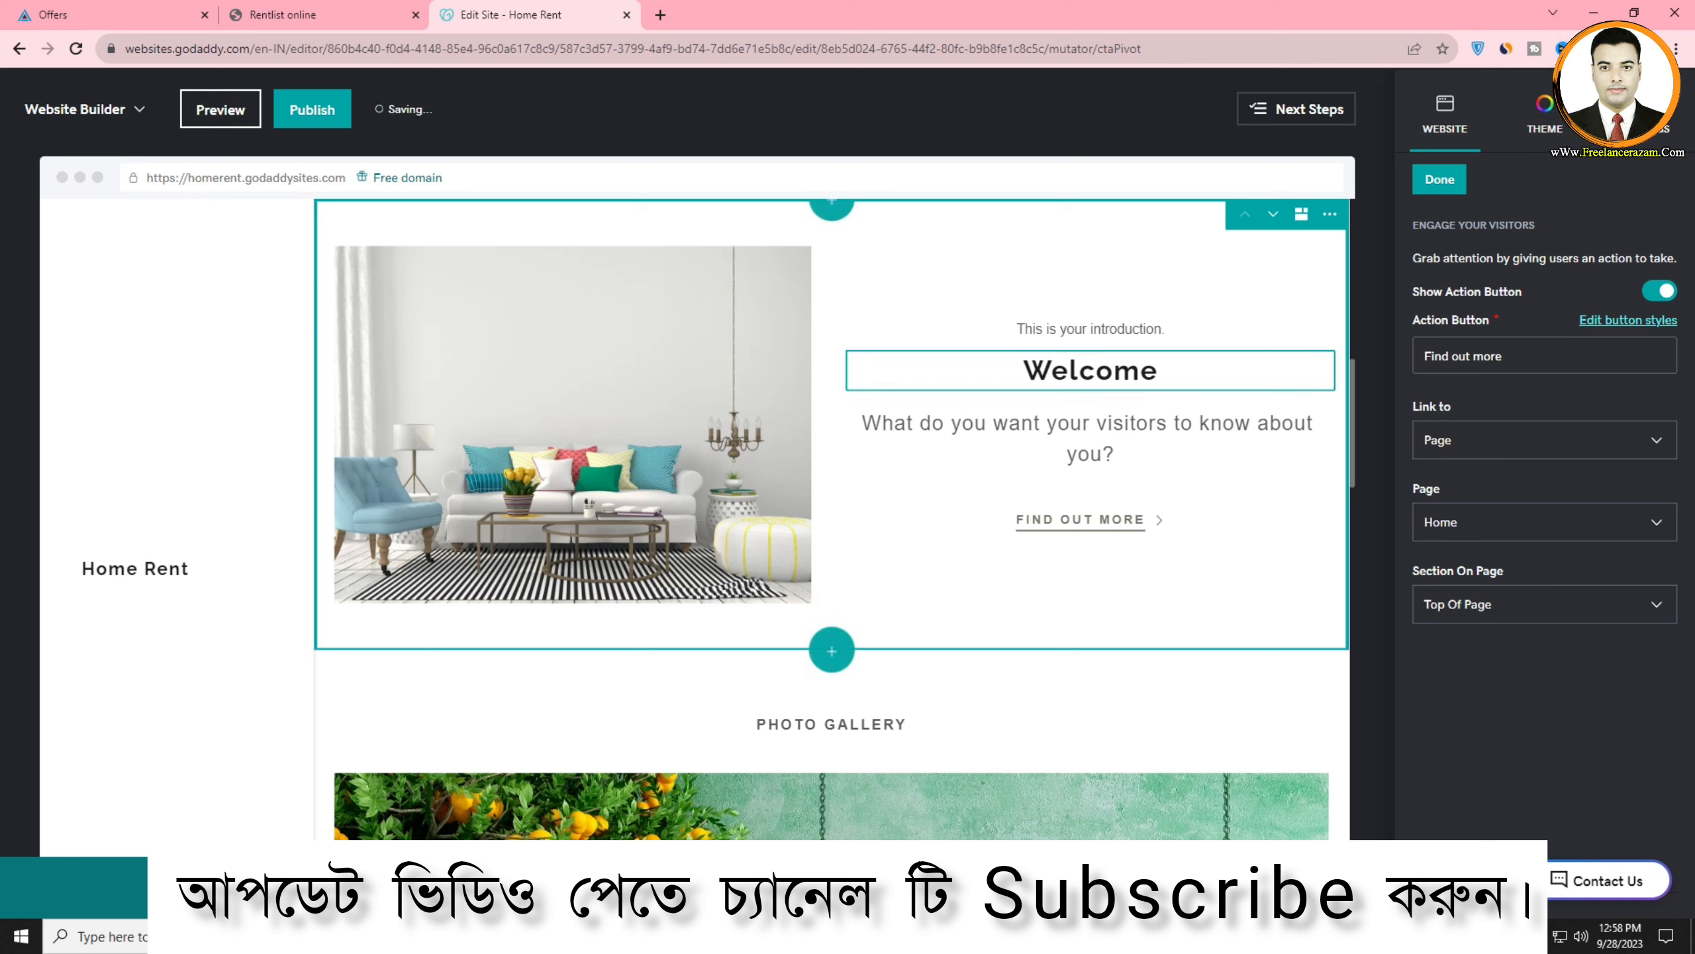
click(1094, 371)
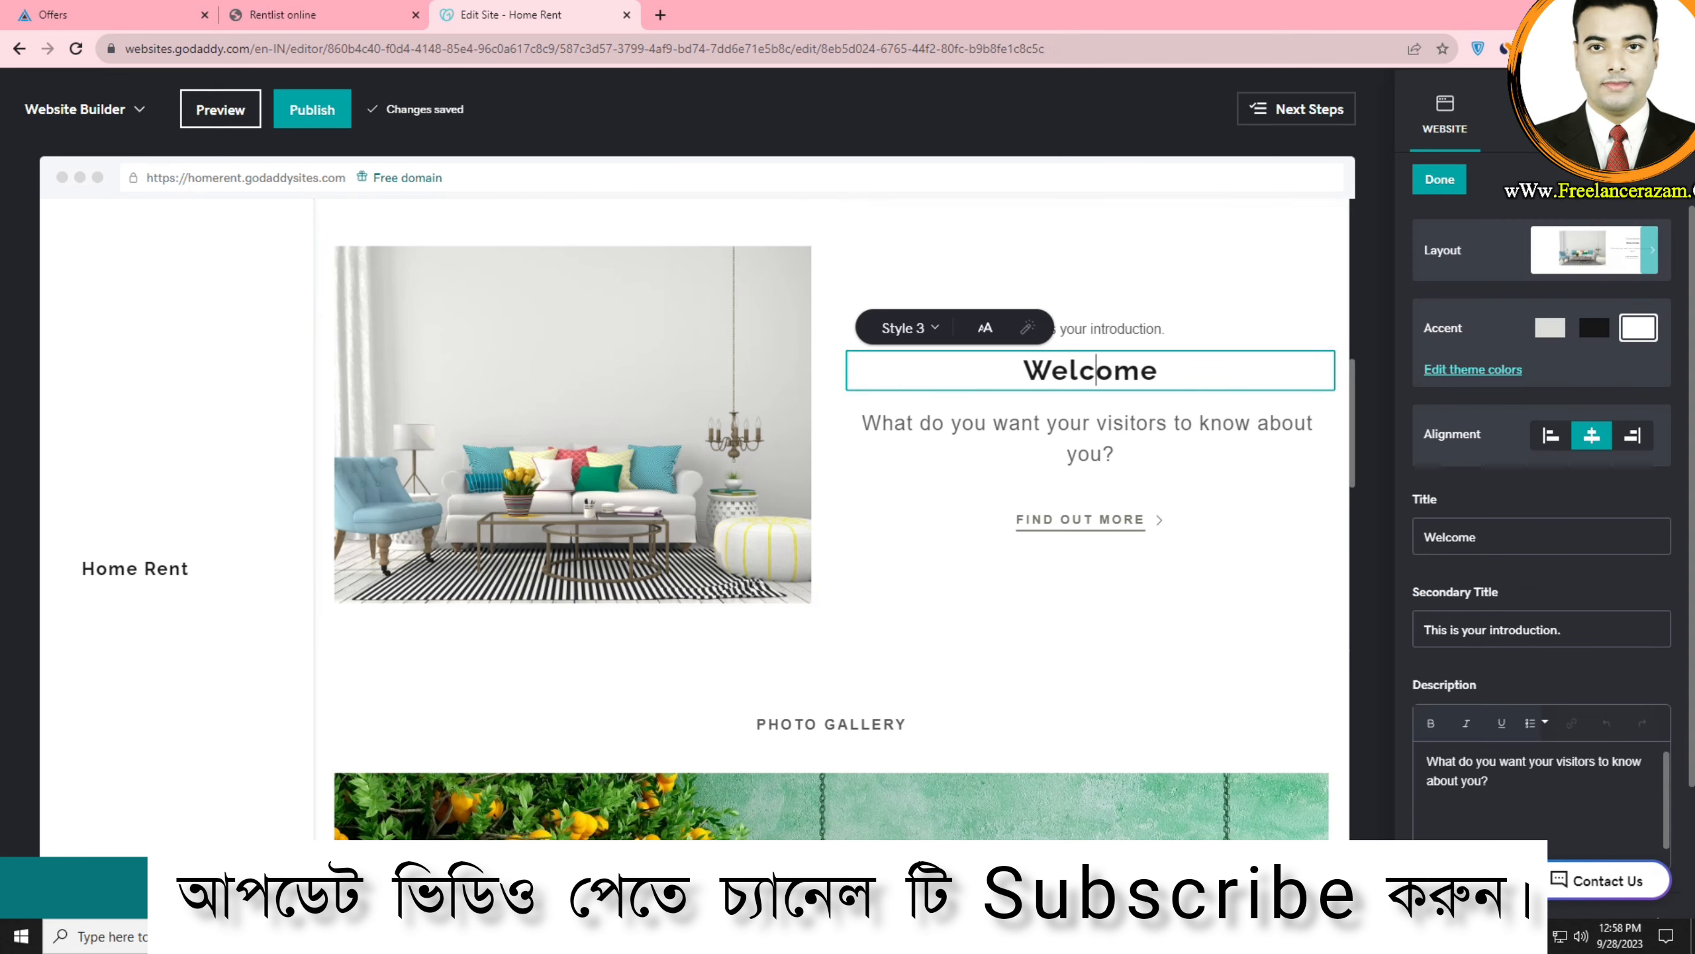
scroll(1541, 534, down, 2)
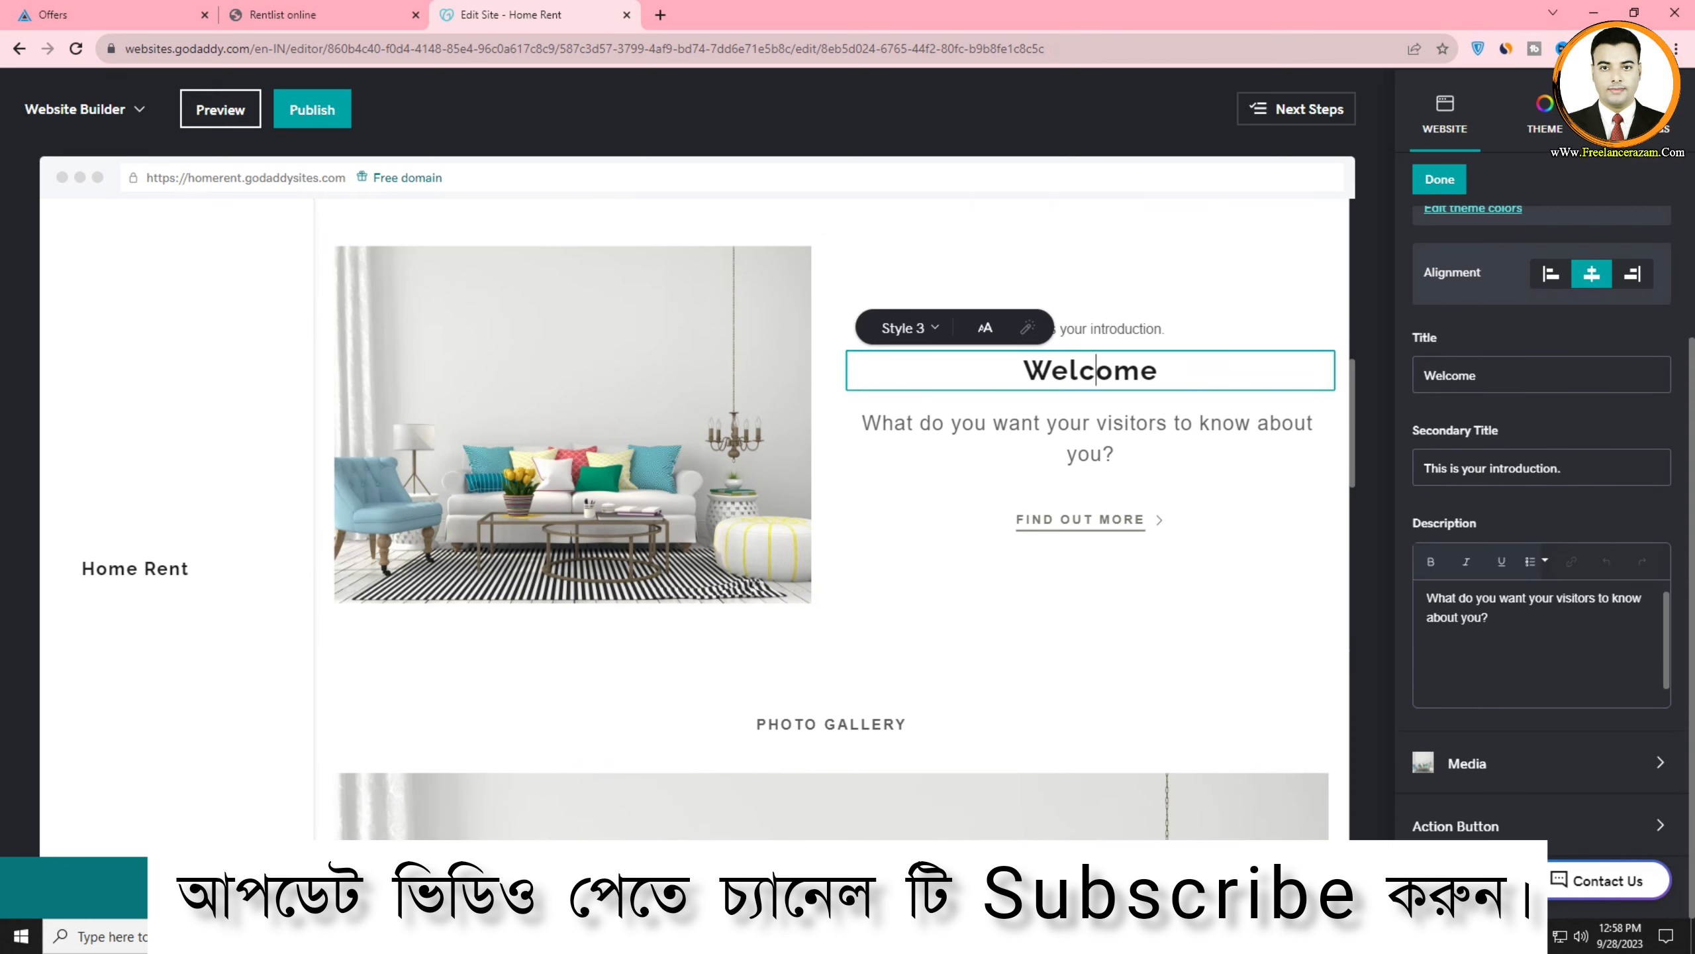
click(1081, 519)
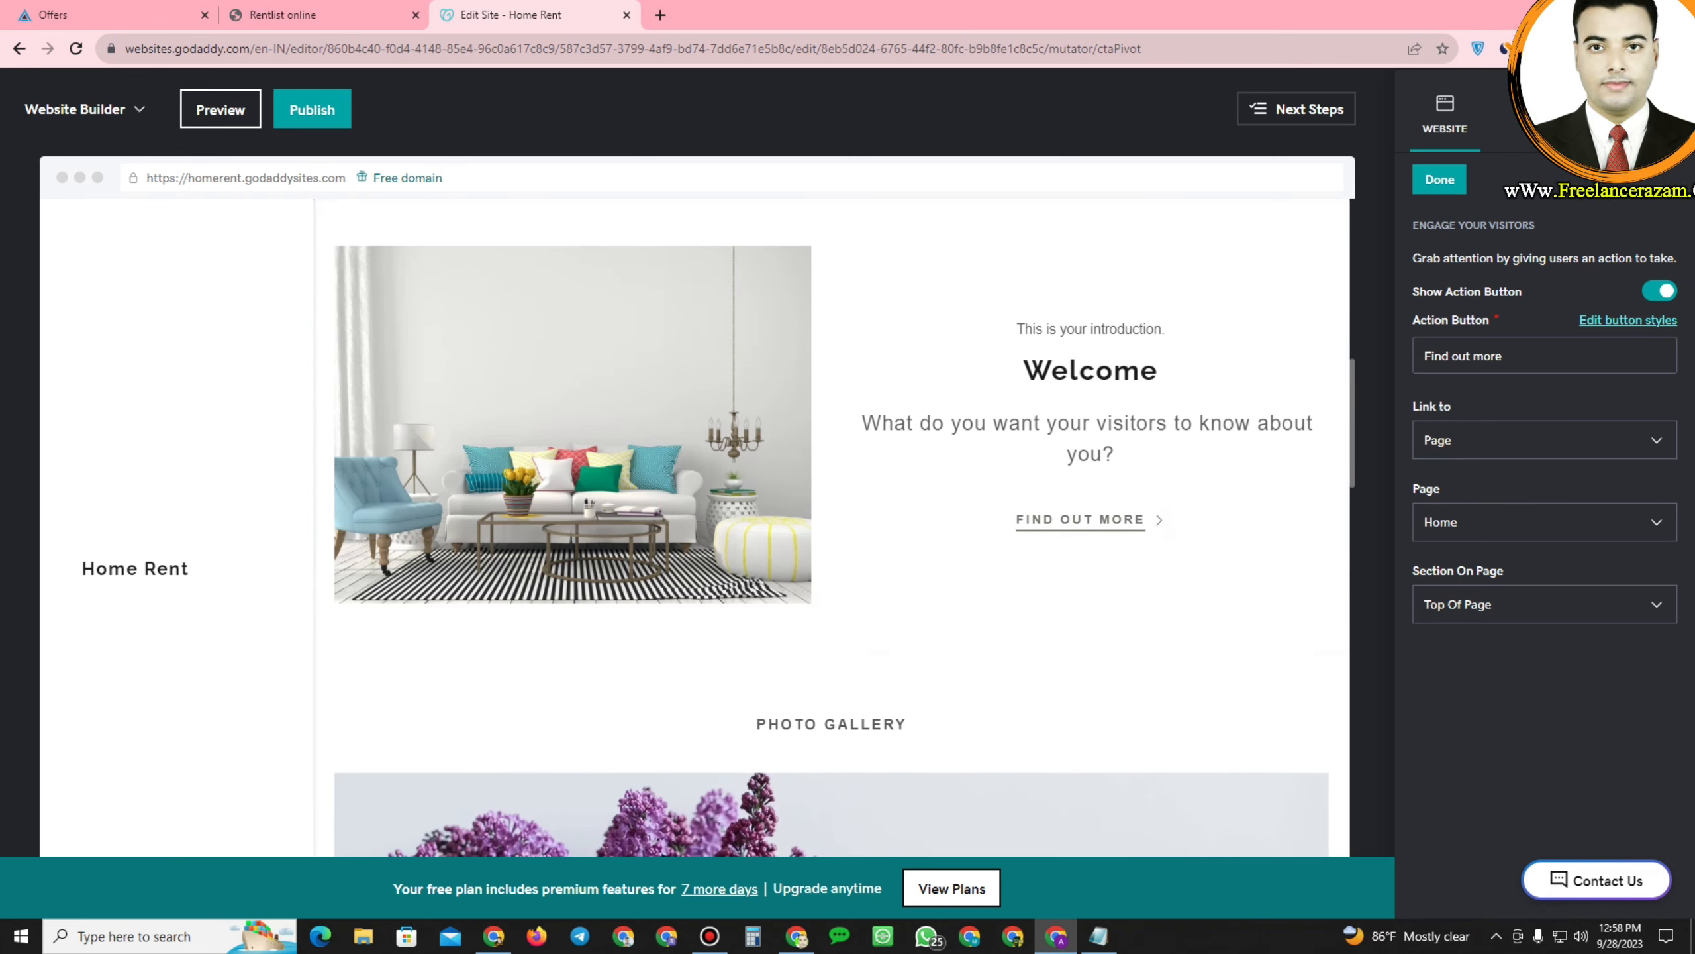
click(1535, 439)
click(1468, 530)
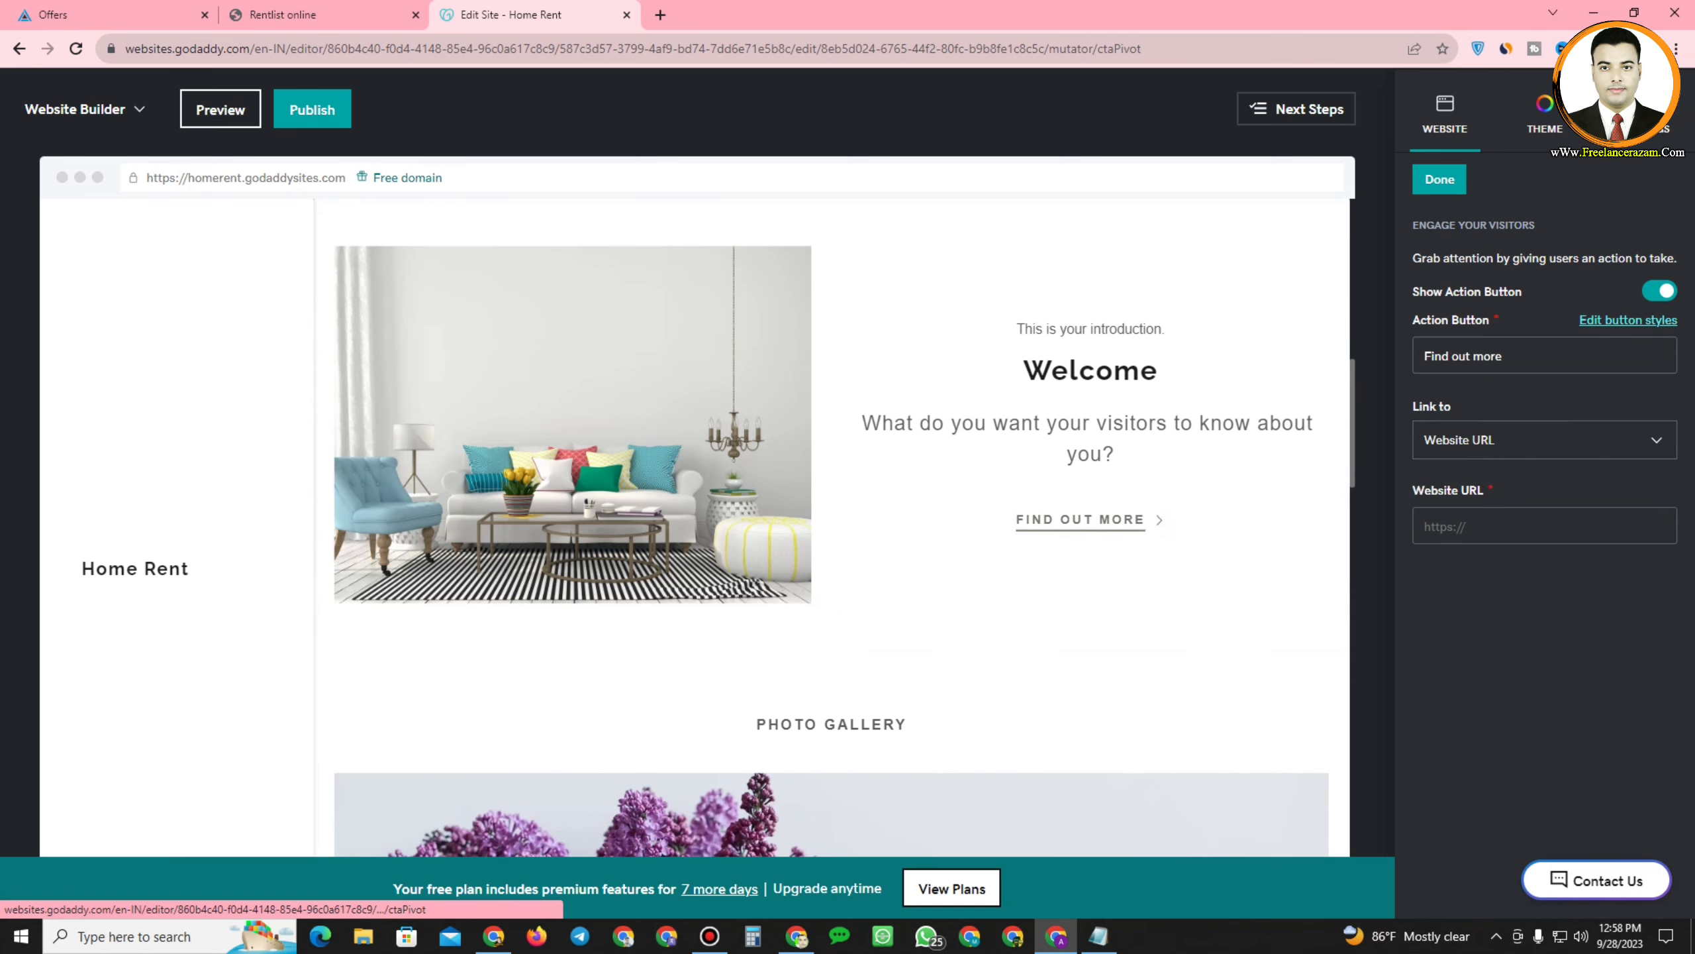
text(https://doctoredits.com/1529409)
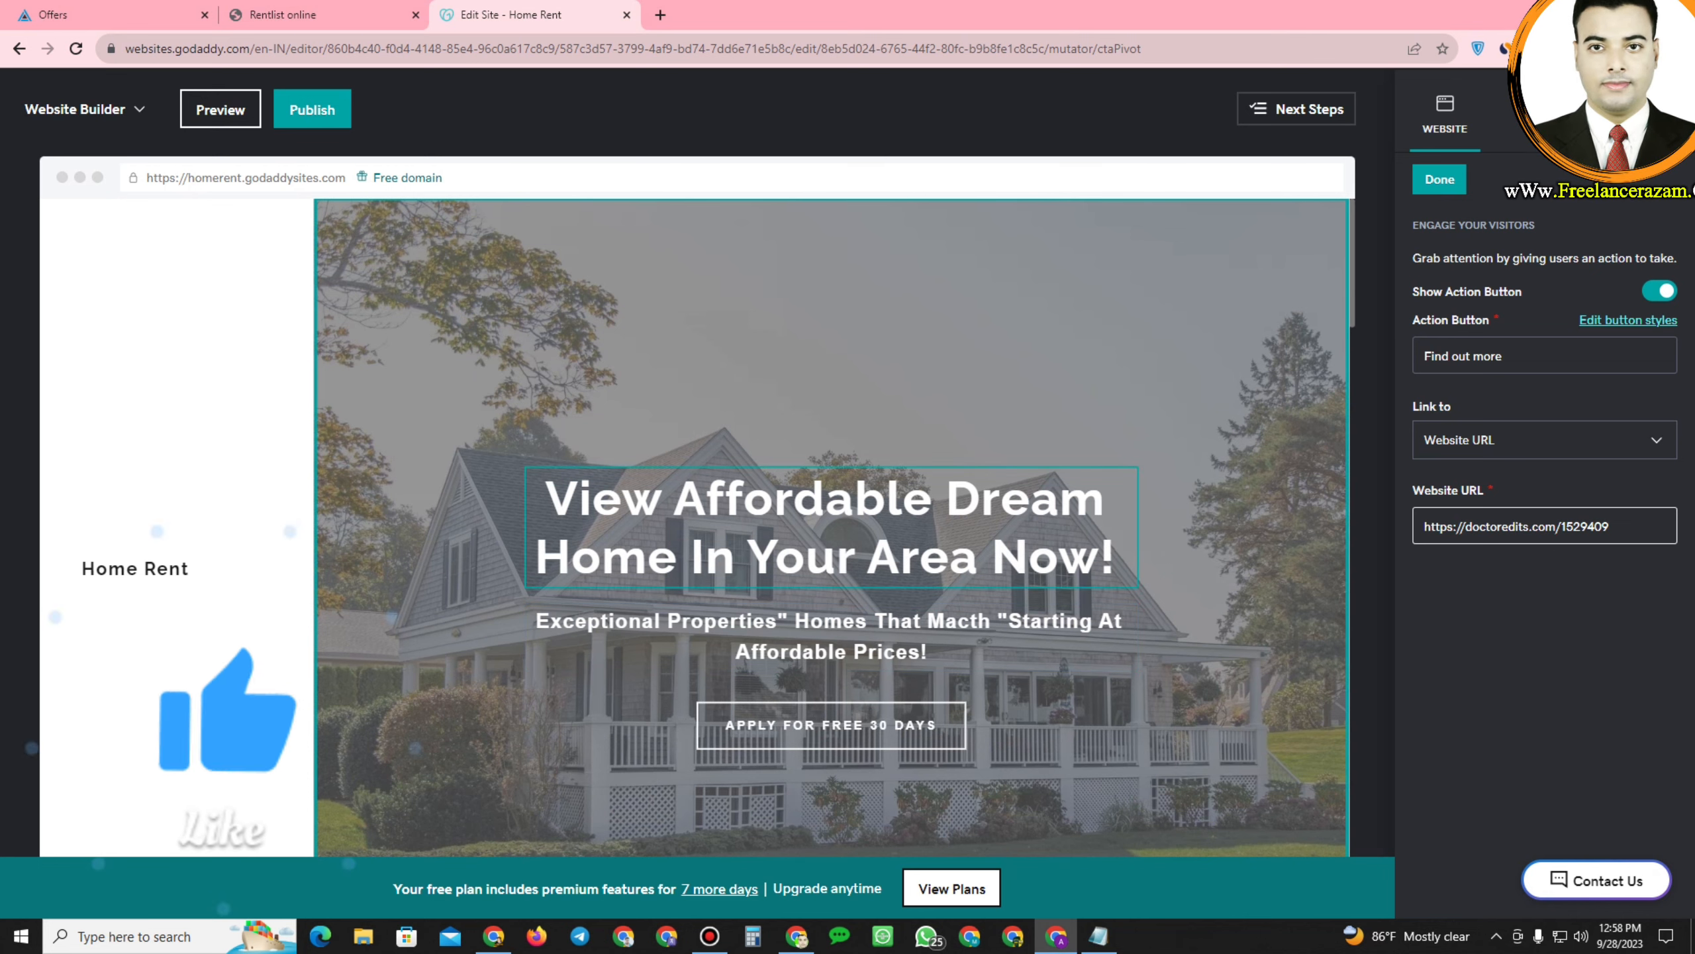
scroll(831, 528, down, 5)
scroll(831, 413, up, 5)
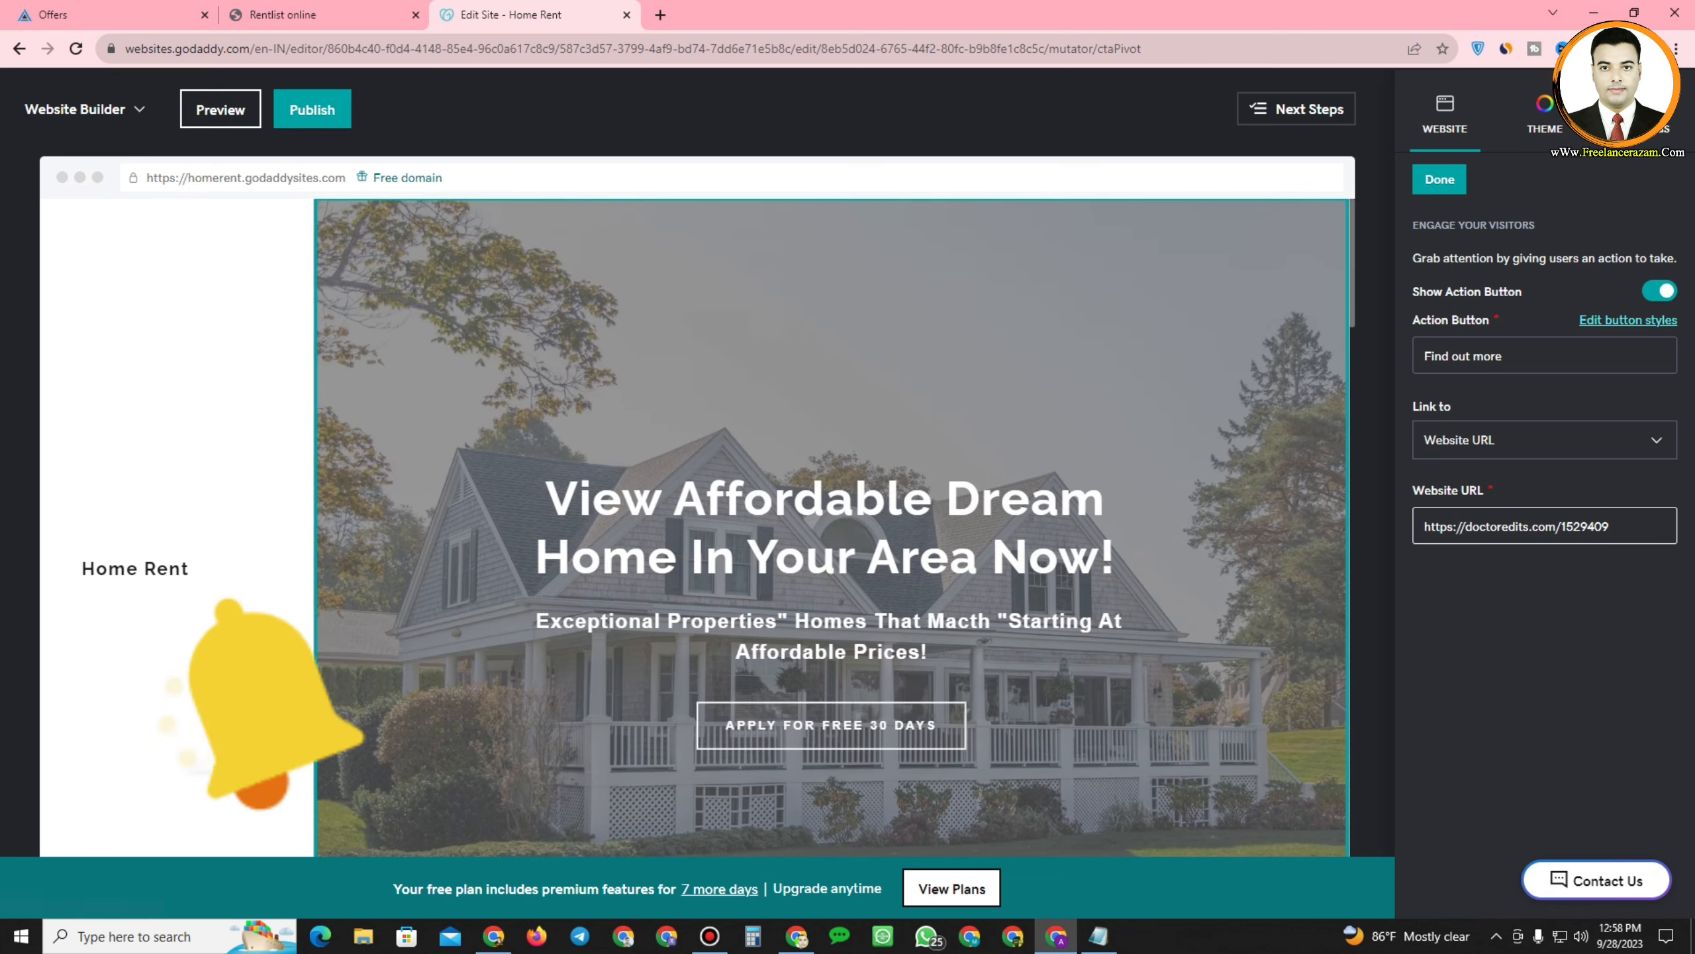
click(312, 109)
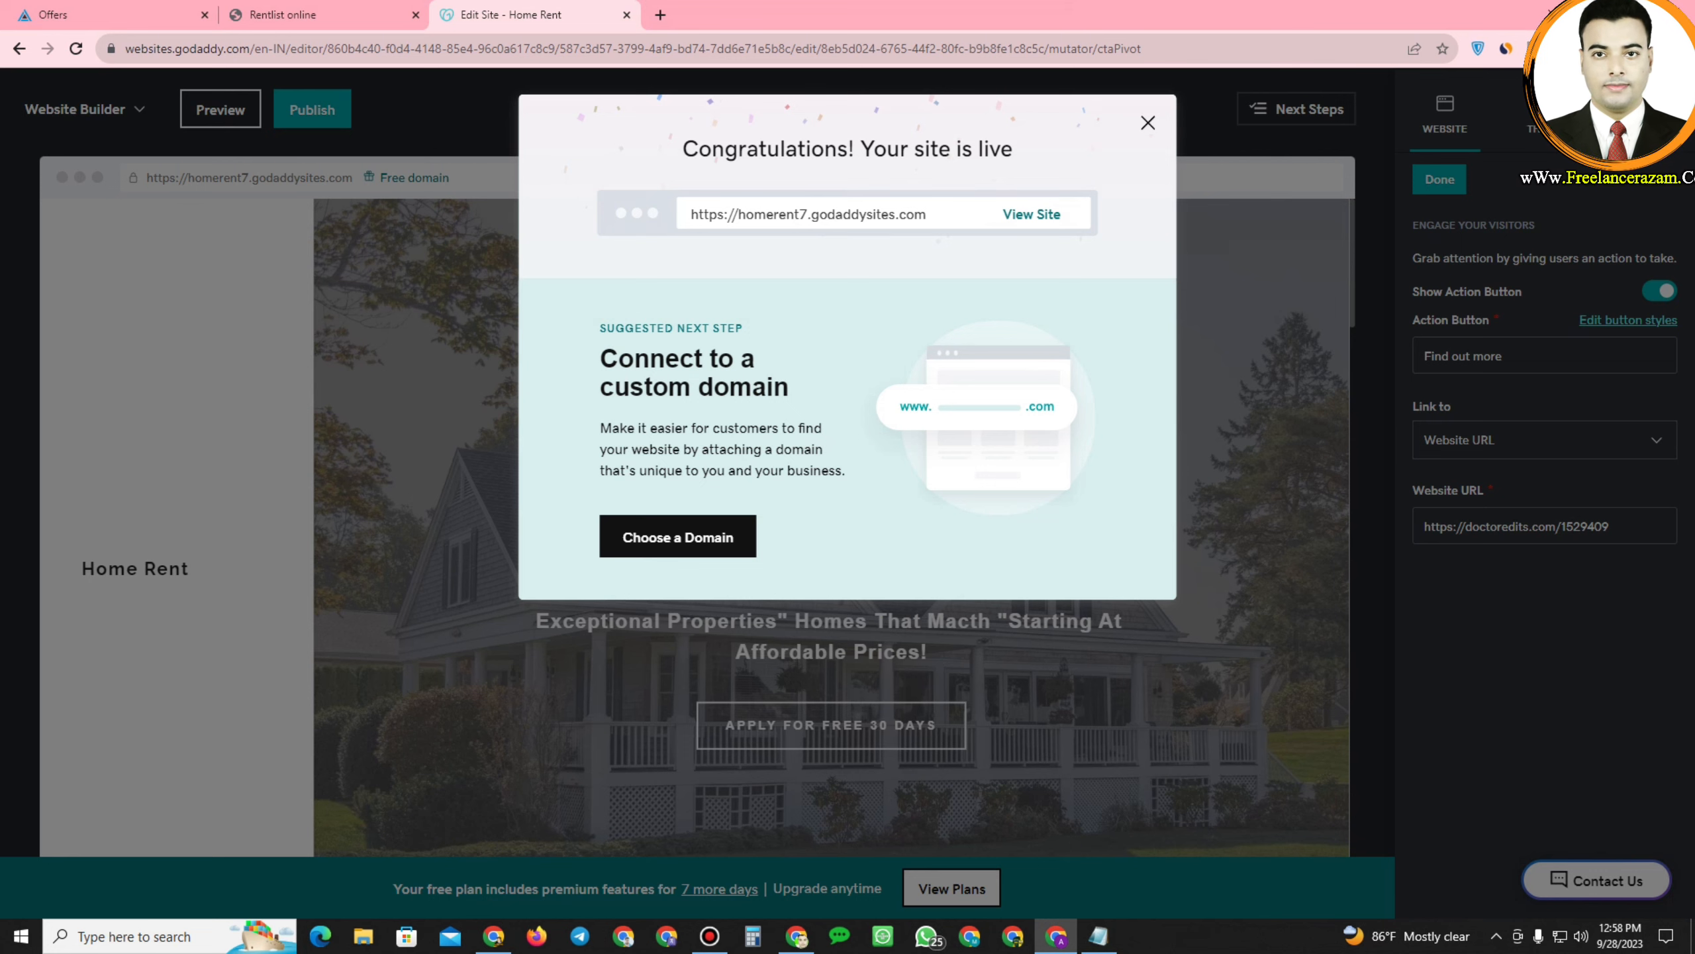
drag(692, 214, 927, 214)
right_click(854, 212)
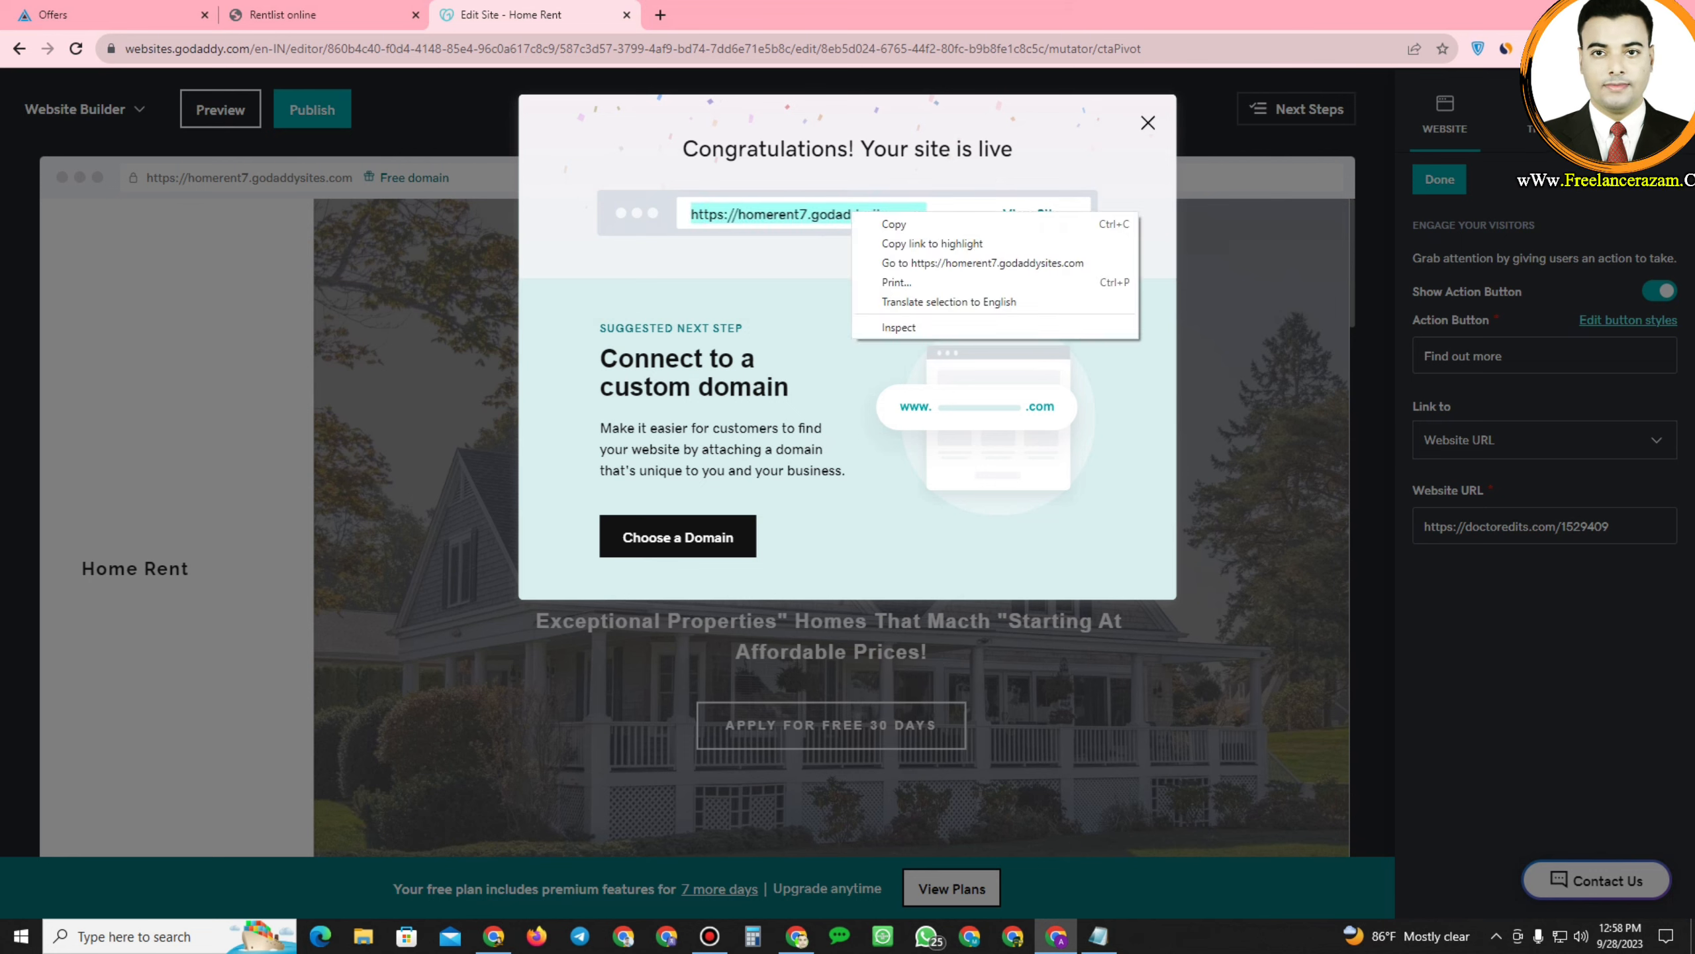
click(874, 223)
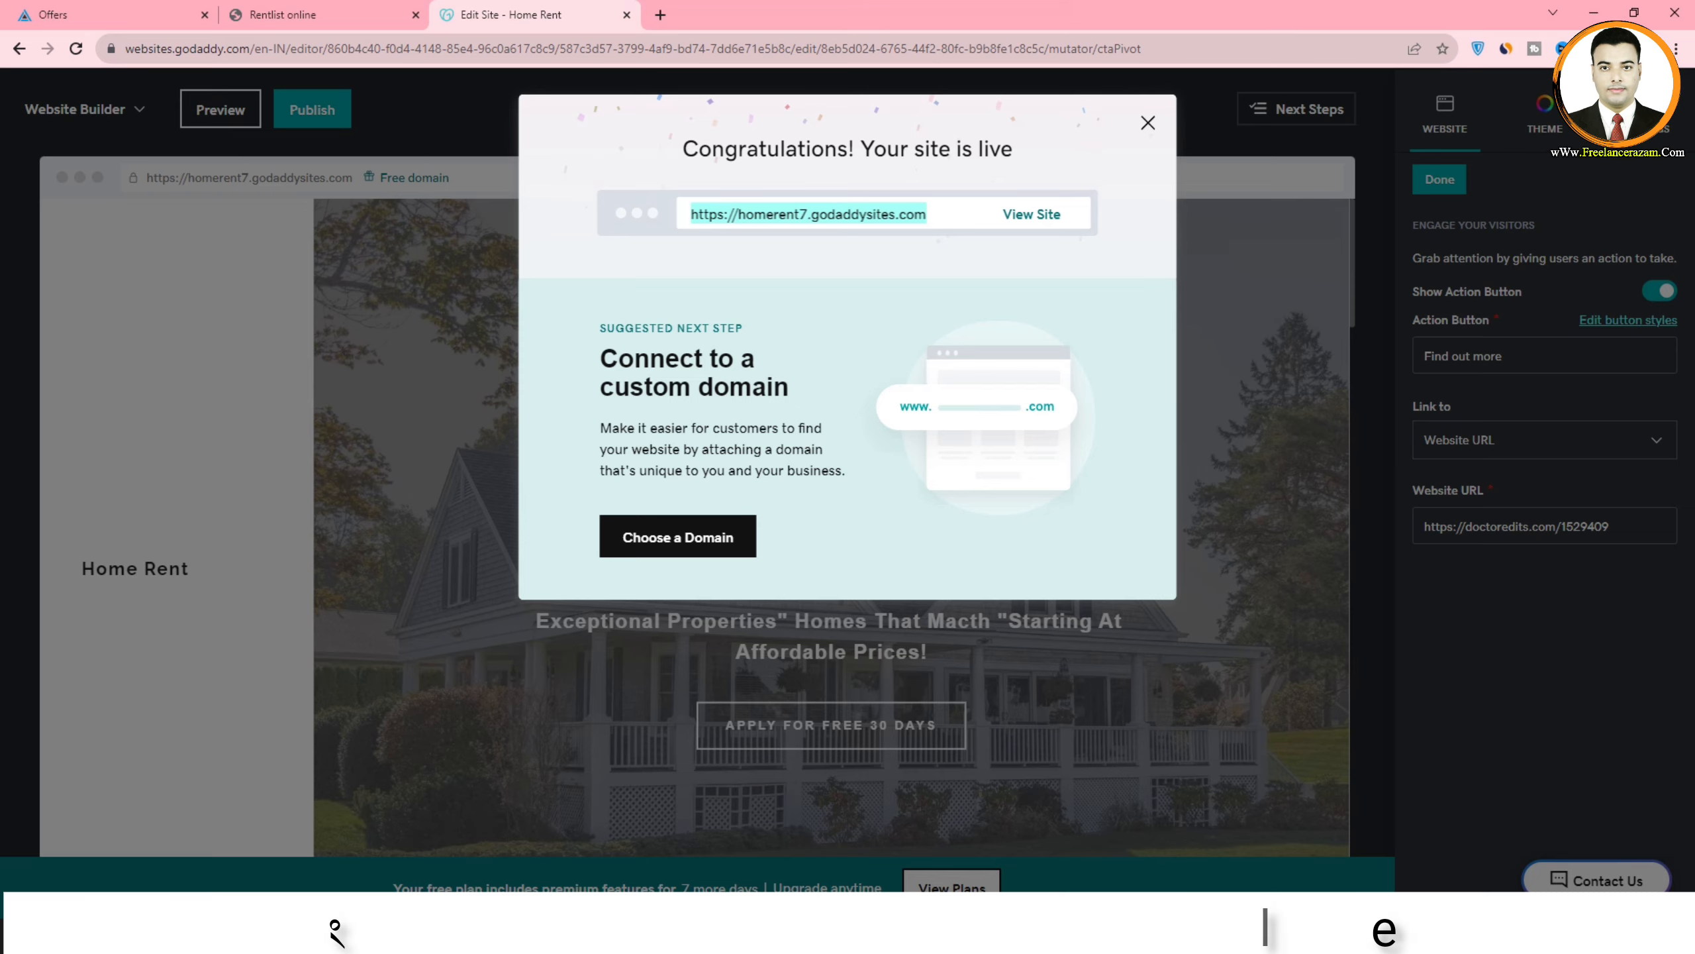
In the FB Update Text note in Notepad, add blank lines above "HUD HOME Listings" and paste the site address below "Start For Free"
click(1098, 936)
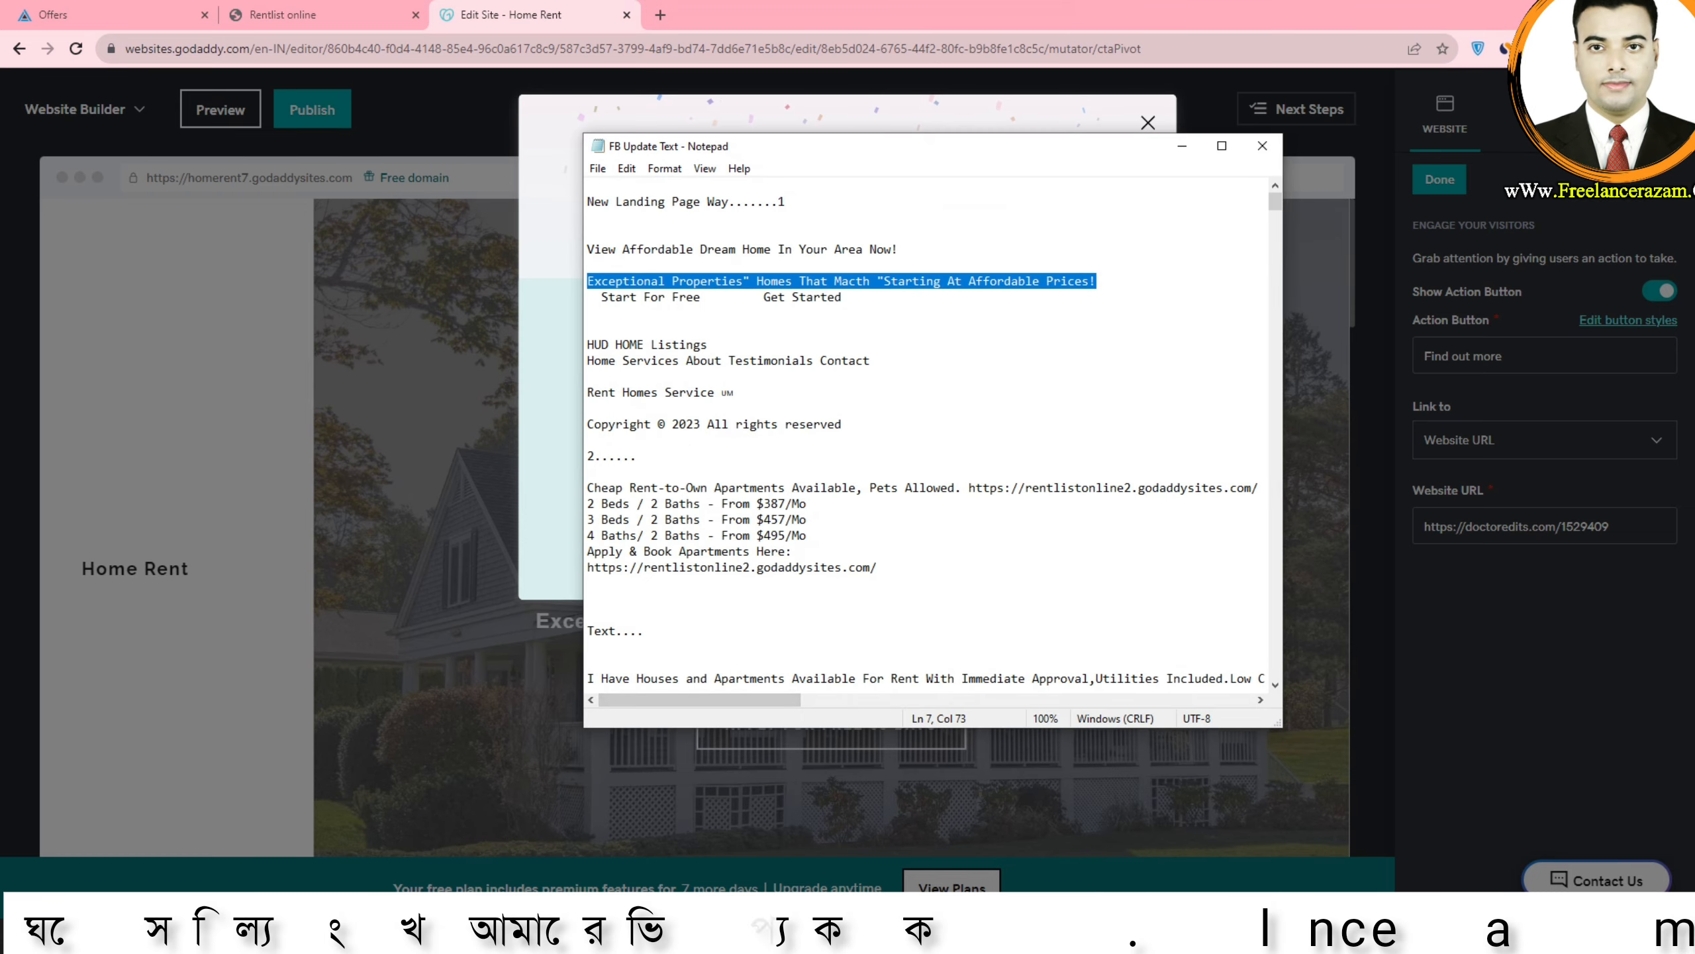
click(590, 328)
key(Return)
key(Return)
key(Return)
key(Return)
key(Return)
key(Return)
key(Return)
key(Return)
key(Return)
key(Return)
key(Return)
key(Return)
key(Return)
key(Return)
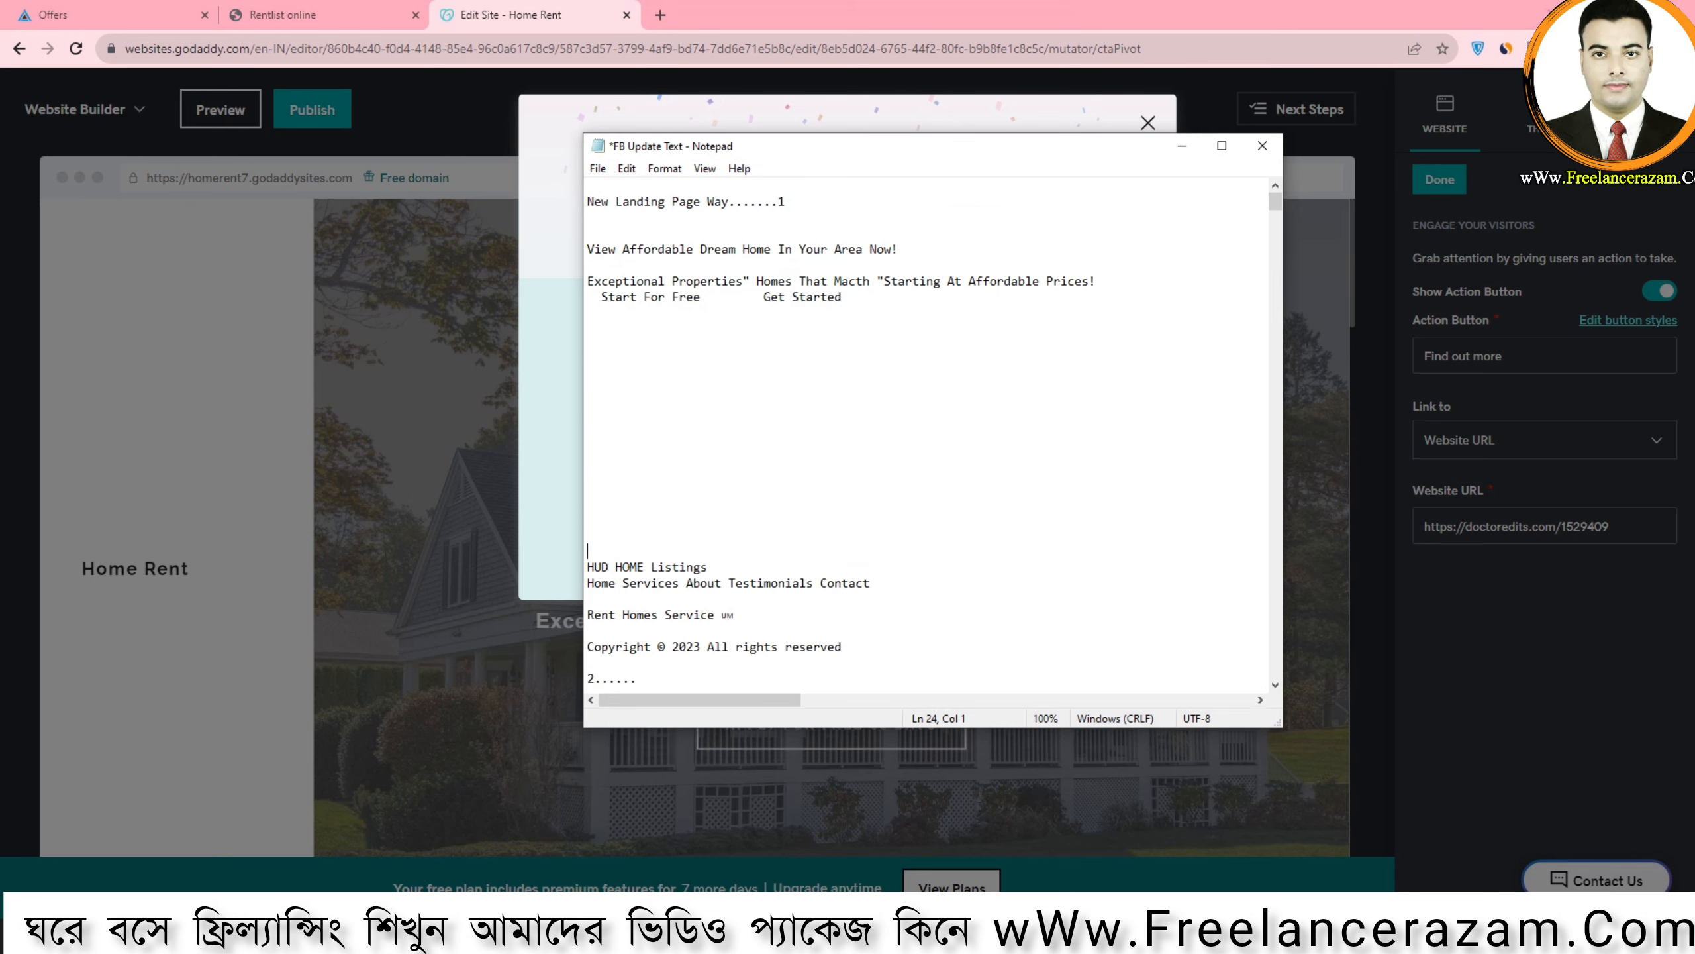
key(ctrl+v)
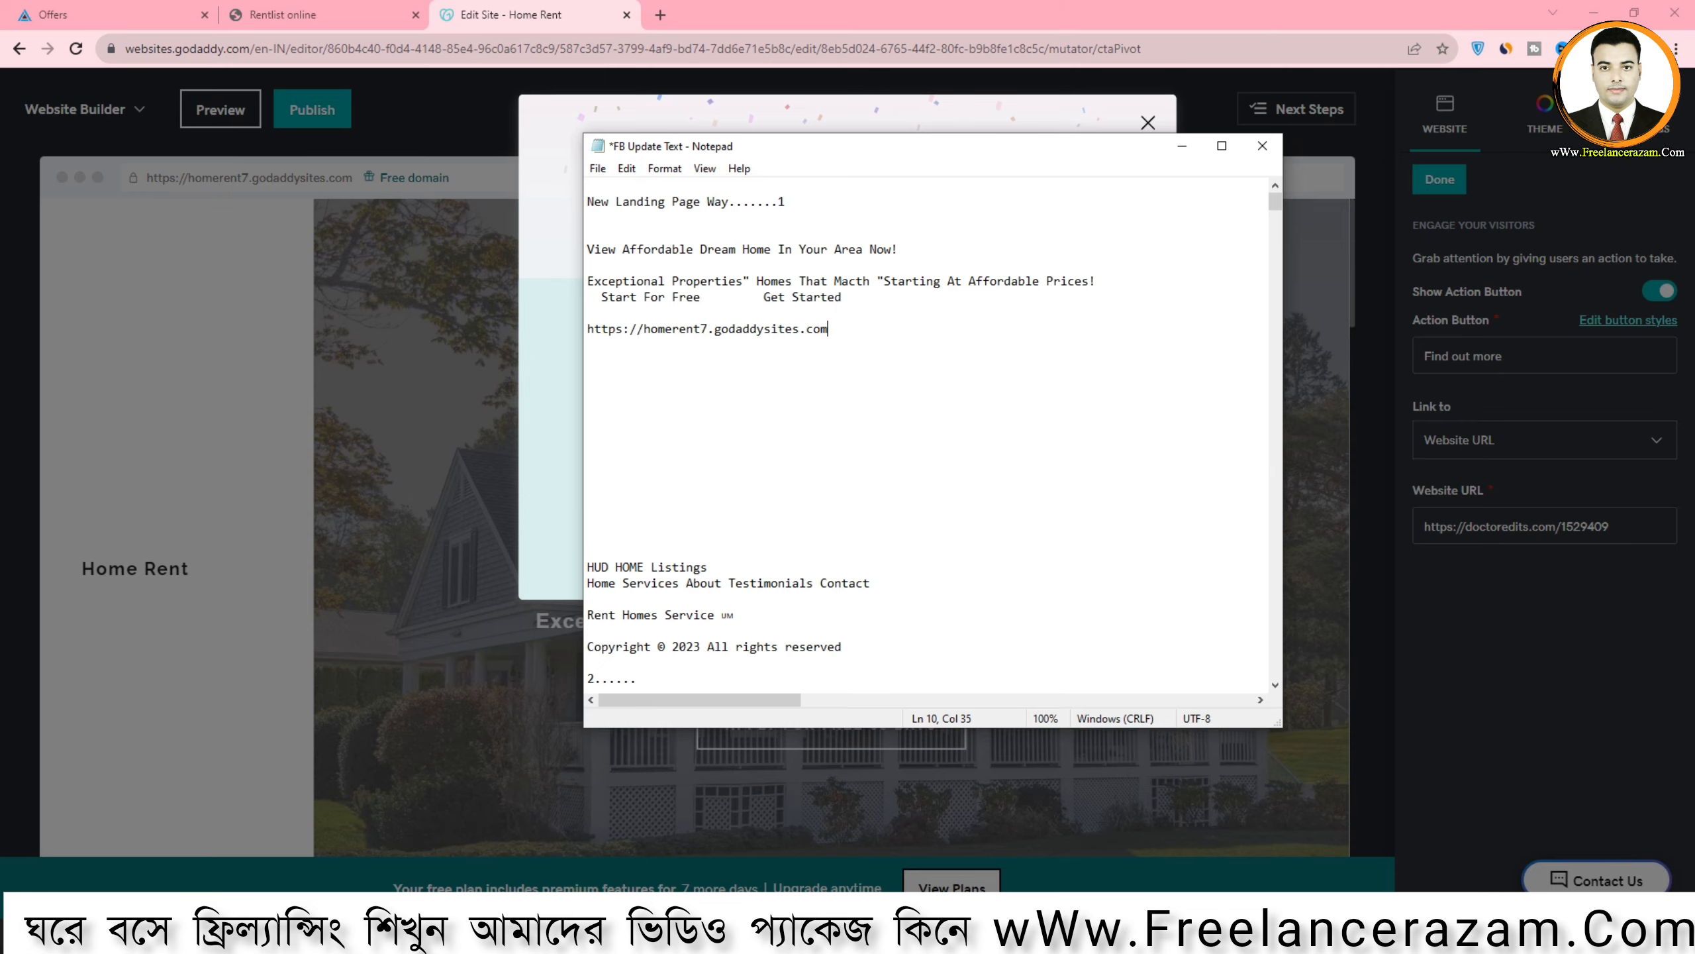
Switch to AdBlueMedia and examine the dashboard's income, clicks, leads and network chat
click(106, 14)
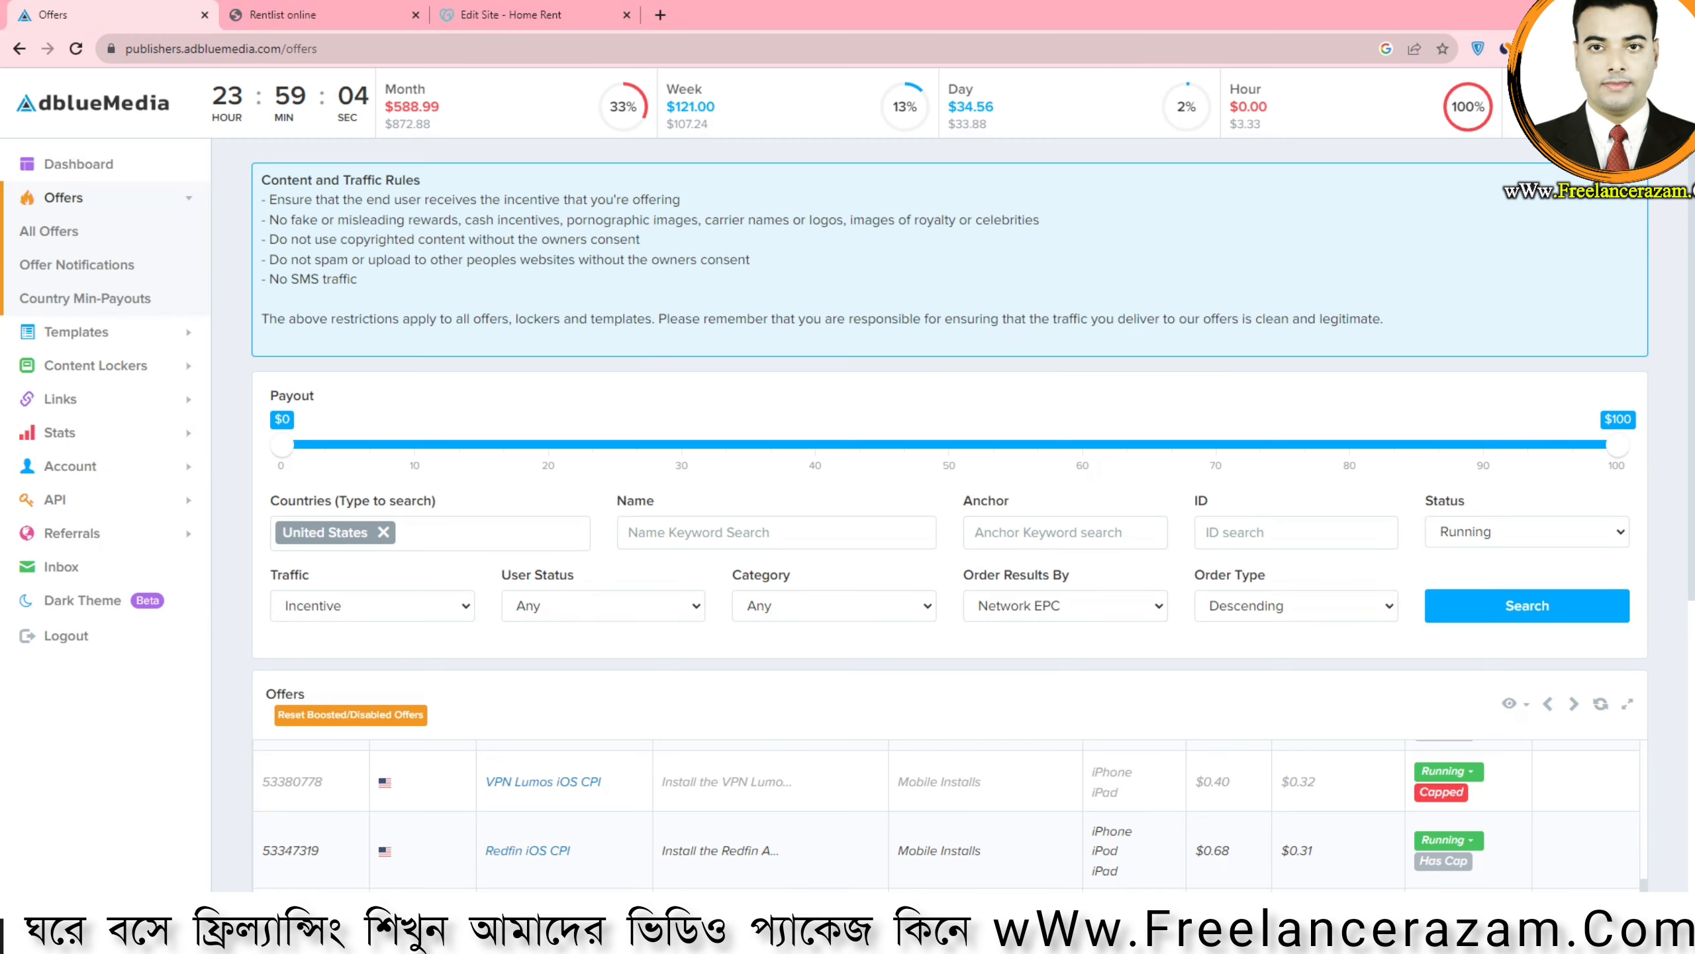
click(78, 163)
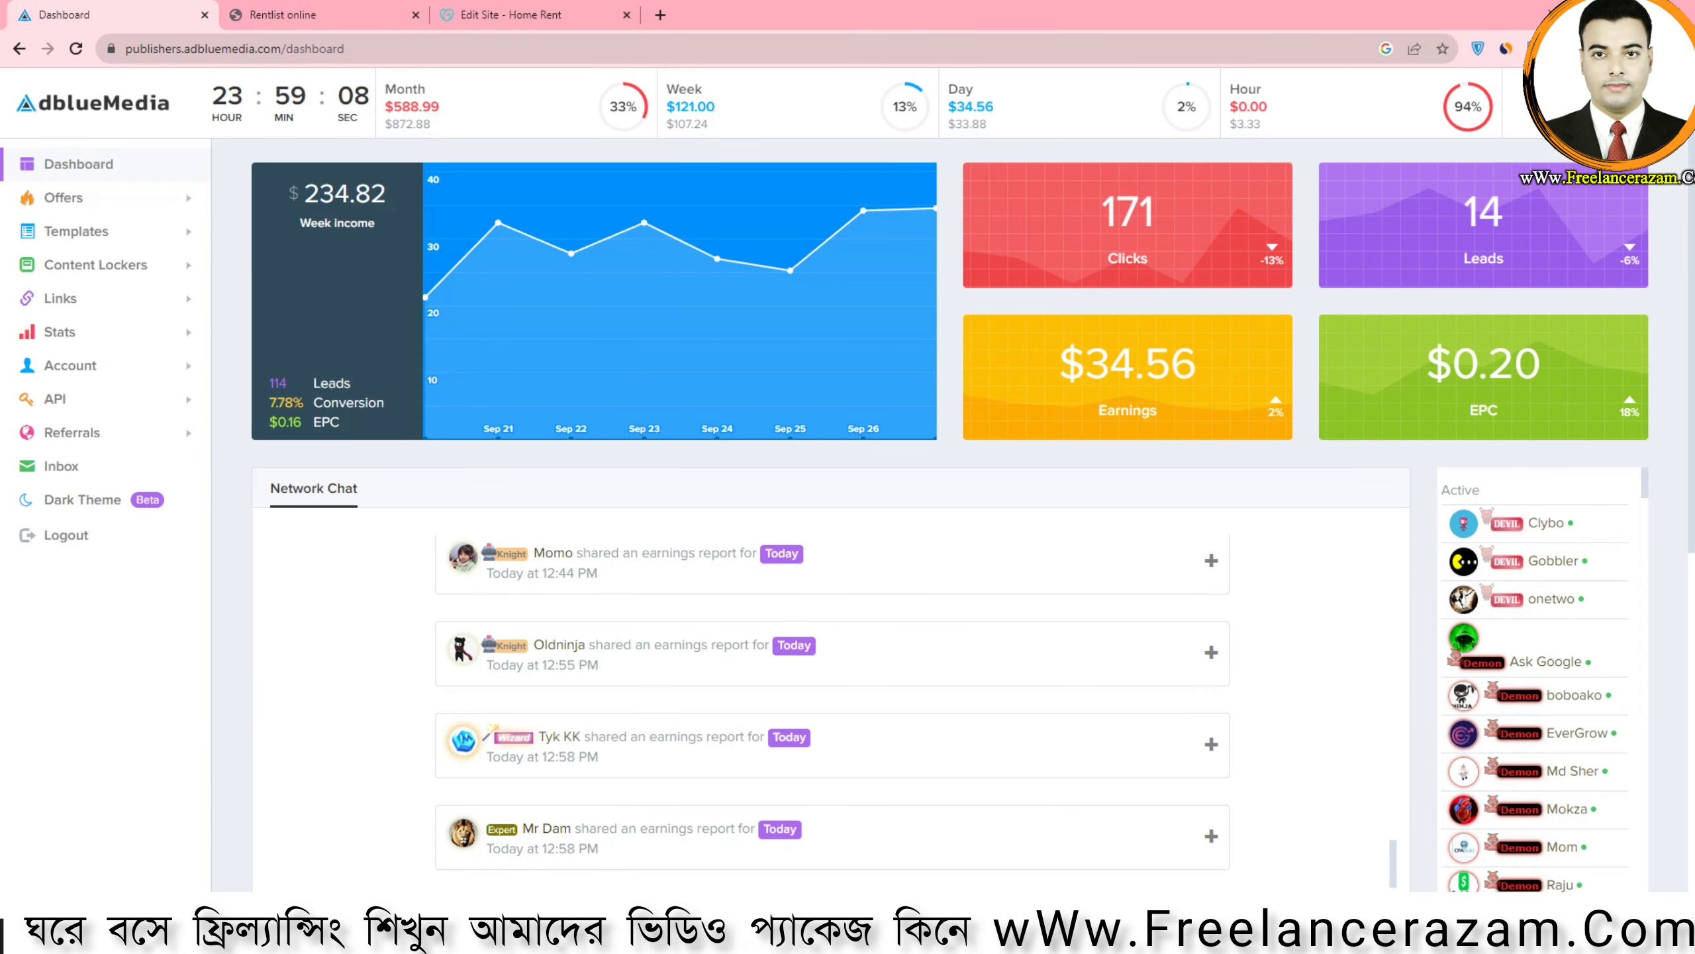
scroll(847, 514, down, 5)
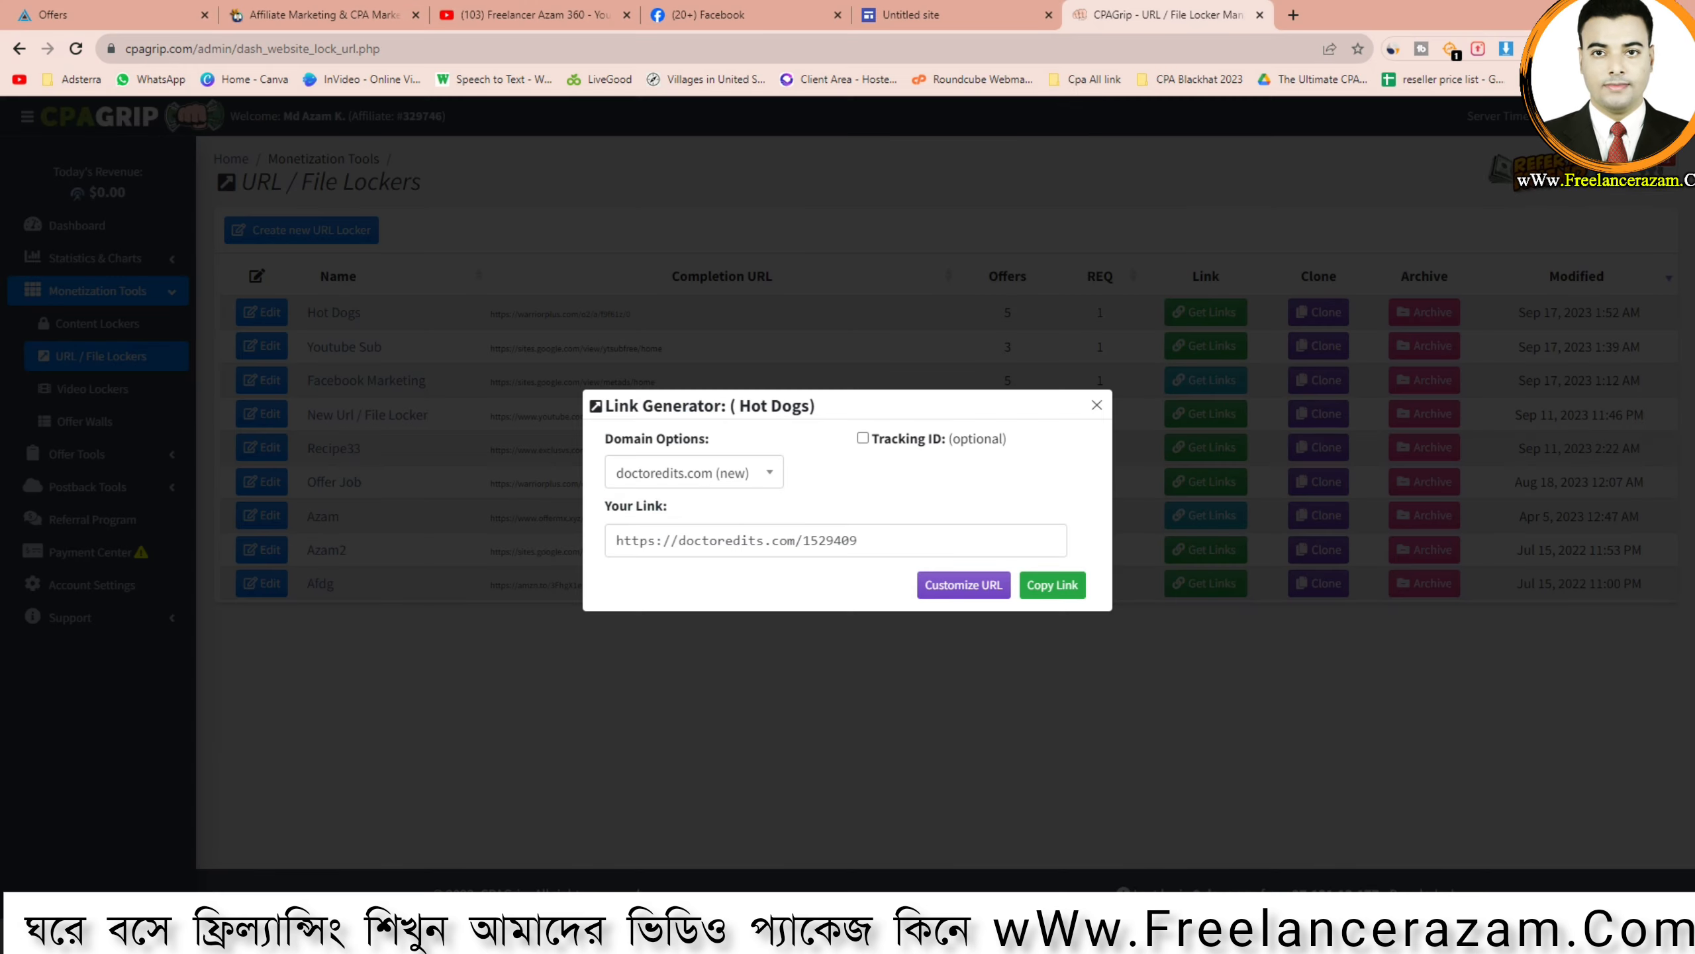
Switch to Facebook and look through the posts in the home feed
click(724, 15)
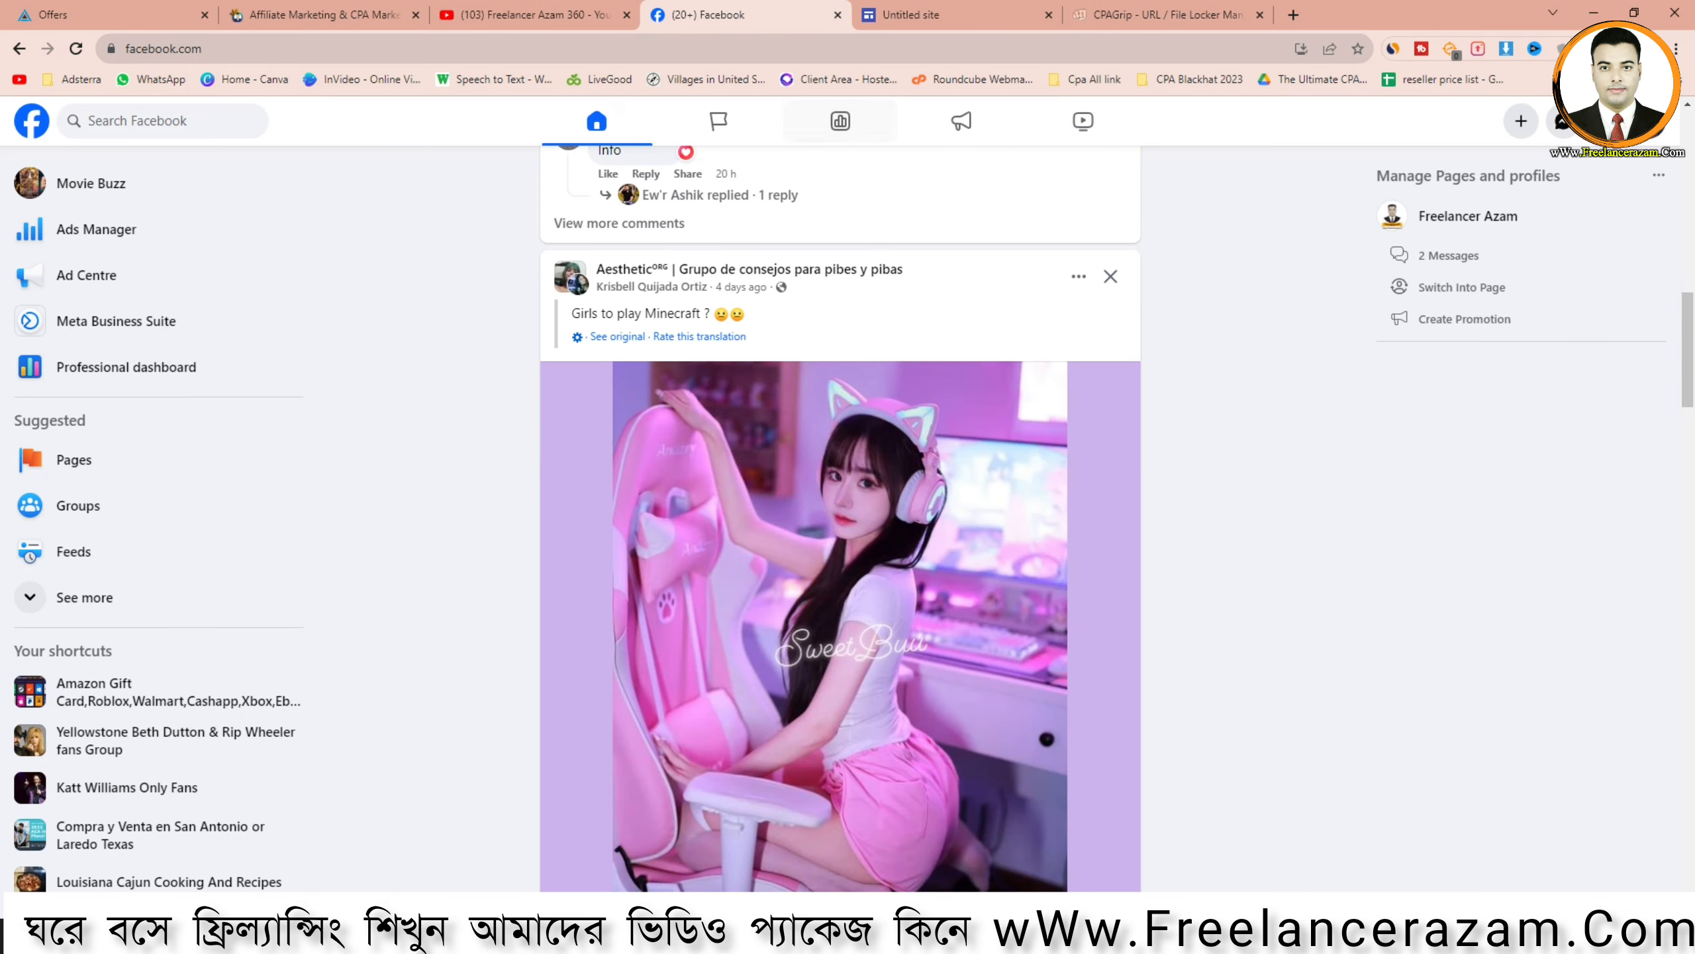
scroll(652, 449, down, 7)
scroll(841, 519, down, 20)
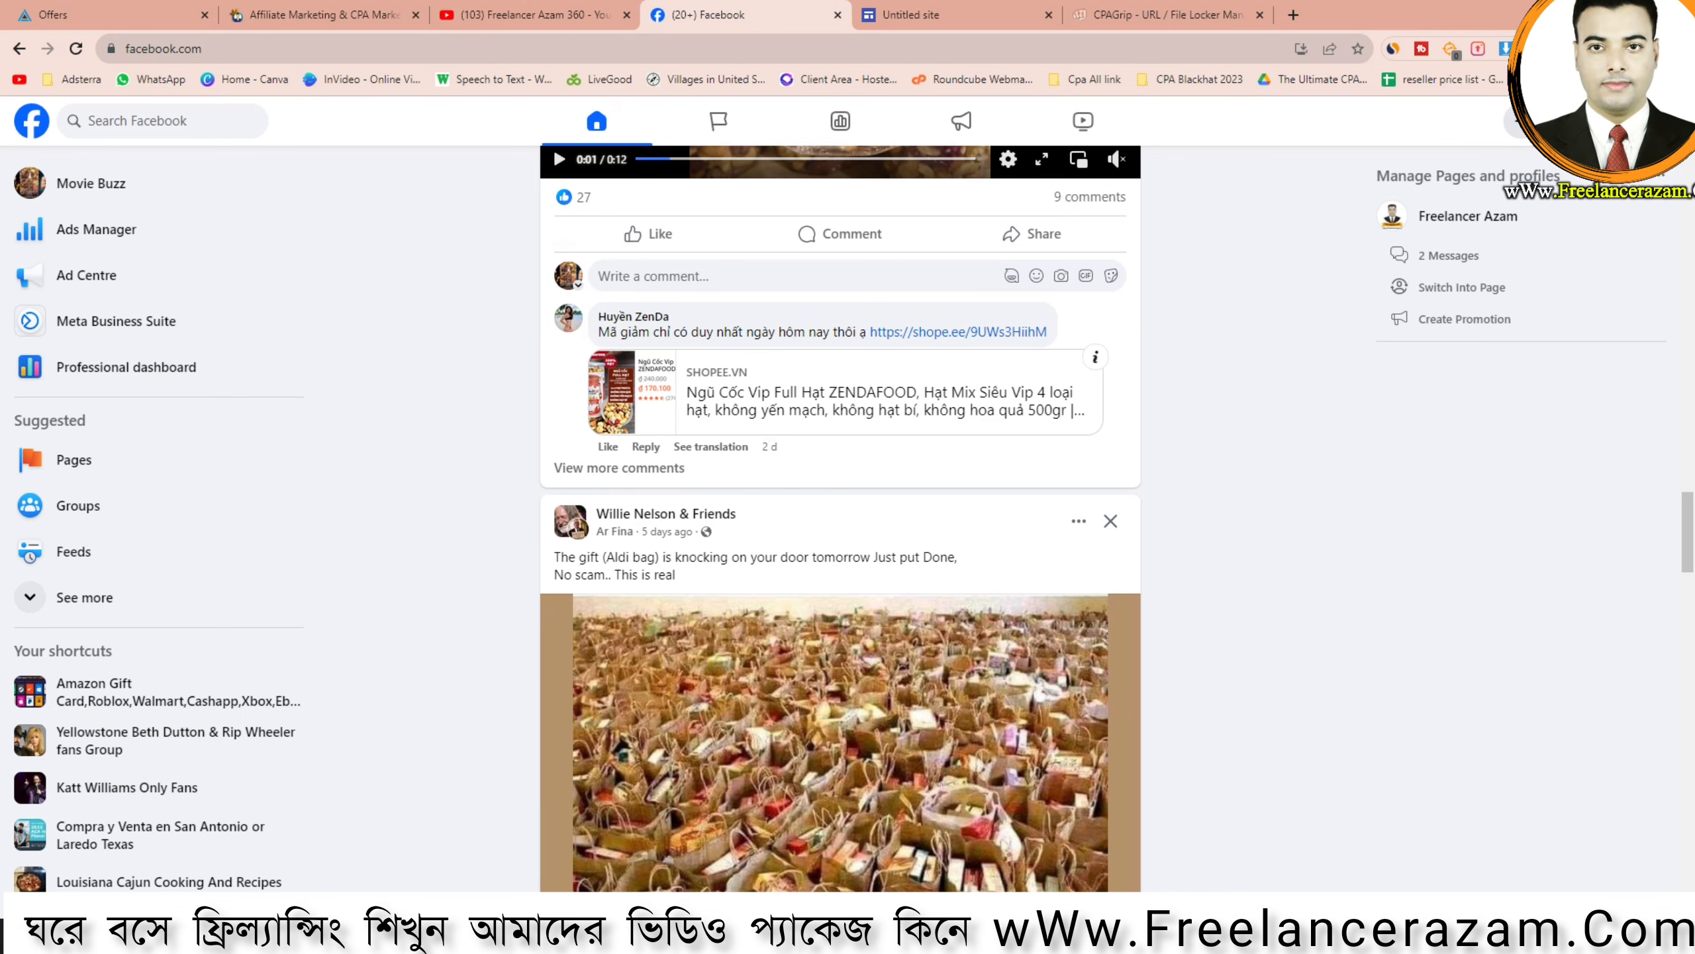
scroll(841, 520, down, 10)
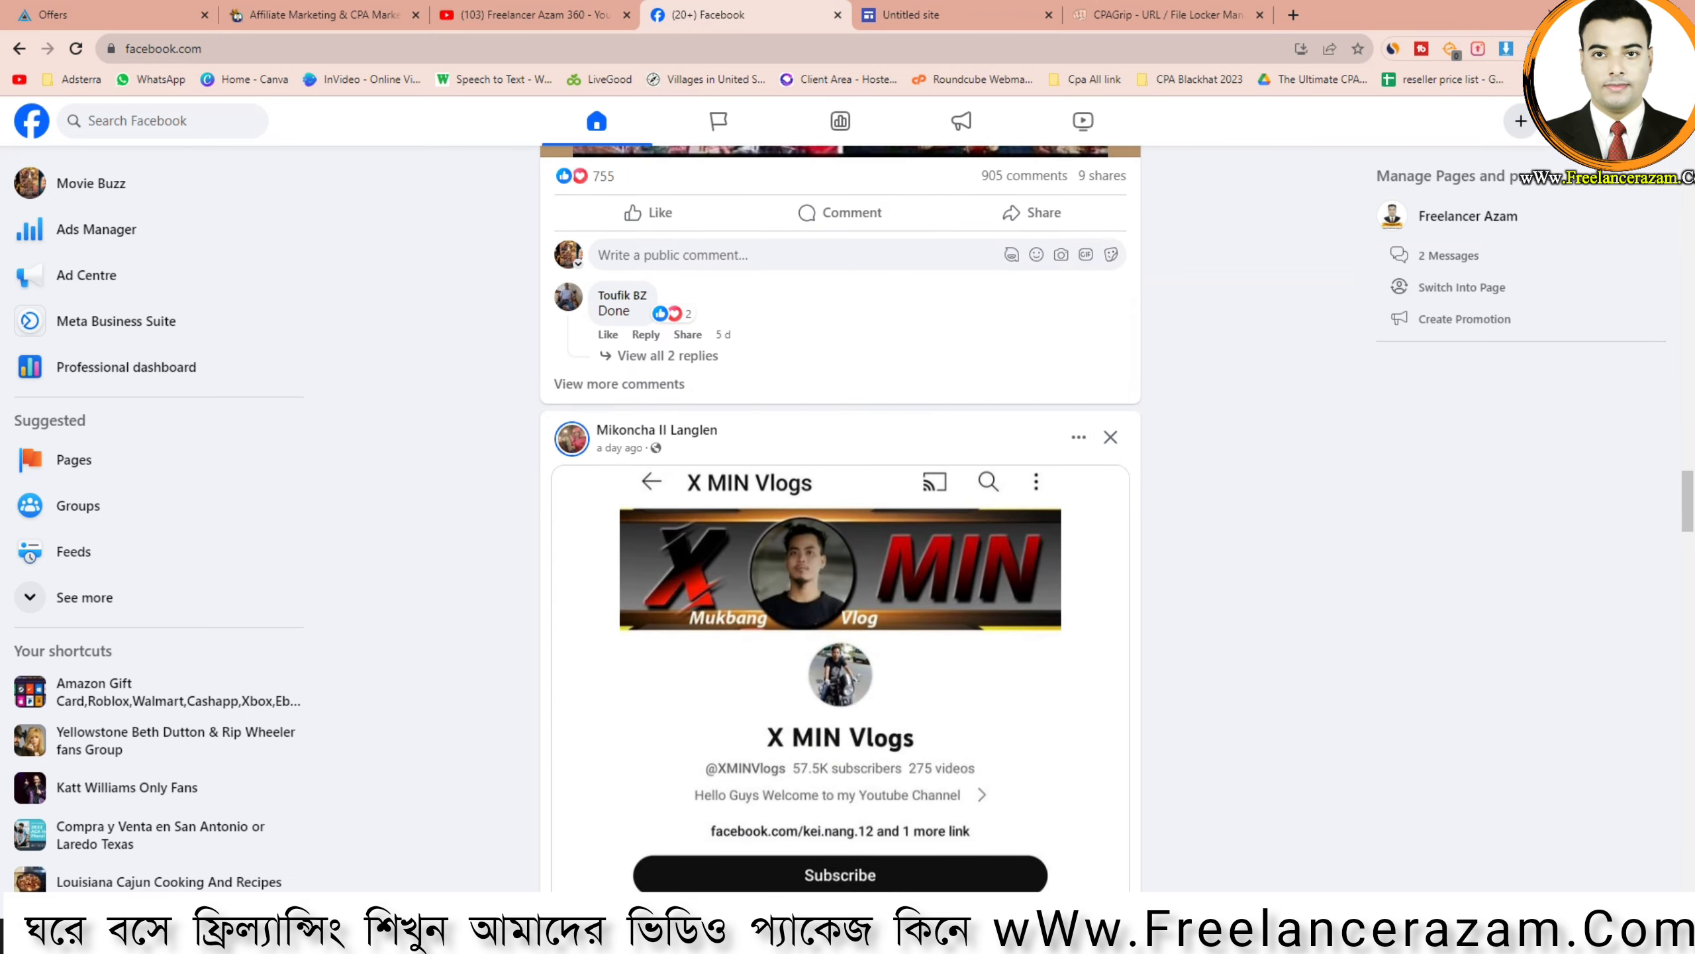
scroll(841, 519, down, 15)
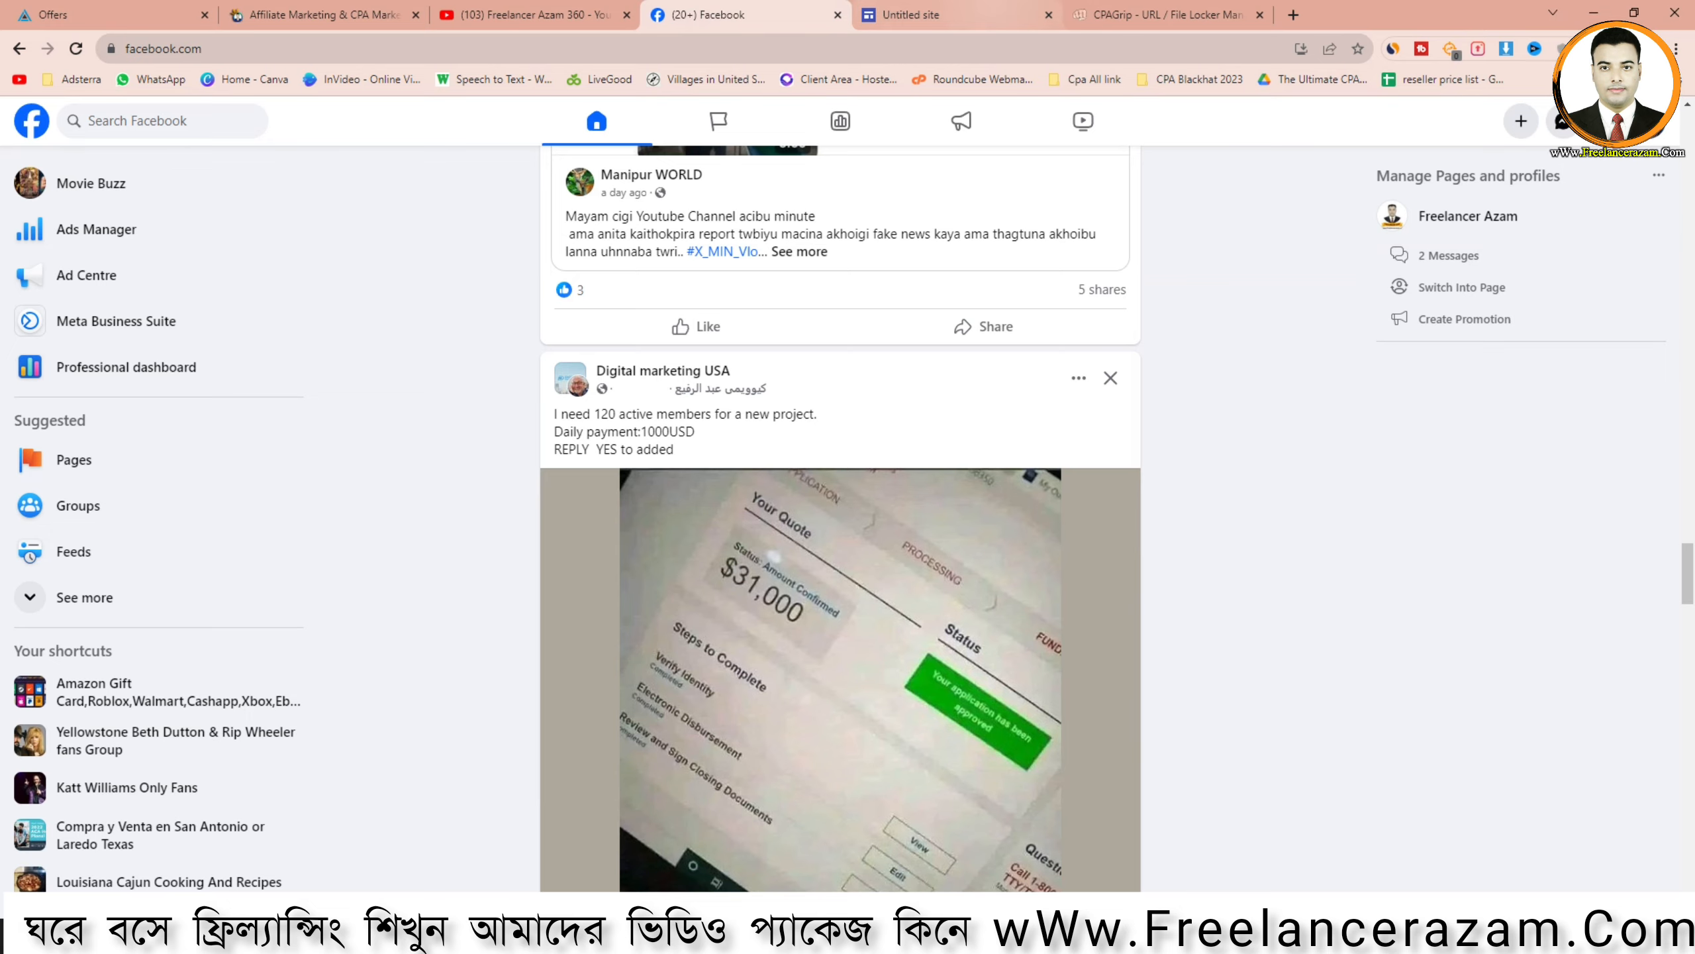
Switch to the untitled Google Sites page and examine its list of social media marketing bots and secret methods
click(947, 15)
scroll(731, 481, down, 5)
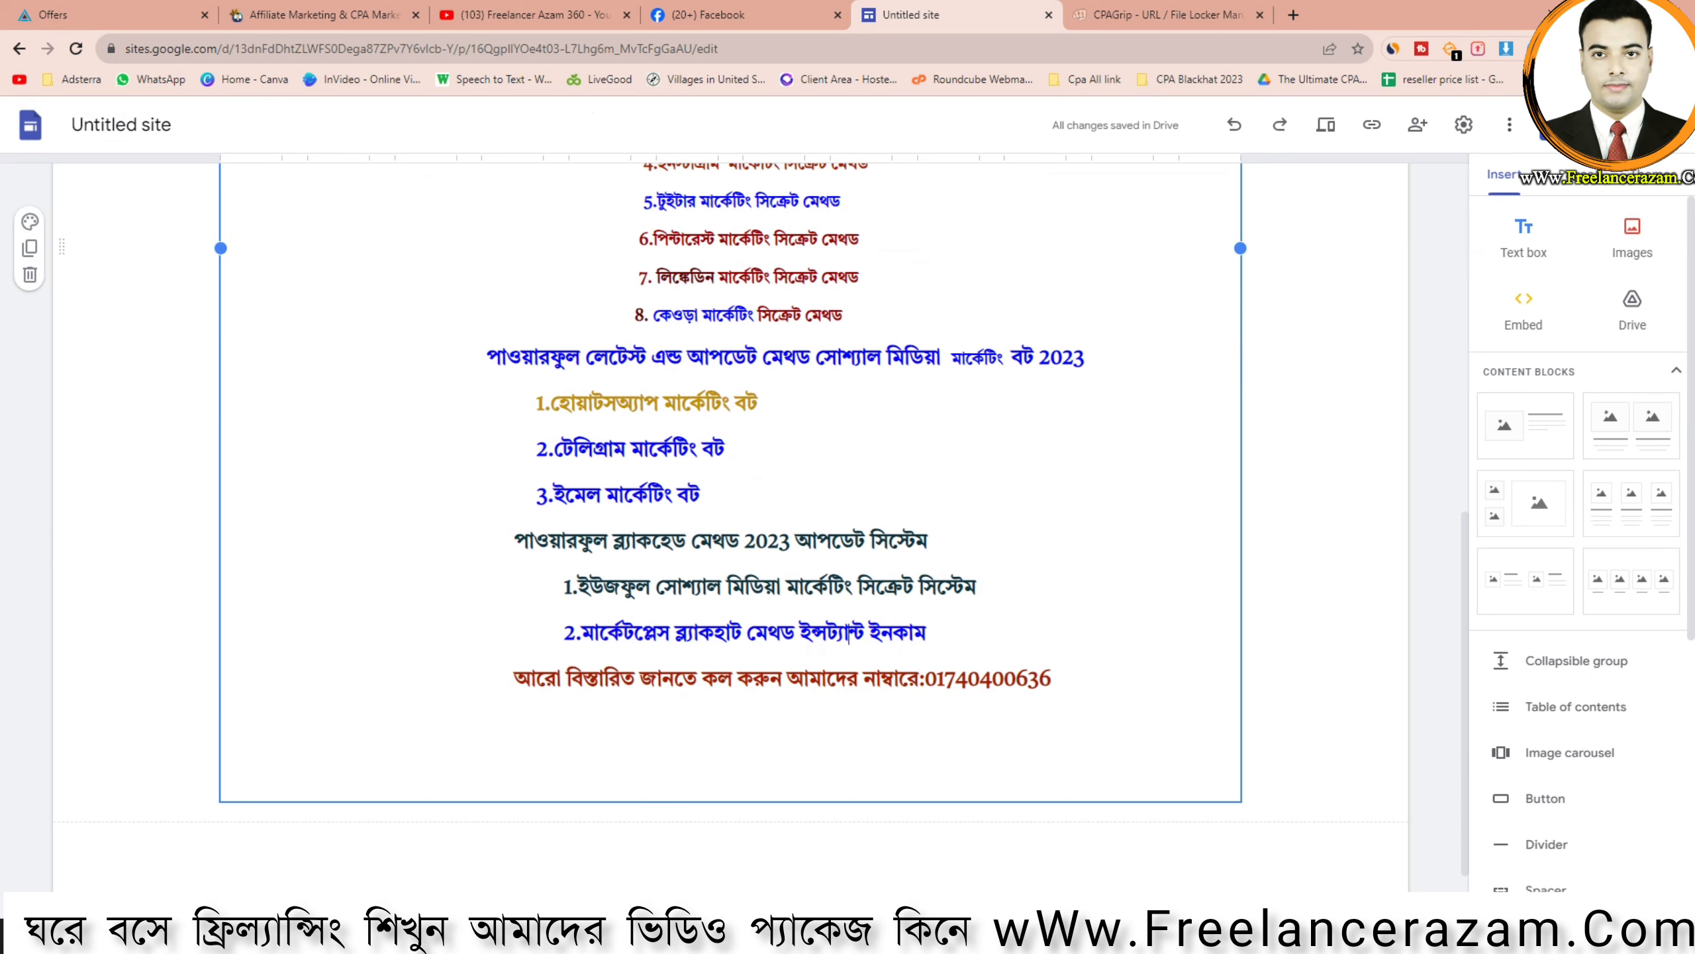
triple_click(849, 632)
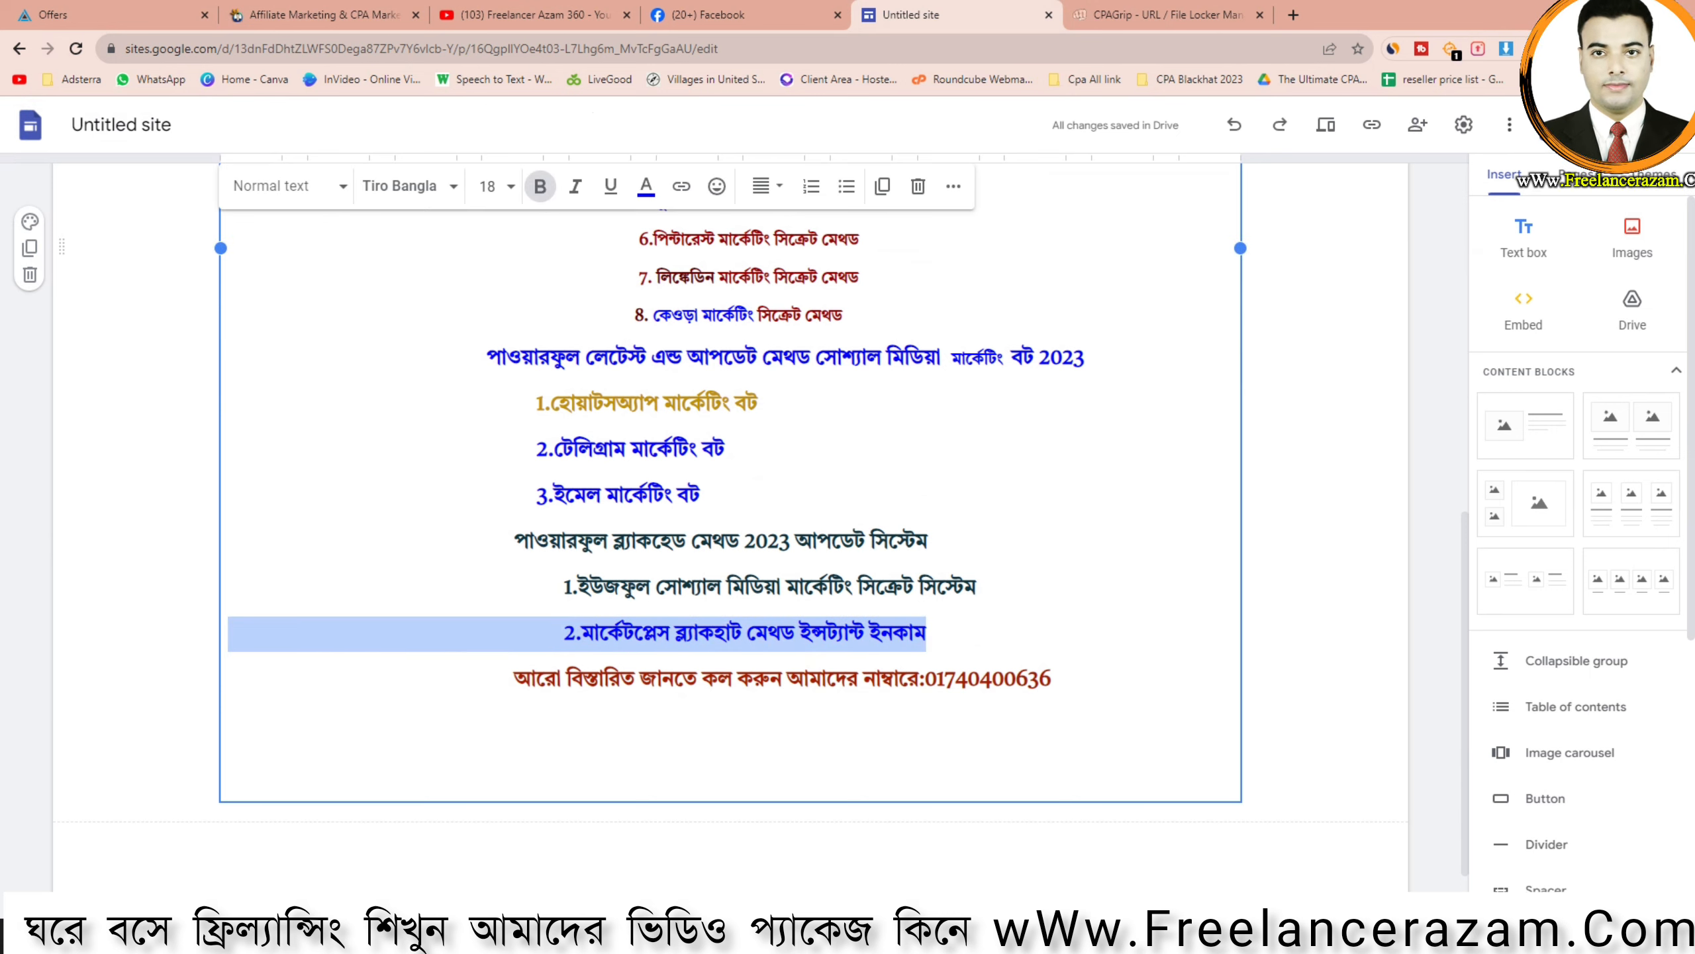
triple_click(697, 403)
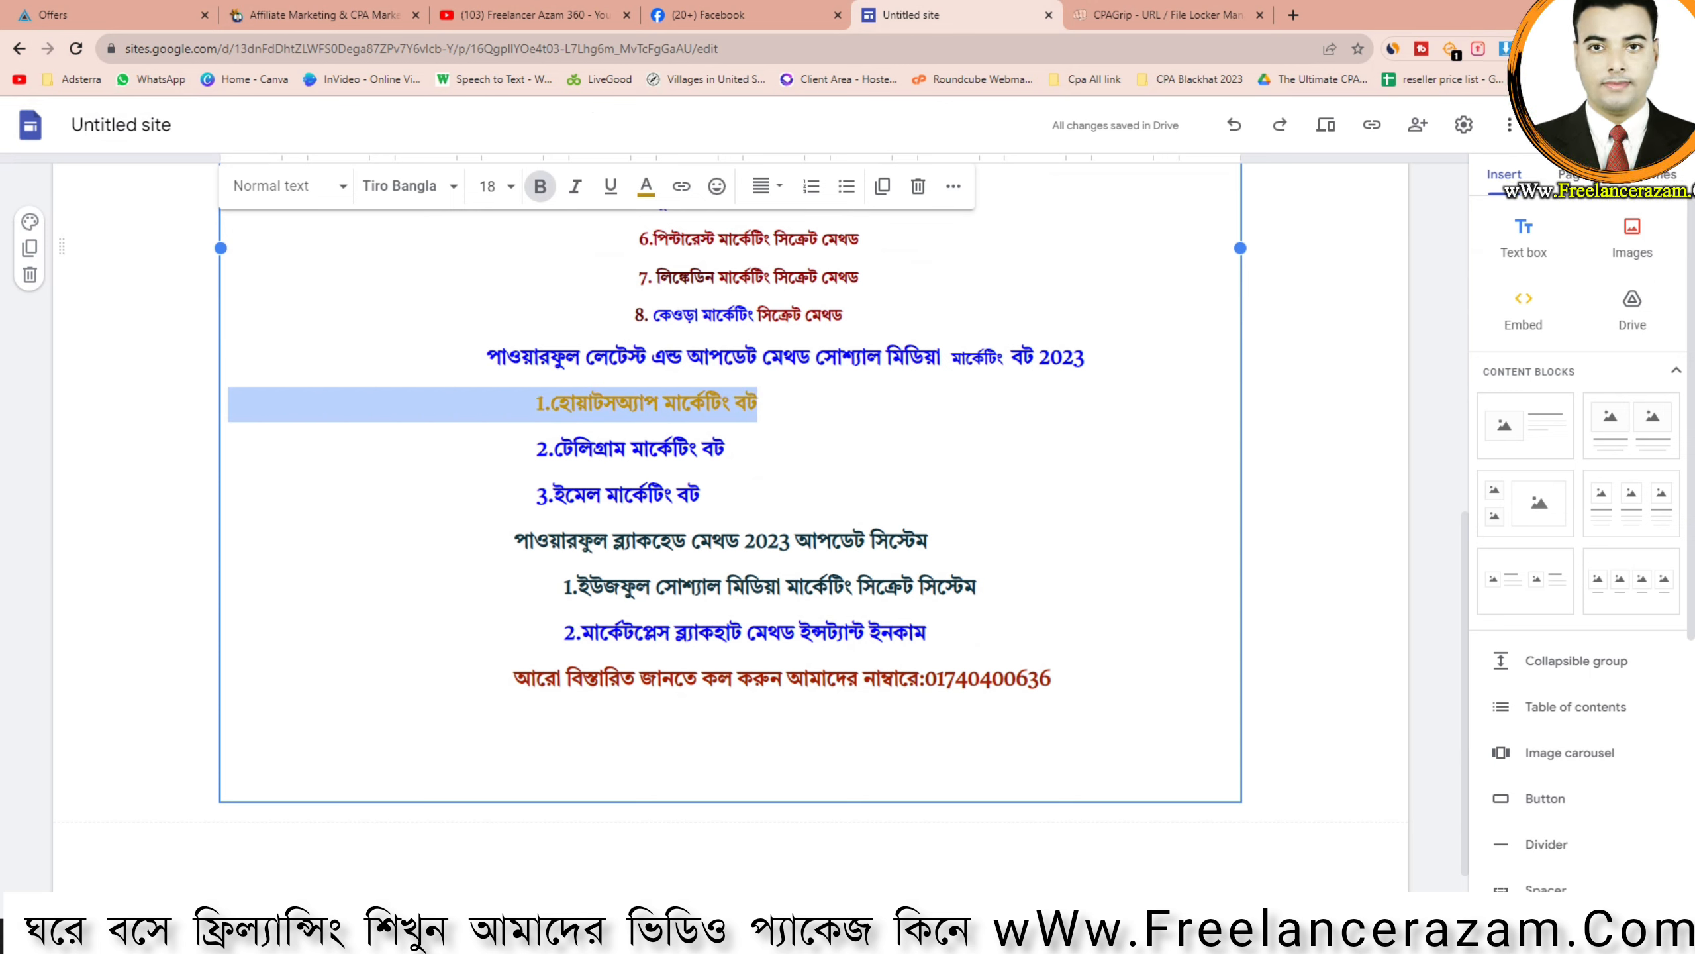
triple_click(666, 449)
triple_click(698, 403)
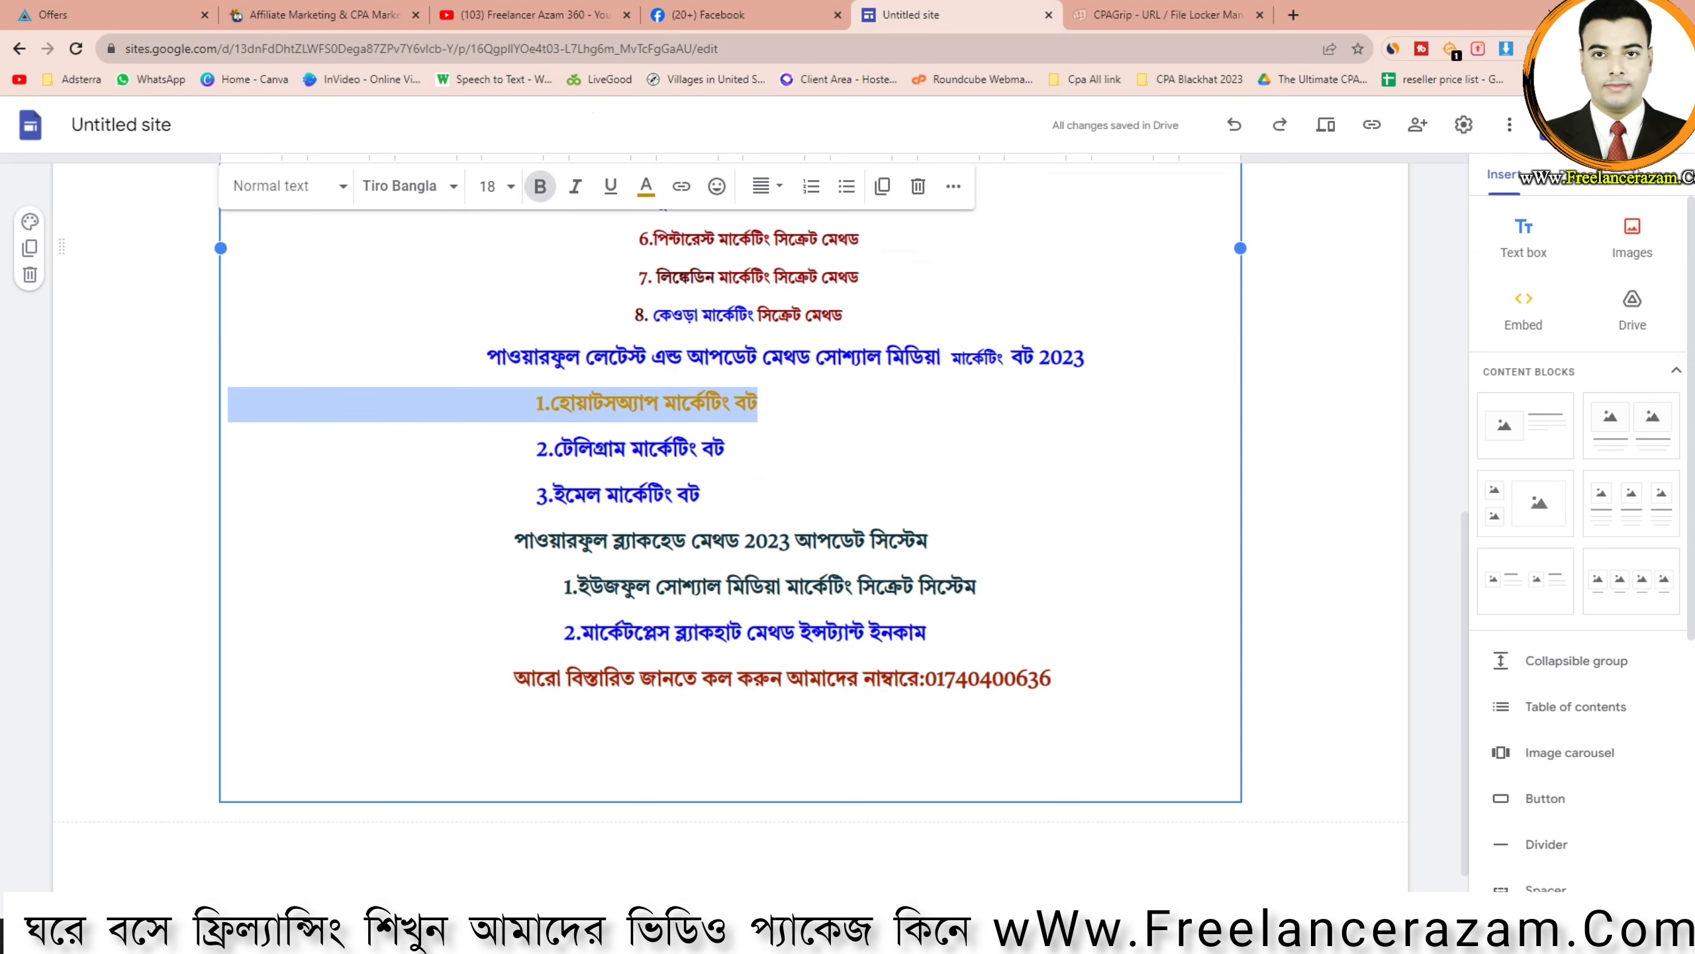
triple_click(666, 449)
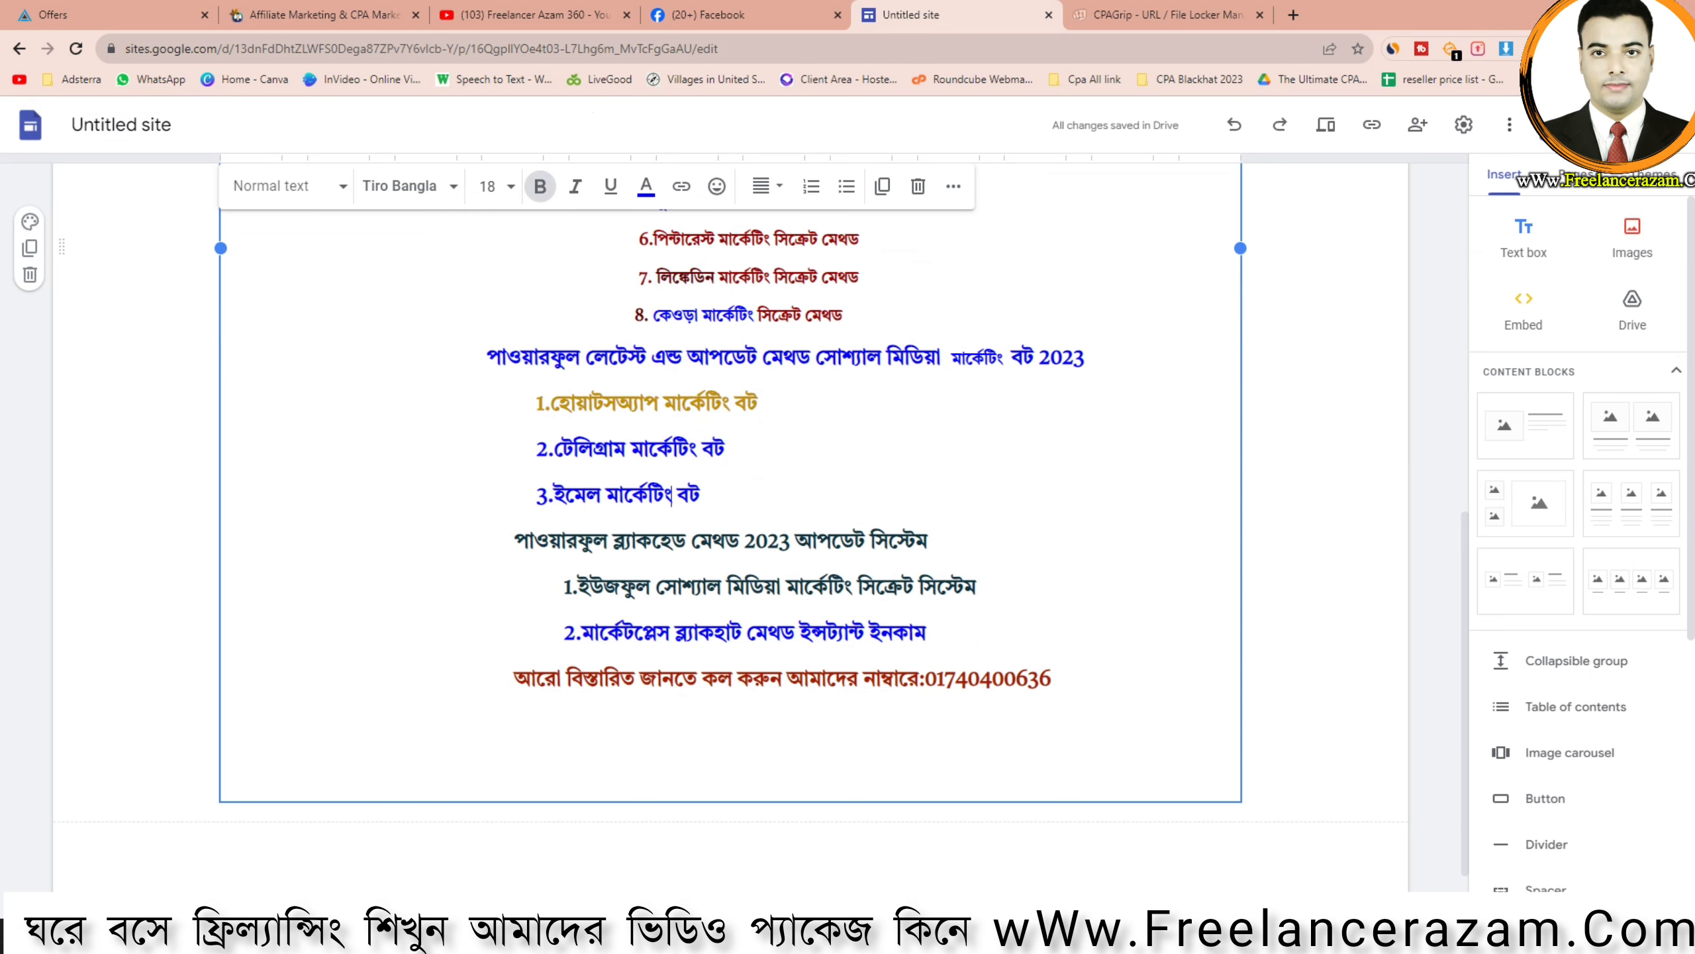
triple_click(642, 495)
triple_click(666, 449)
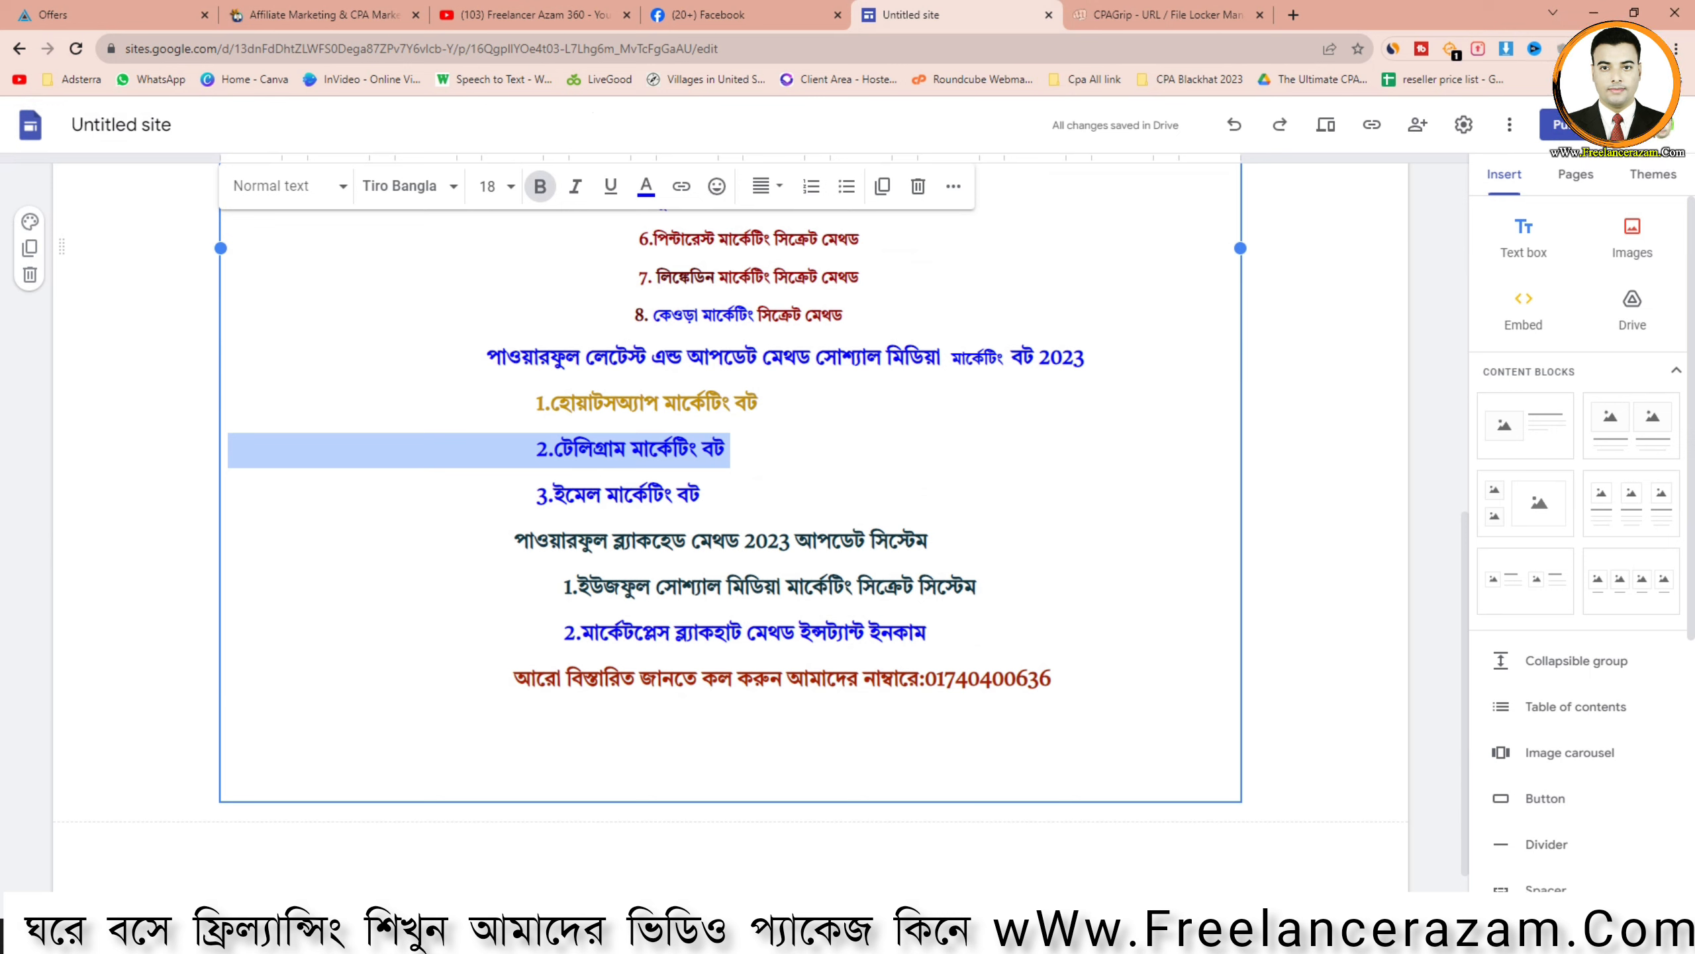
click(688, 498)
triple_click(615, 404)
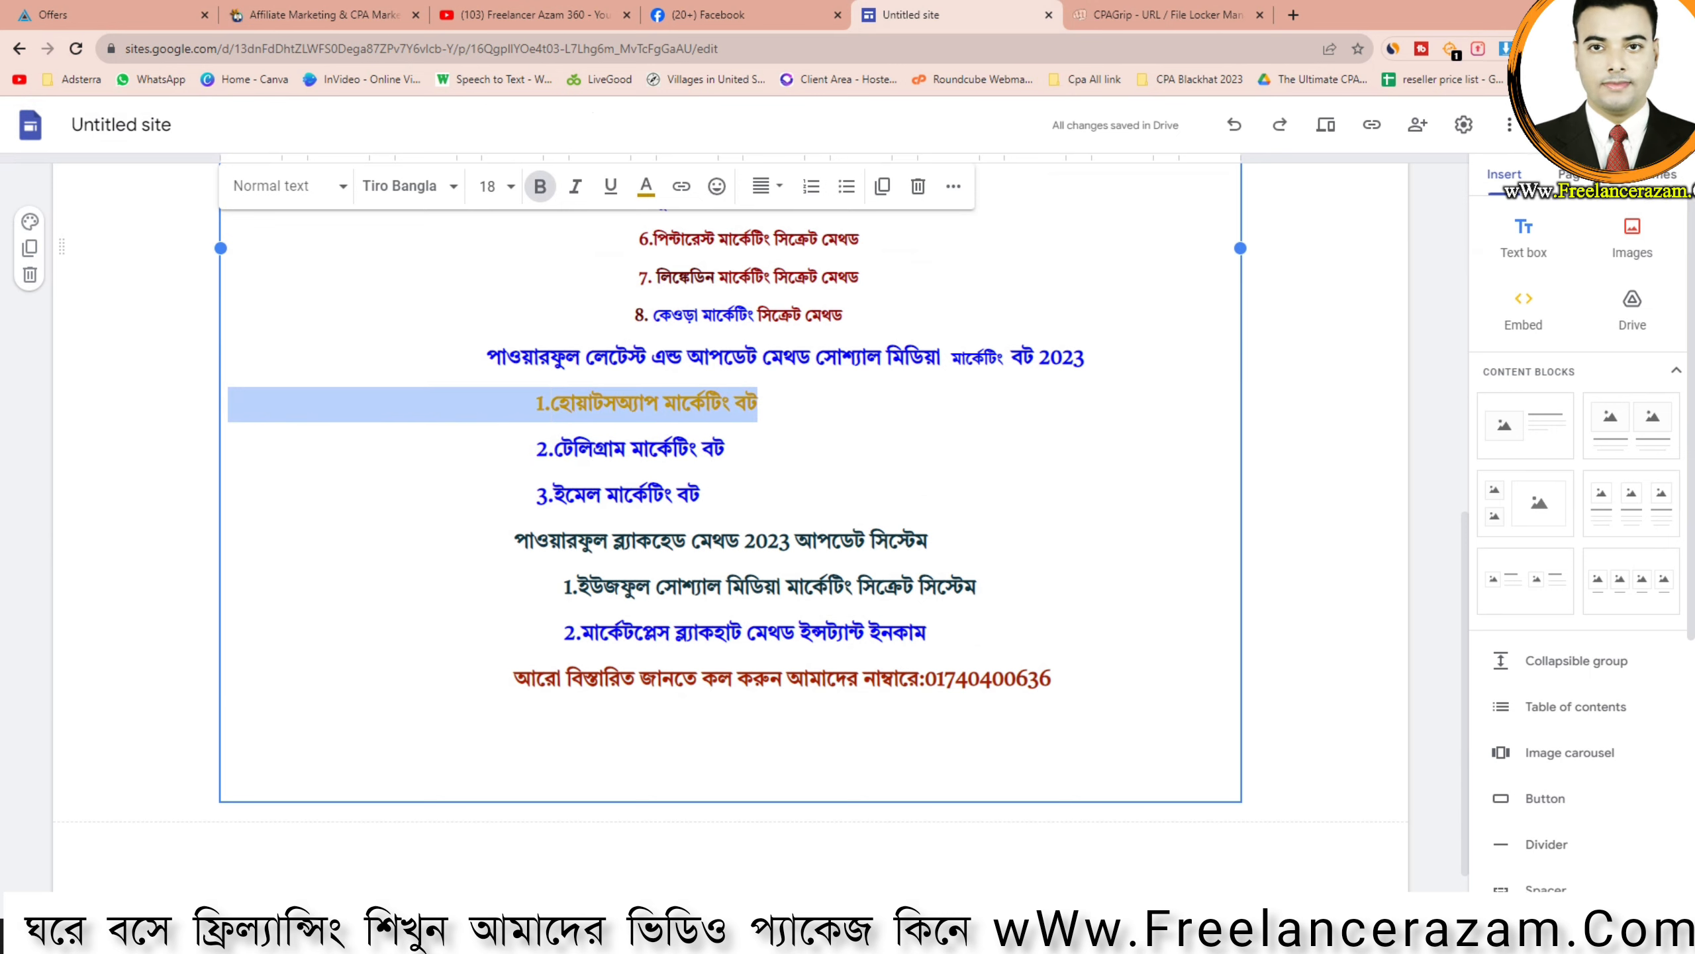
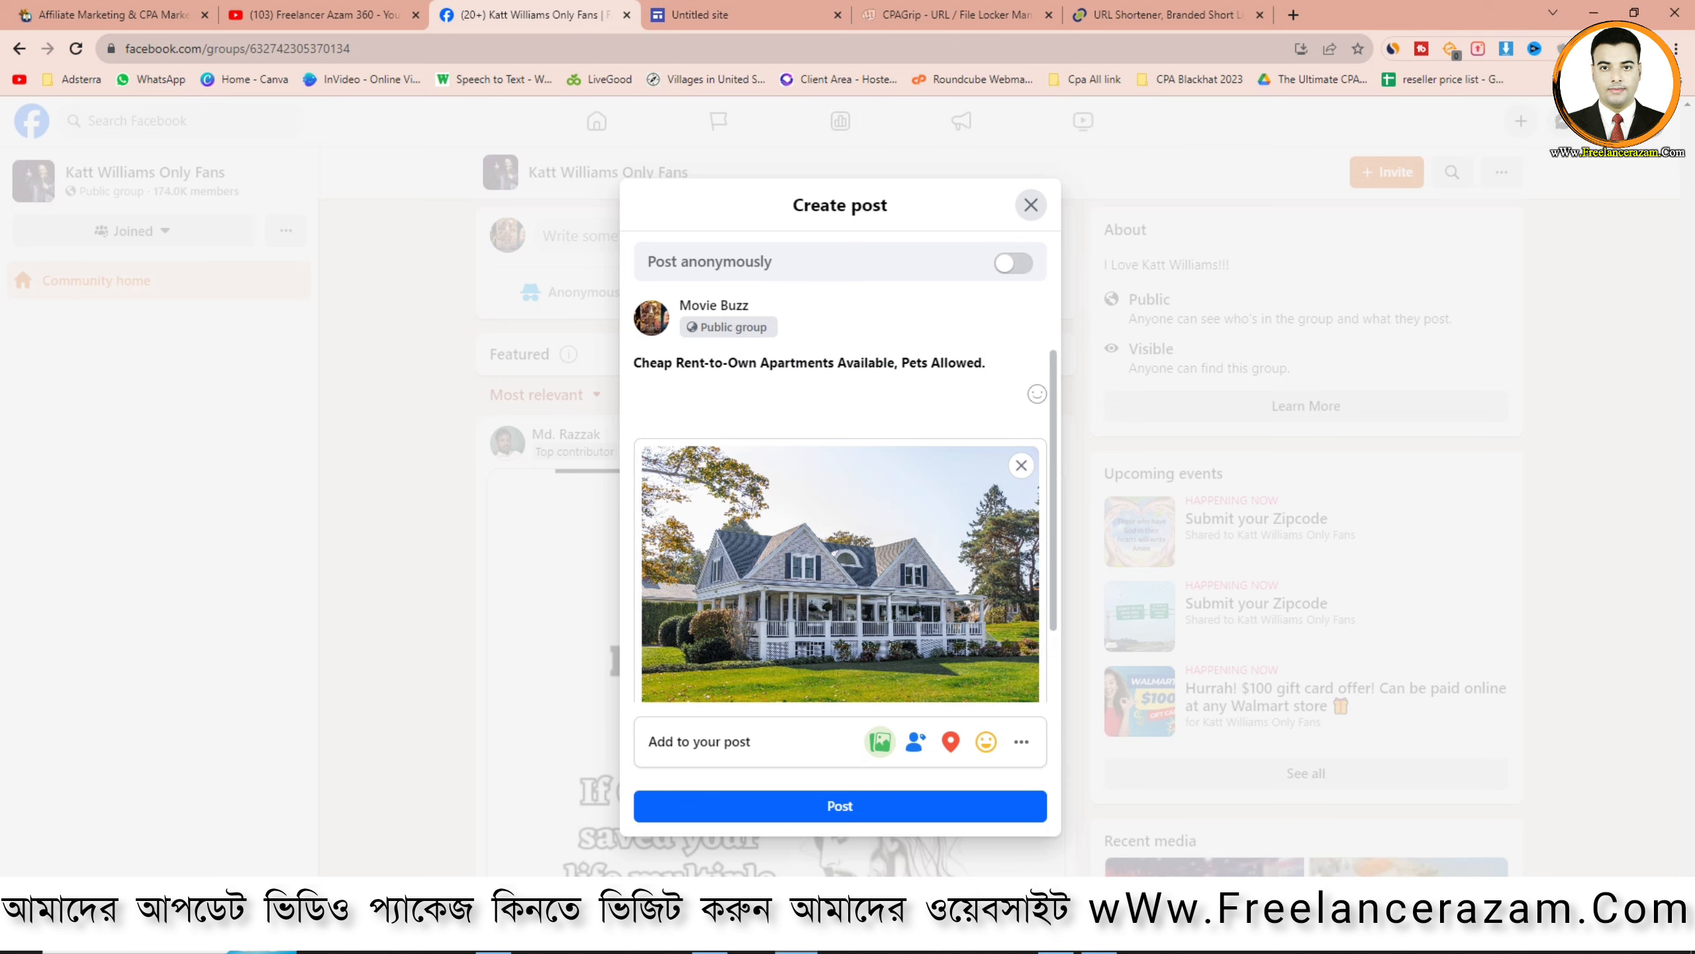
key(Return)
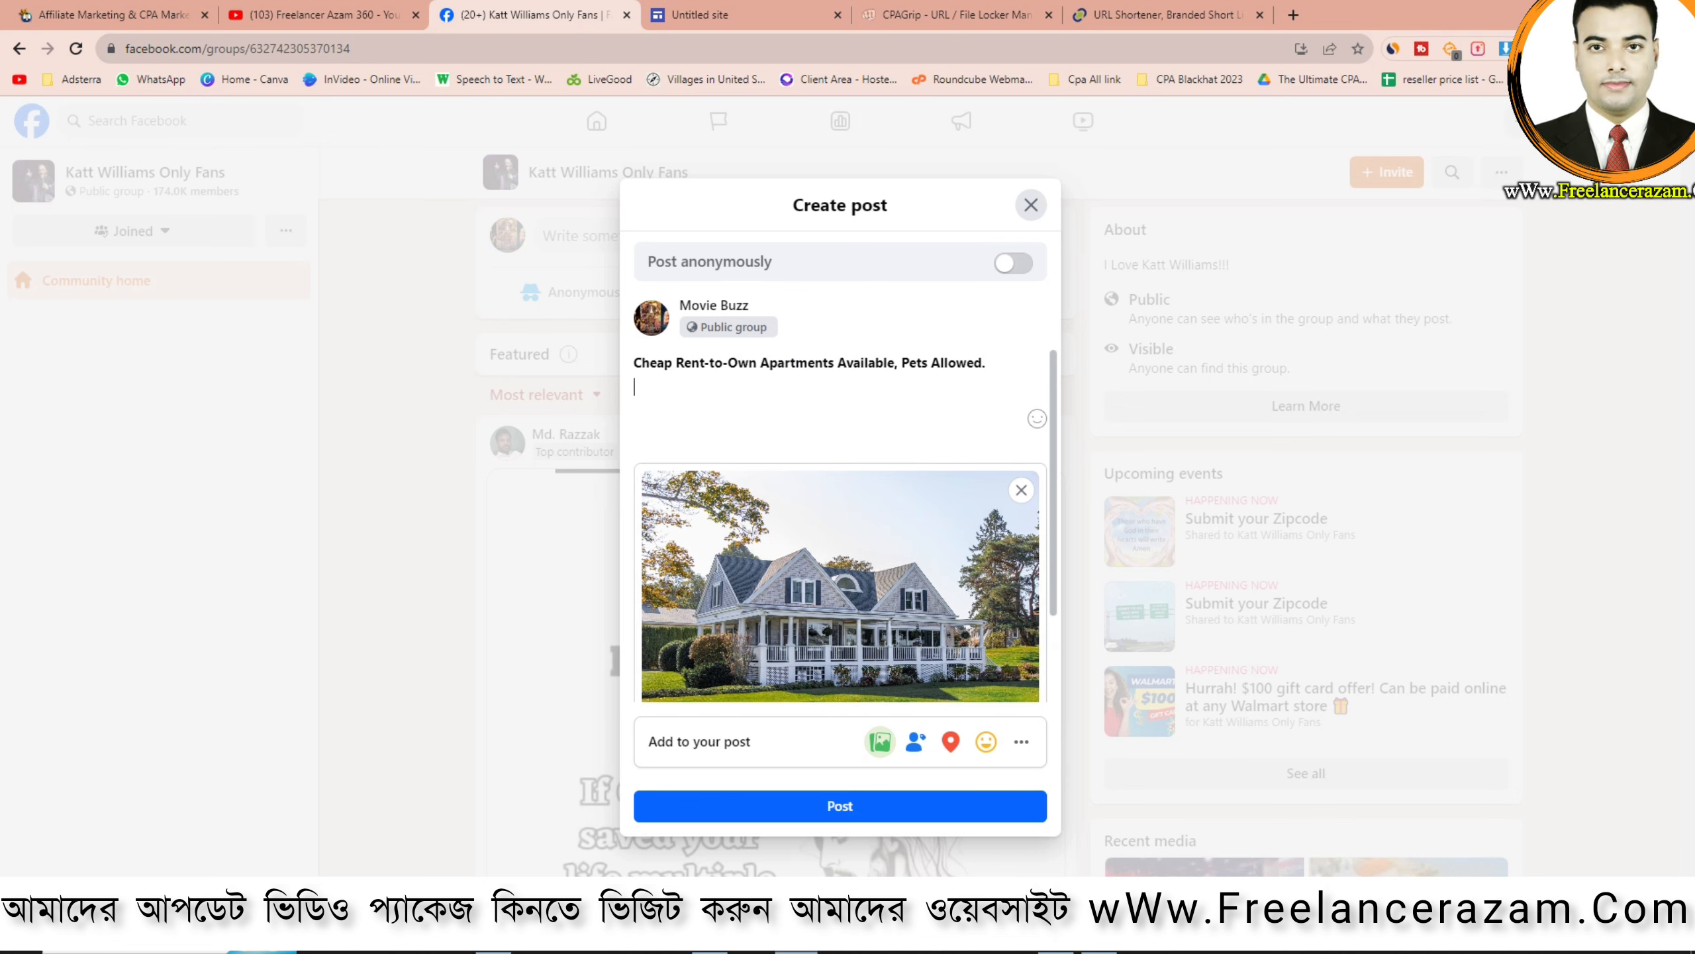
key(Return)
text(https://homerent7.godaddysites.com)
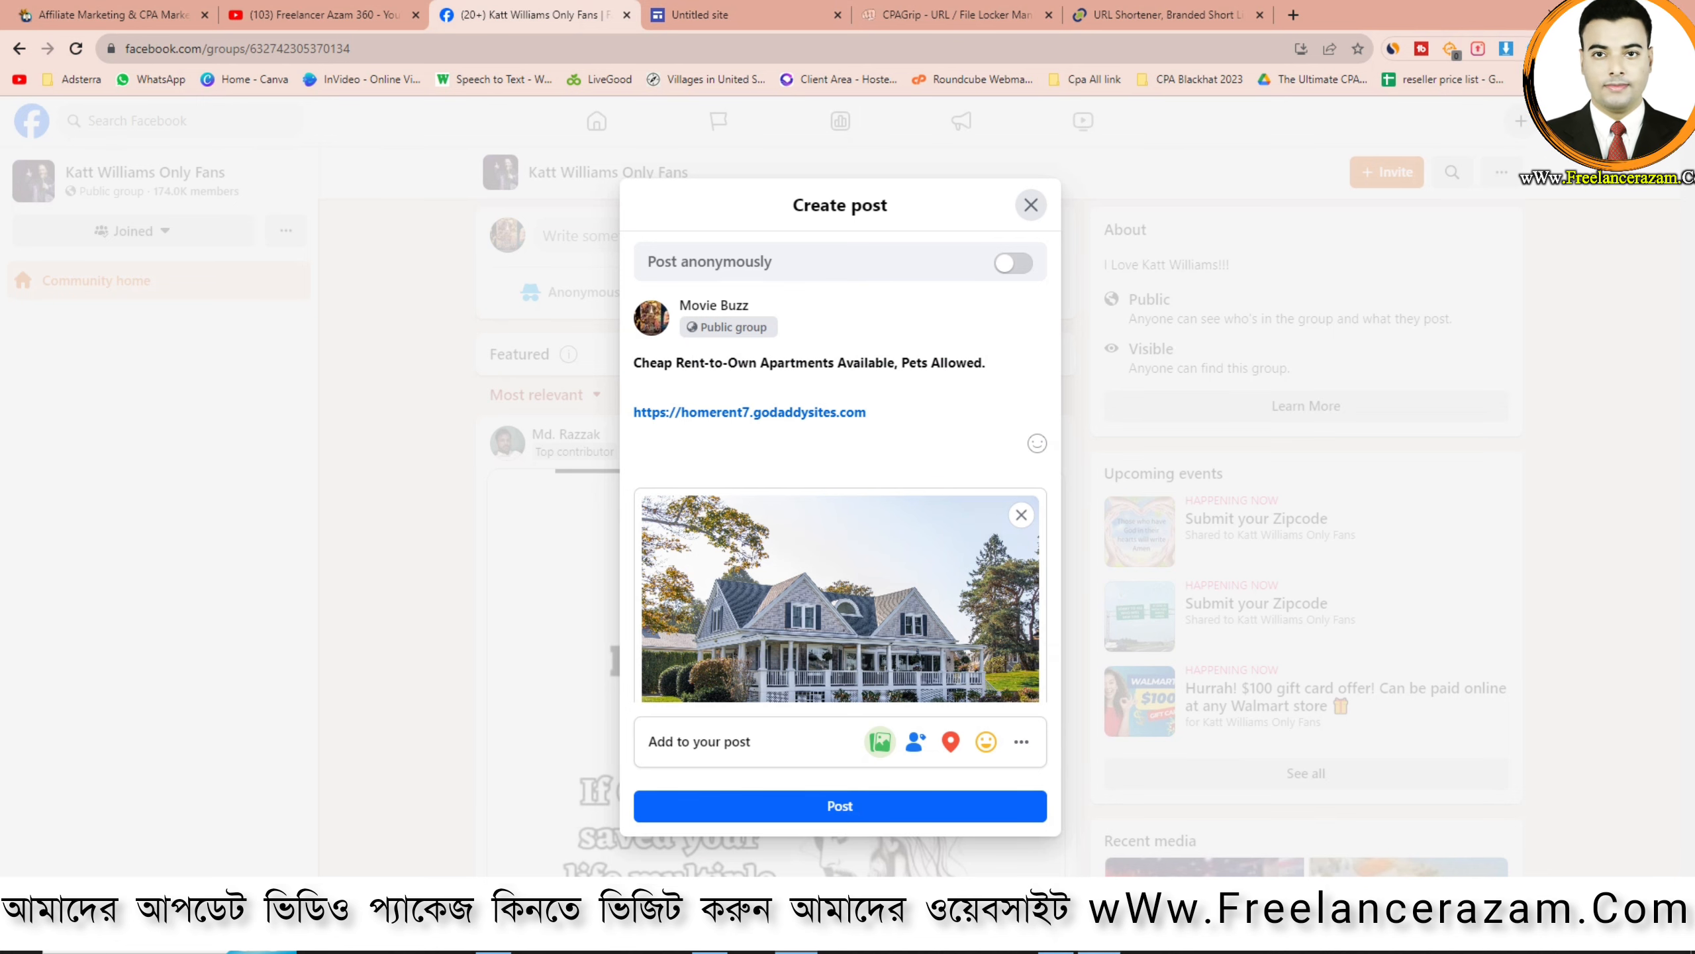
Copy the three apartment price lines and "Apply & Book Apartments Here:" from the Notepad note into the Facebook post above the link
click(1099, 938)
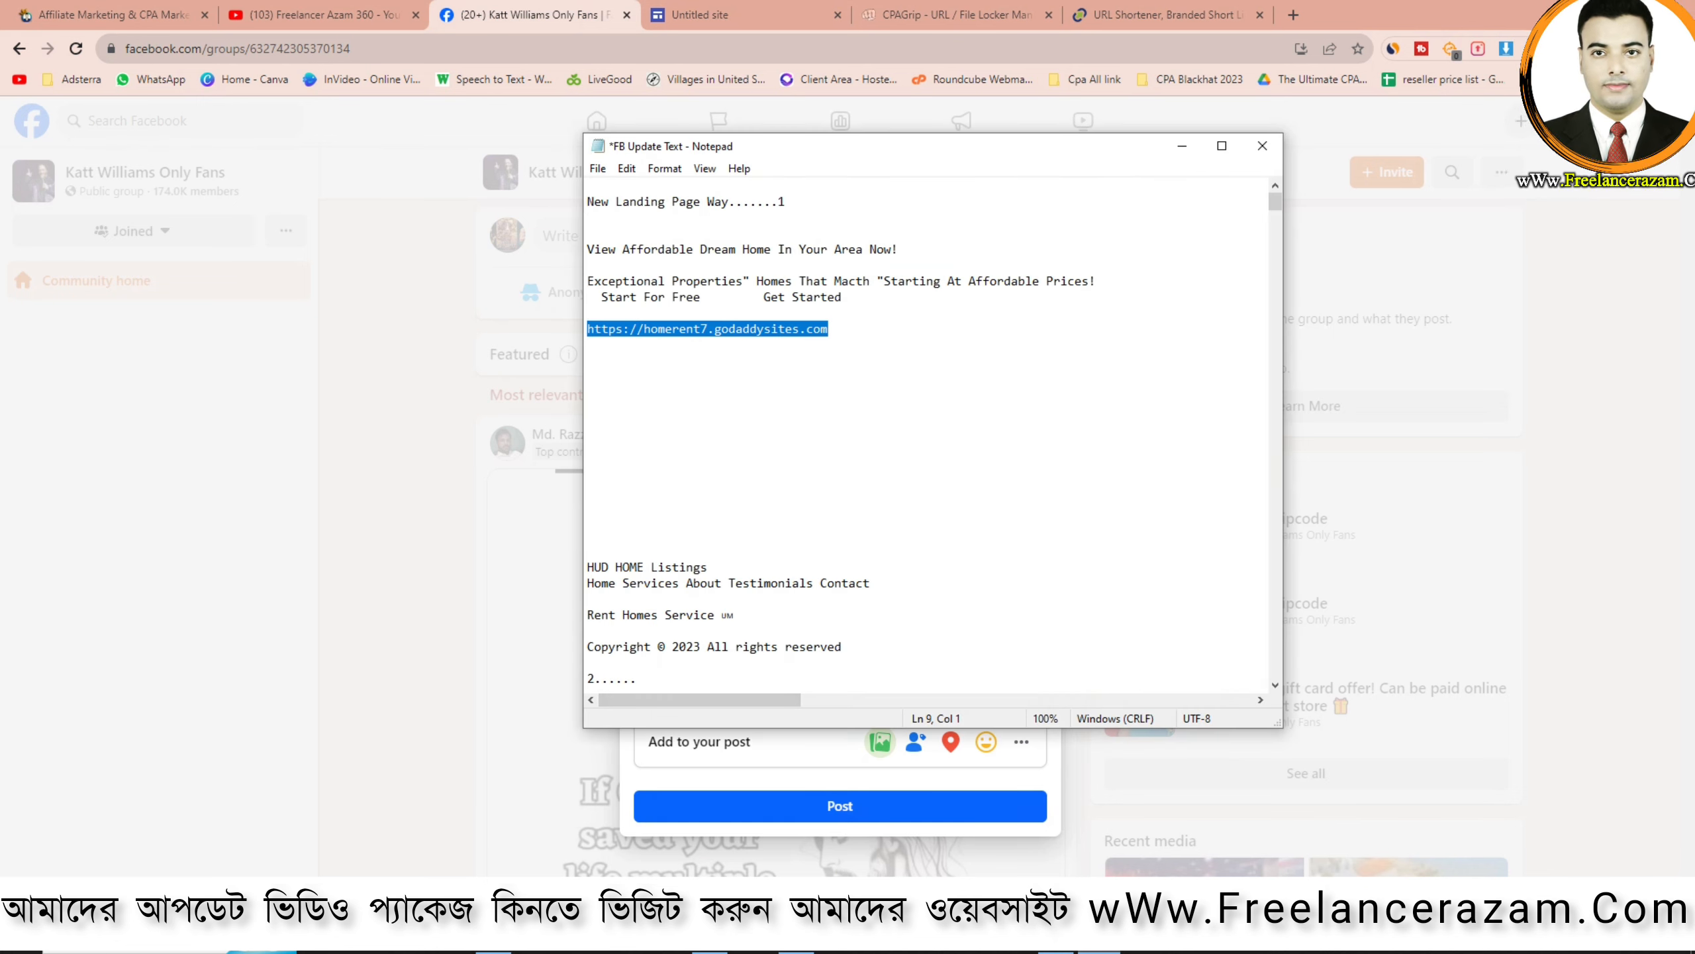
scroll(928, 433, down, 7)
drag(588, 376, 791, 424)
right_click(756, 401)
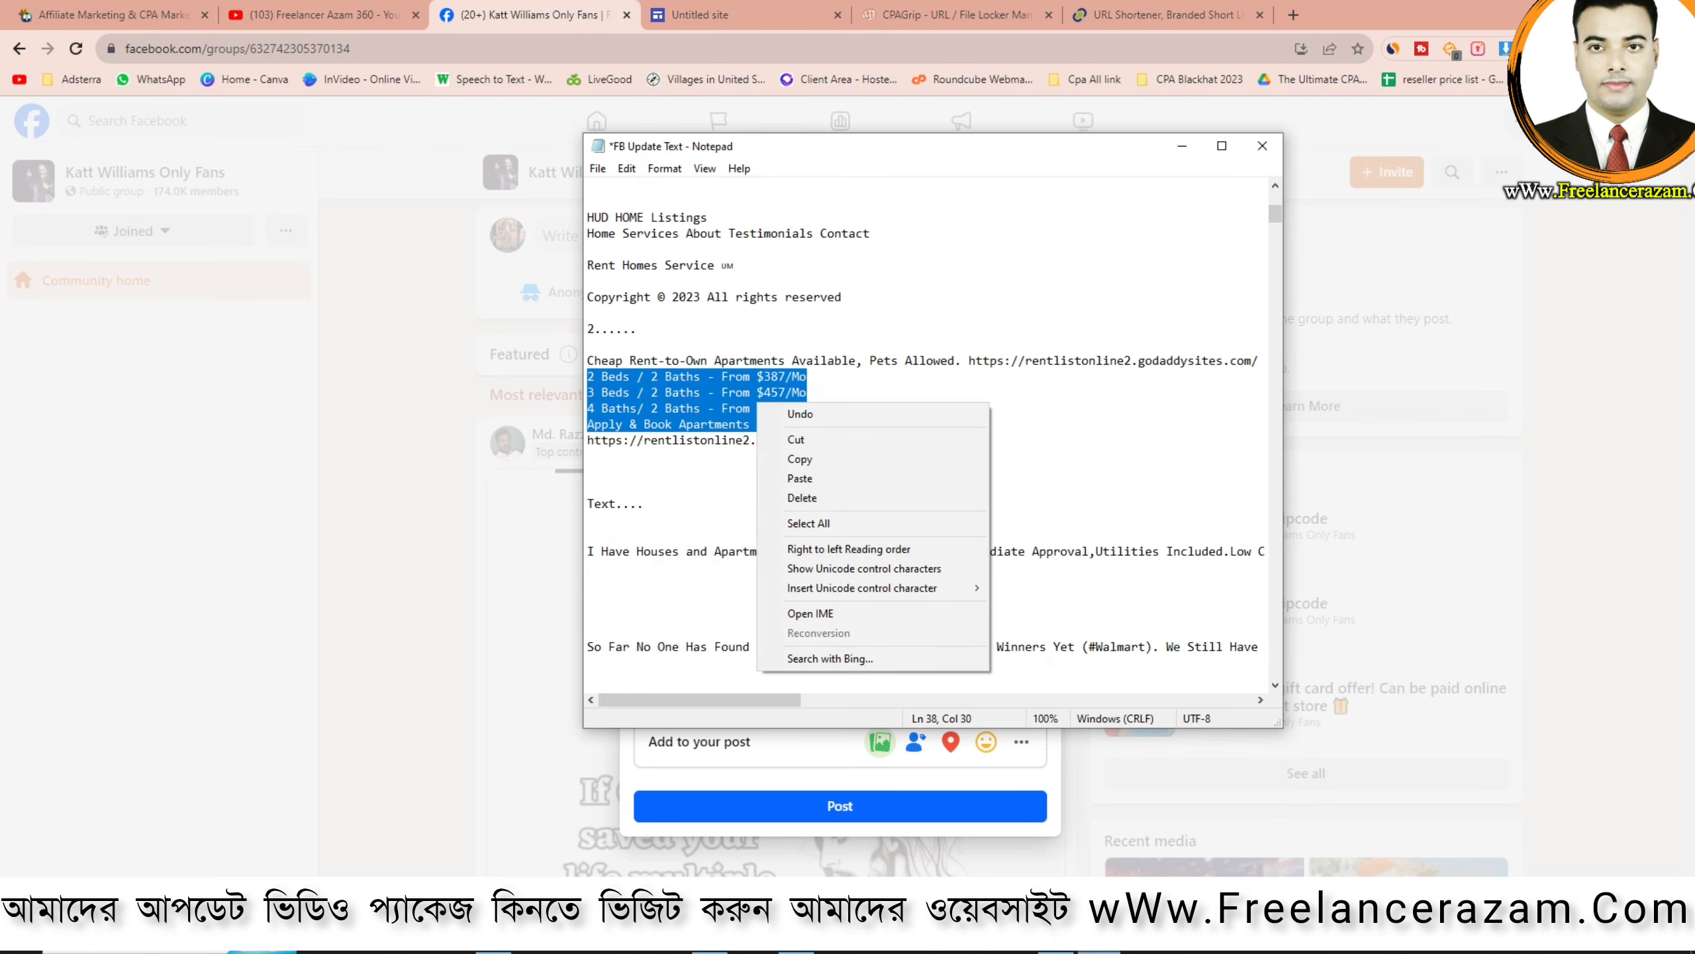
click(777, 458)
click(1182, 145)
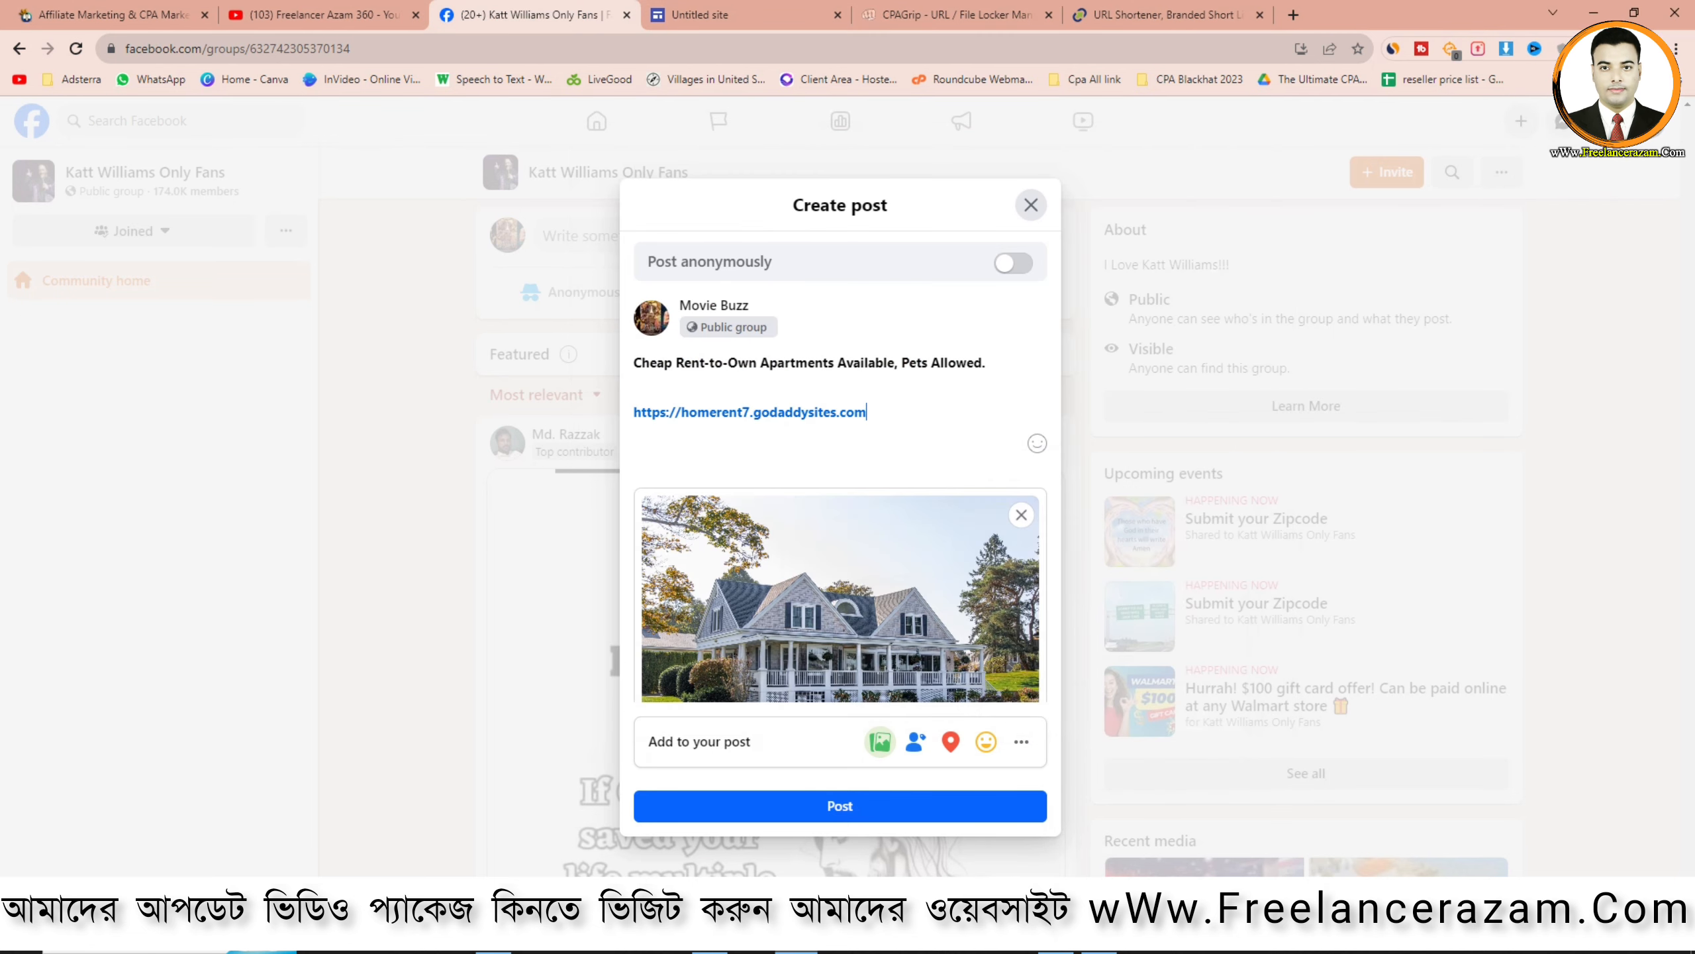
key(ctrl+v)
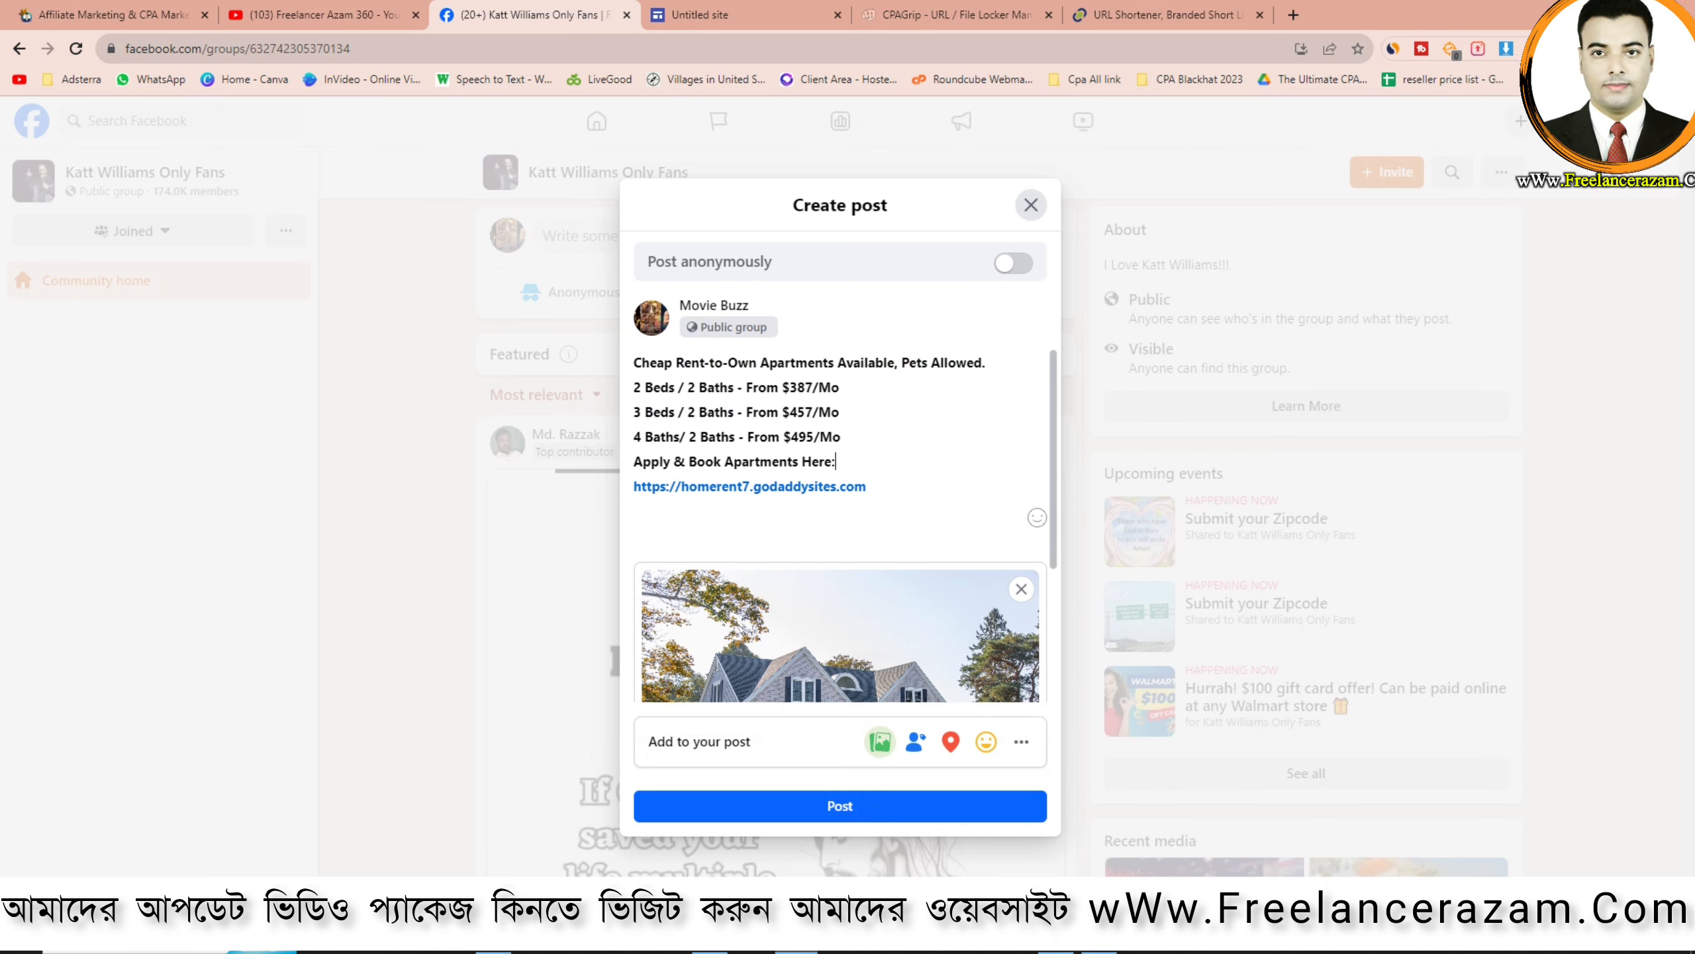
Set the monthly price to $287 in the 2 Beds line and $357 in the 3 Beds line of the post
key(BackSpace)
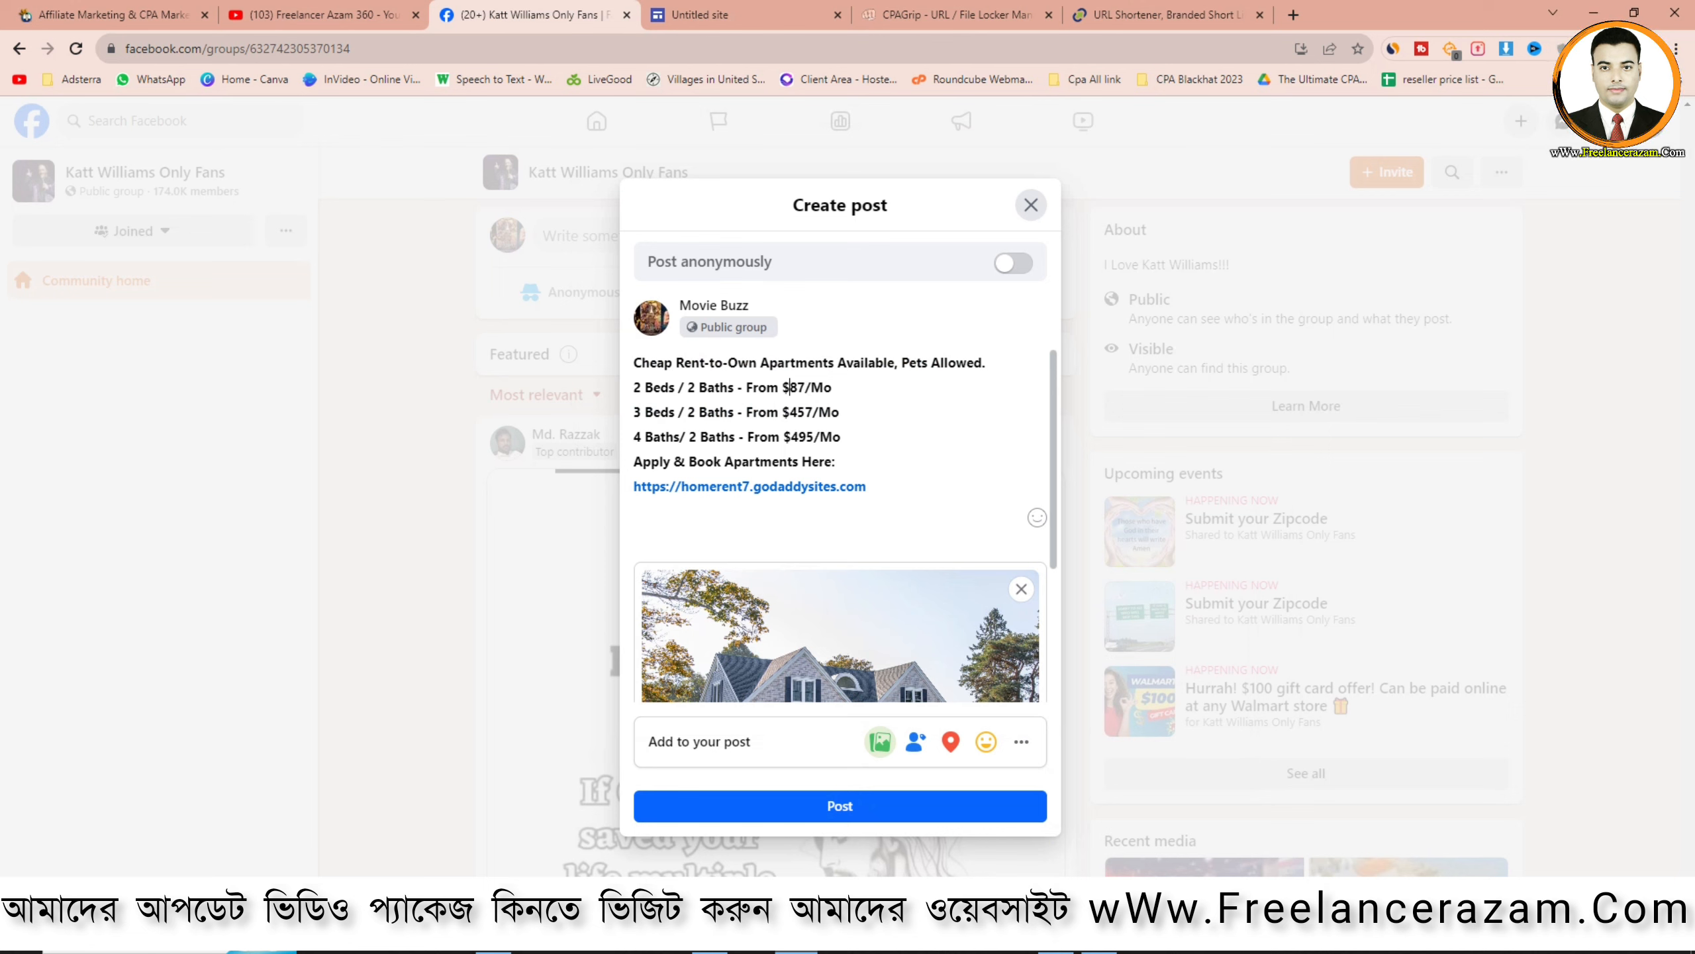
text(2)
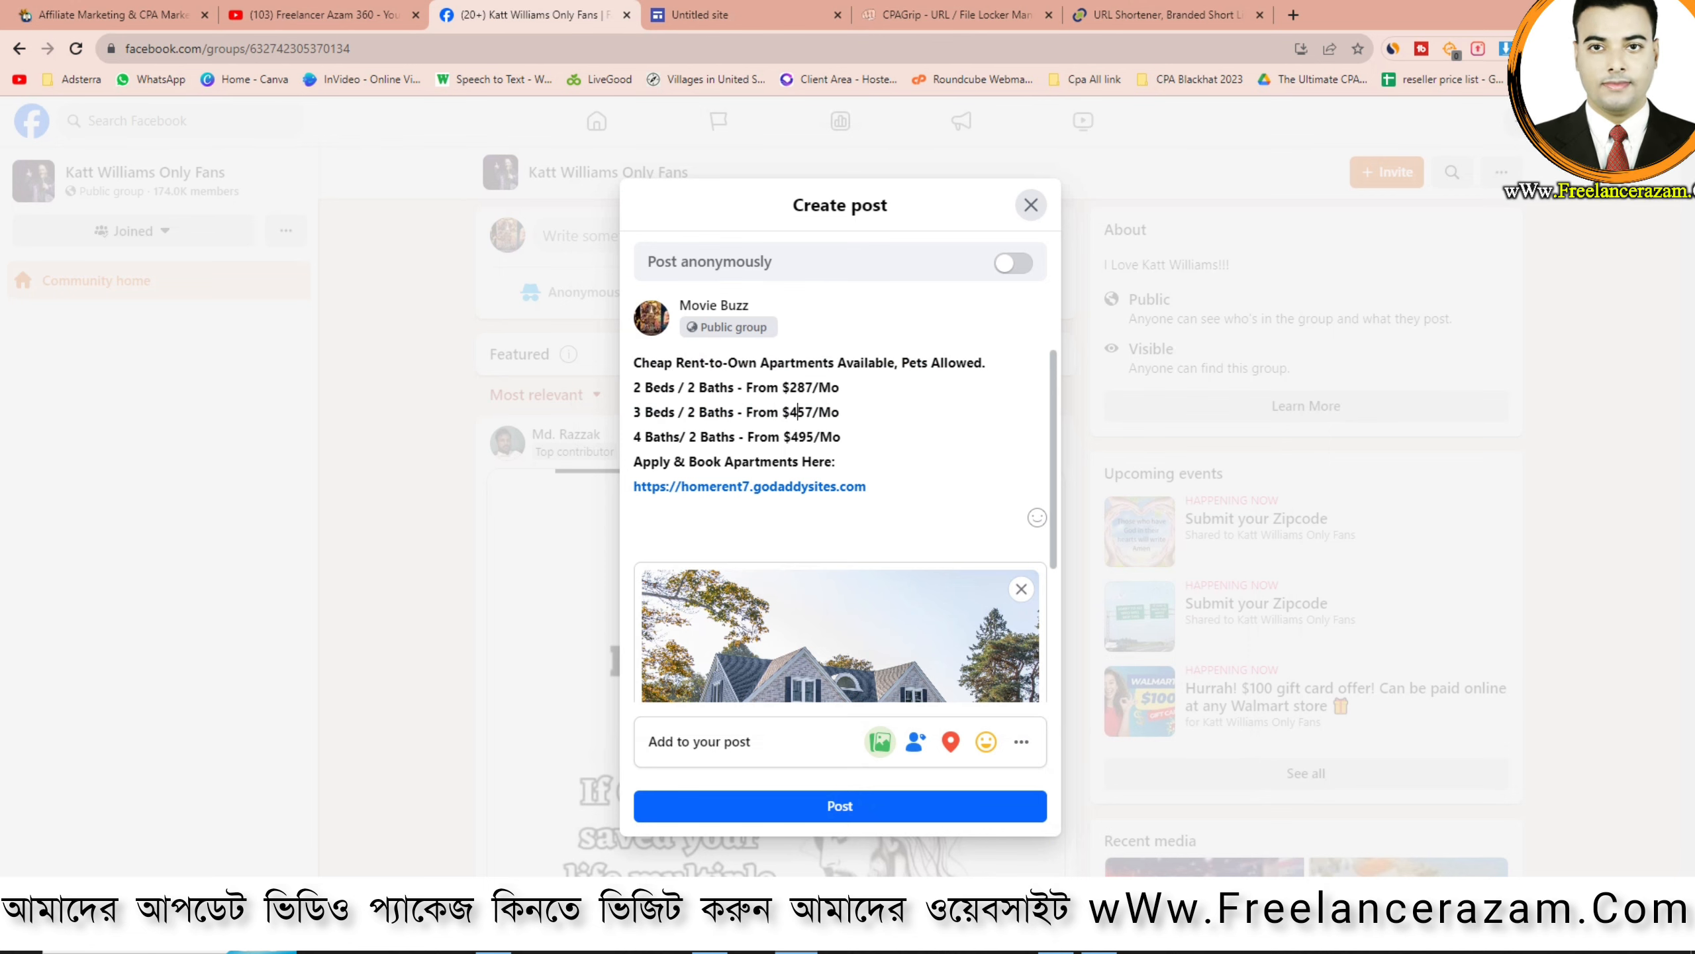
key(BackSpace)
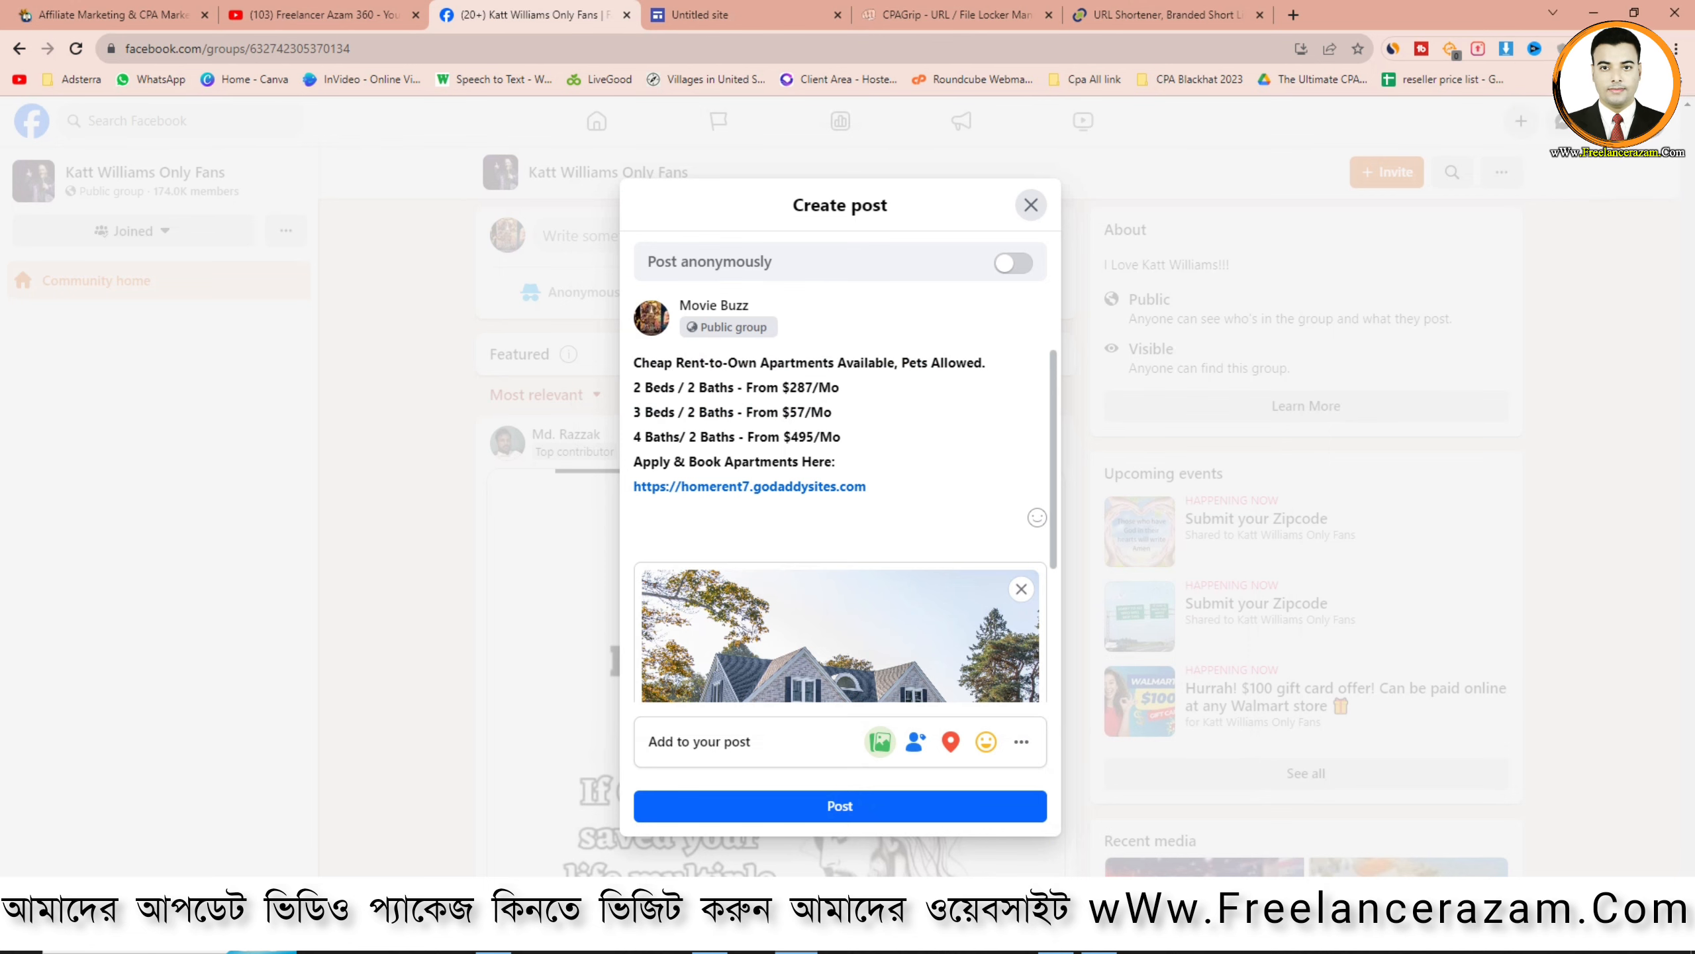
text(3)
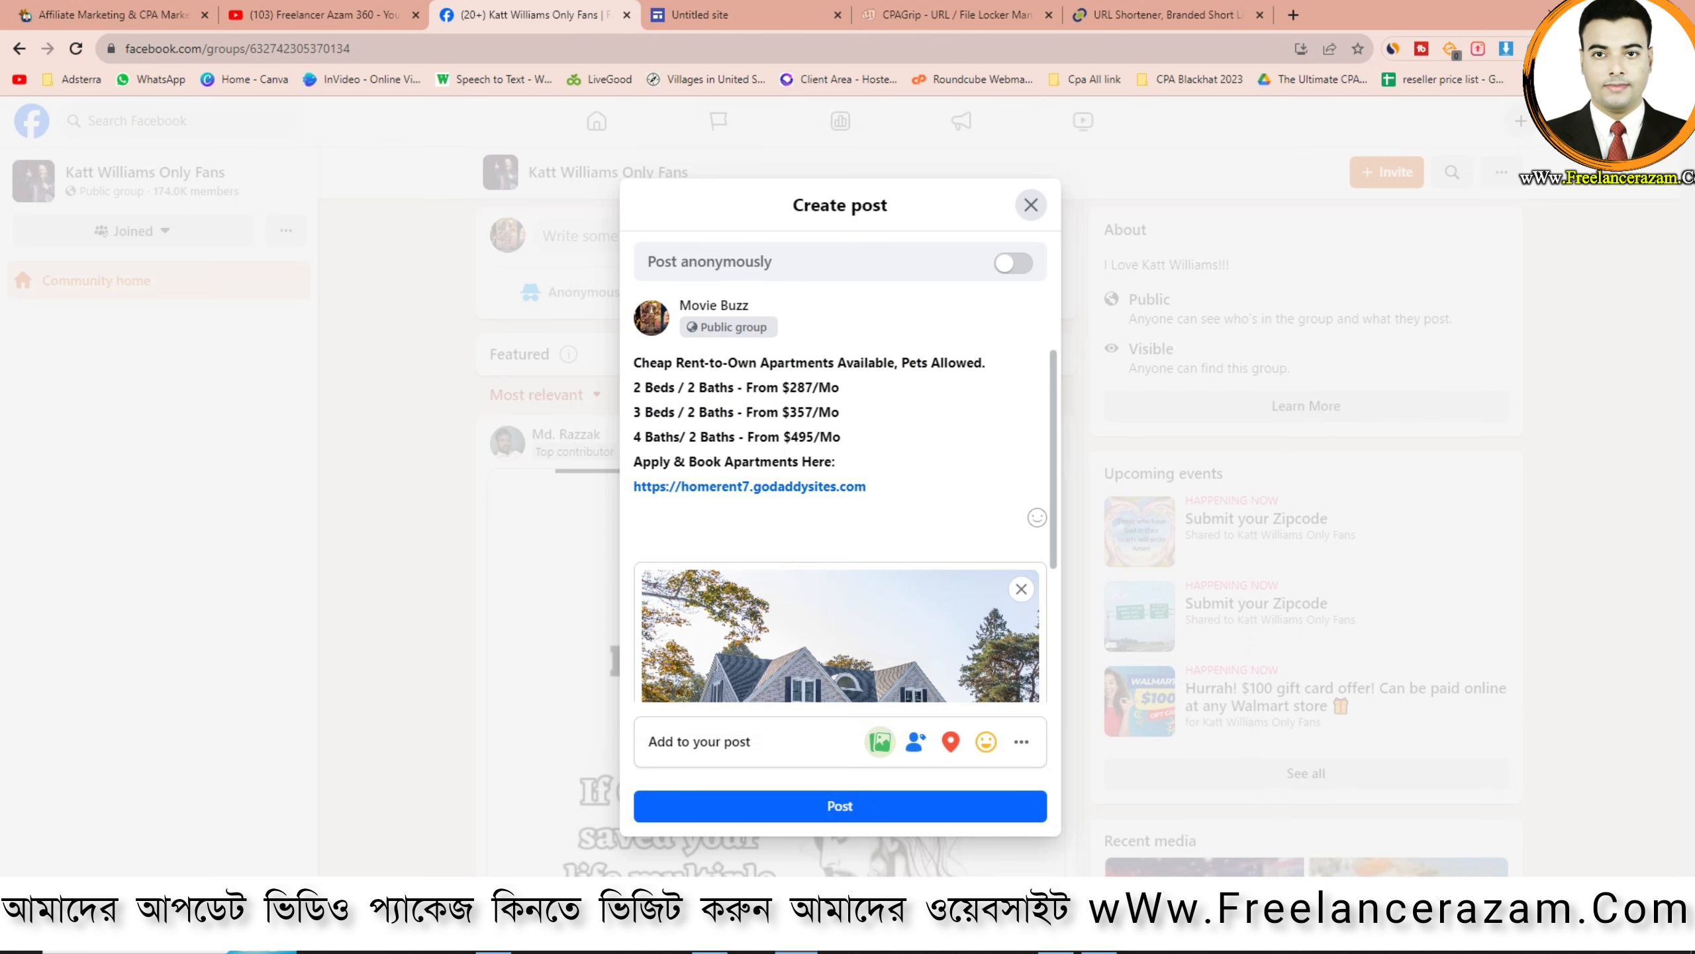
Try a price of $295/Mo in the 4 Baths line of the post, restoring it to $495/Mo
key(BackSpace)
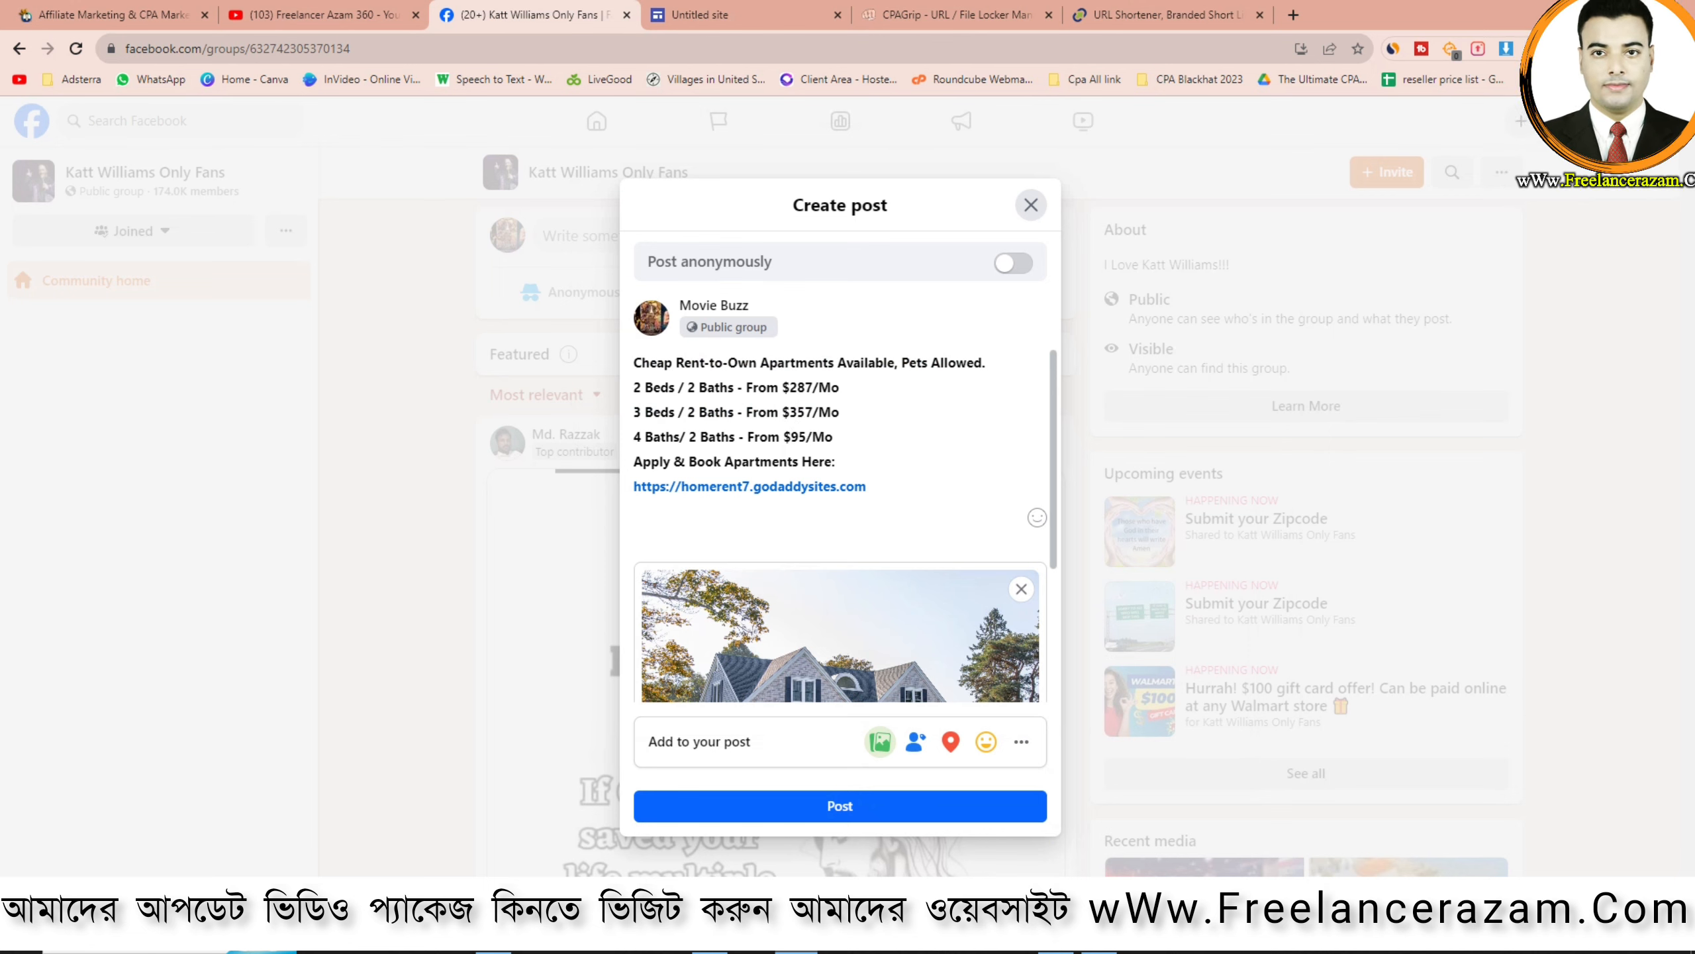
text(2)
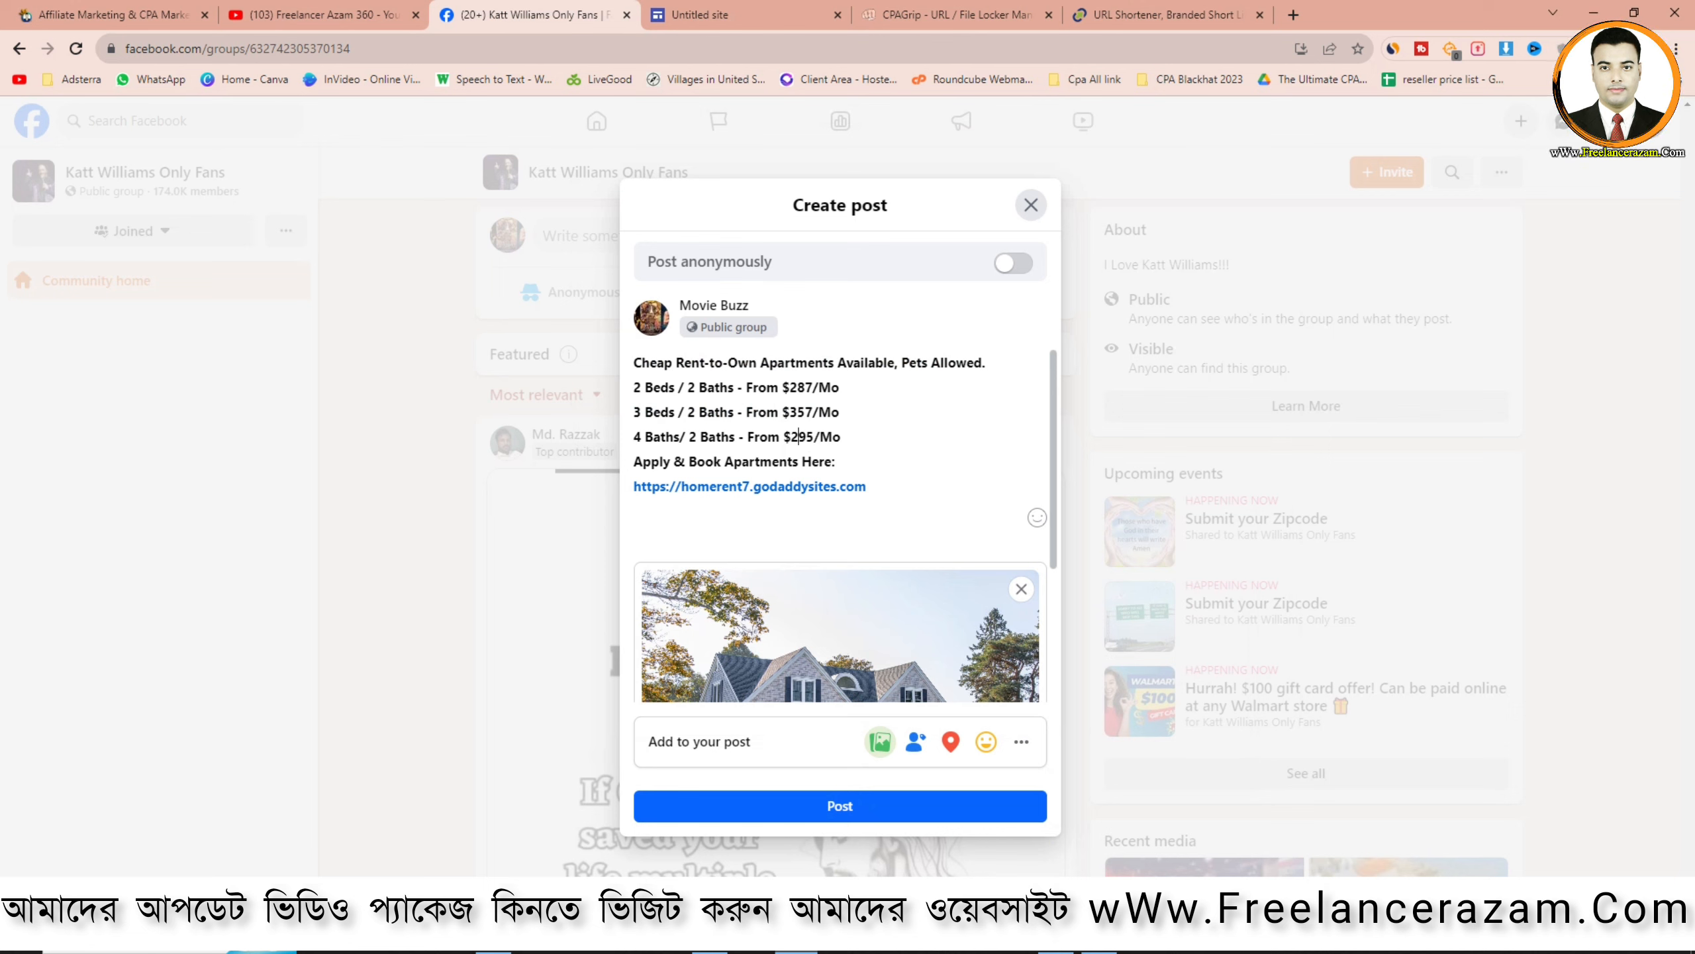
key(BackSpace)
text(4)
Add two pointing-down hand emojis and one pointing-right hand emoji after "Apply & Book Apartments Here:" in the post
click(1036, 518)
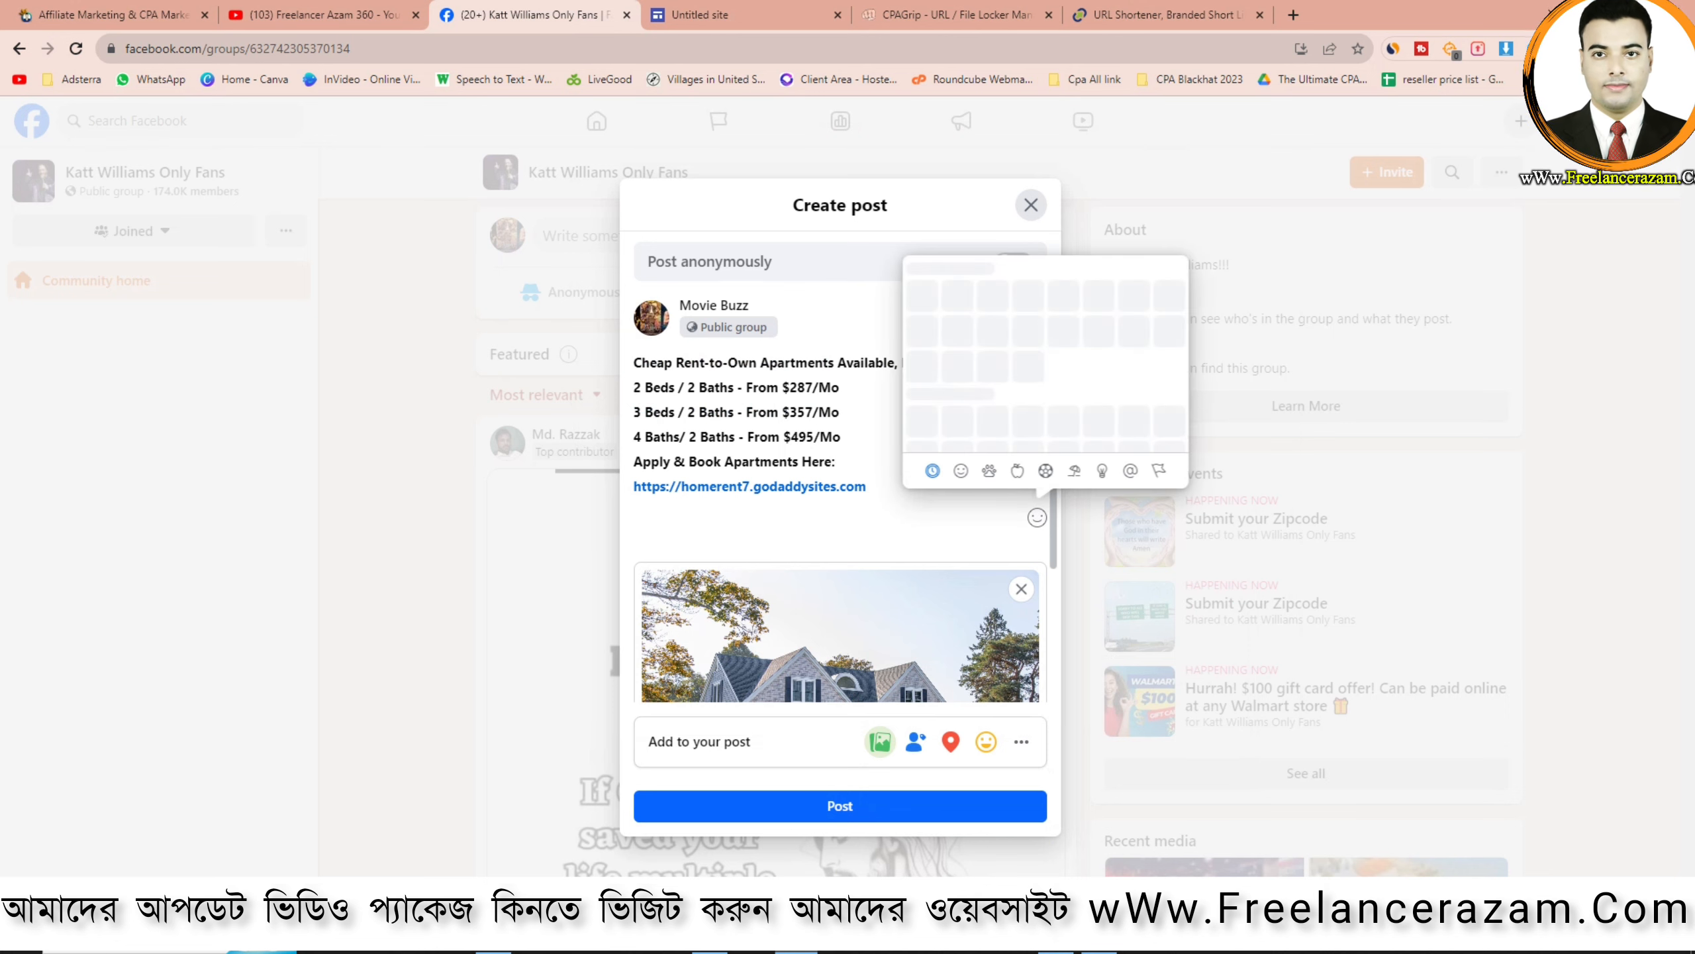
scroll(993, 294, down, 5)
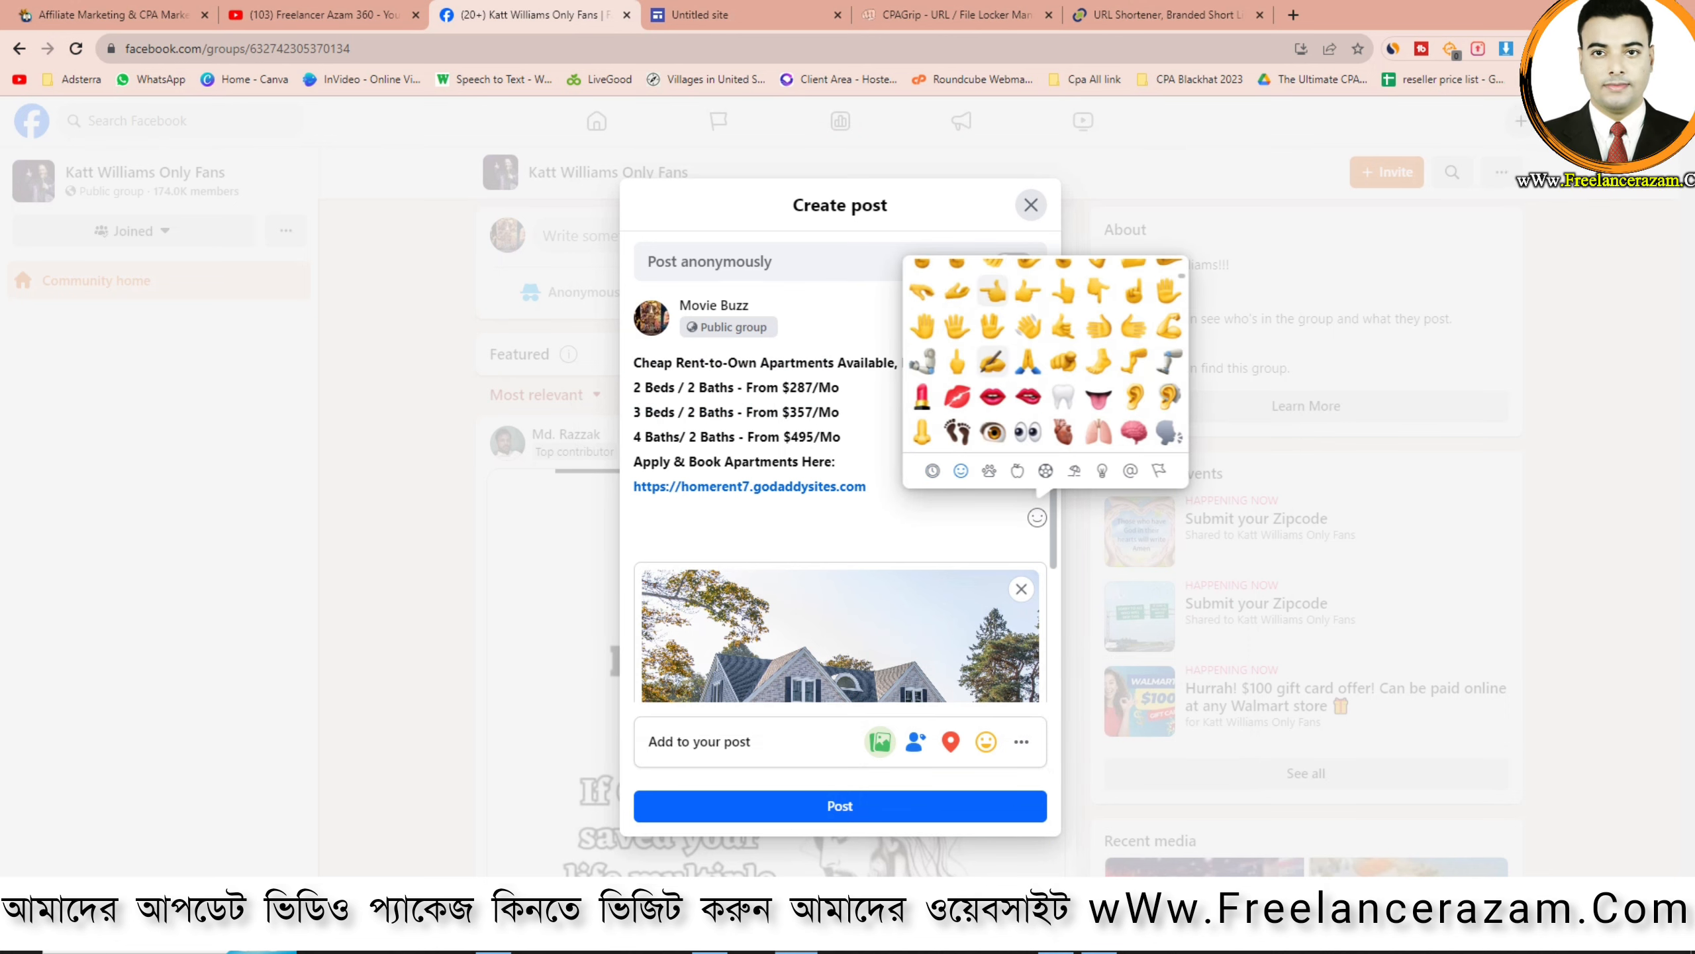
click(1098, 291)
click(1097, 291)
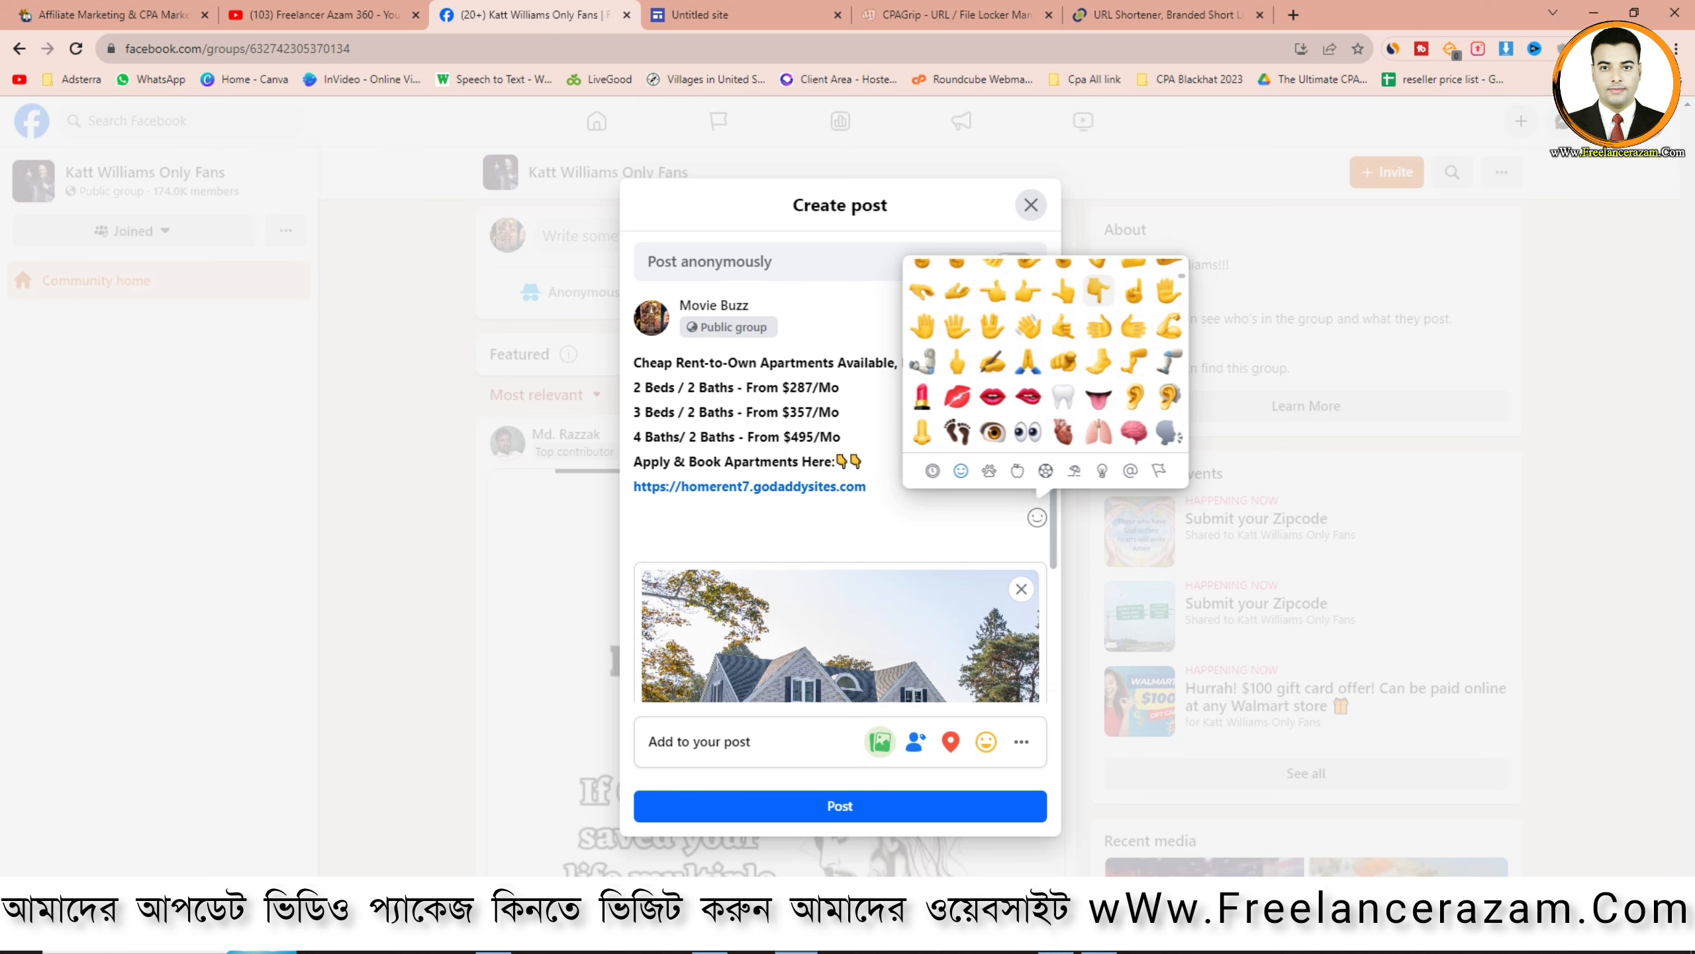
click(1028, 291)
Add the suggested hashtags #home, #homedecor and #homebuying on a new line below the website link
click(888, 520)
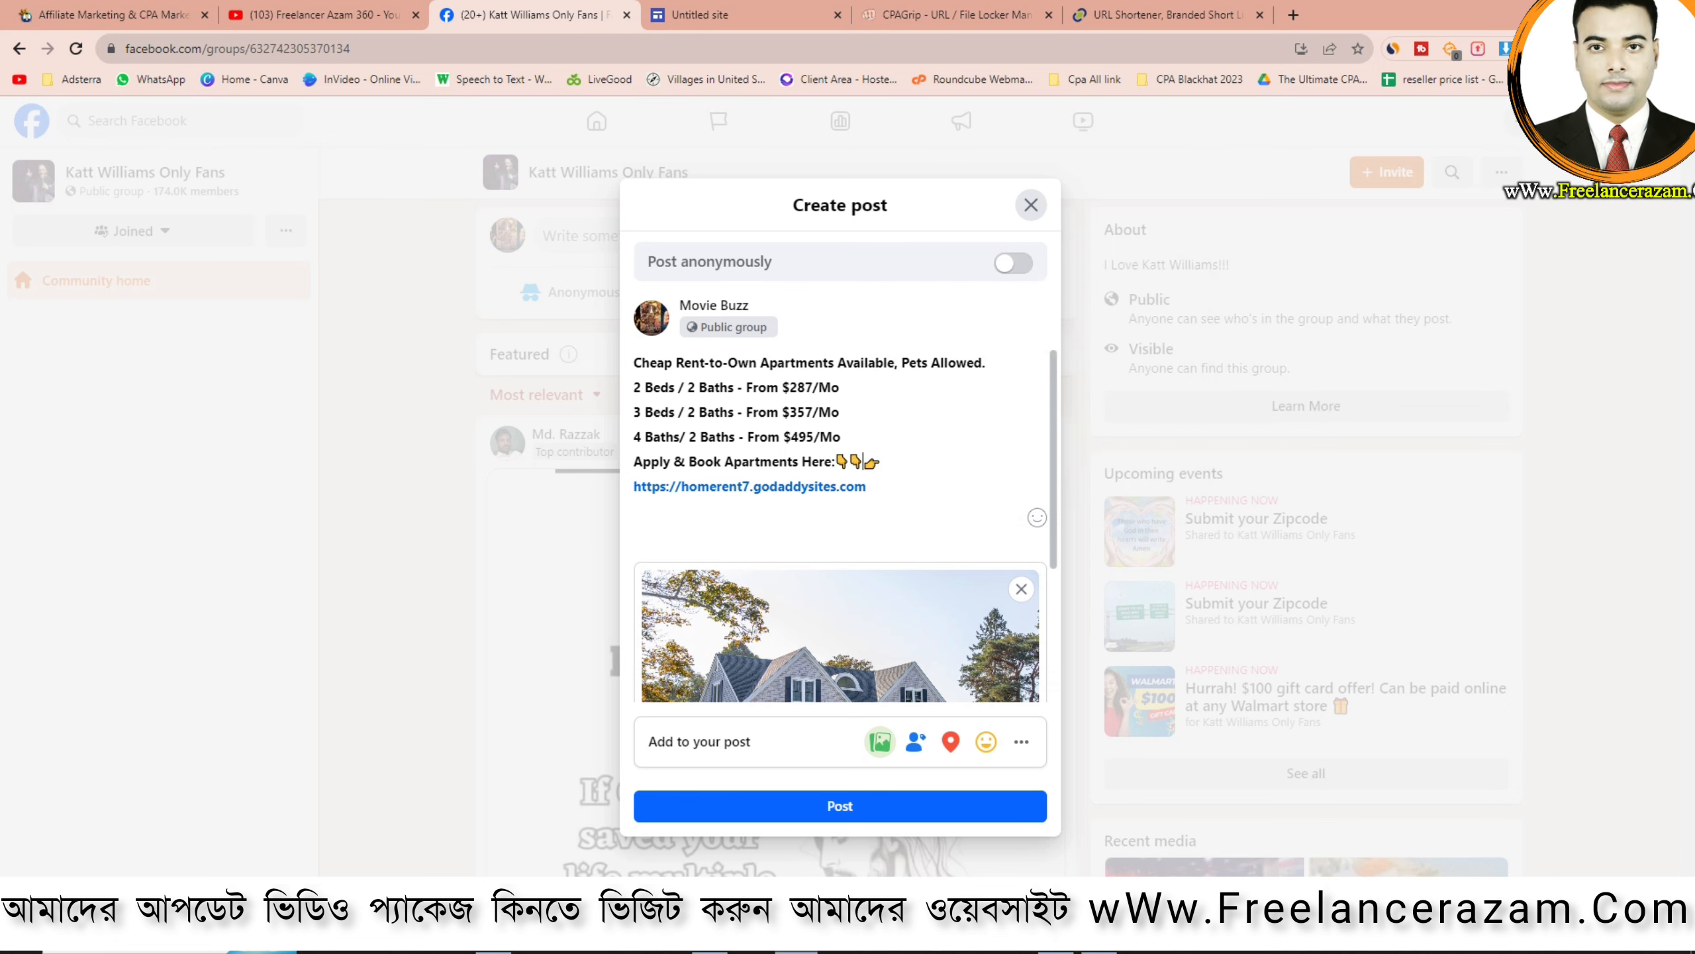
scroll(868, 535, down, 3)
scroll(841, 521, up, 3)
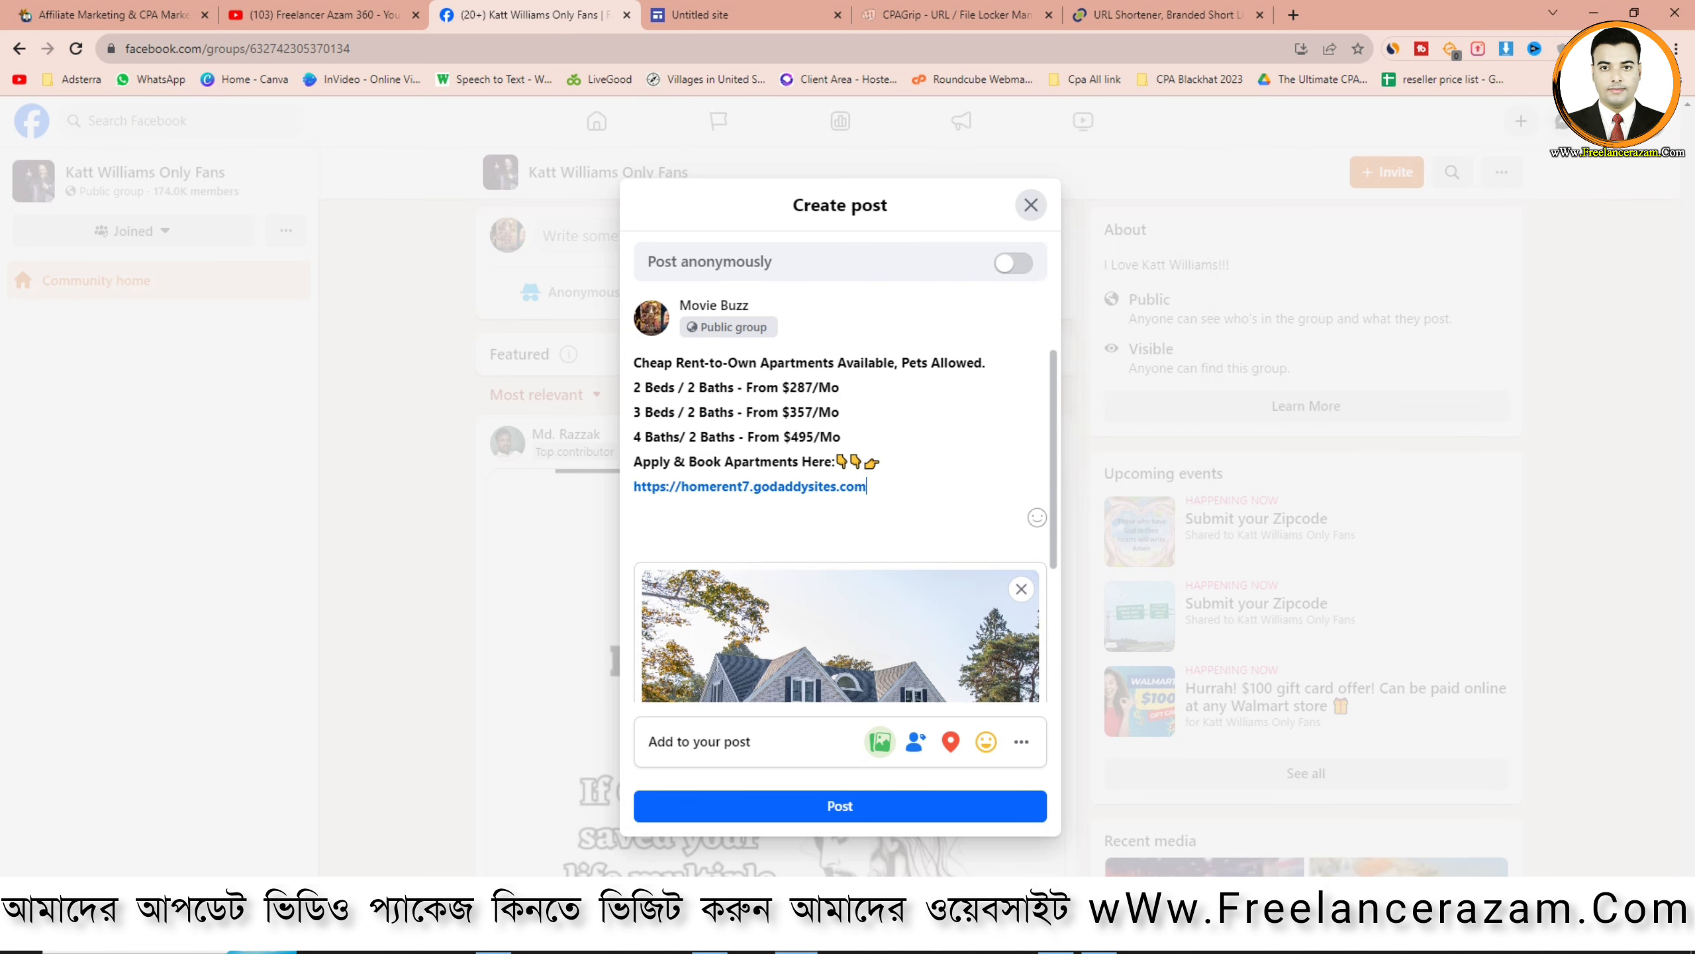
key(Return)
text(#)
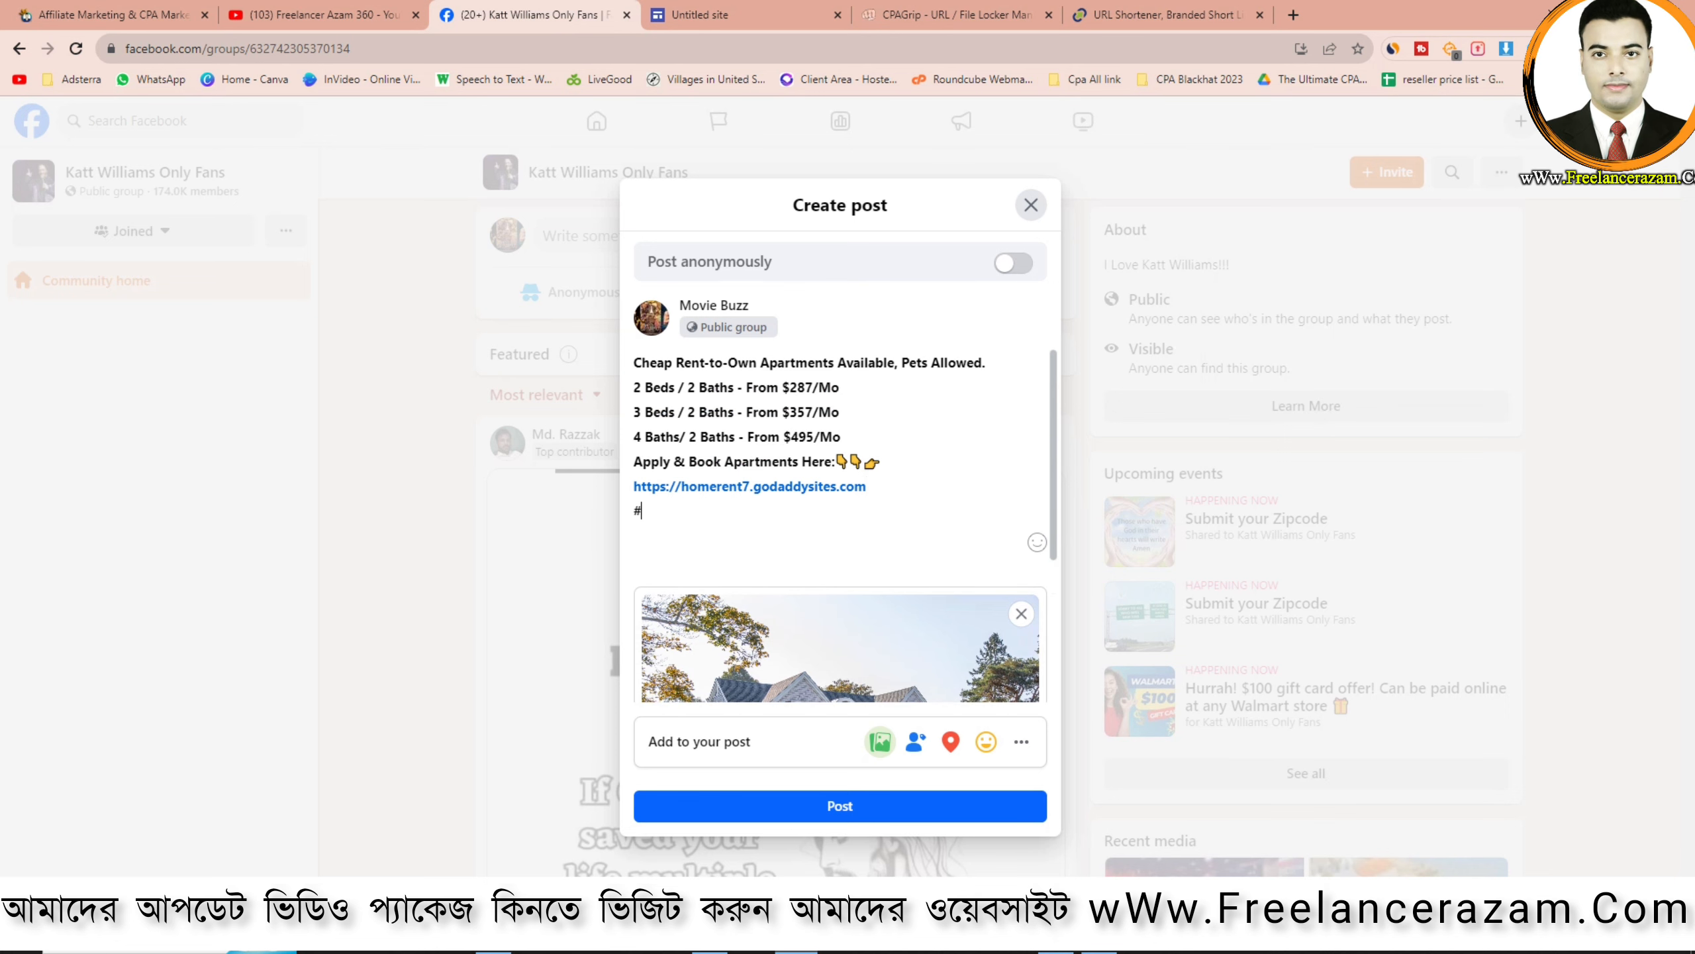
text(Home)
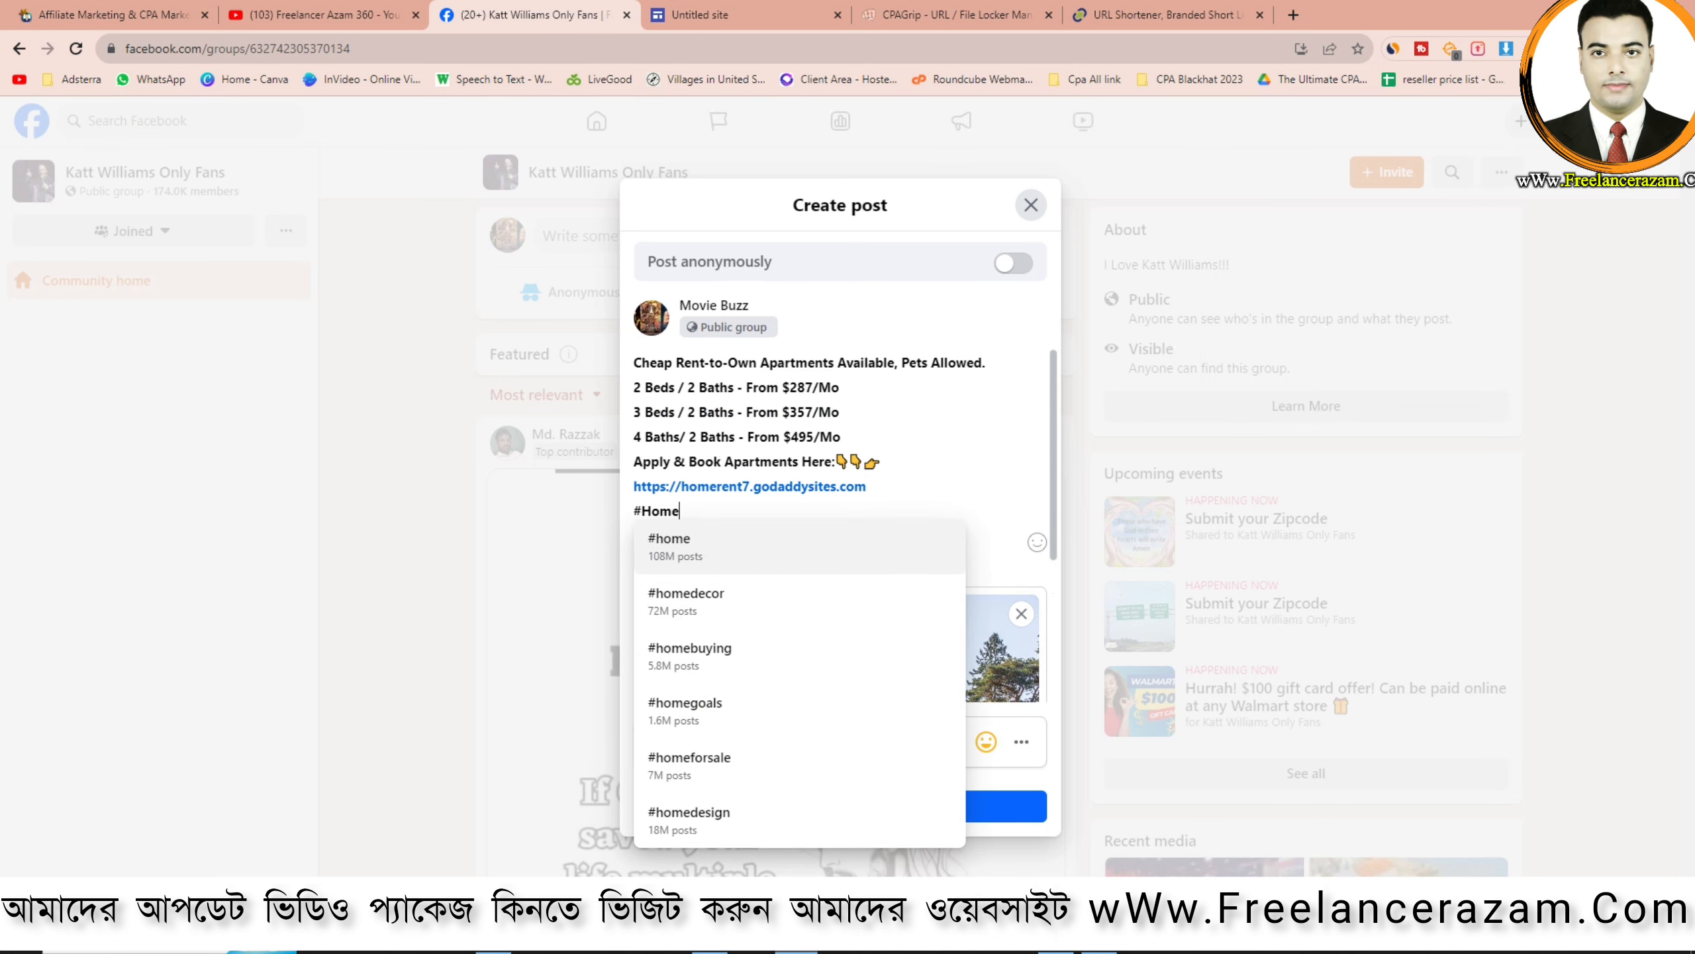
key(Return)
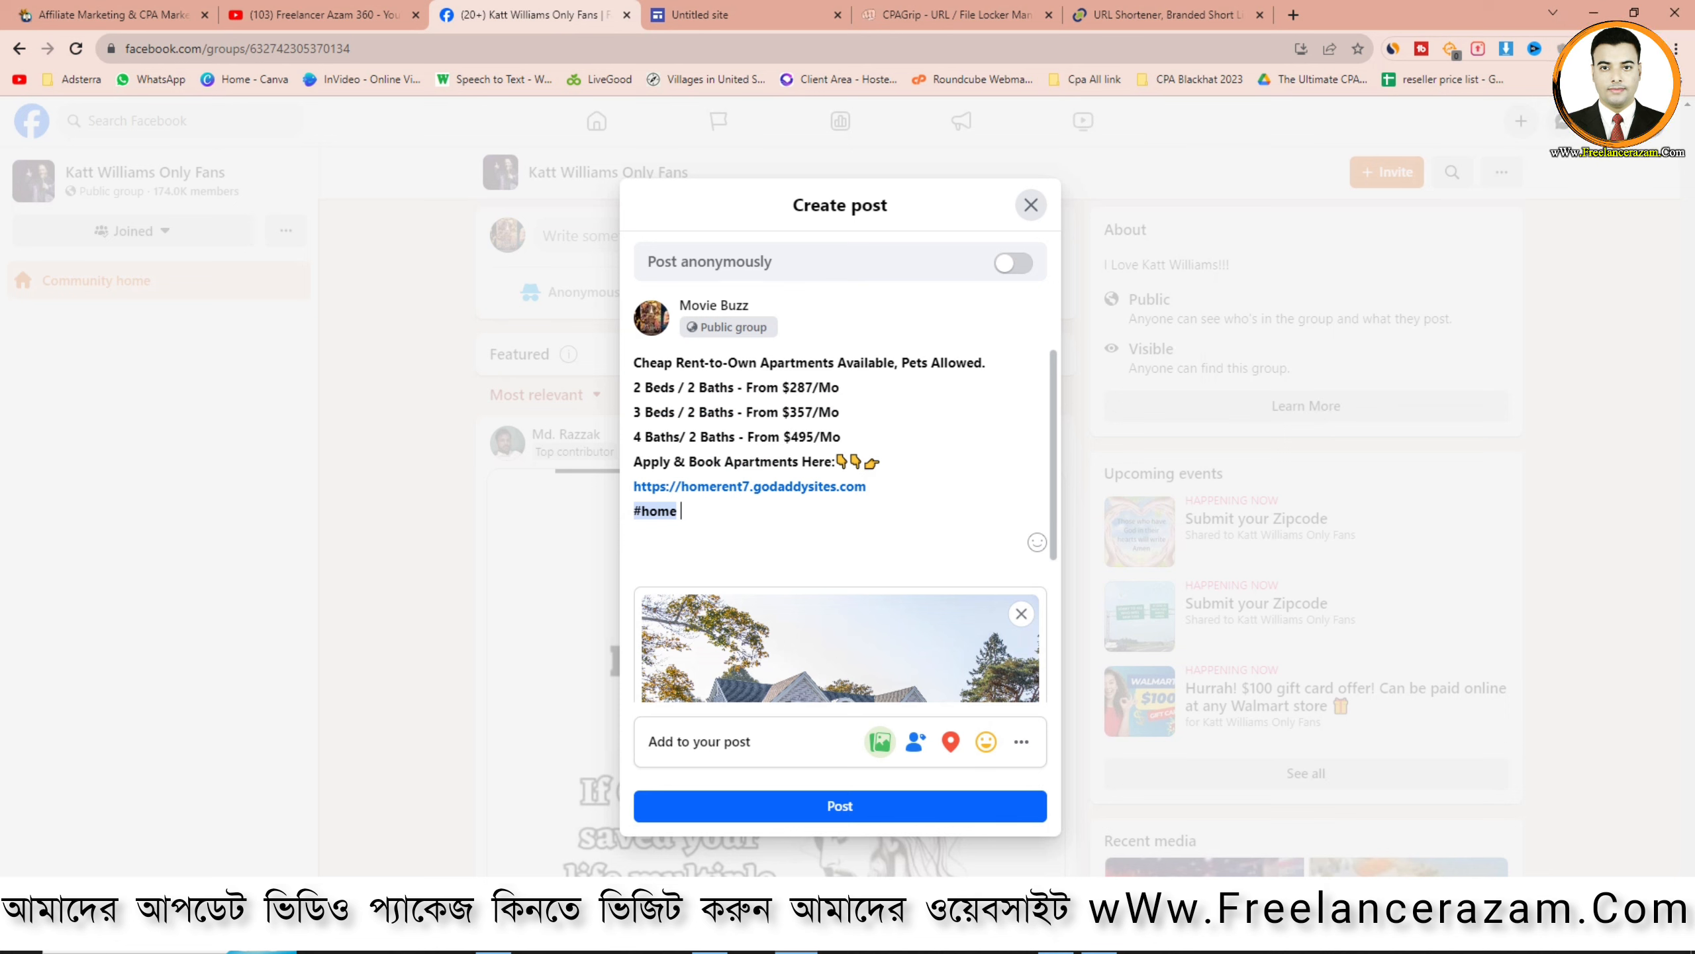
text(#Home)
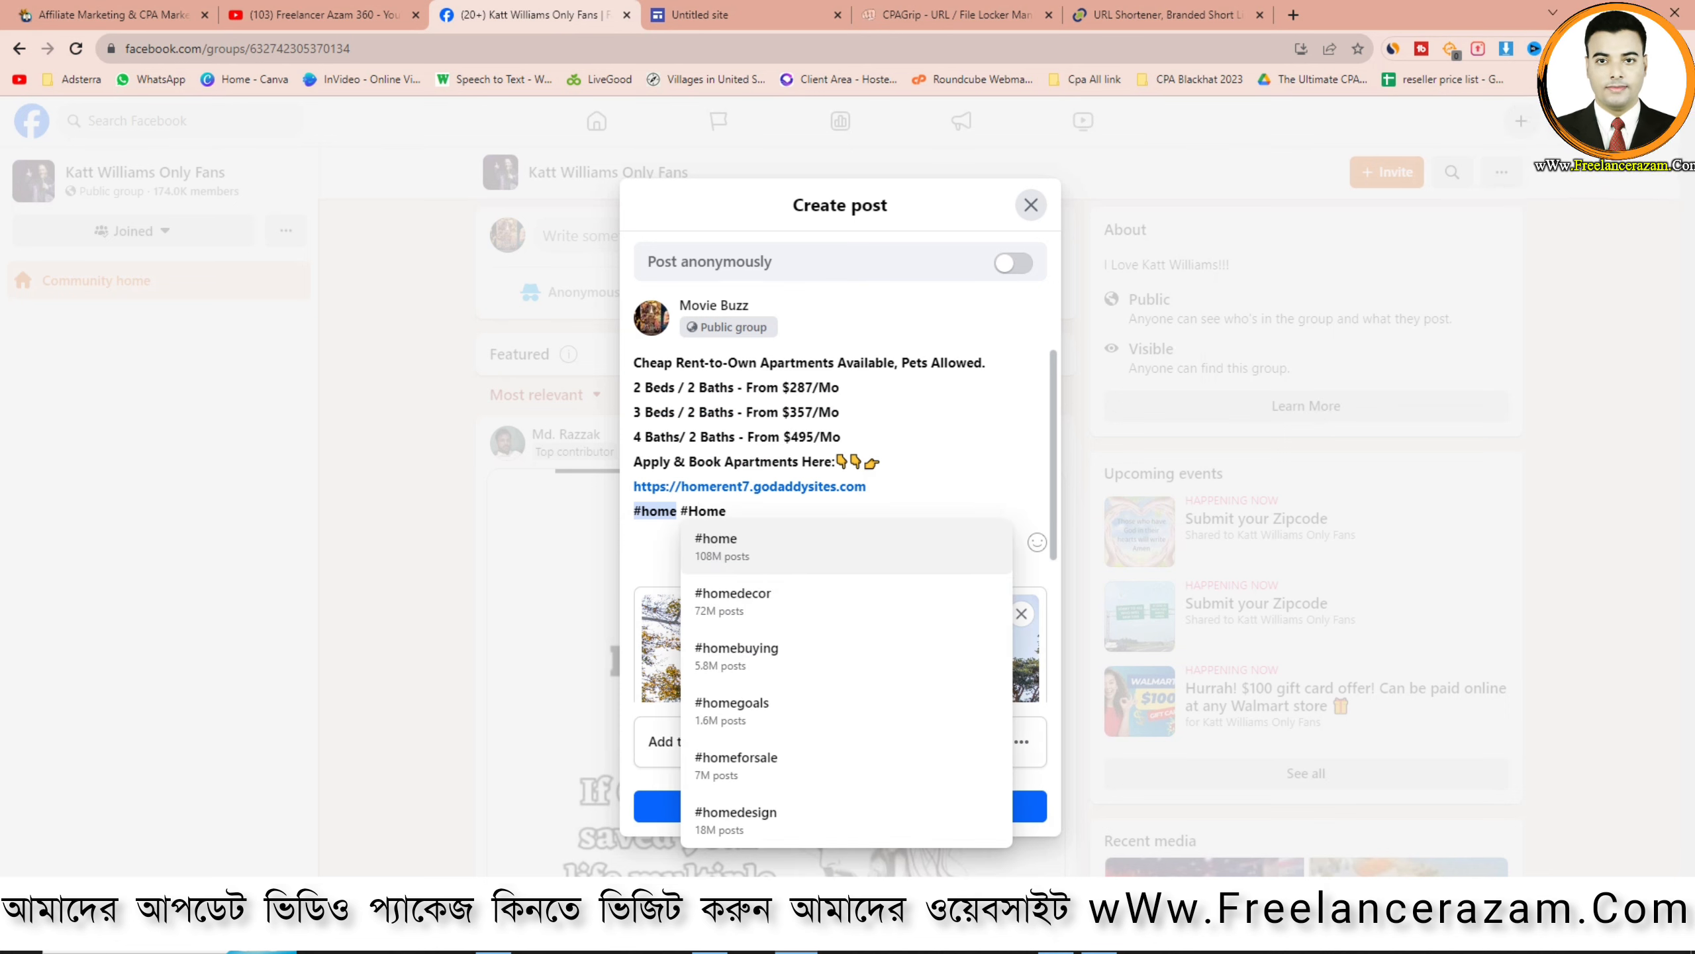
click(733, 602)
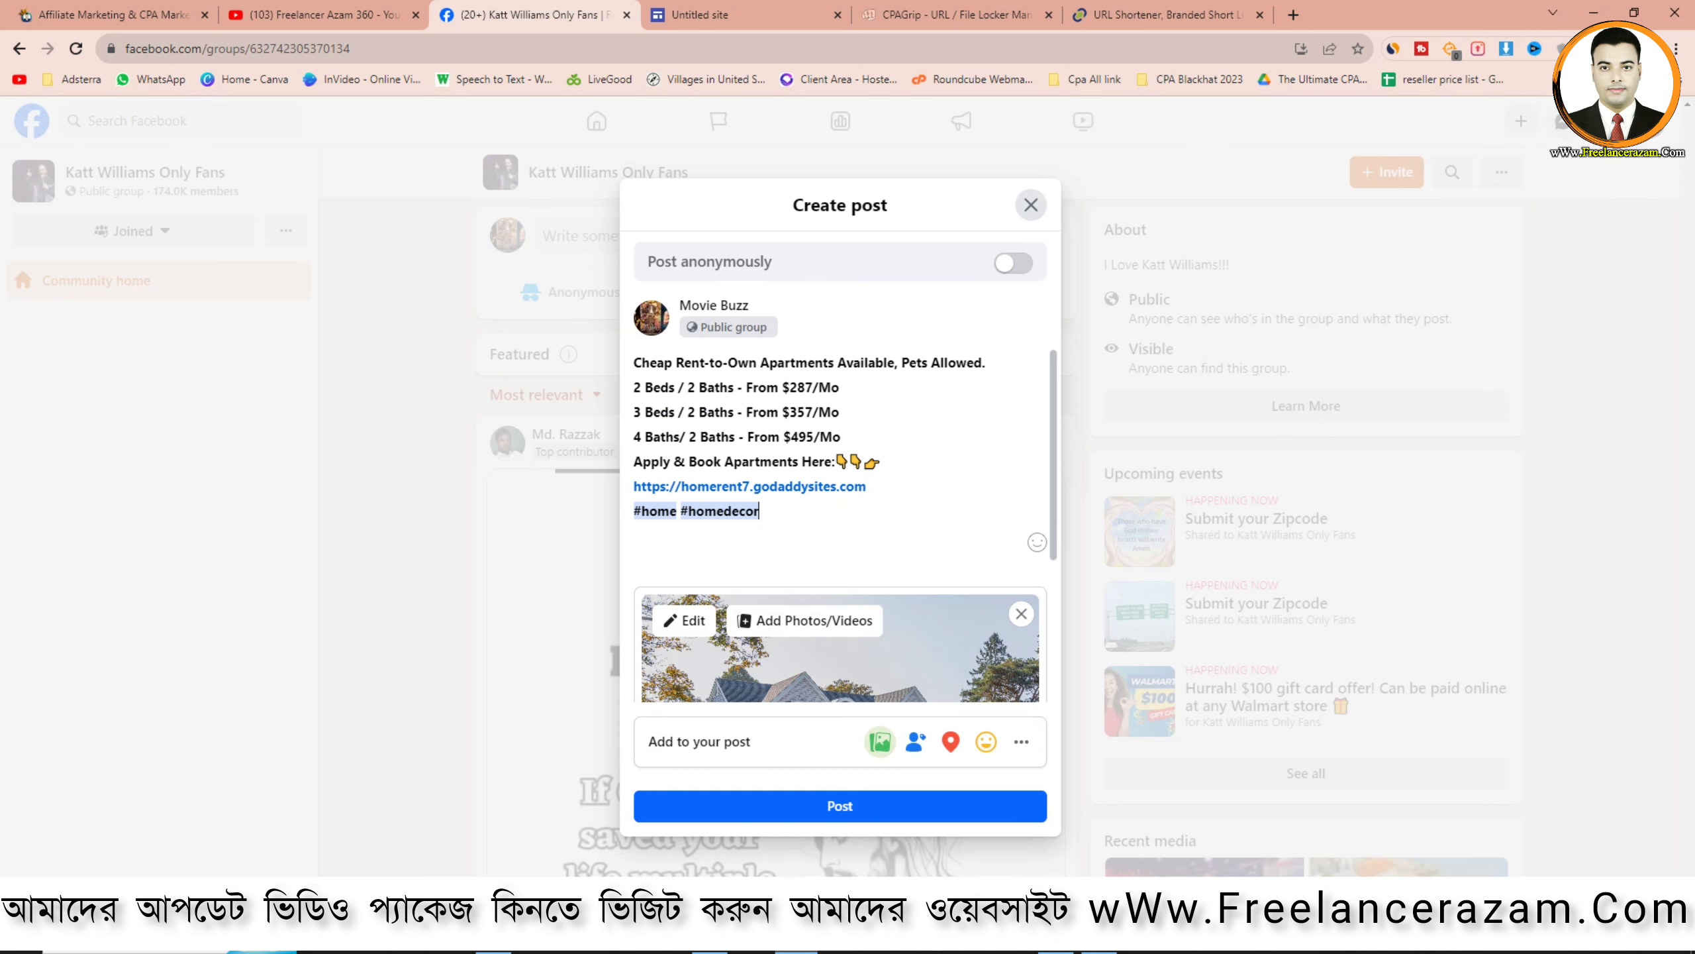
text(#)
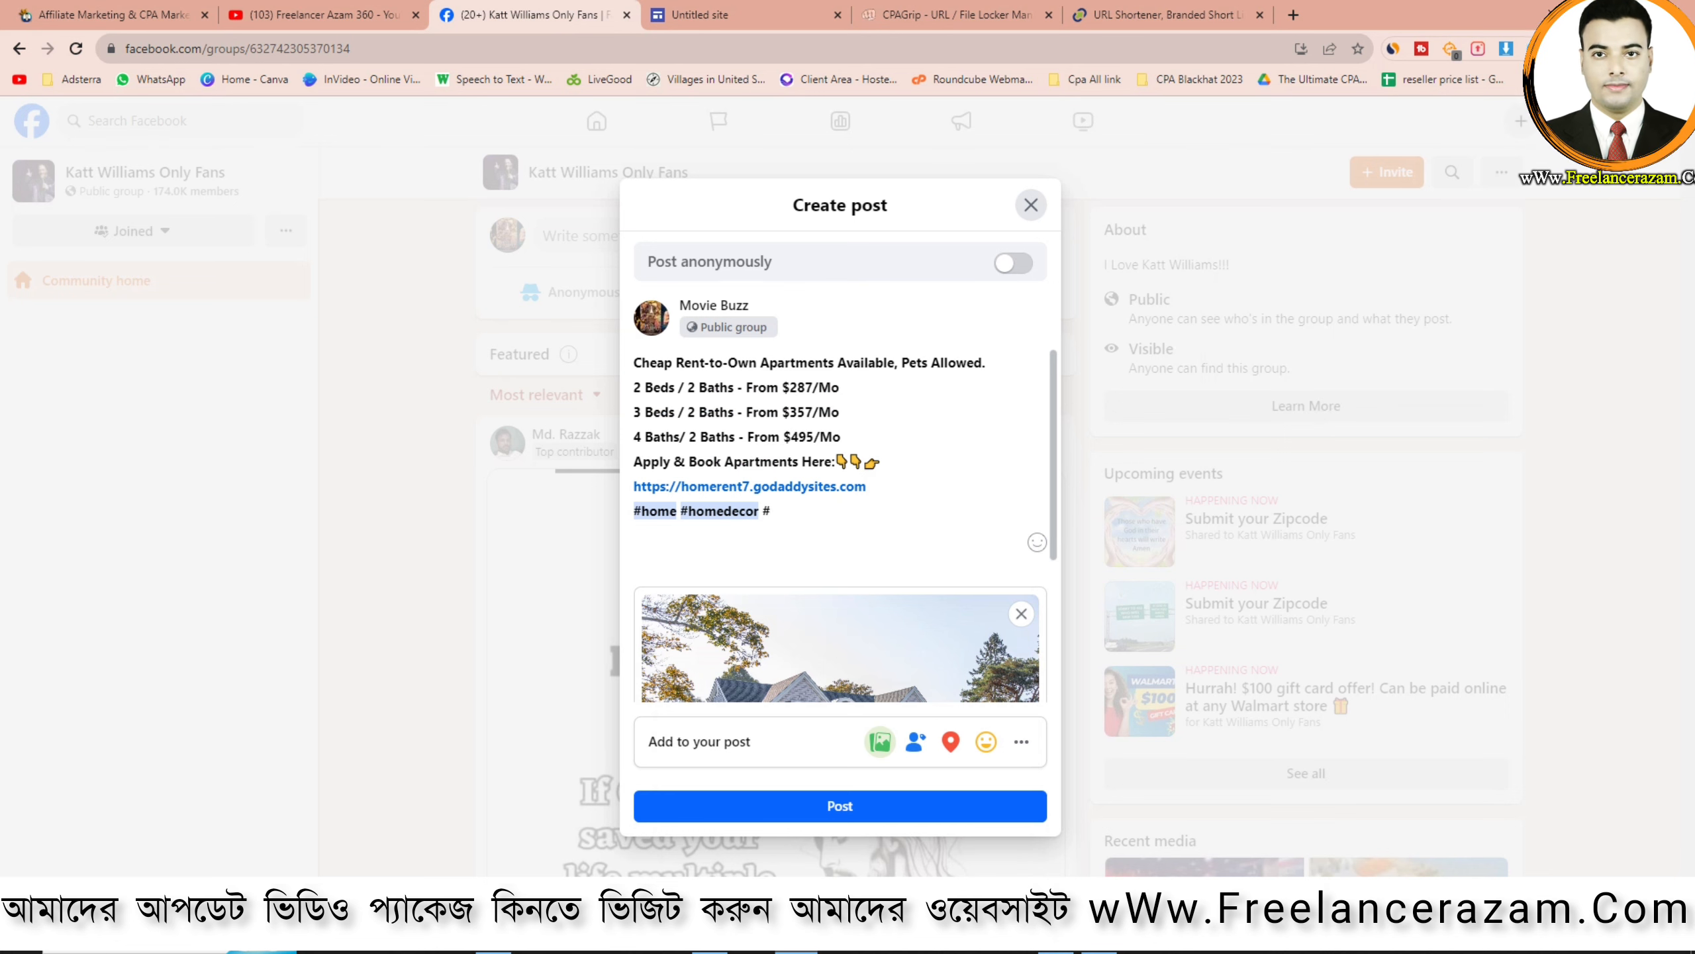
text(home)
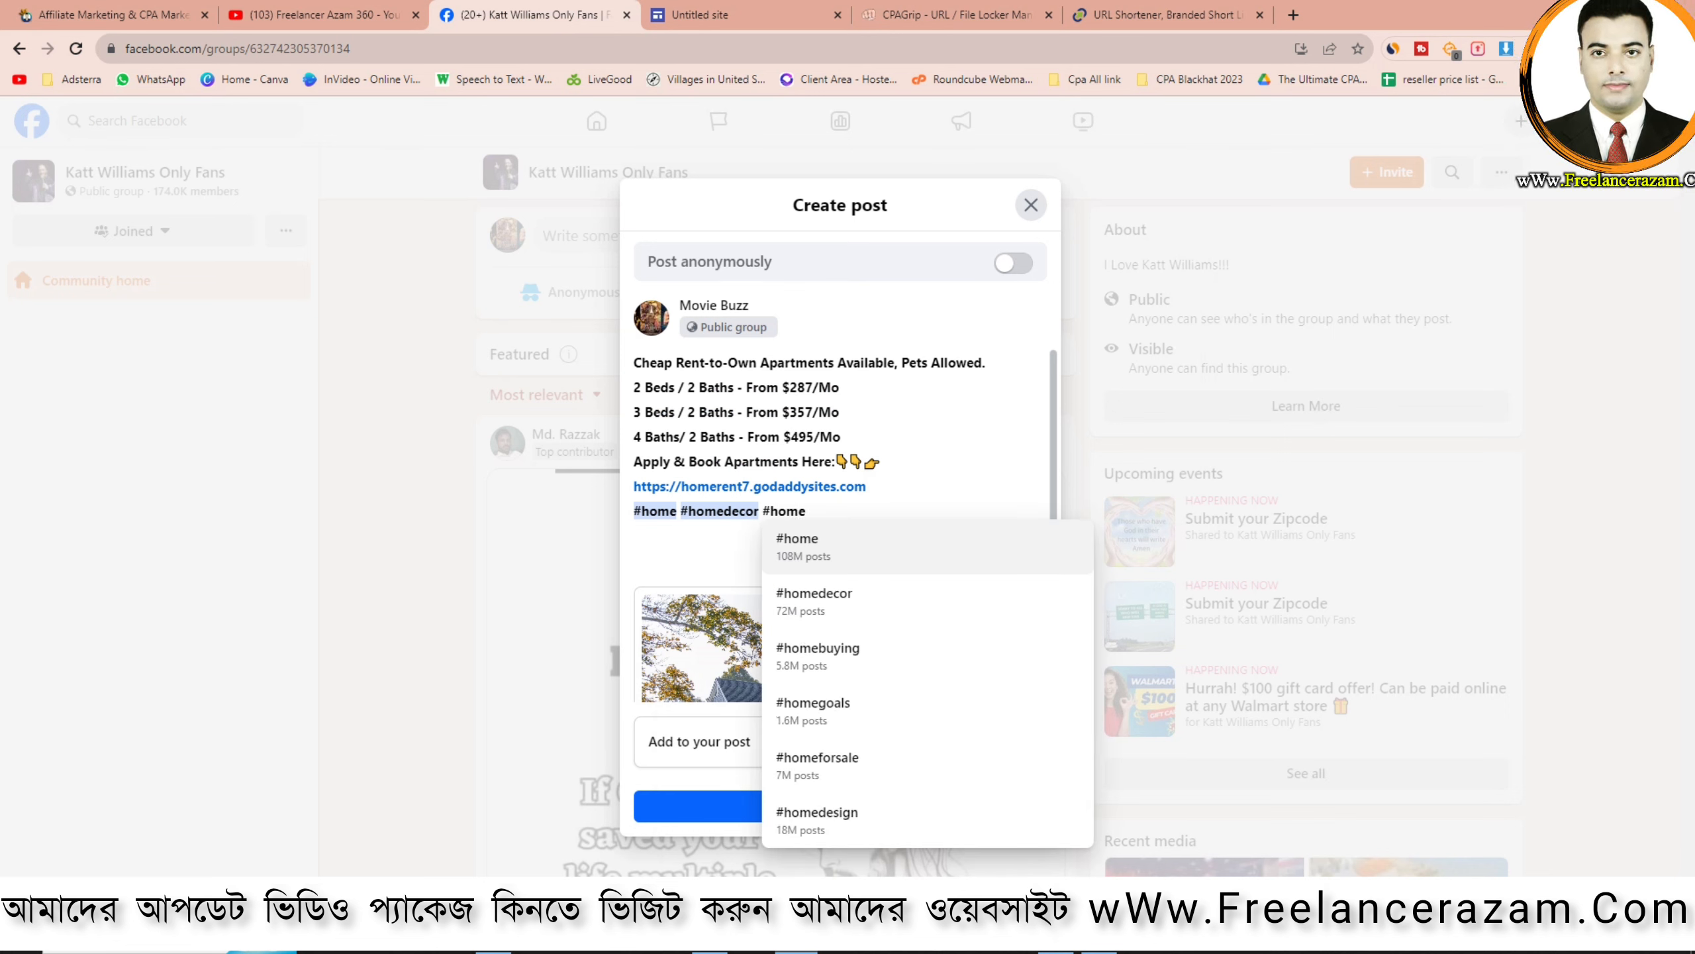
click(817, 654)
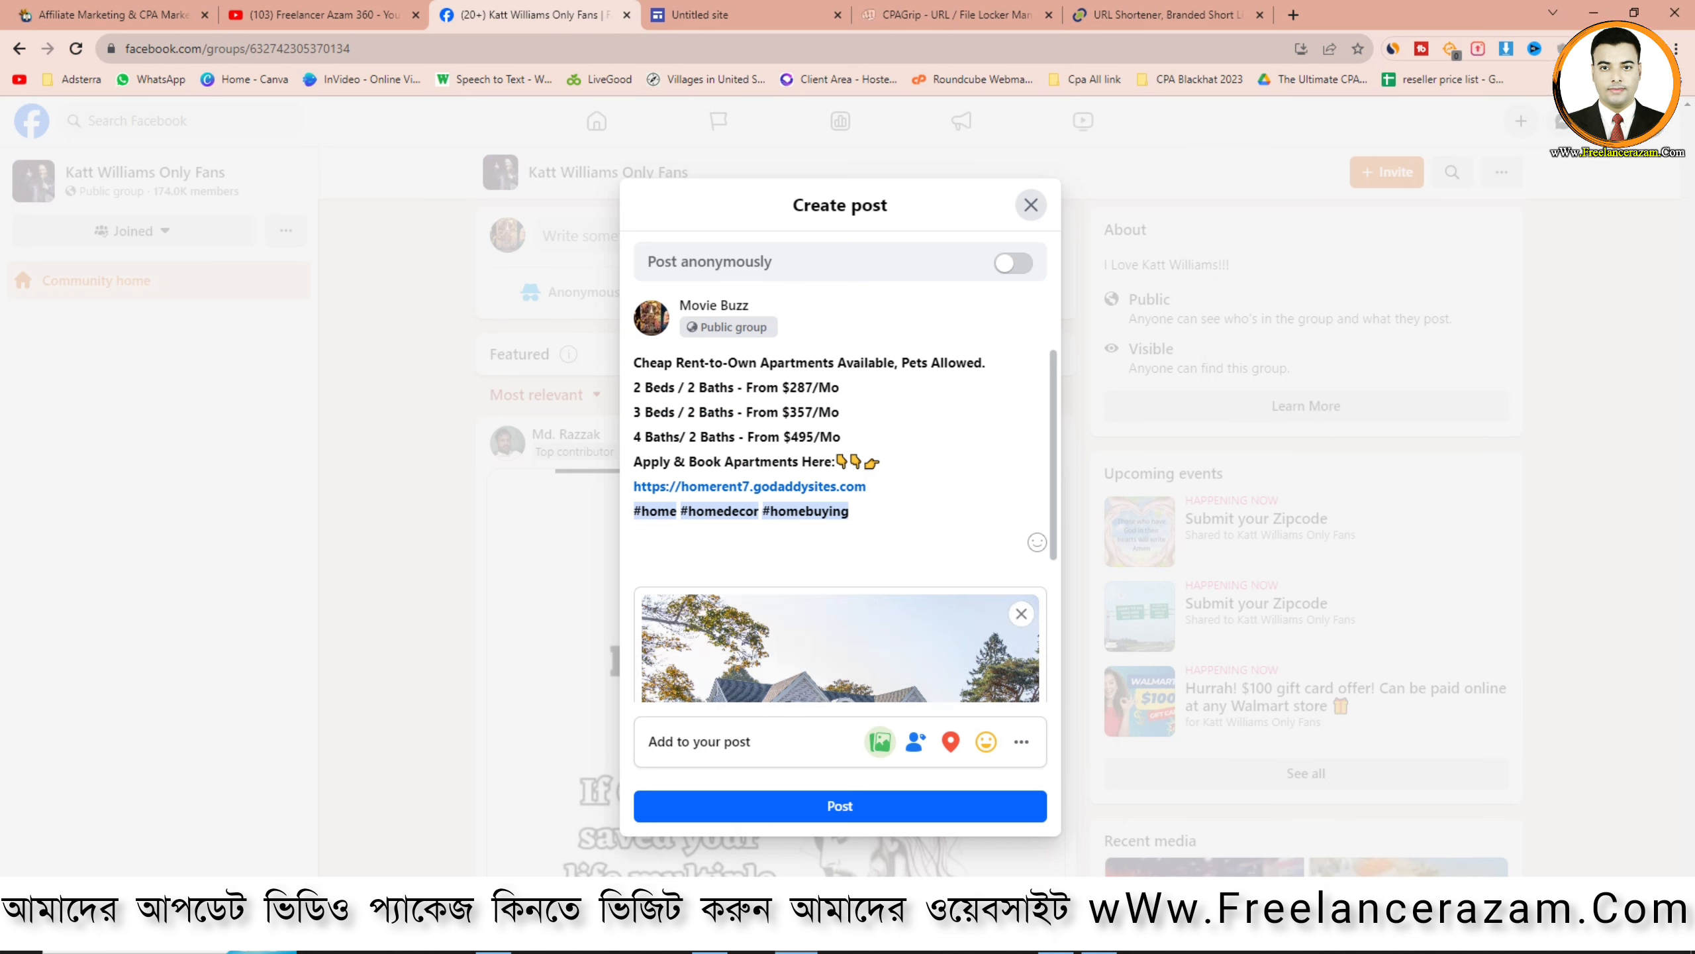
Append the suggested hashtags #homerenovation and #homedesign to the hashtag line of the post
text(#)
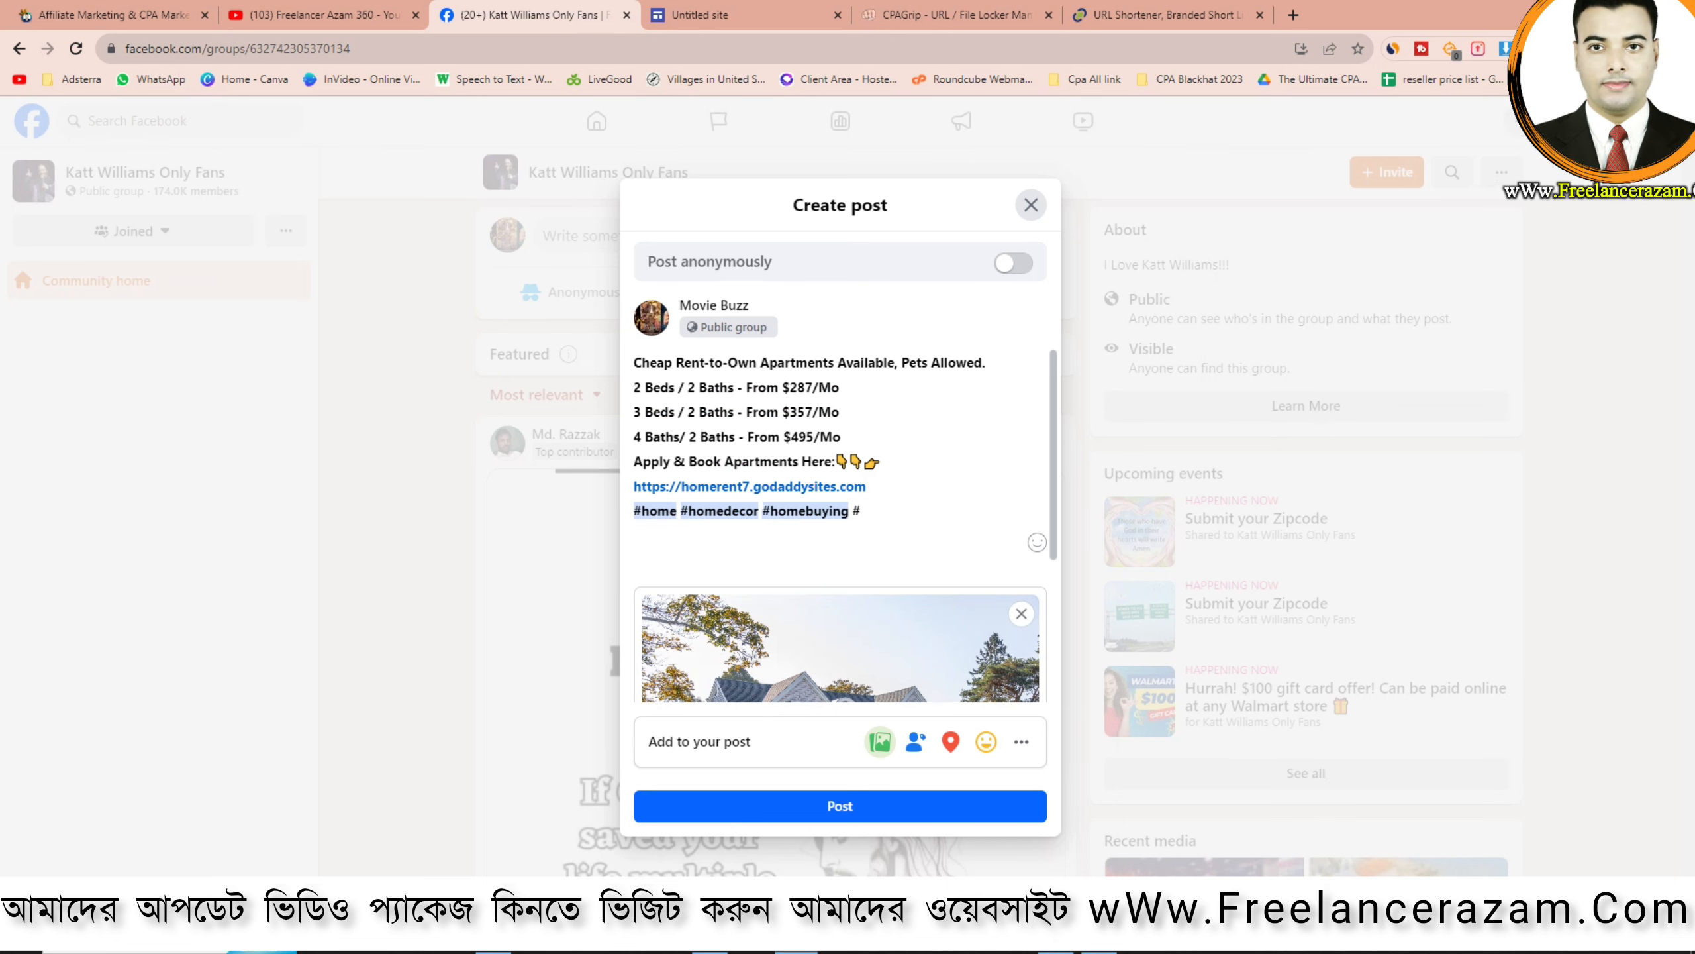
text(Home)
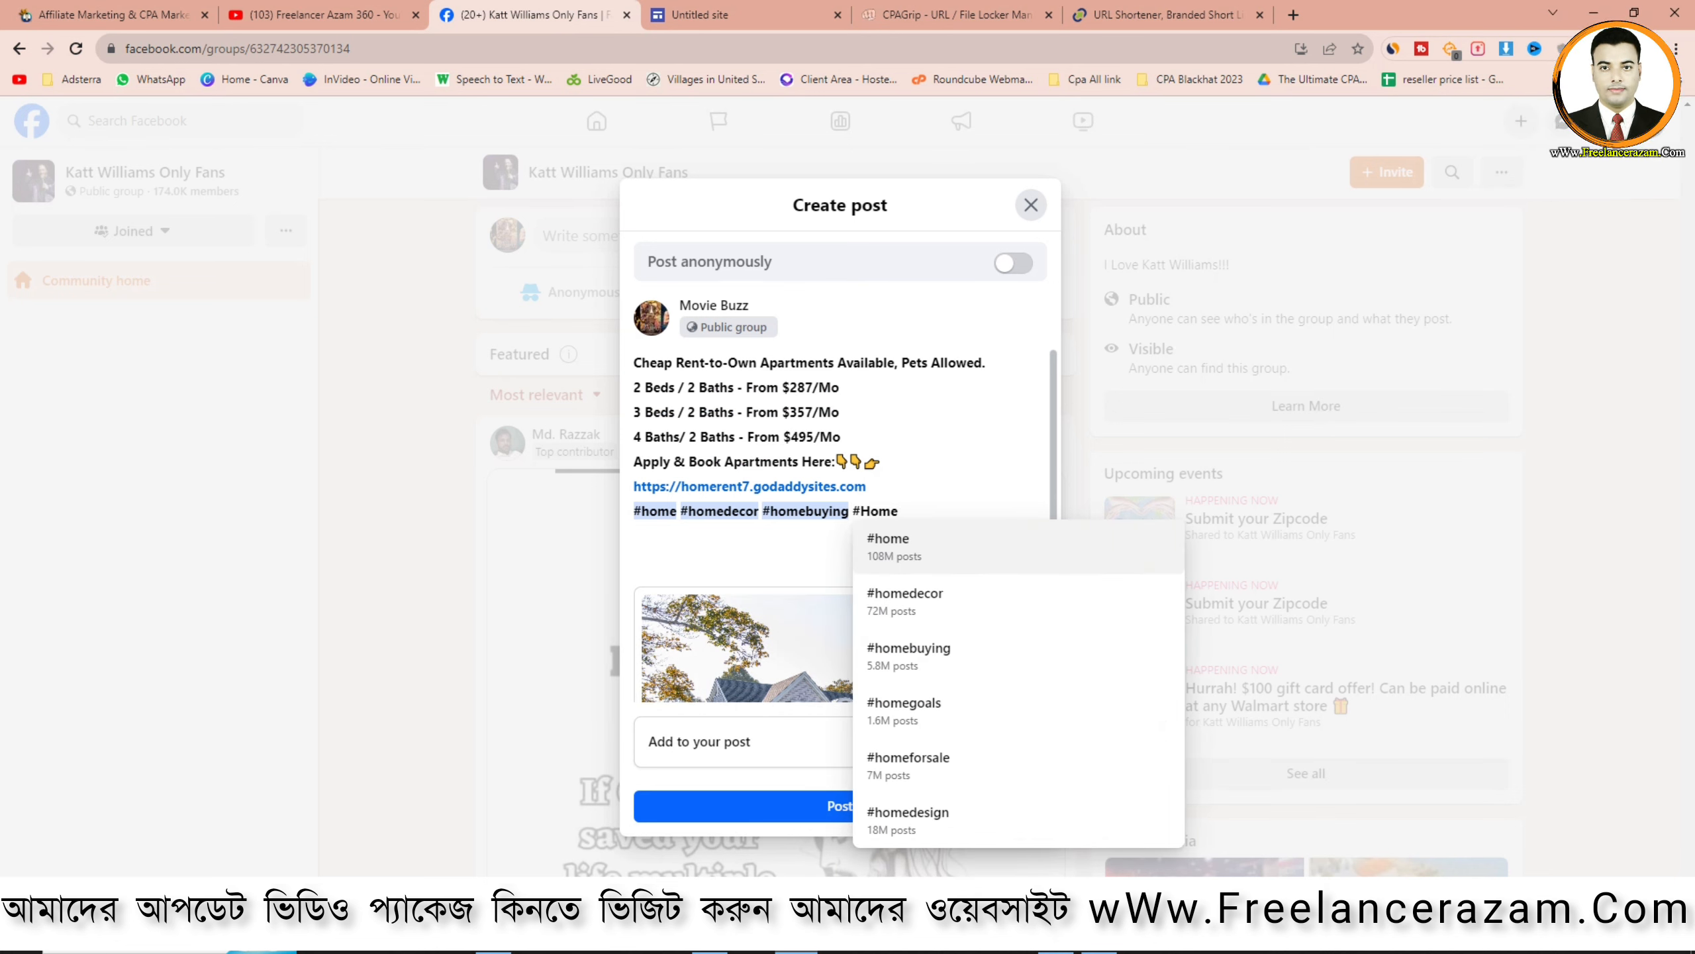
text(re)
key(Return)
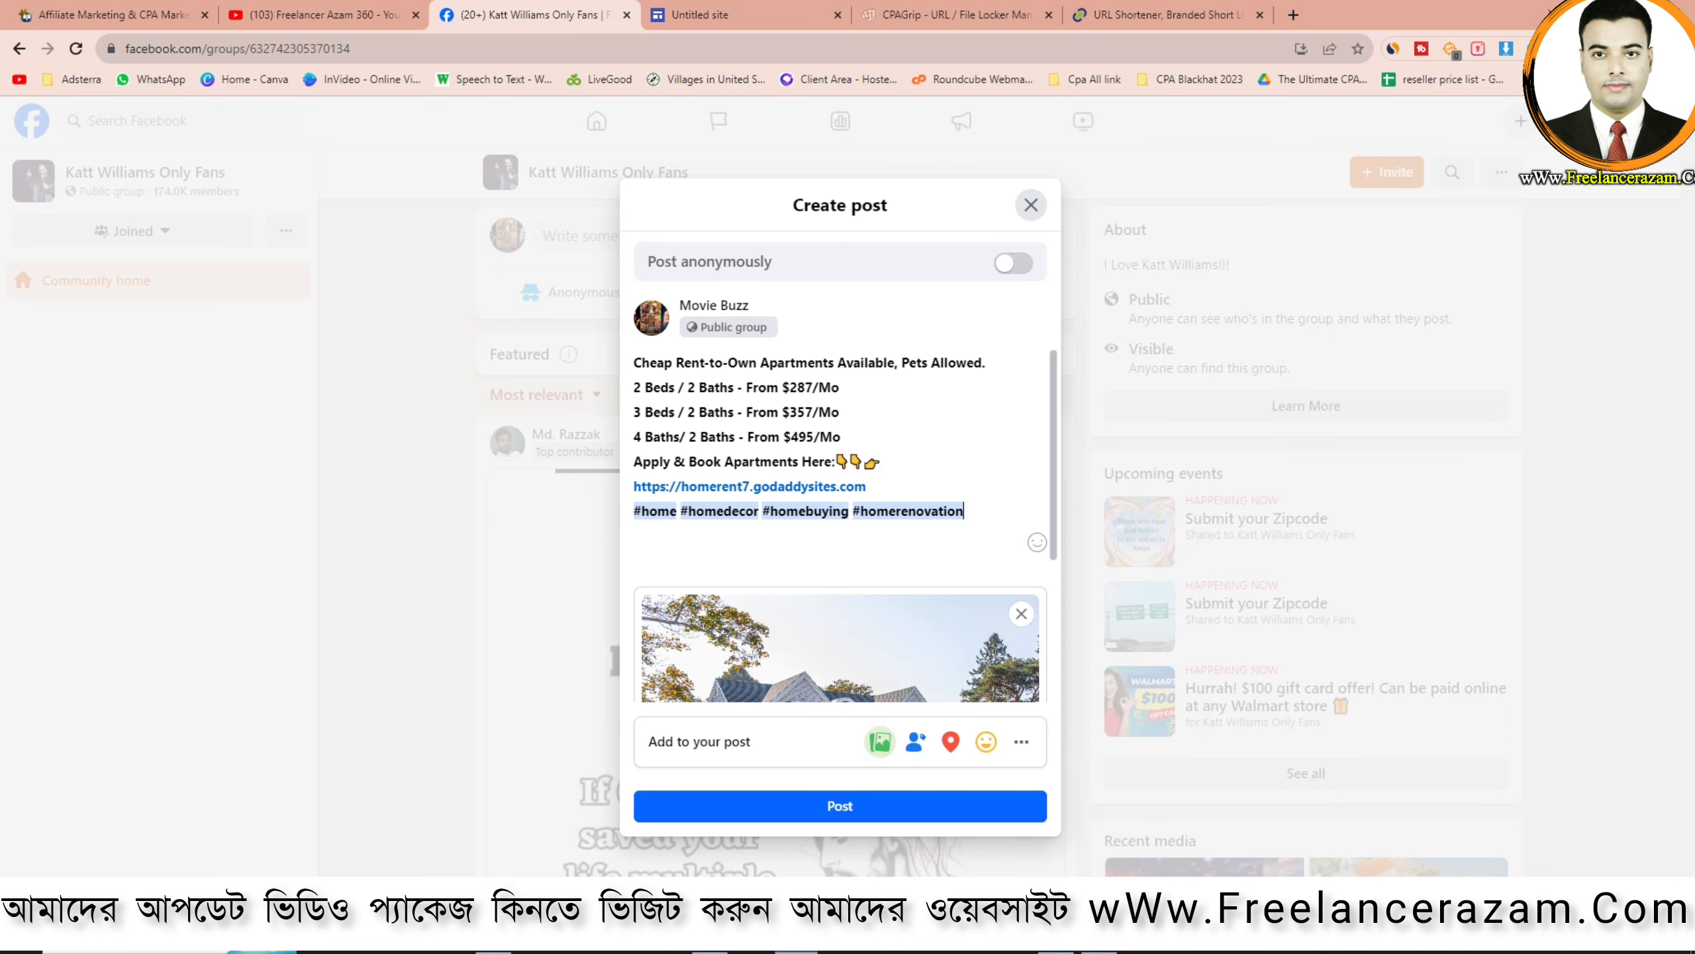
text(#)
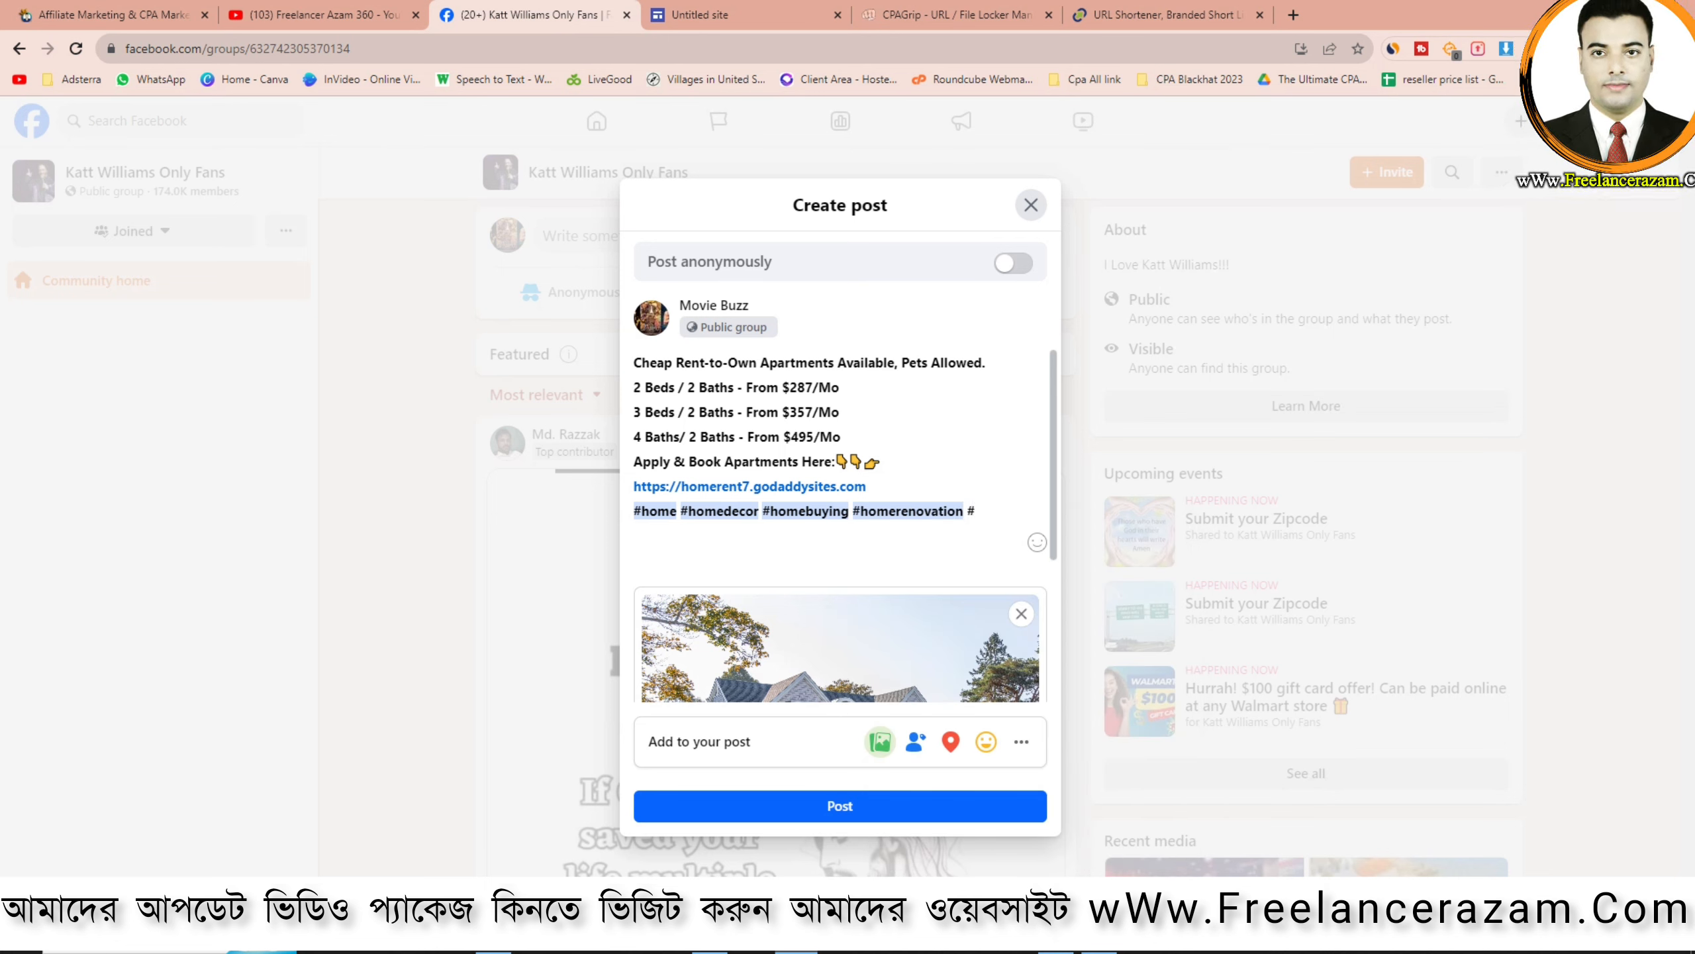
text(Home)
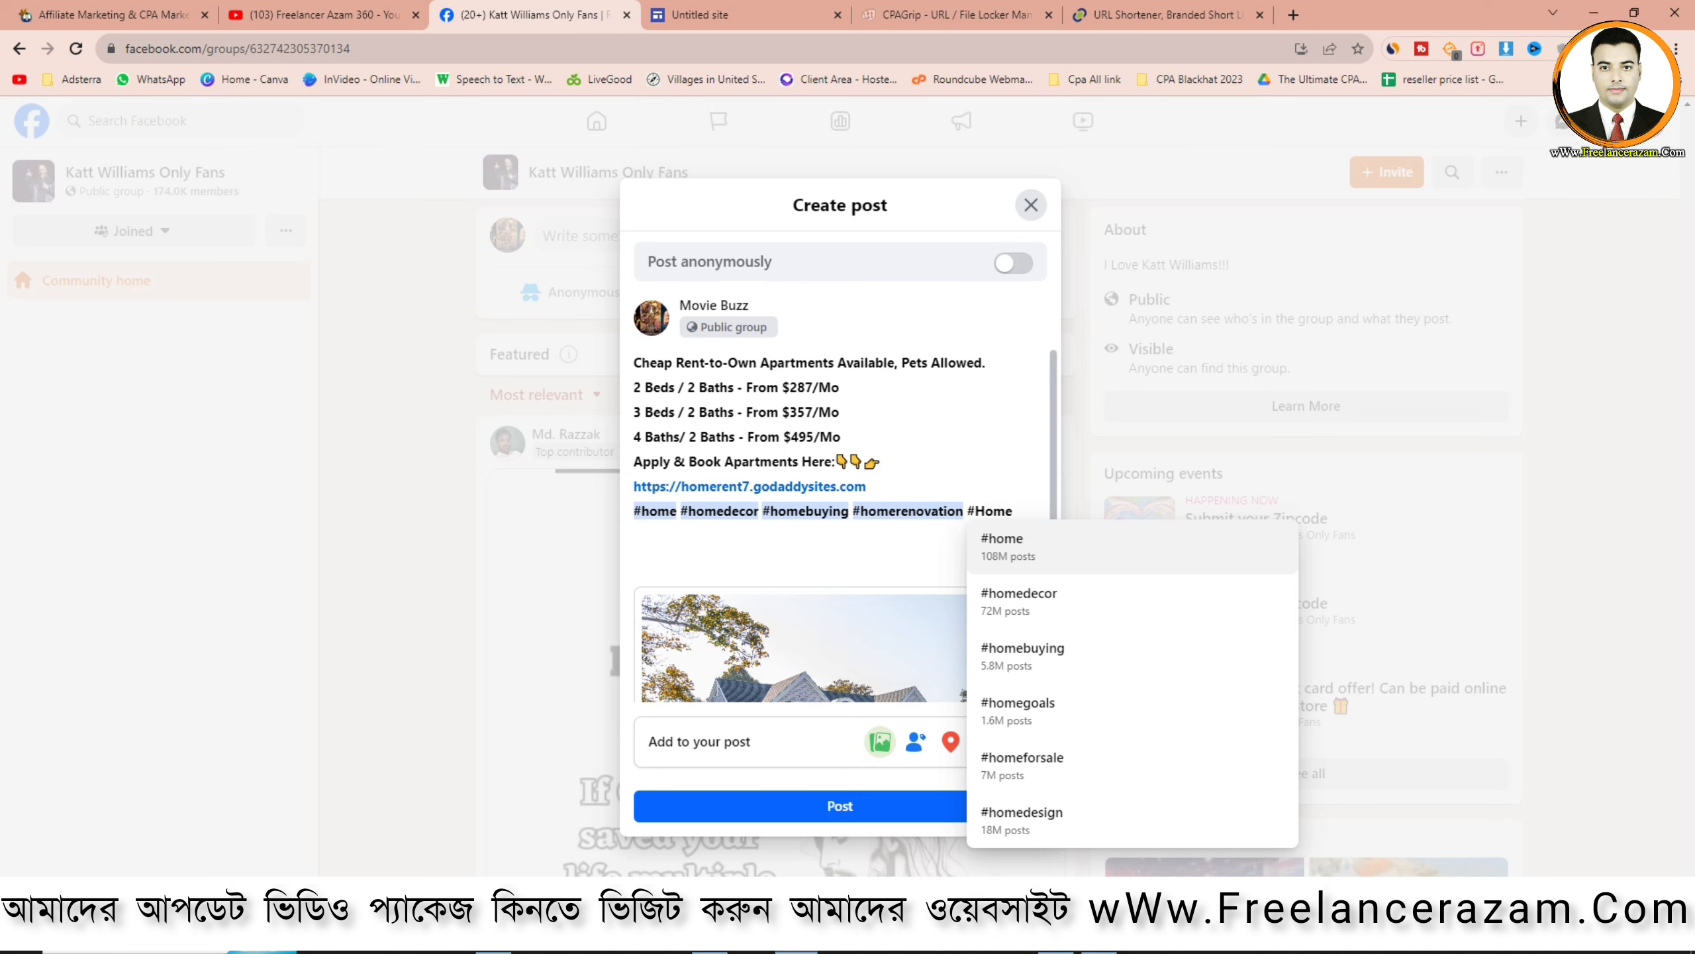
key(Down)
key(Down)
key(Down)
key(Down)
key(Down)
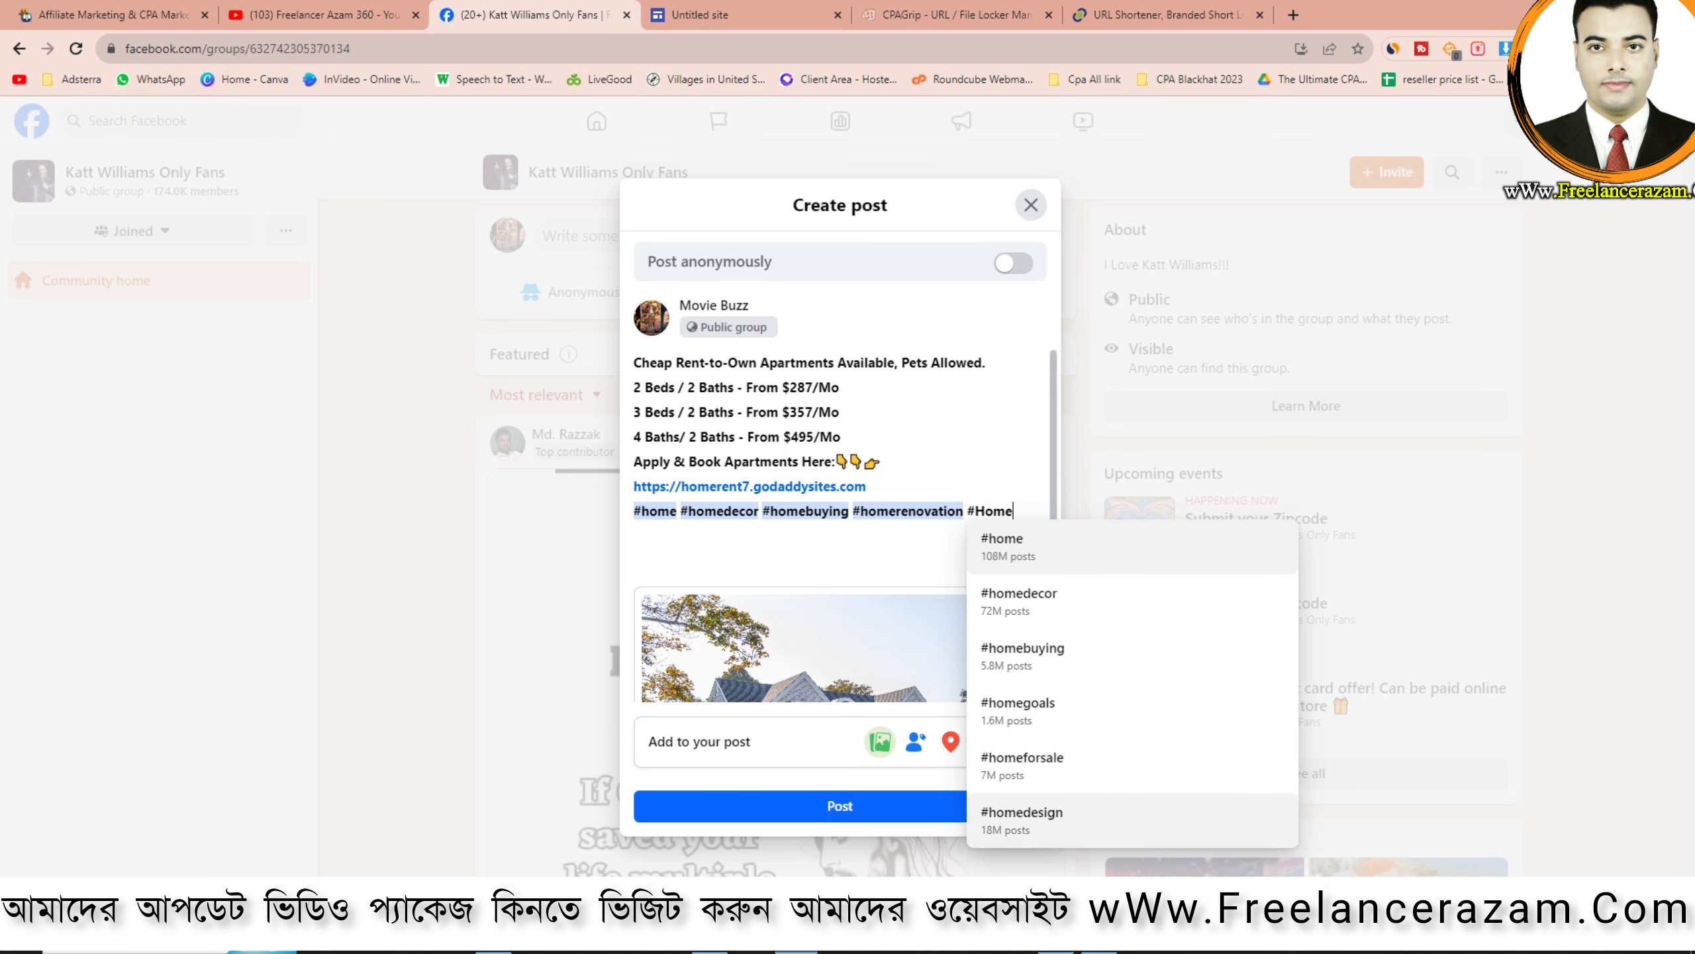
key(Return)
Publish the apartment post to the group and expand its full text in the group feed
scroll(840, 528, down, 3)
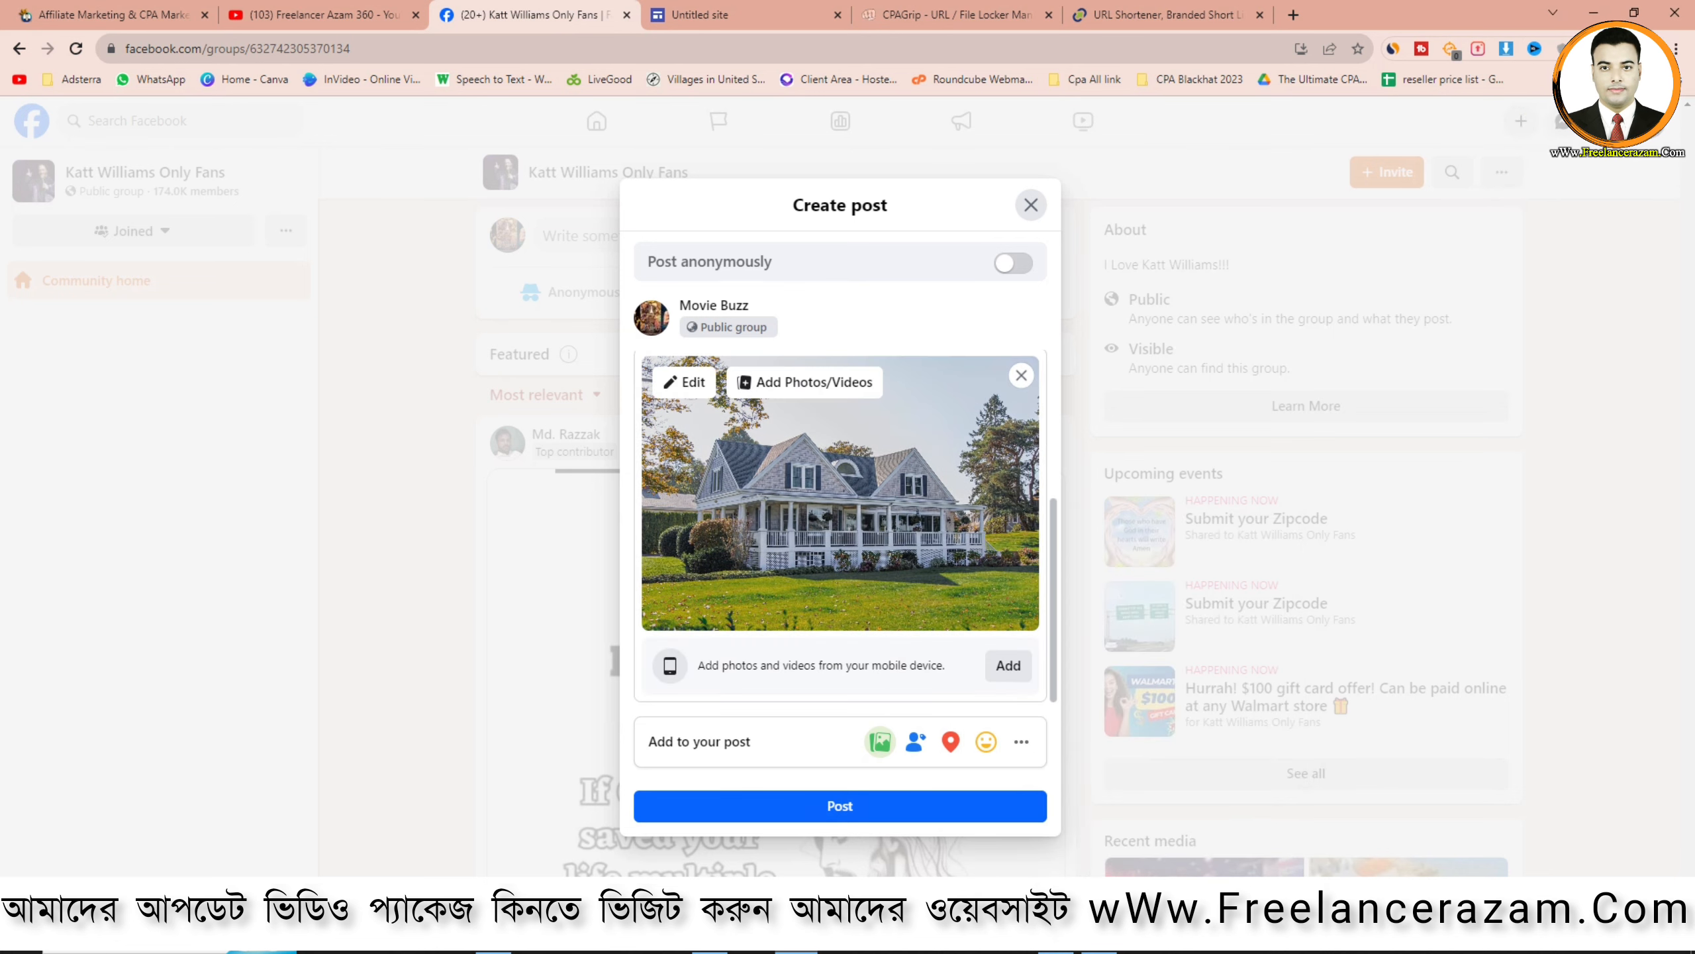
click(840, 806)
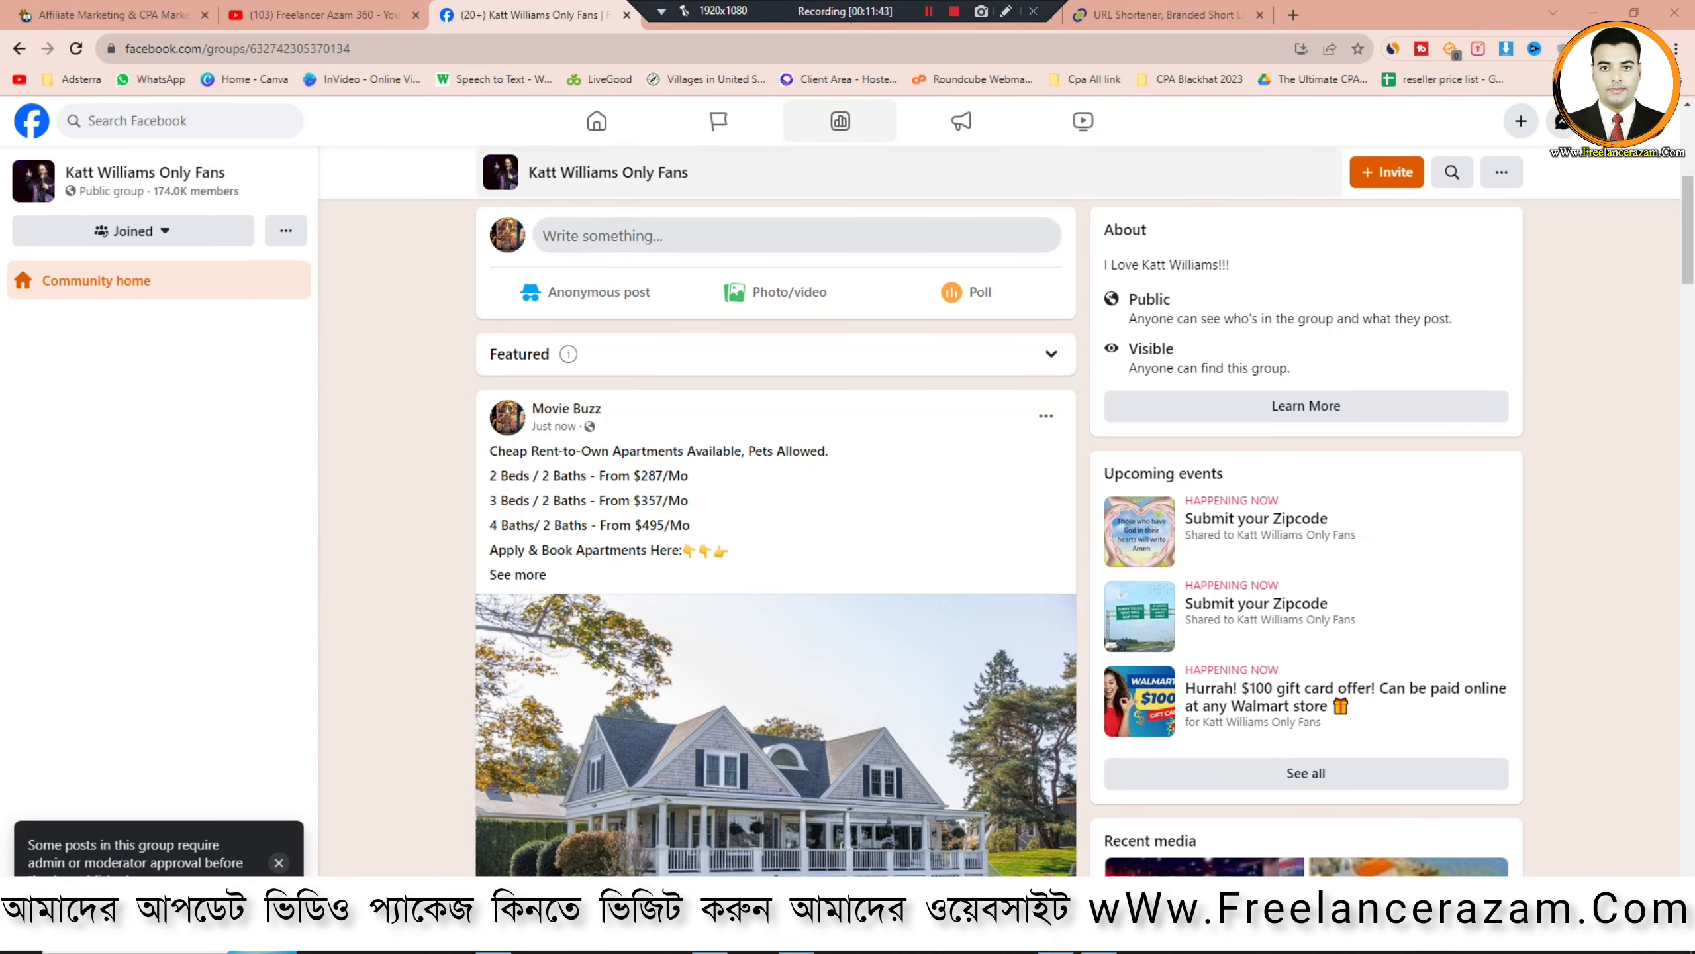
scroll(774, 567, down, 4)
scroll(614, 590, up, 10)
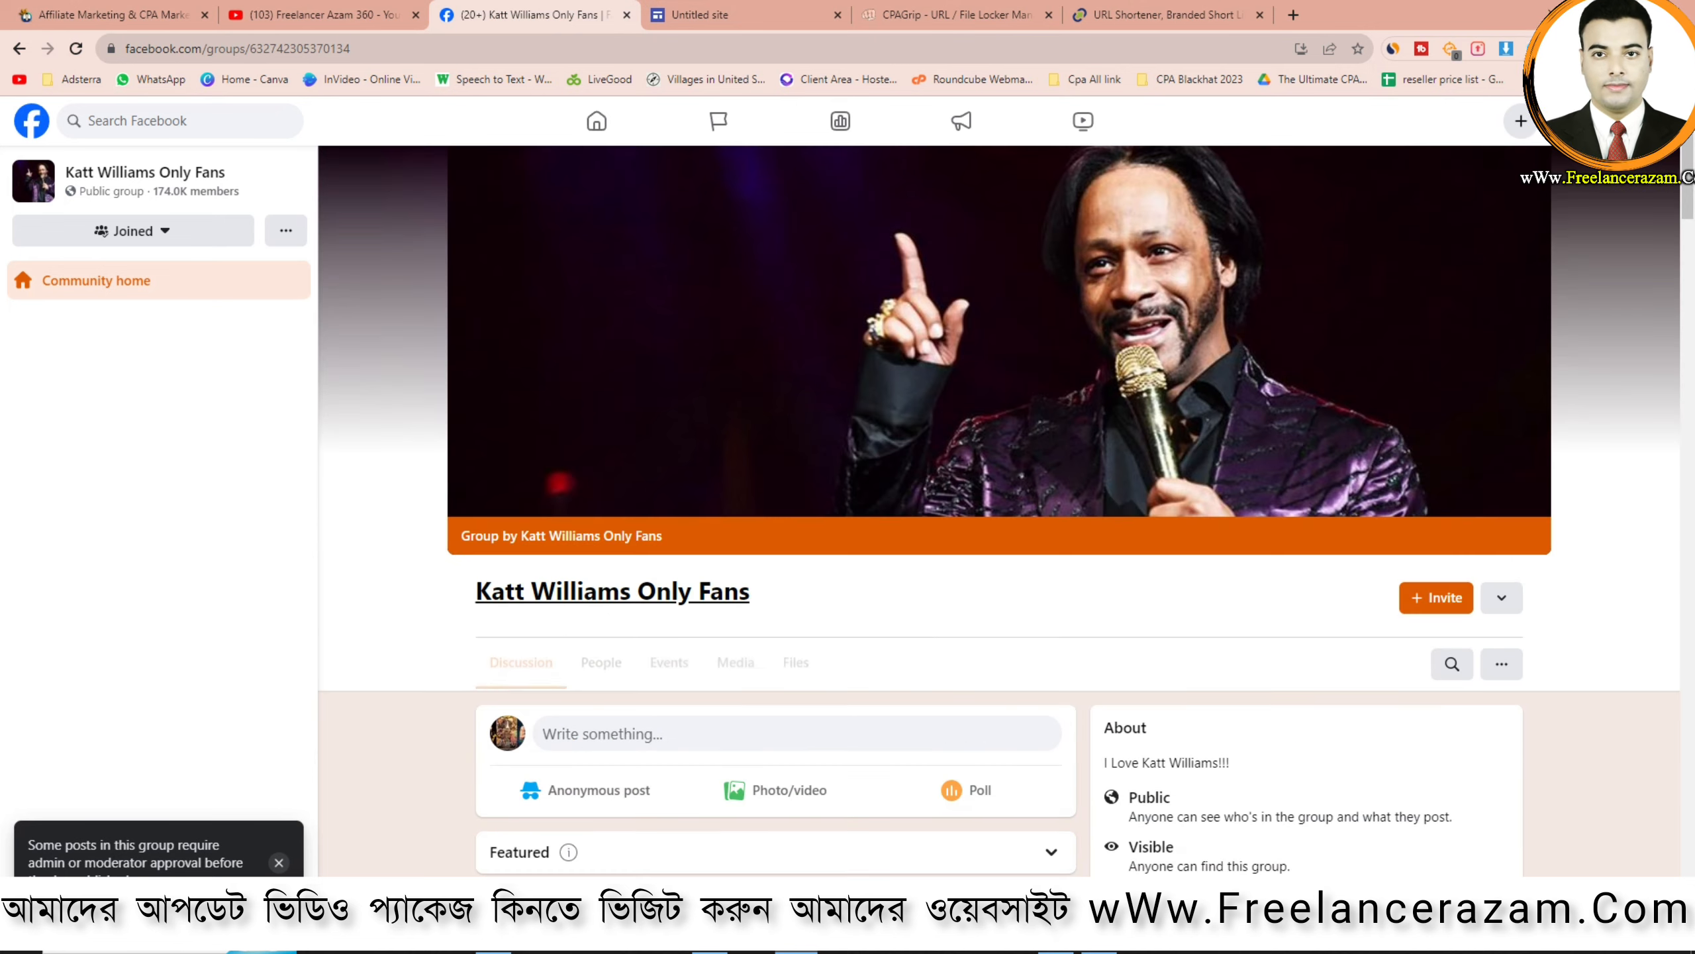
scroll(614, 590, down, 7)
click(517, 425)
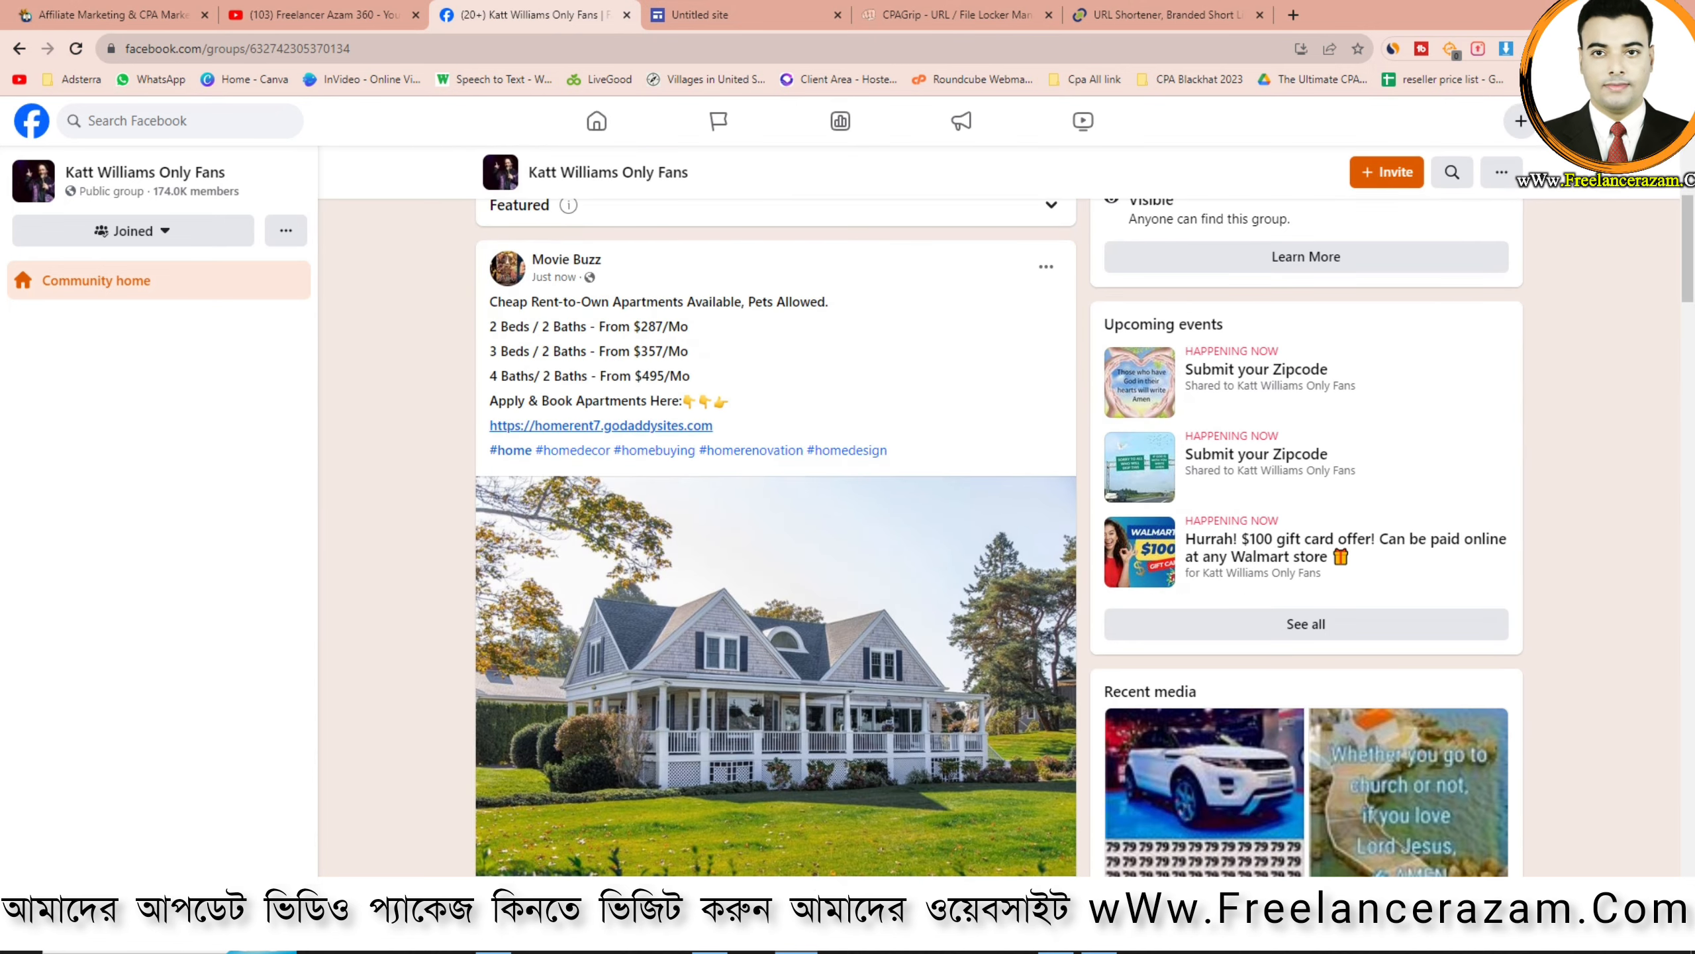
Open the homerent7.godaddysites.com link in the published post and test the landing page's "Apply for free 30 days" link
click(534, 426)
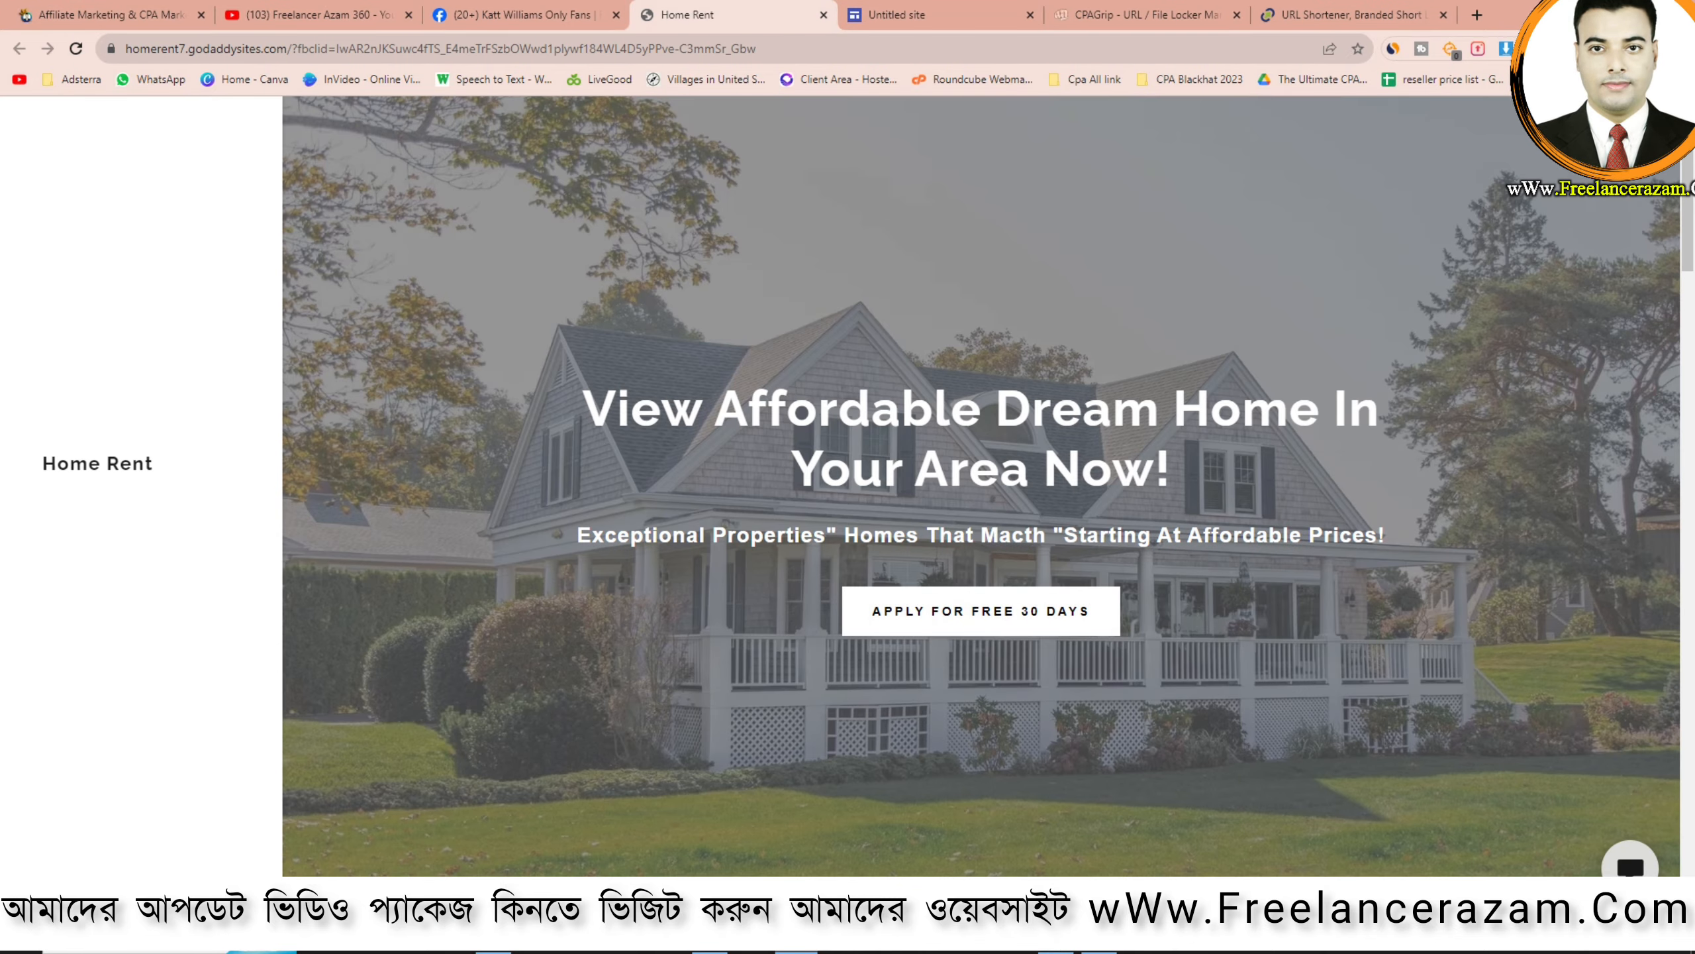
click(981, 612)
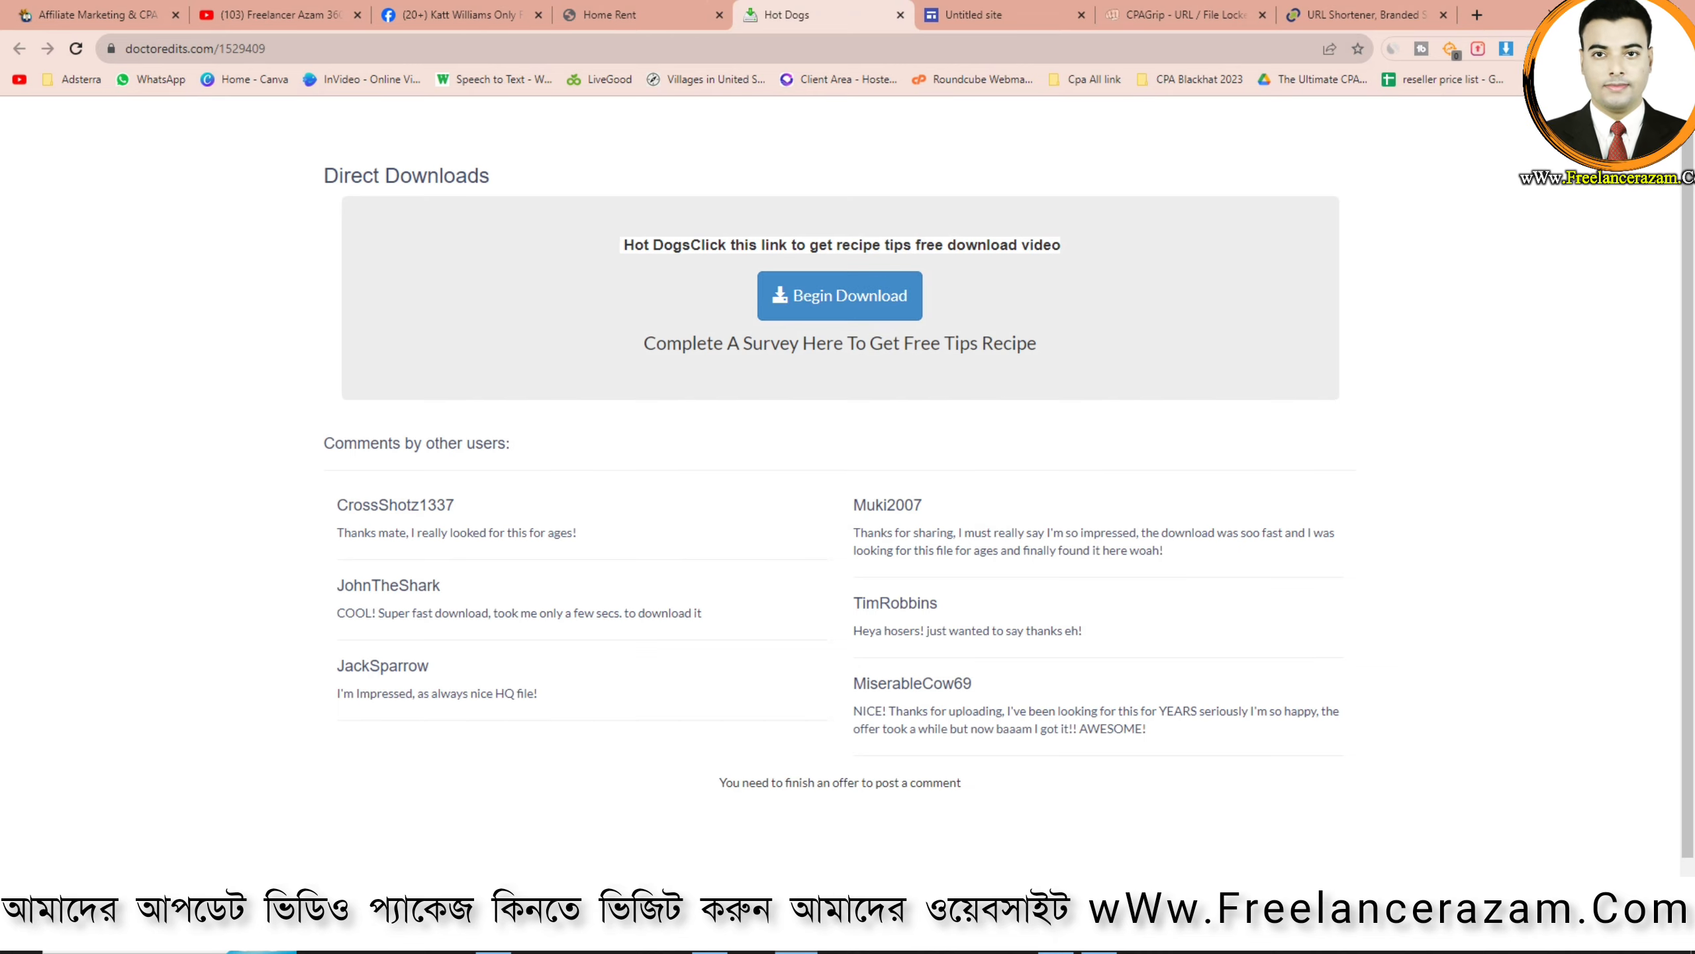
click(610, 14)
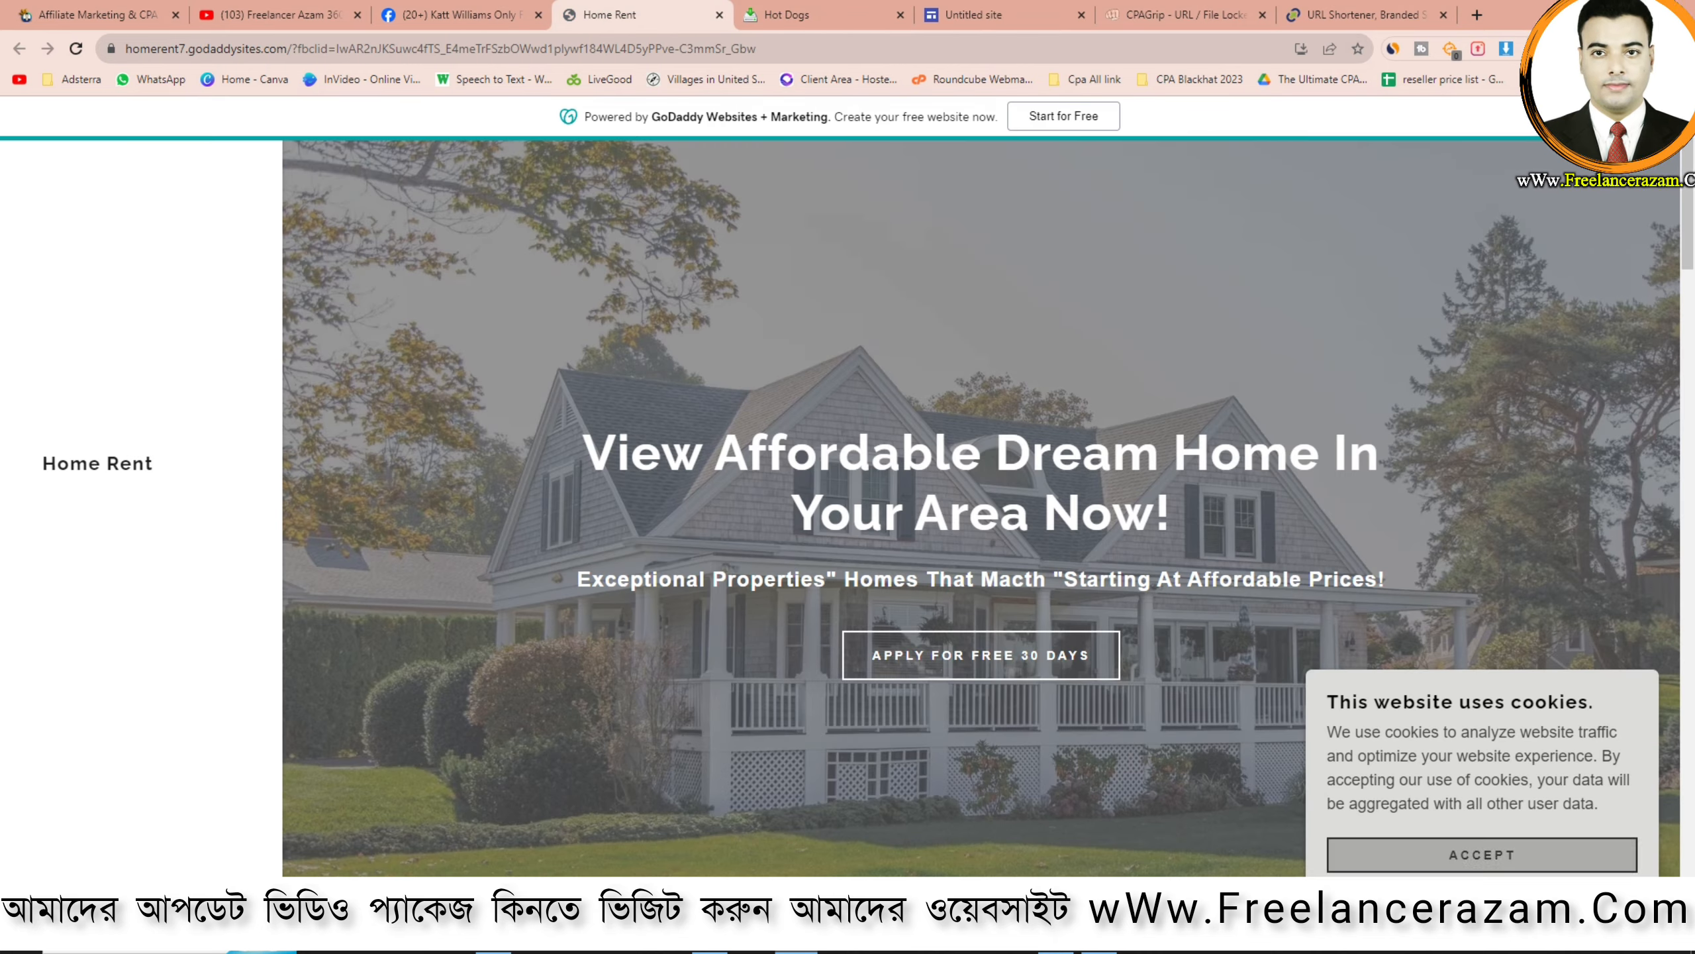
Accept the landing page's cookies and test its "Find out more" link, returning to the Facebook group post
click(1481, 854)
scroll(1481, 667, down, 8)
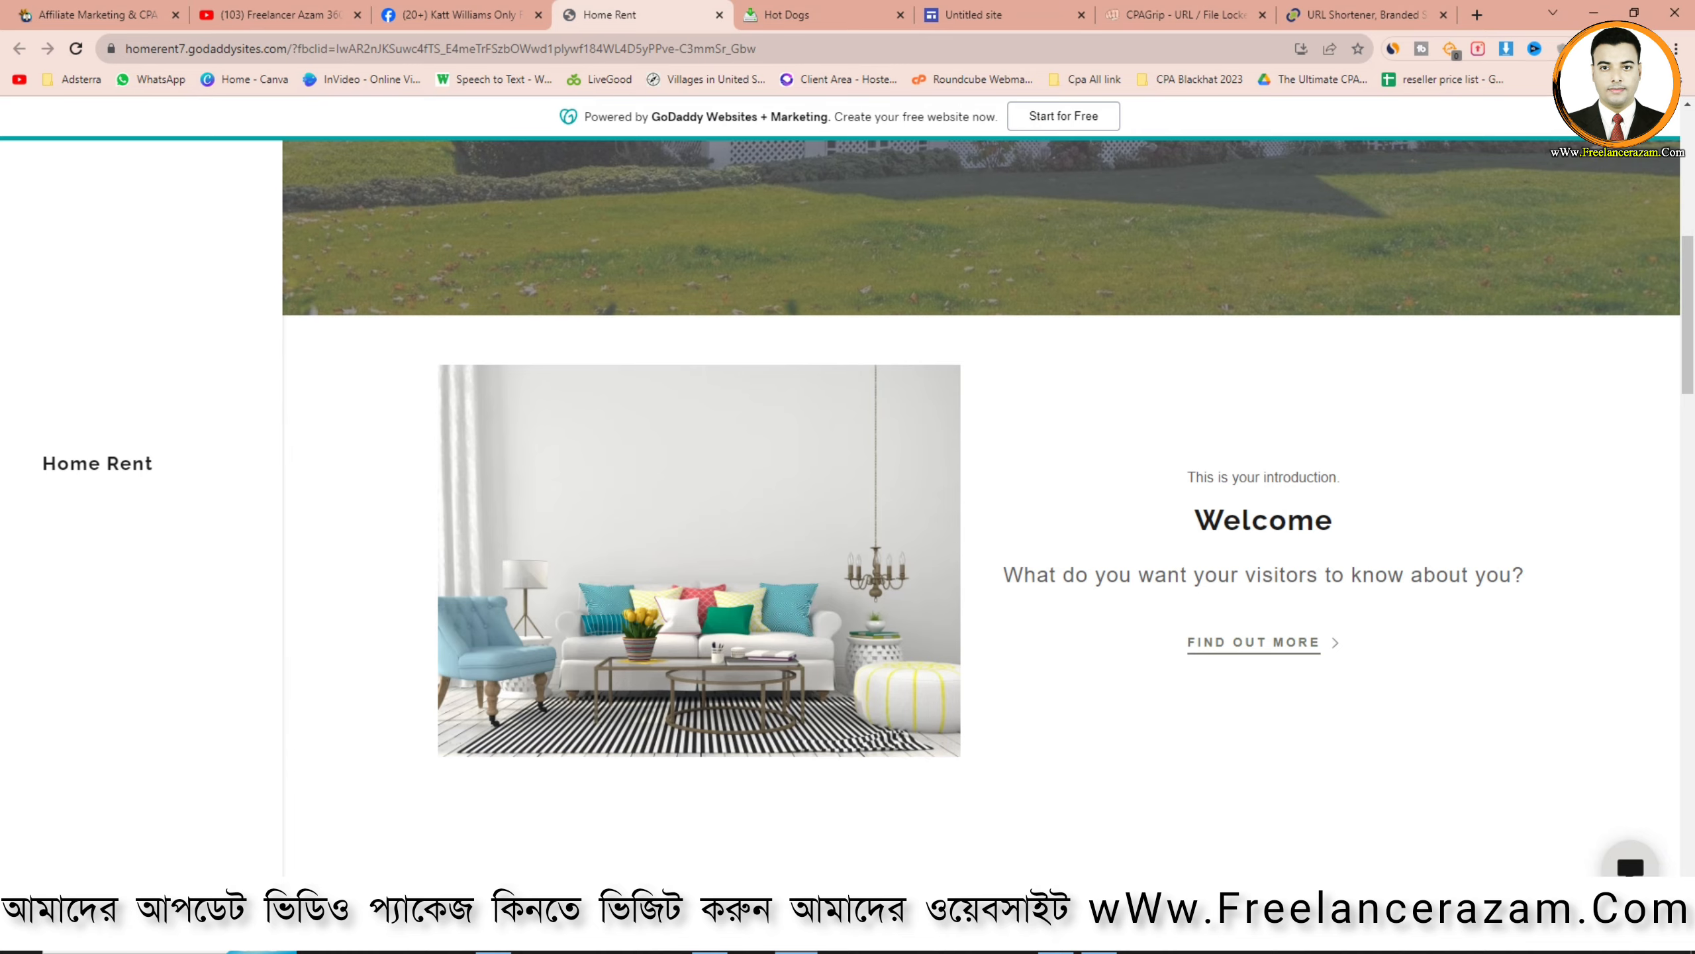
click(1254, 641)
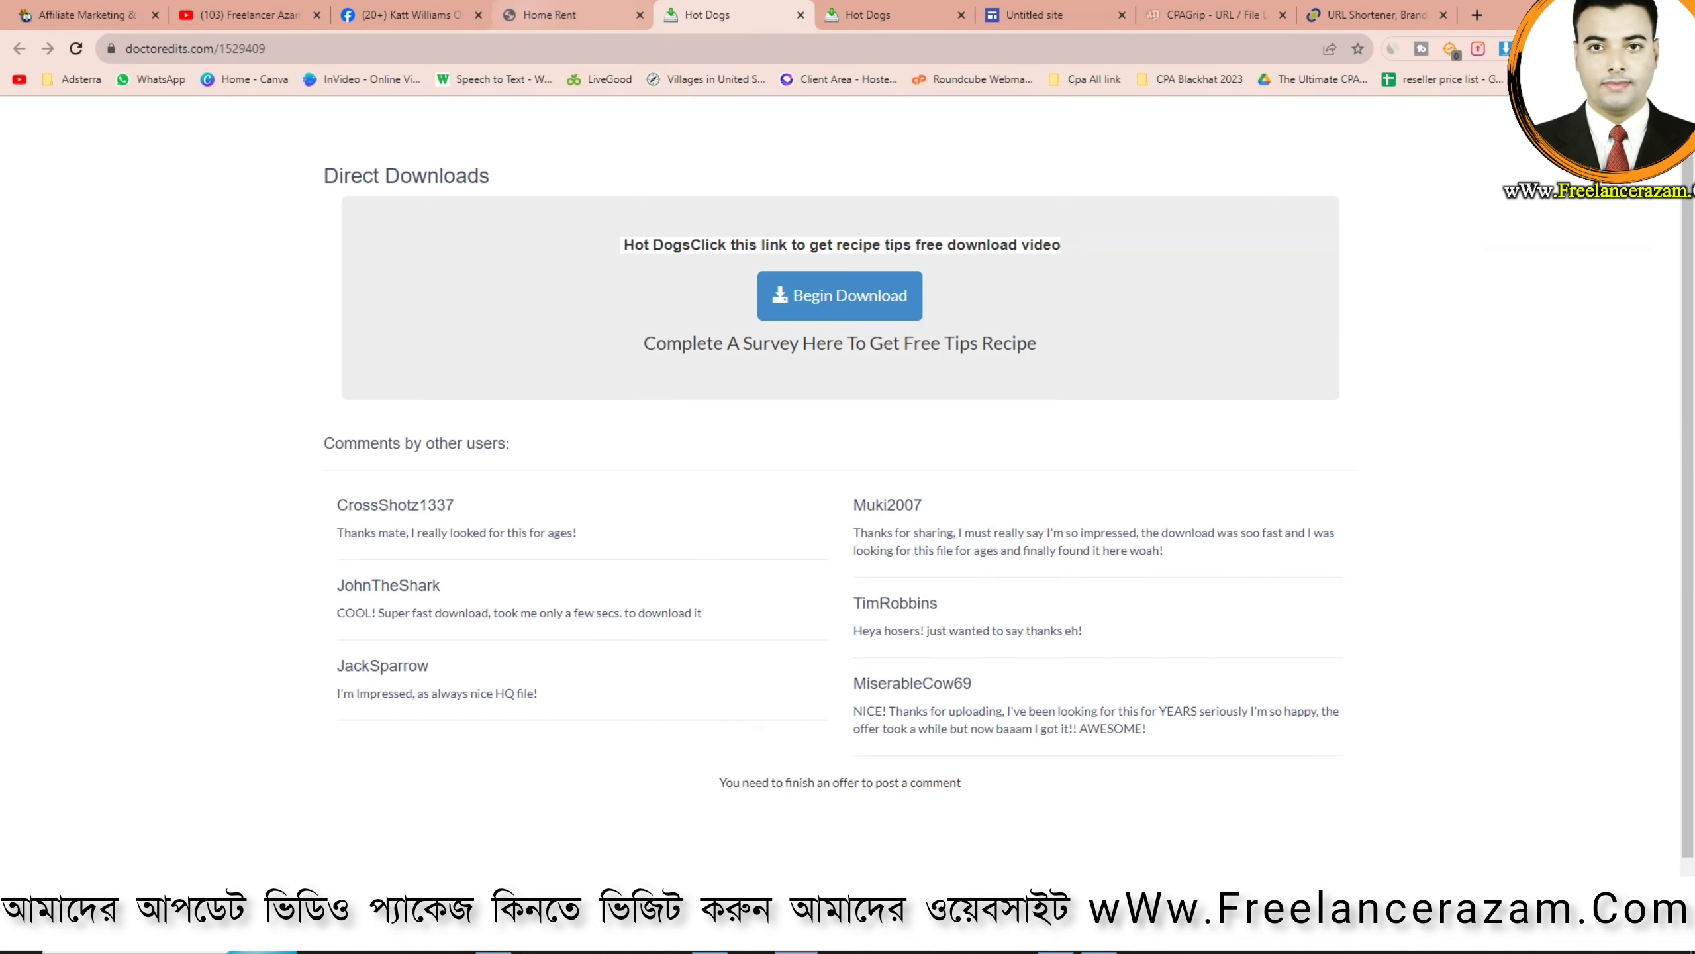
key(ctrl+w)
click(407, 15)
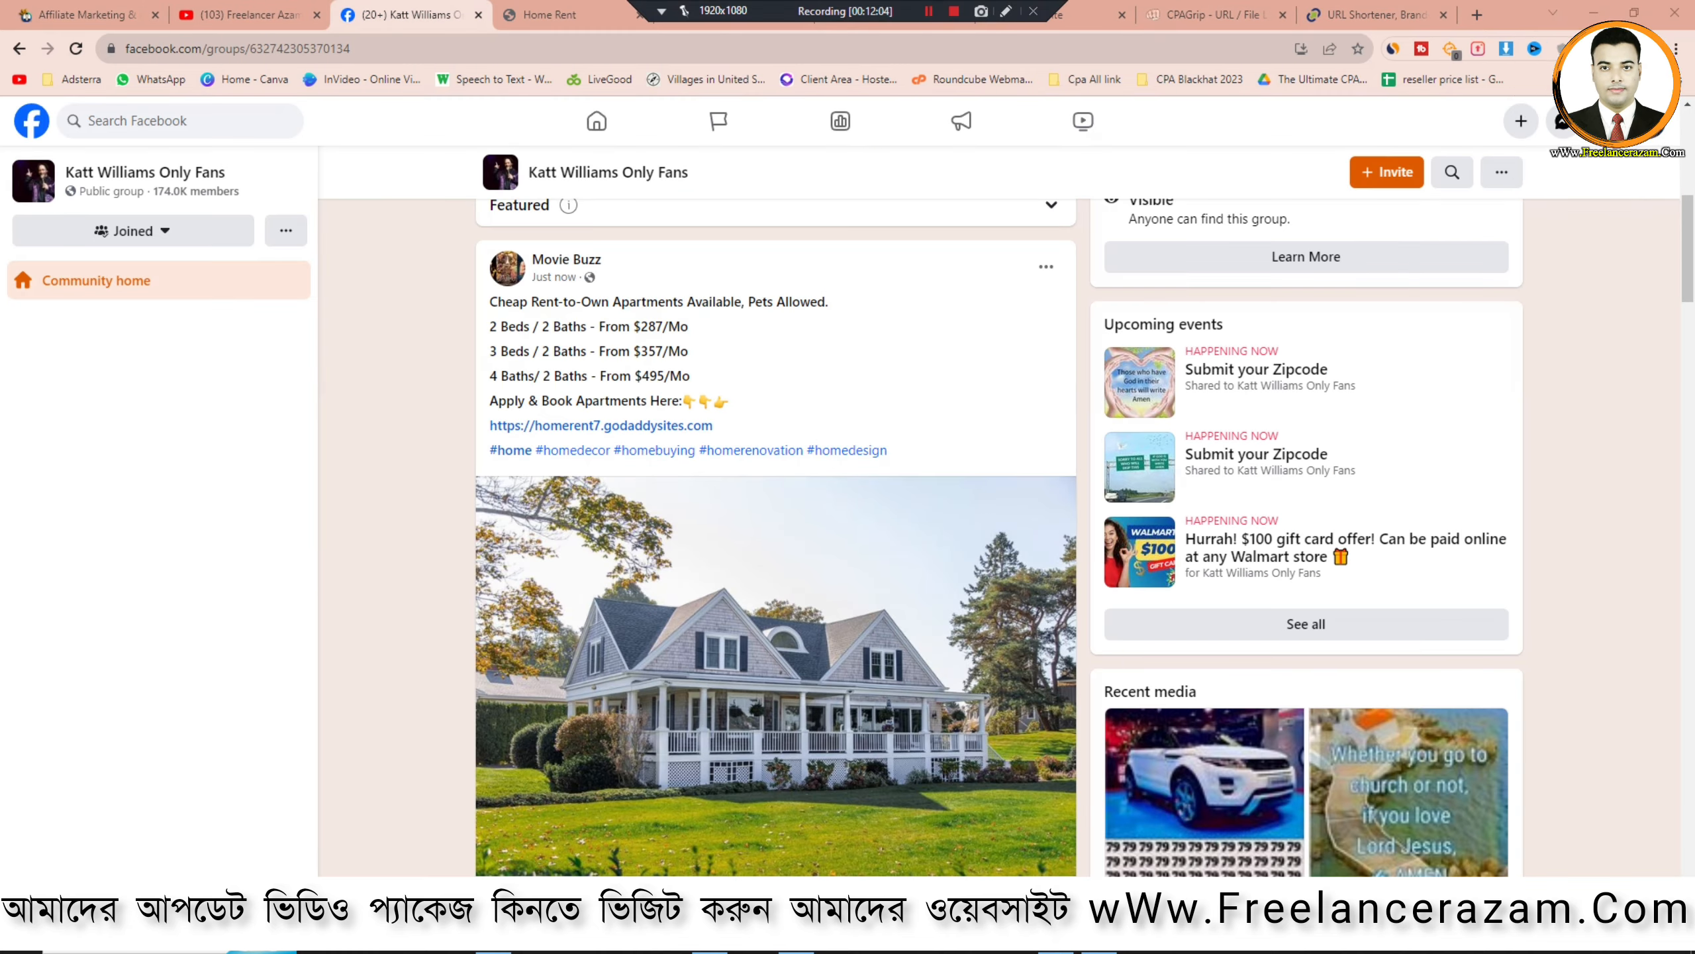
Look through the featured courses on freelancerazam.com and temporarily box the CPA Affiliate Marketing Basic To Advance Master Course card
click(79, 14)
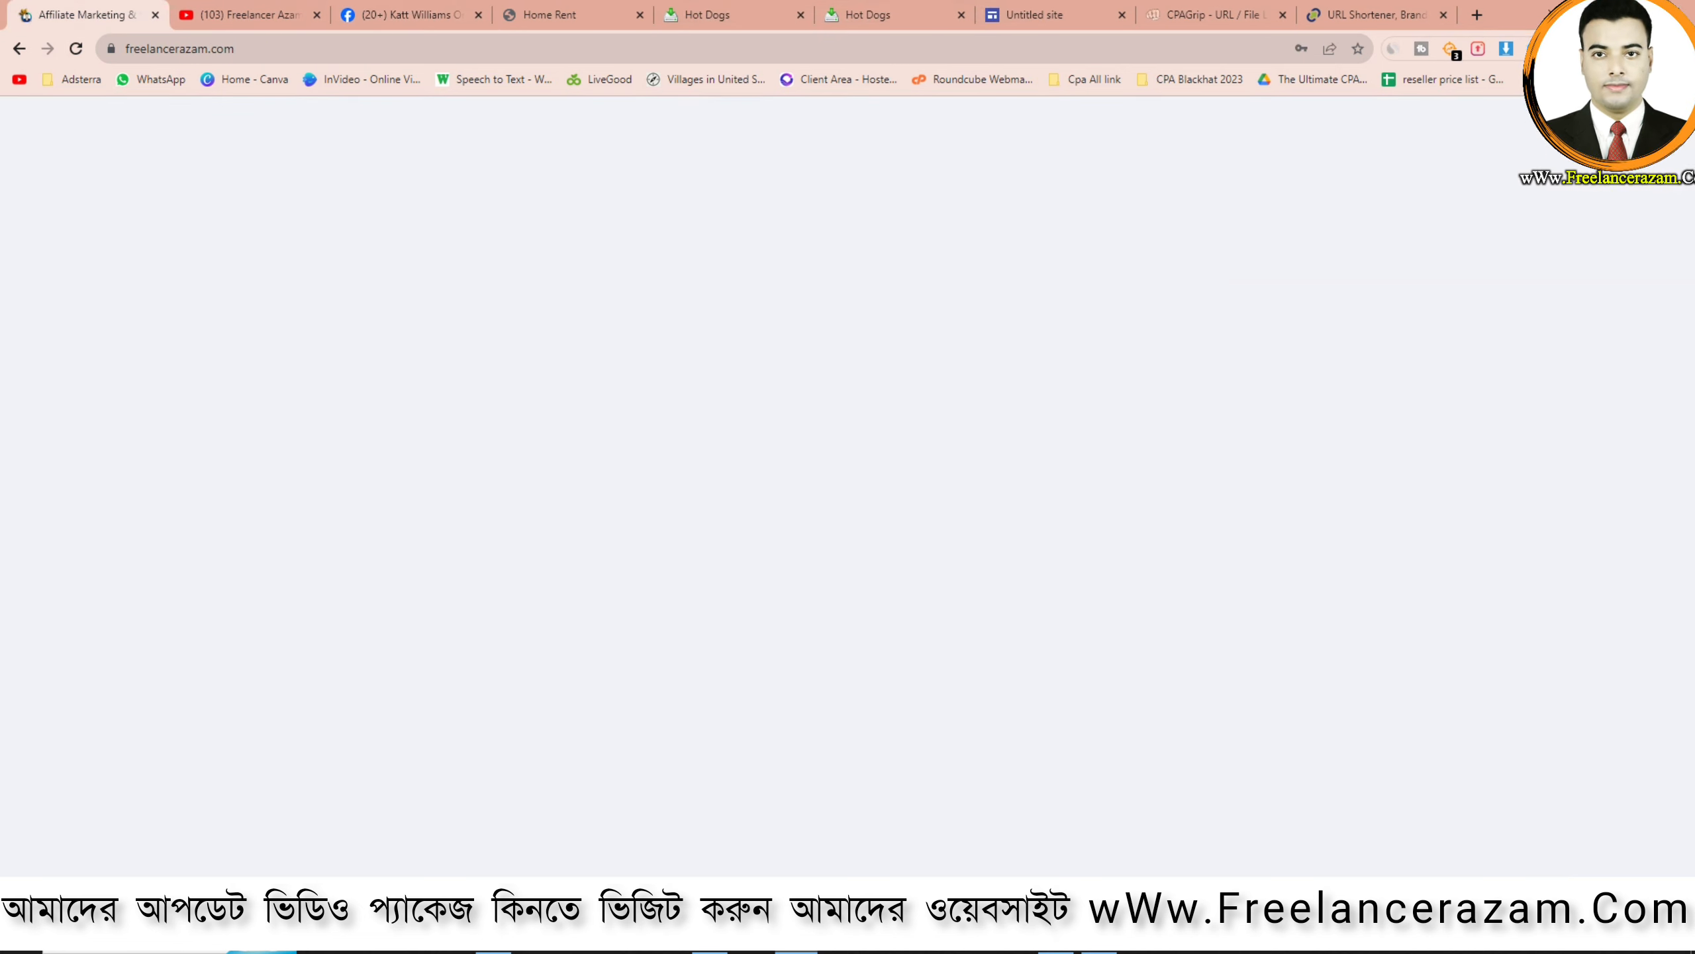
scroll(840, 532, up, 8)
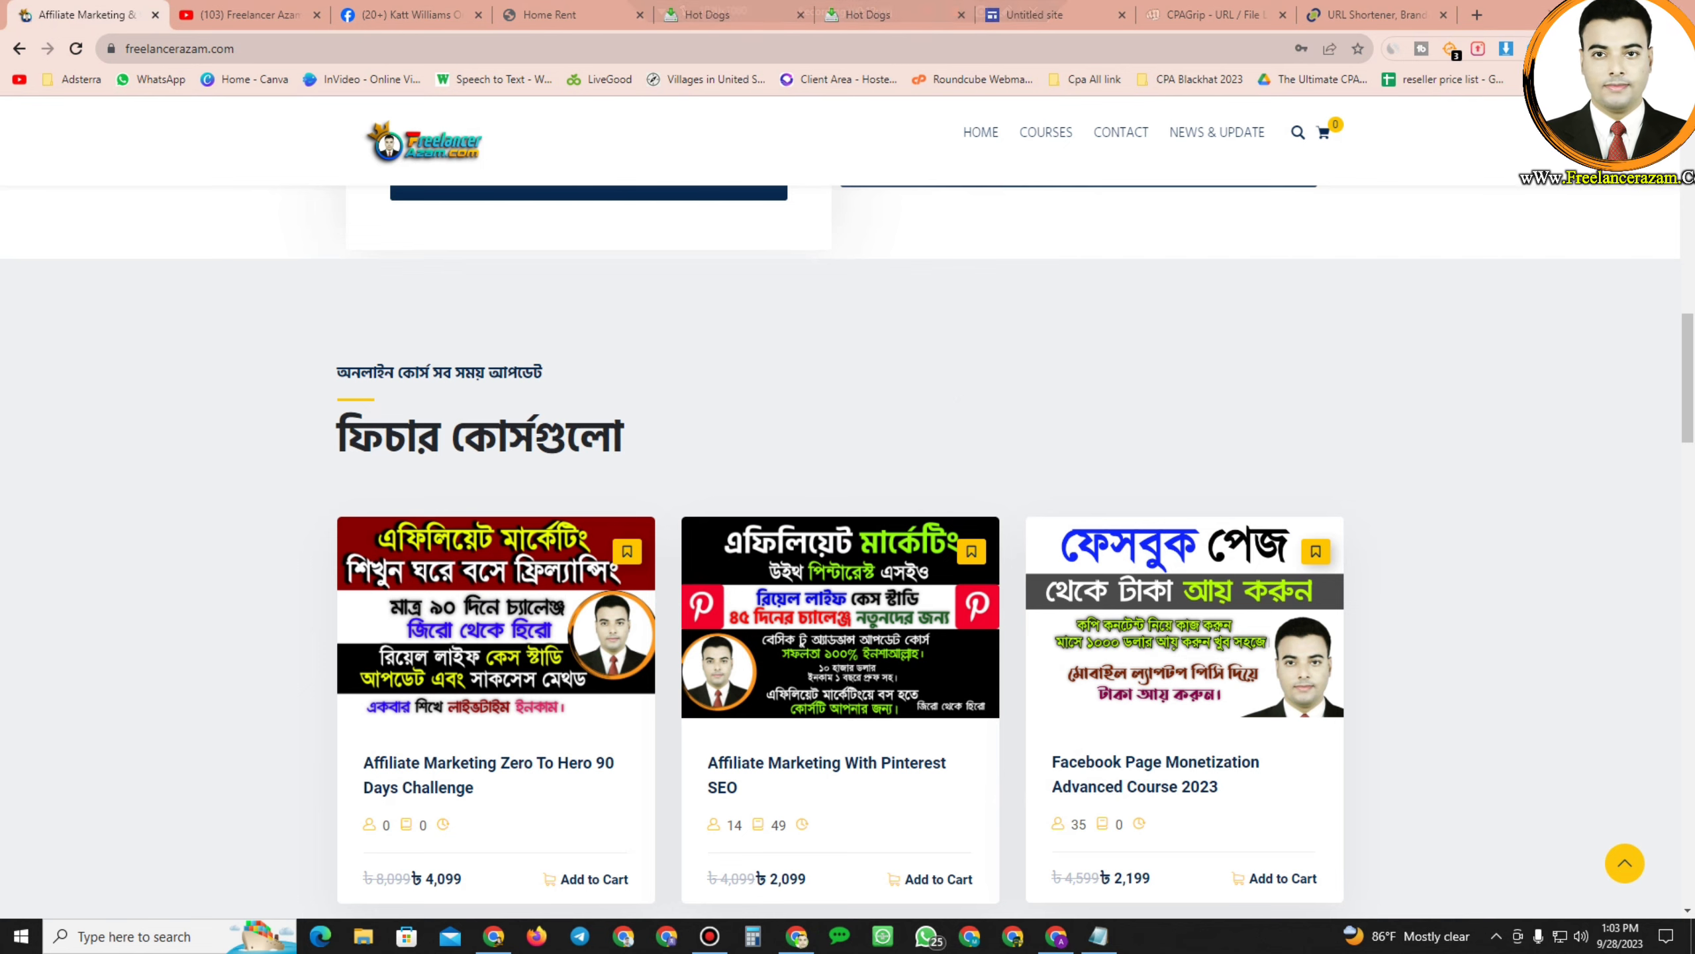
scroll(840, 531, down, 8)
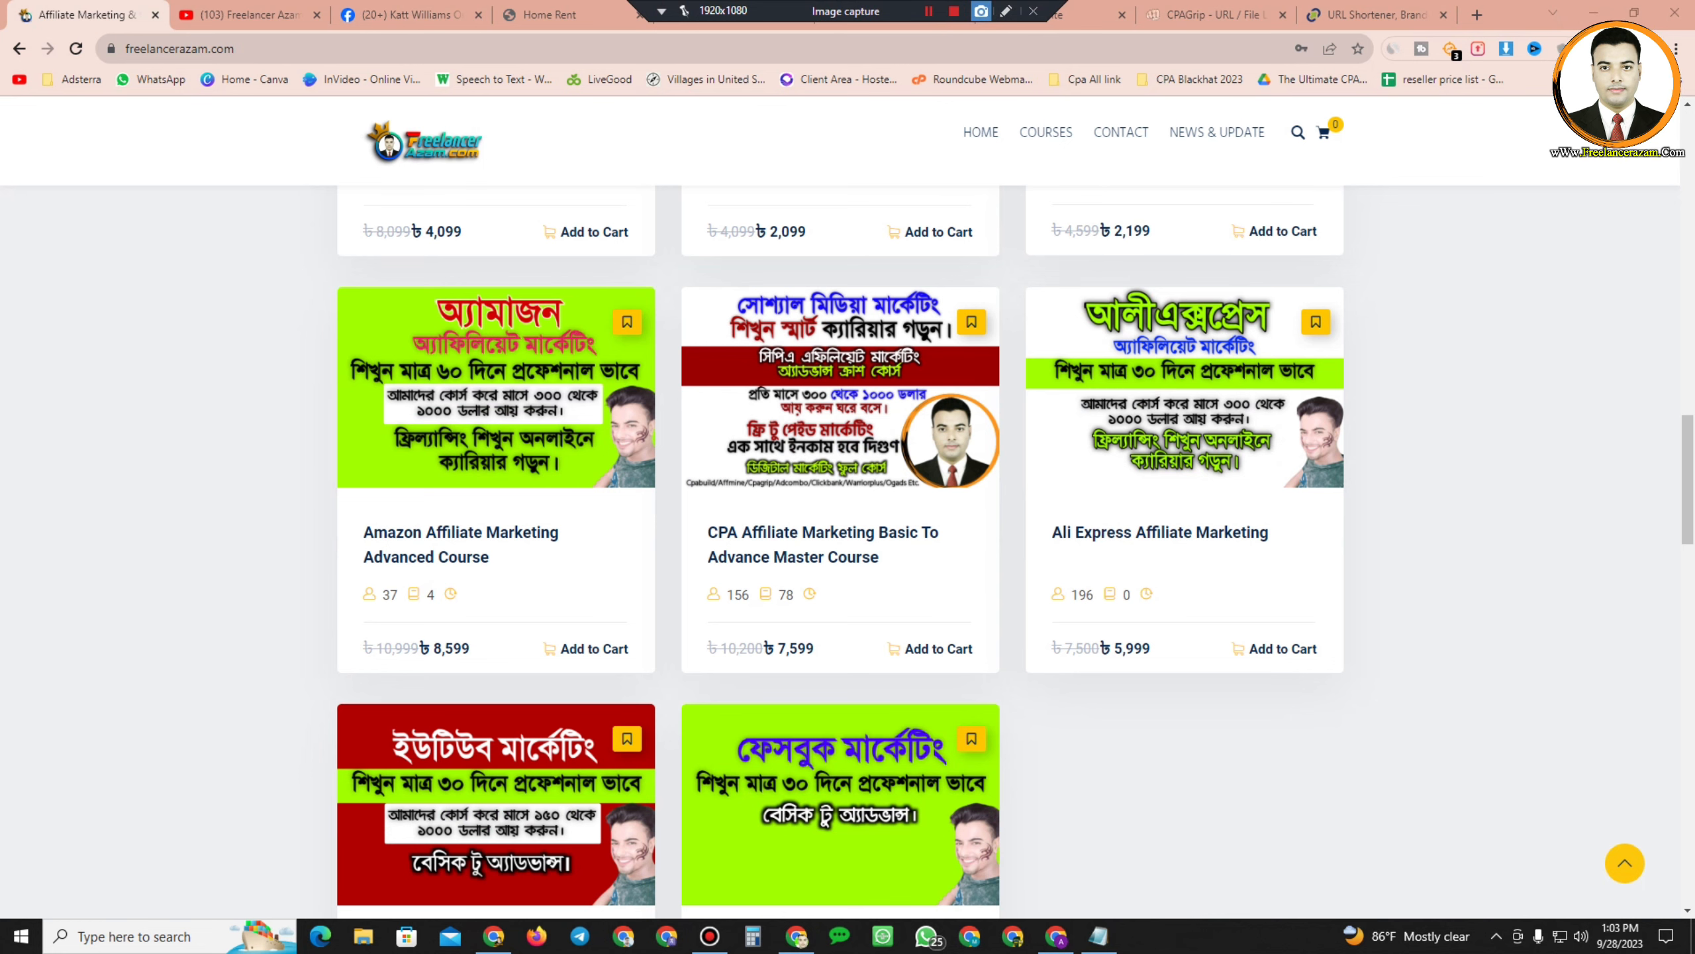
mouse_move(671, 281)
mouse_down()
mouse_move(740, 315)
mouse_move(1013, 567)
mouse_move(1014, 689)
mouse_up()
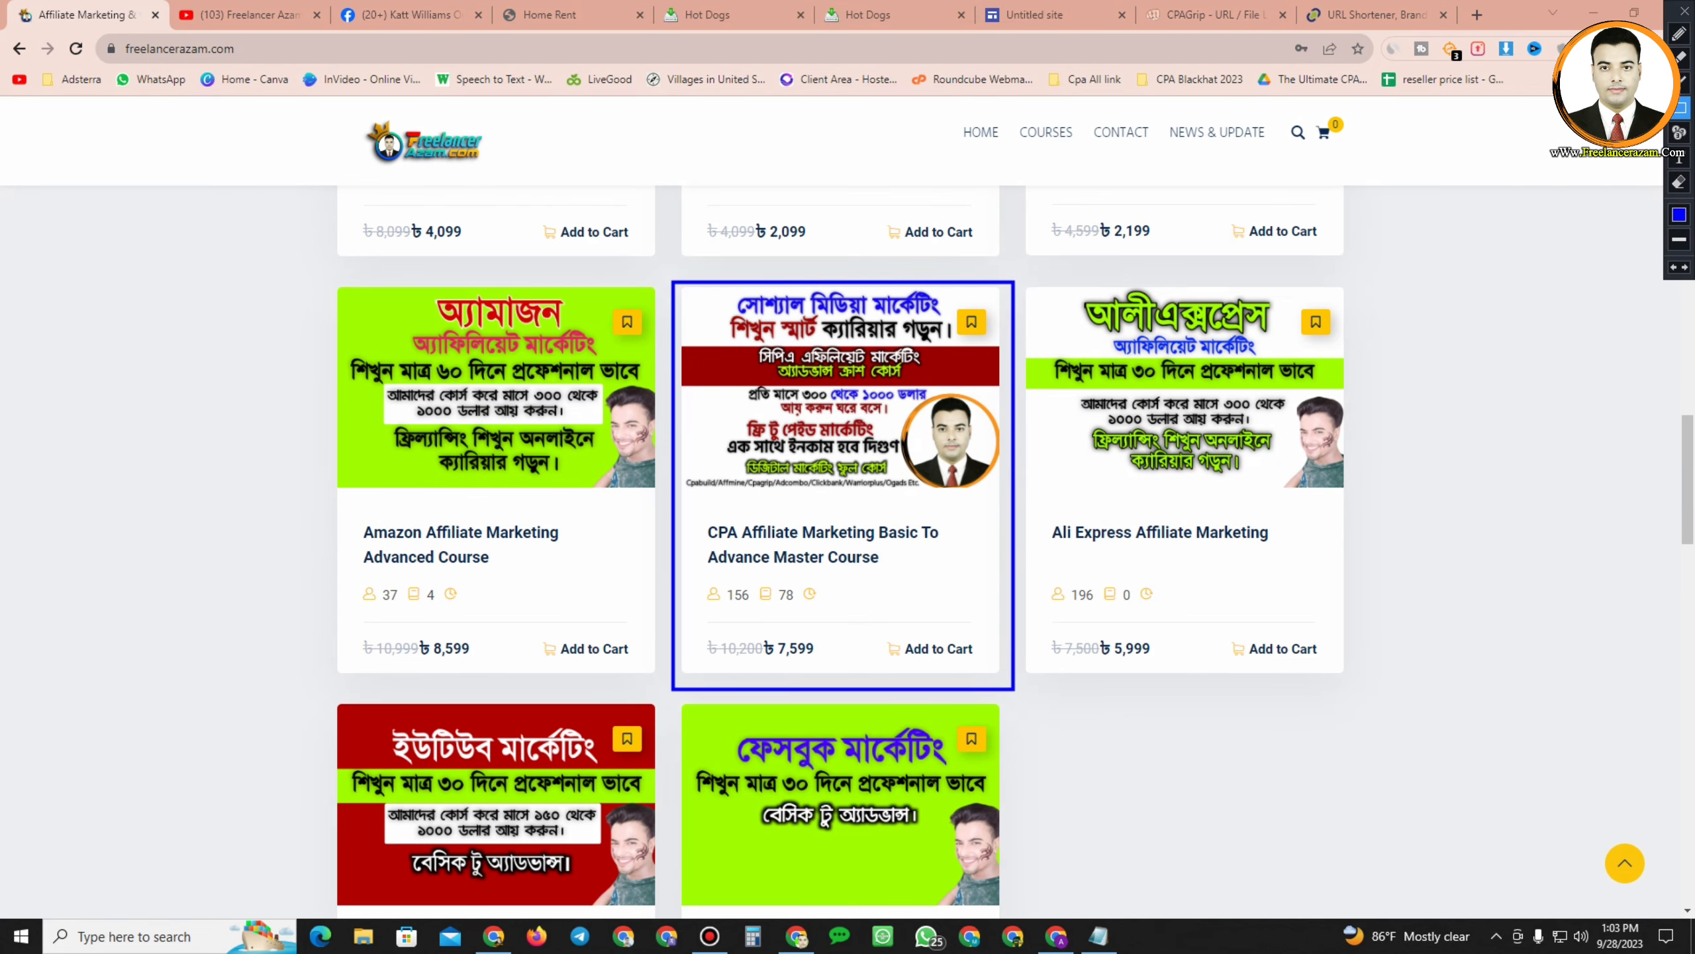
key(Escape)
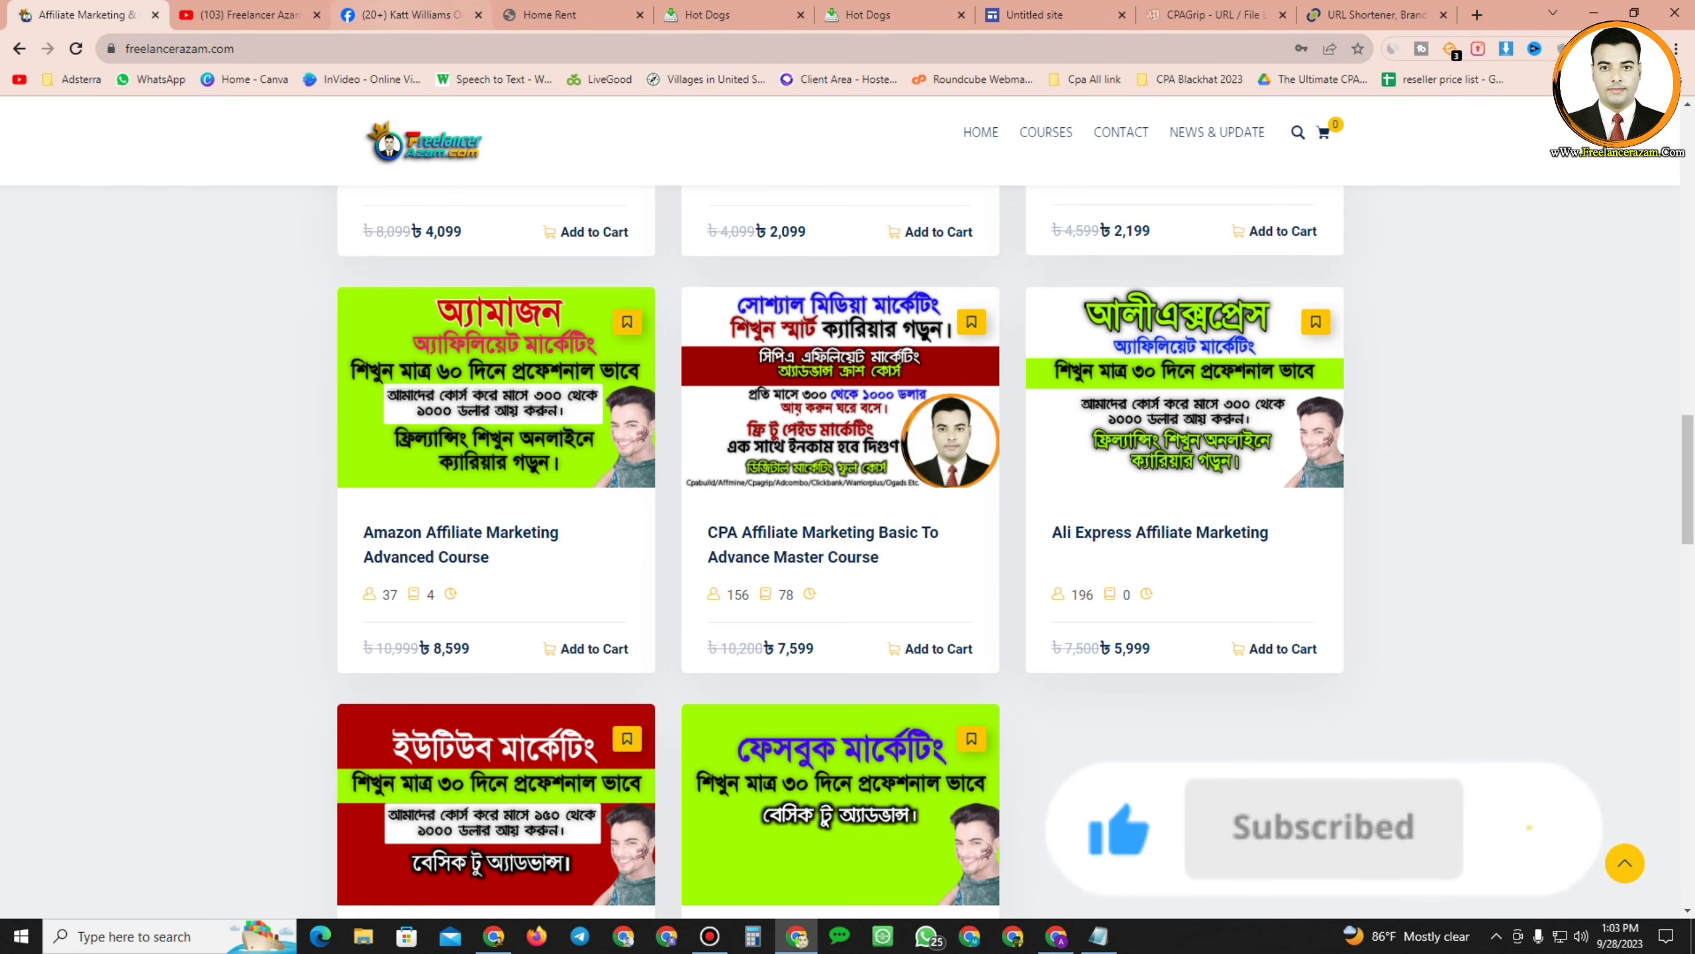
Switch to the Freelancer Azam 360 YouTube channel and browse its list of CPA and affiliate marketing videos
click(247, 15)
scroll(714, 521, up, 5)
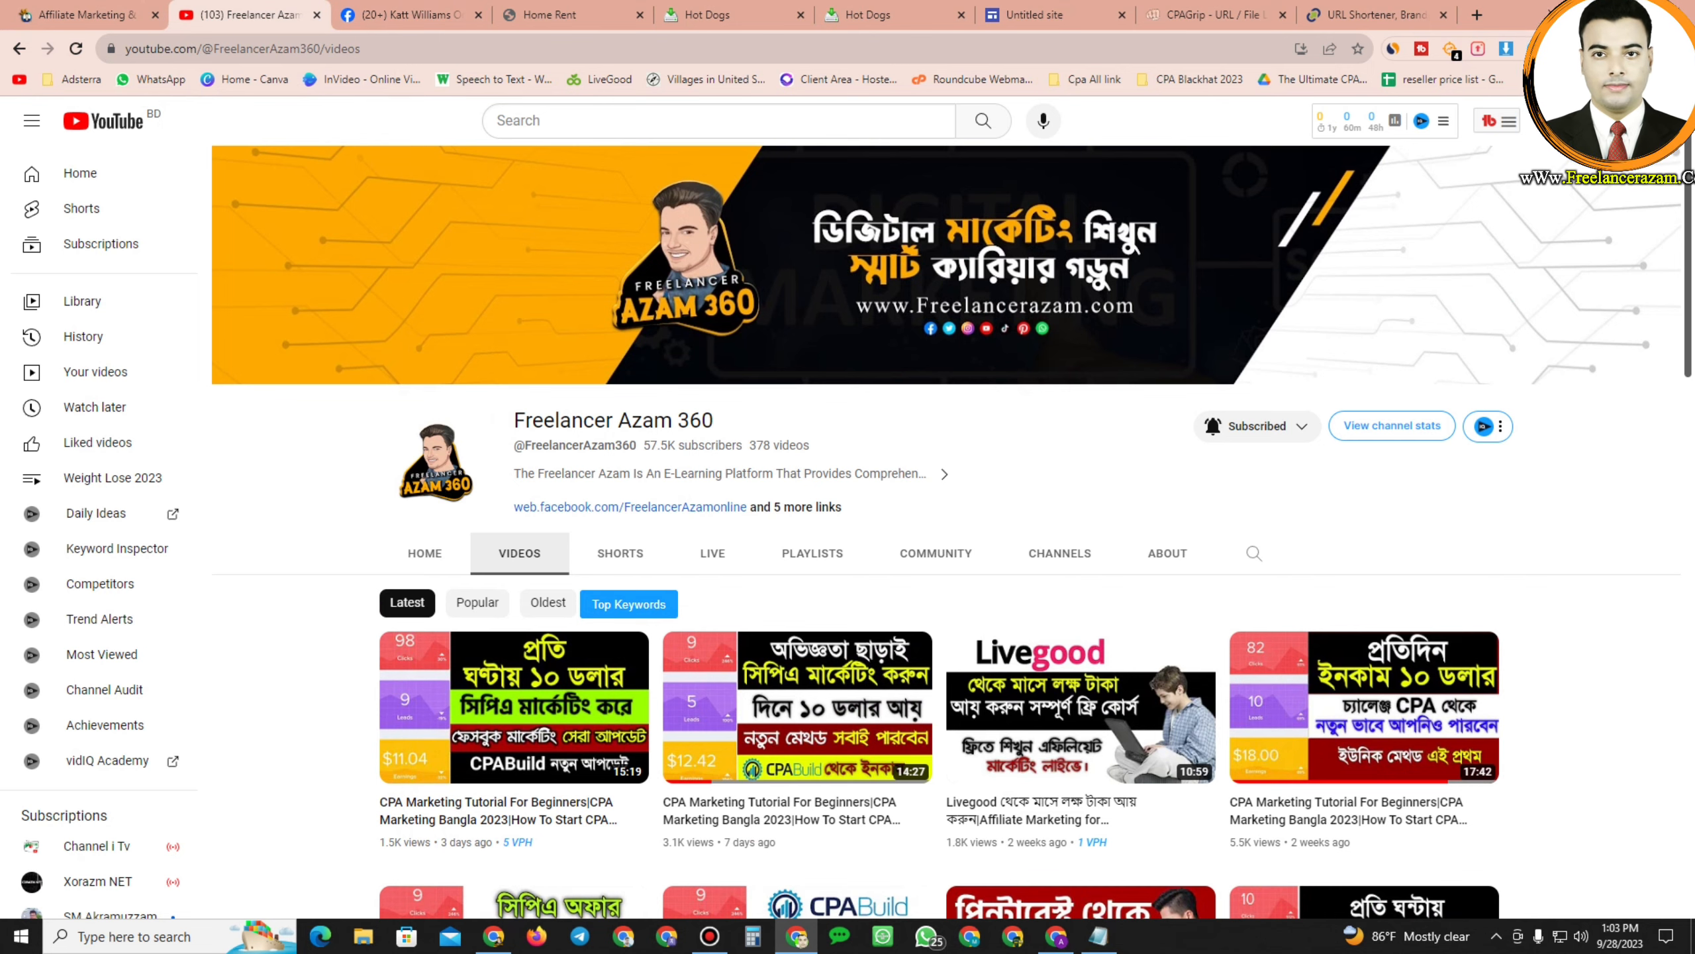
scroll(935, 534, down, 10)
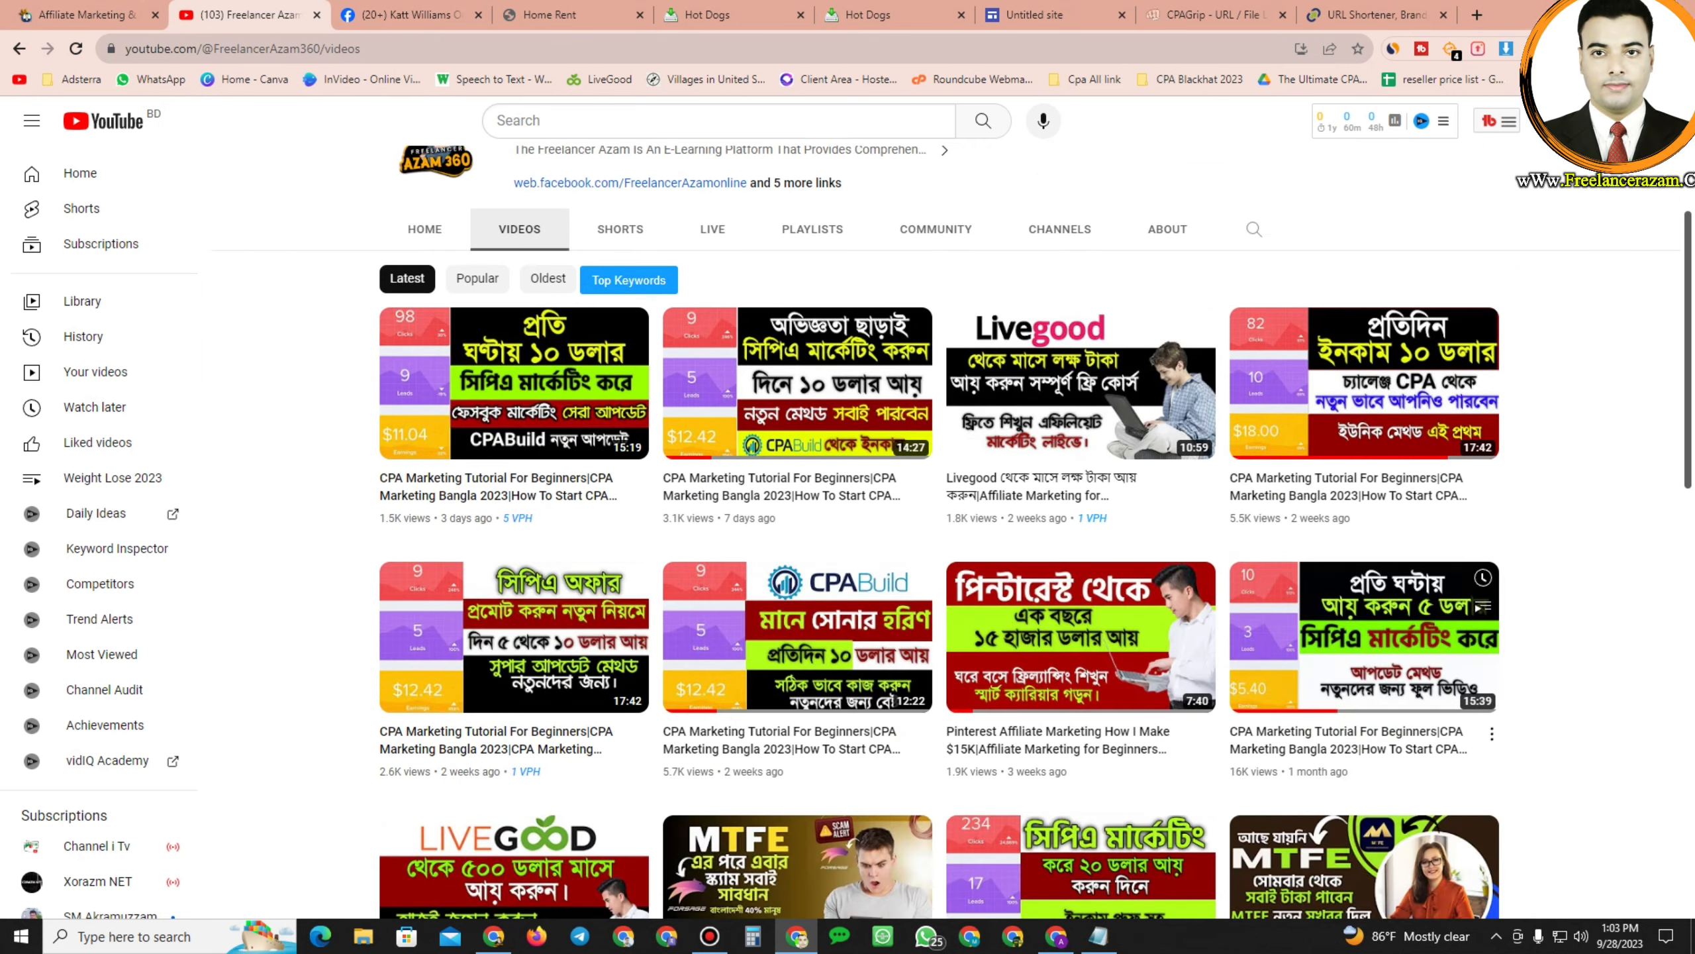
scroll(935, 535, down, 2)
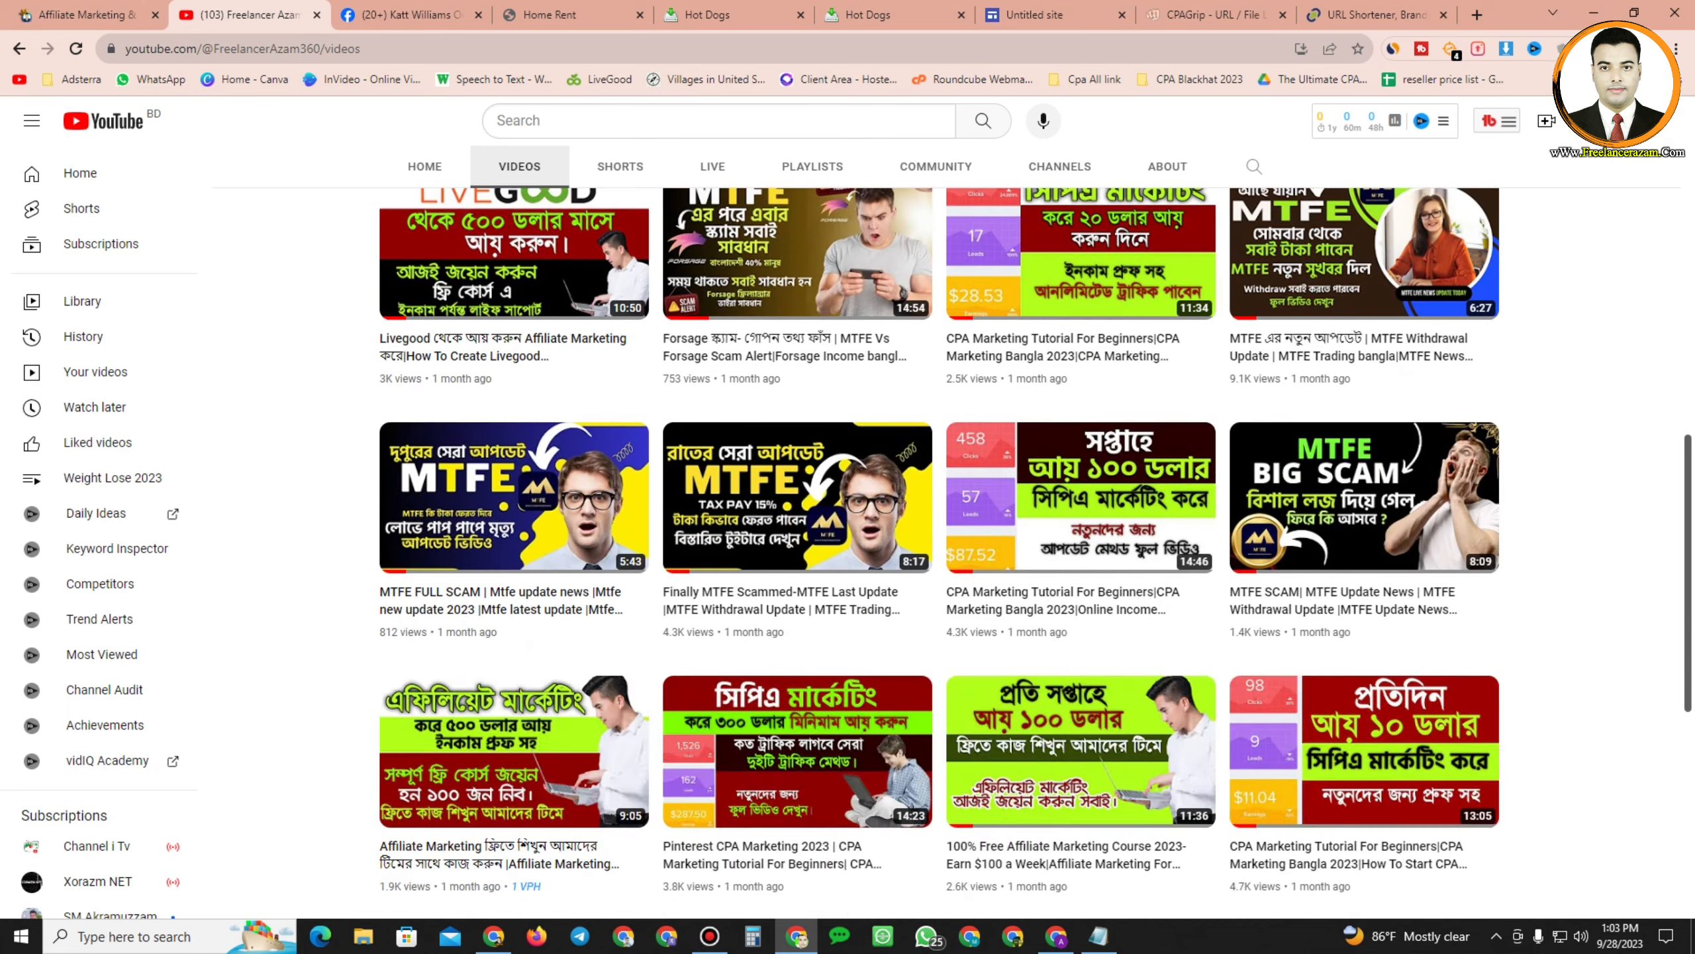
scroll(935, 535, down, 9)
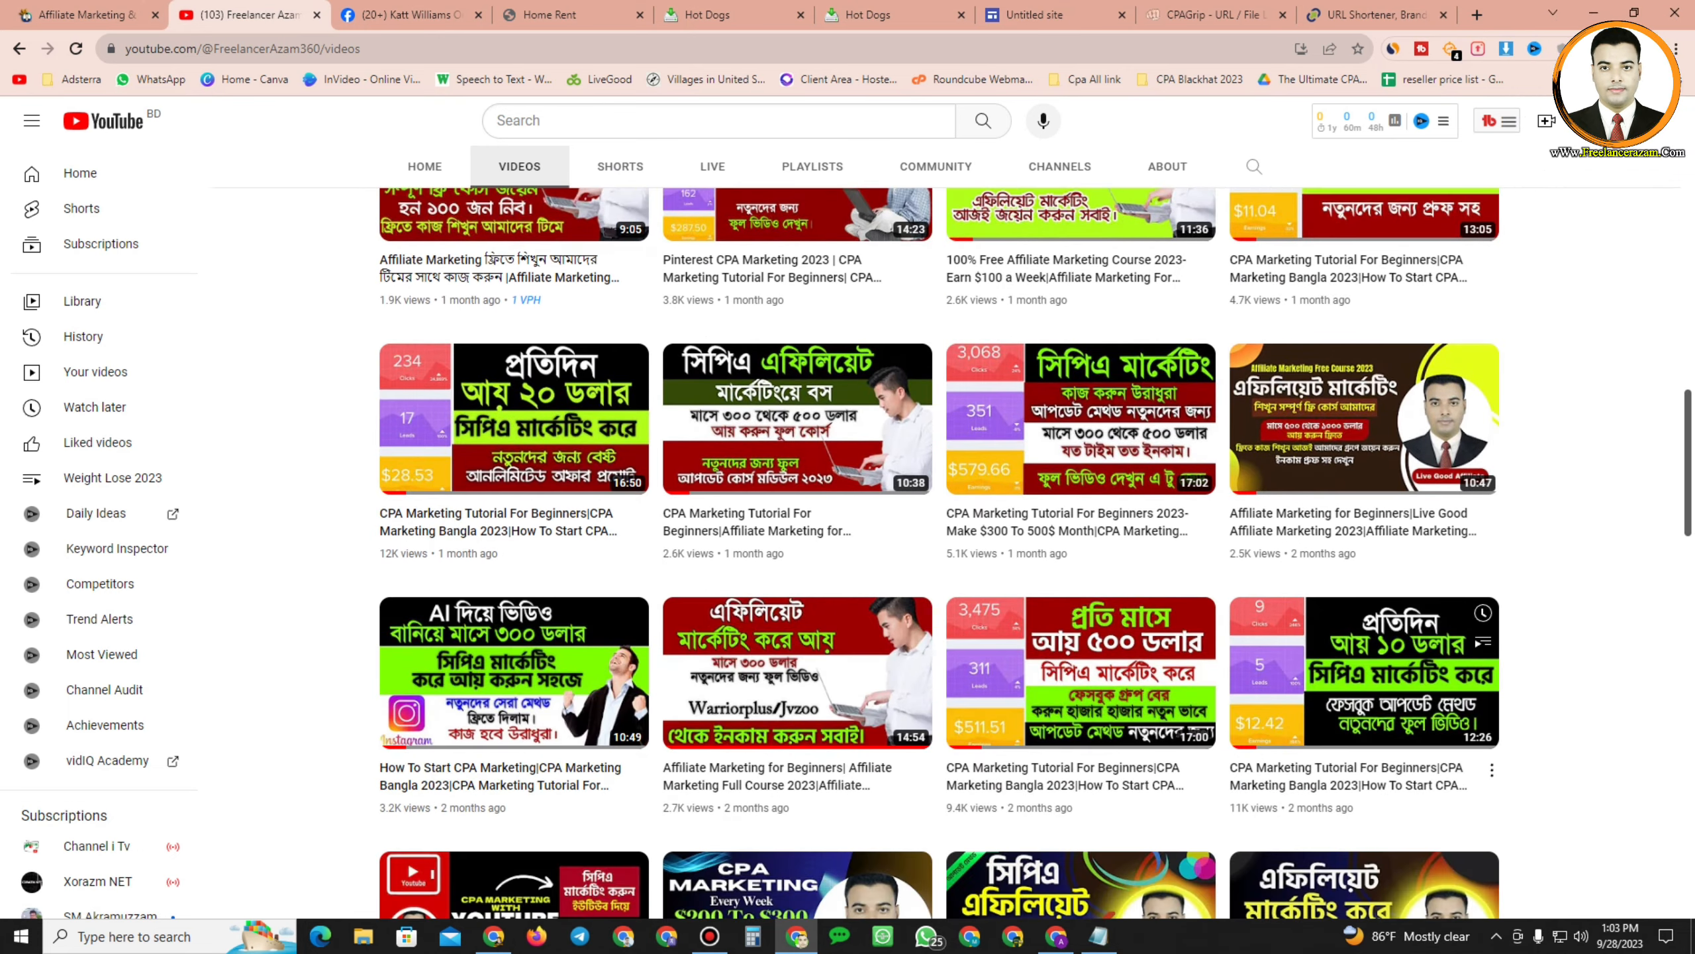
scroll(1362, 708, up, 4)
scroll(1362, 708, down, 4)
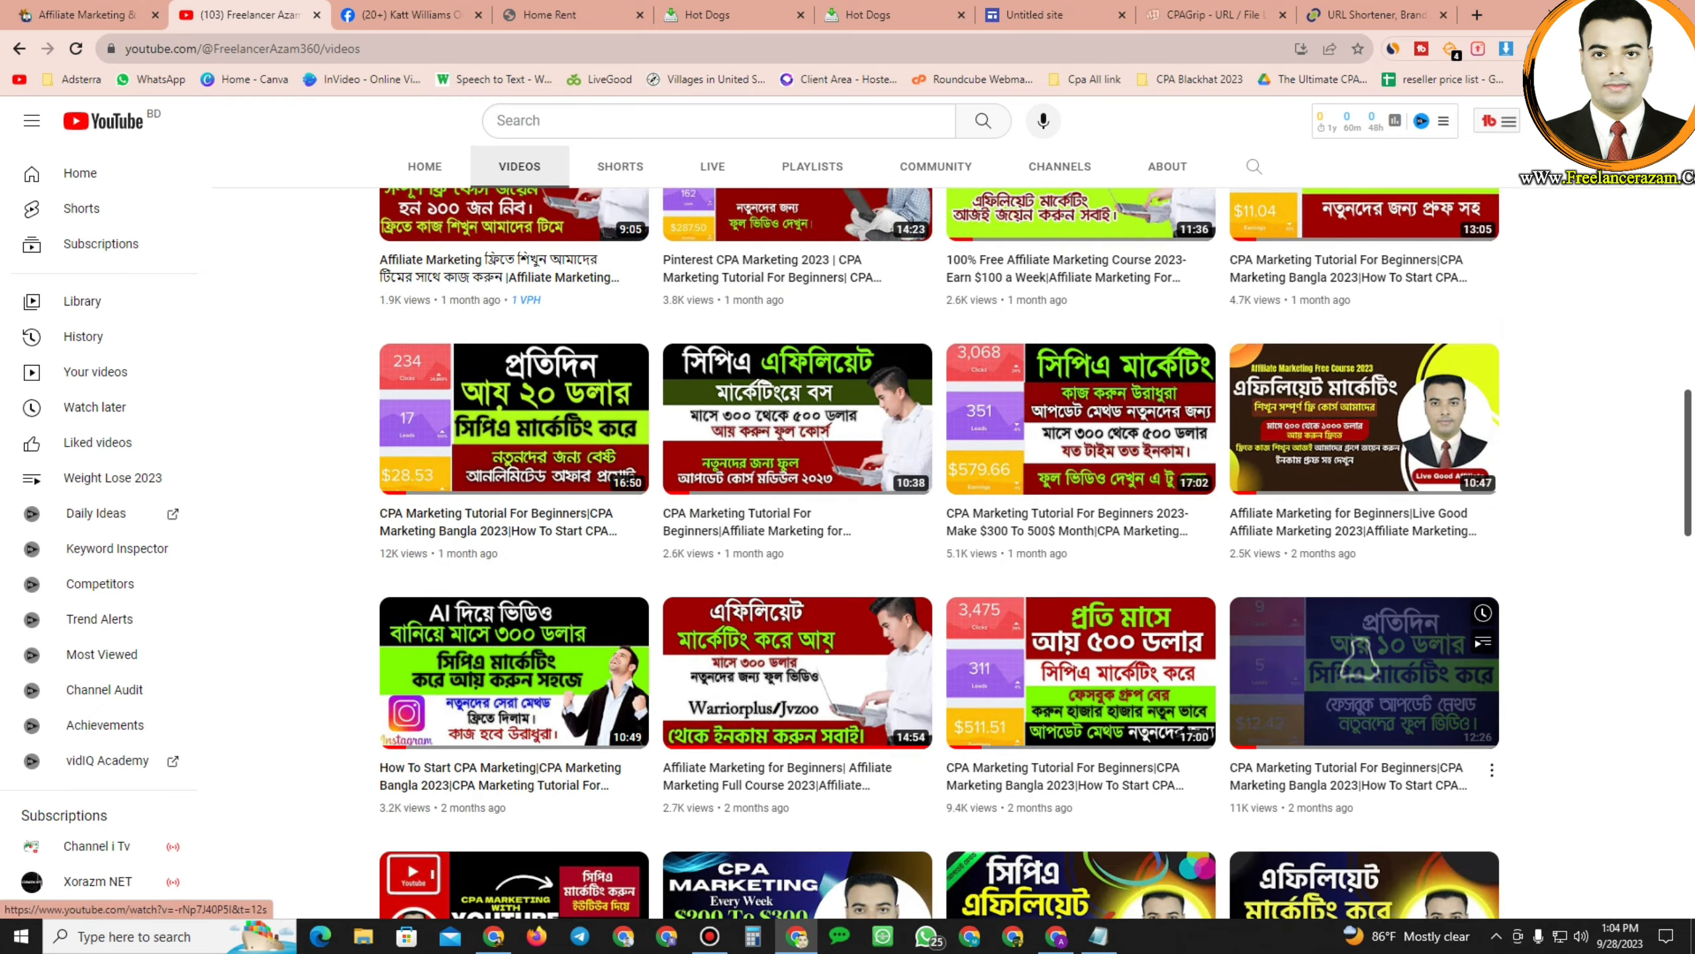
scroll(1362, 427, down, 5)
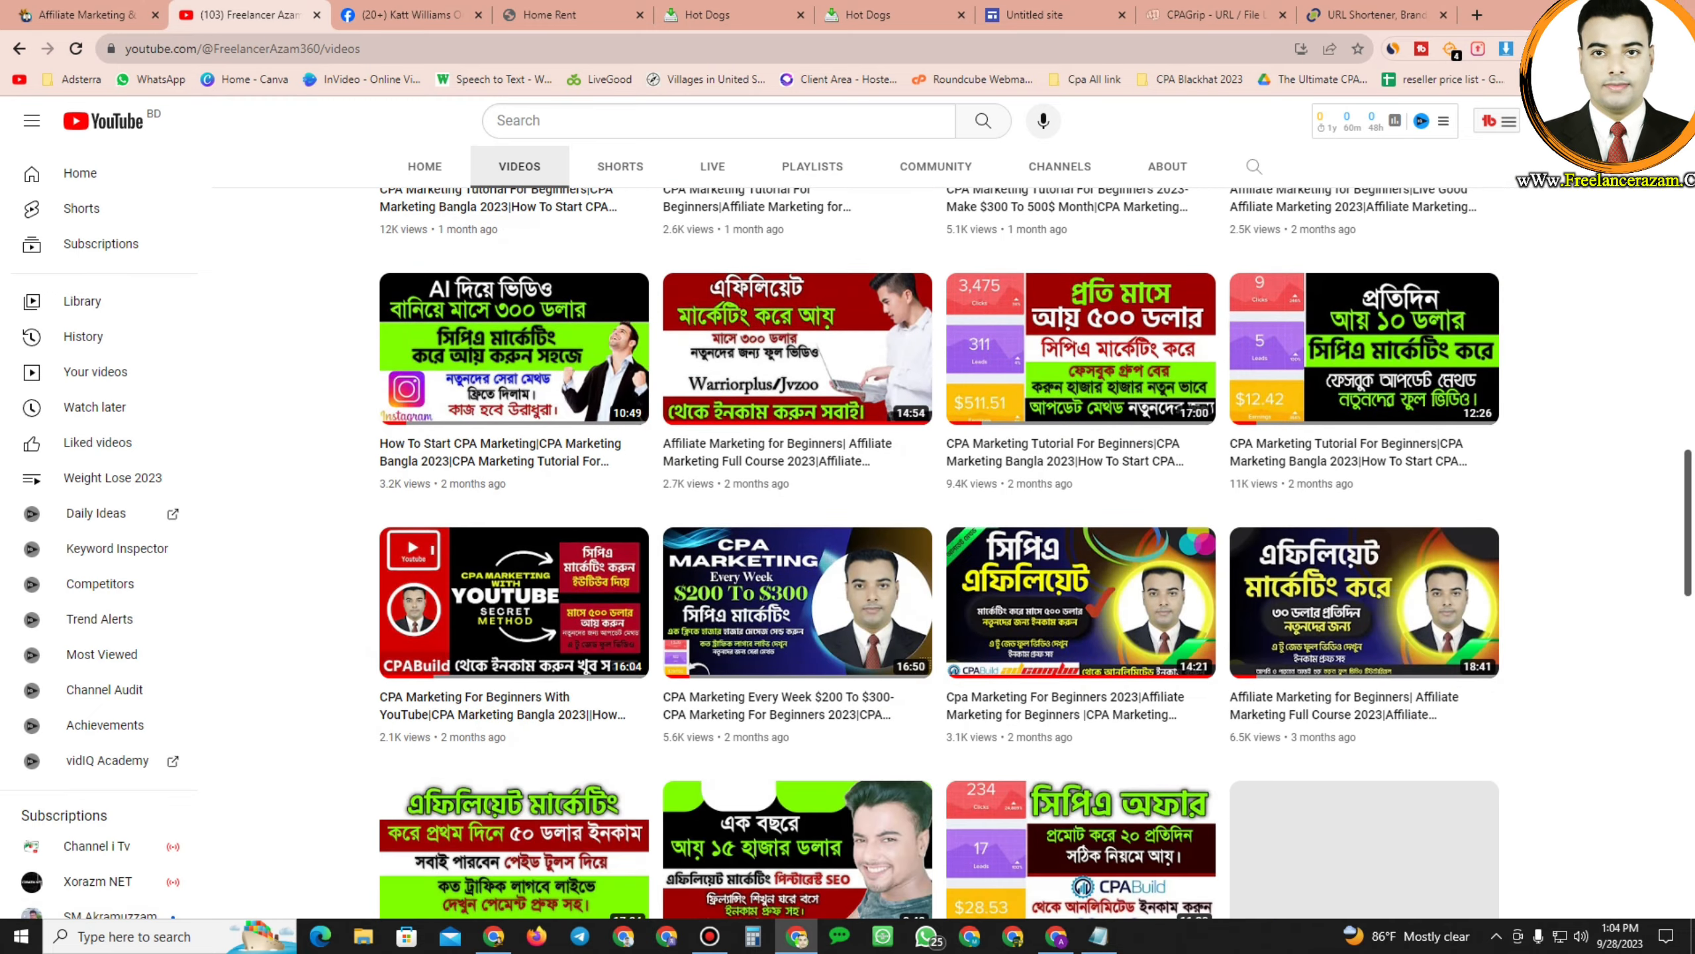
scroll(1361, 641, down, 4)
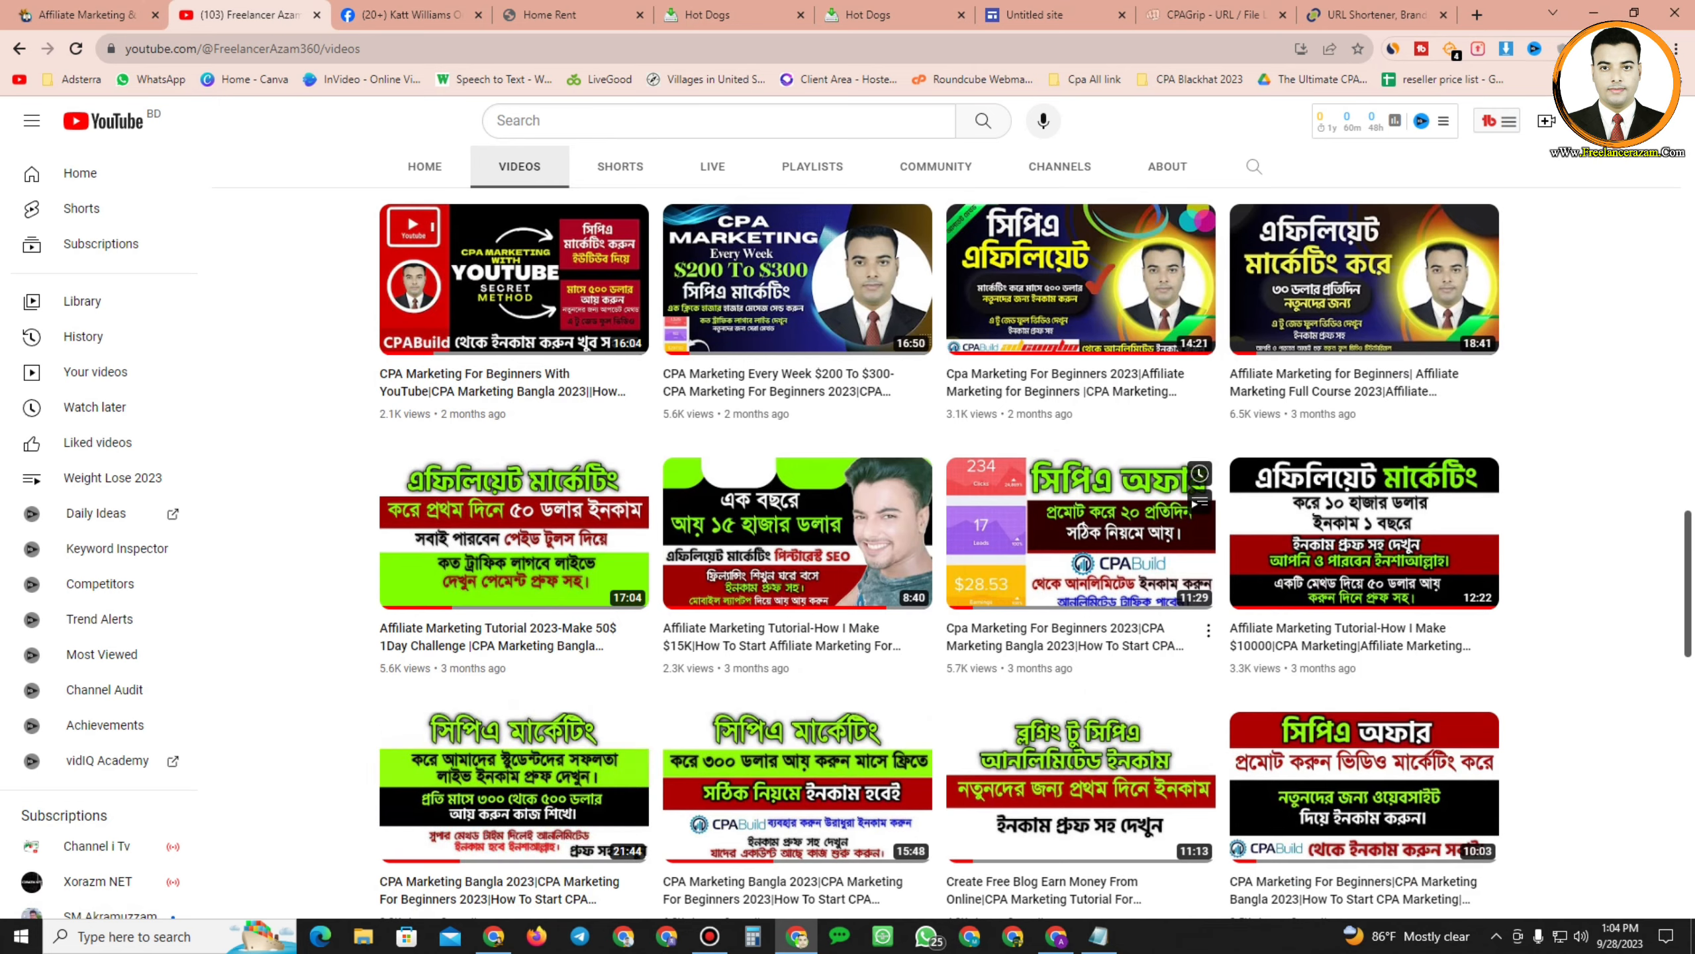
scroll(1361, 641, down, 8)
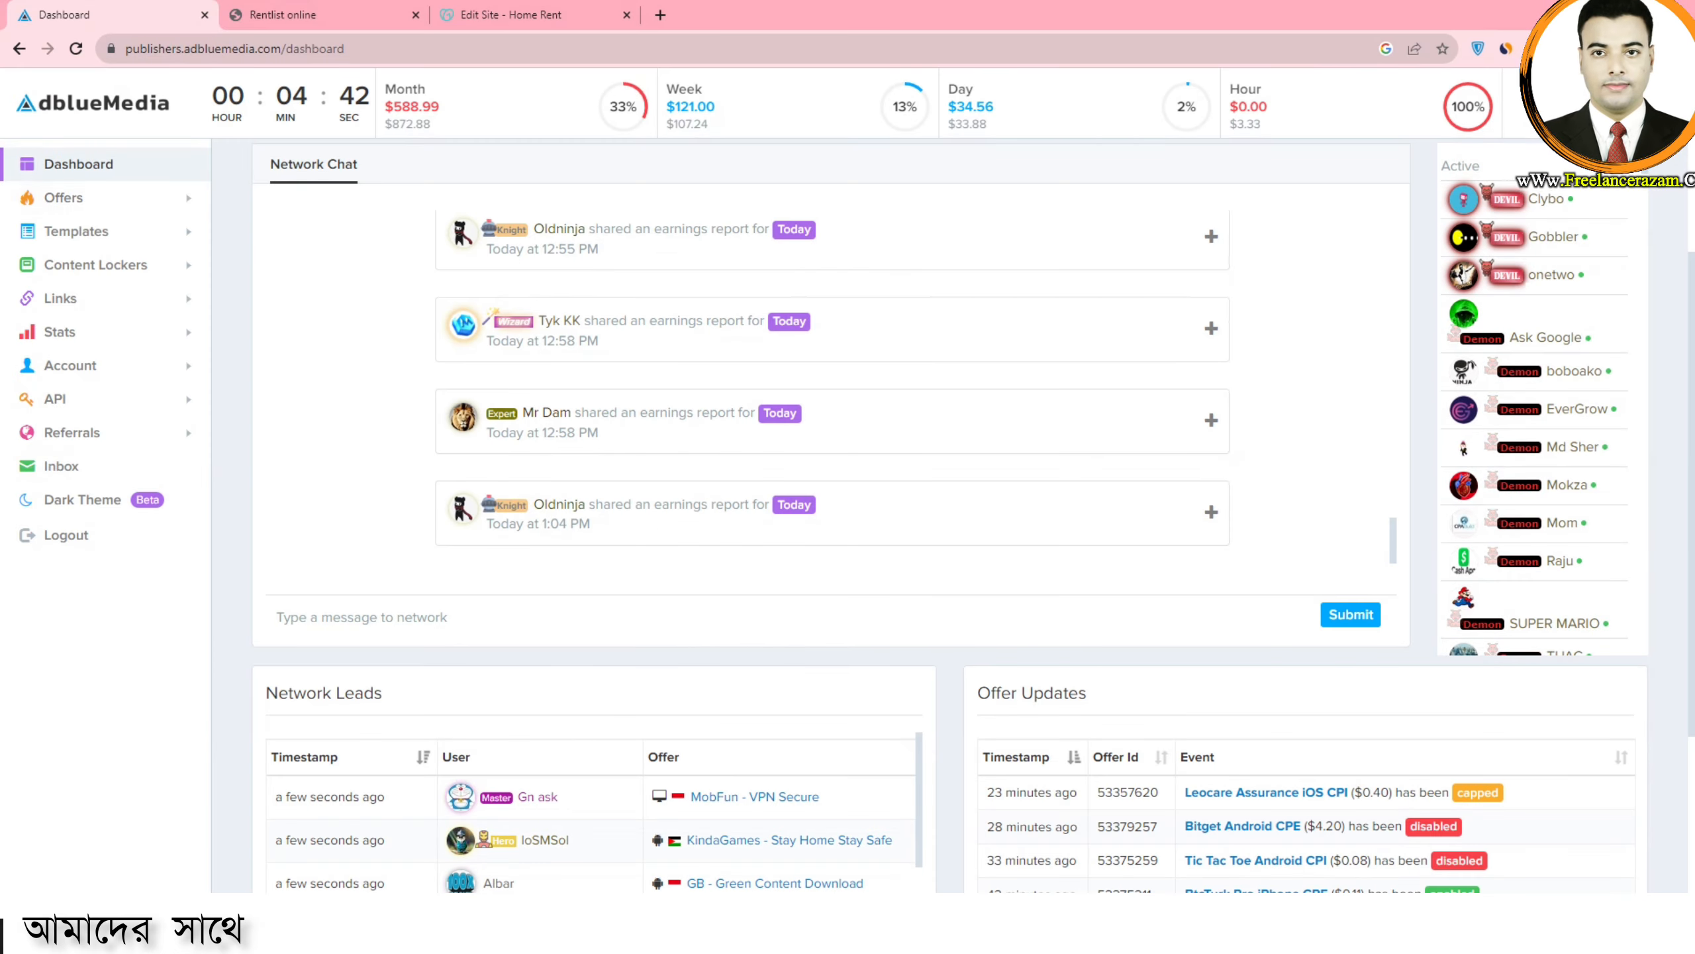
Check the AdBlueMedia dashboard's earnings overview and the Rentlist online landing page, minimizing the browser window when finished
click(79, 164)
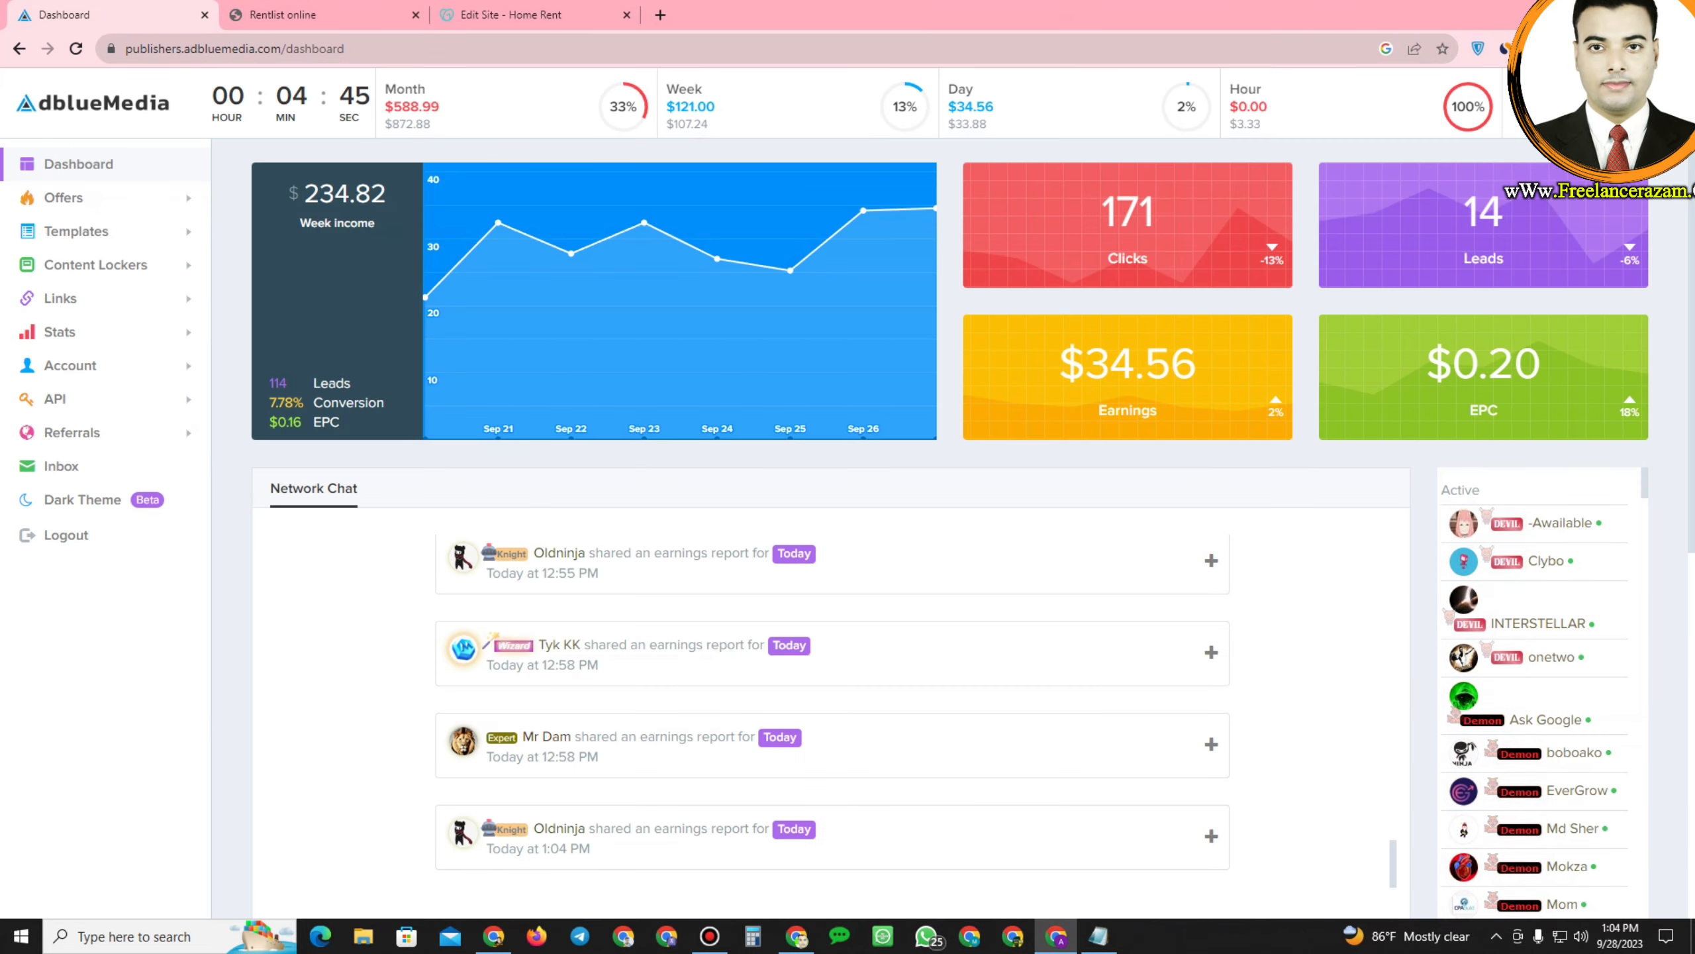
click(327, 14)
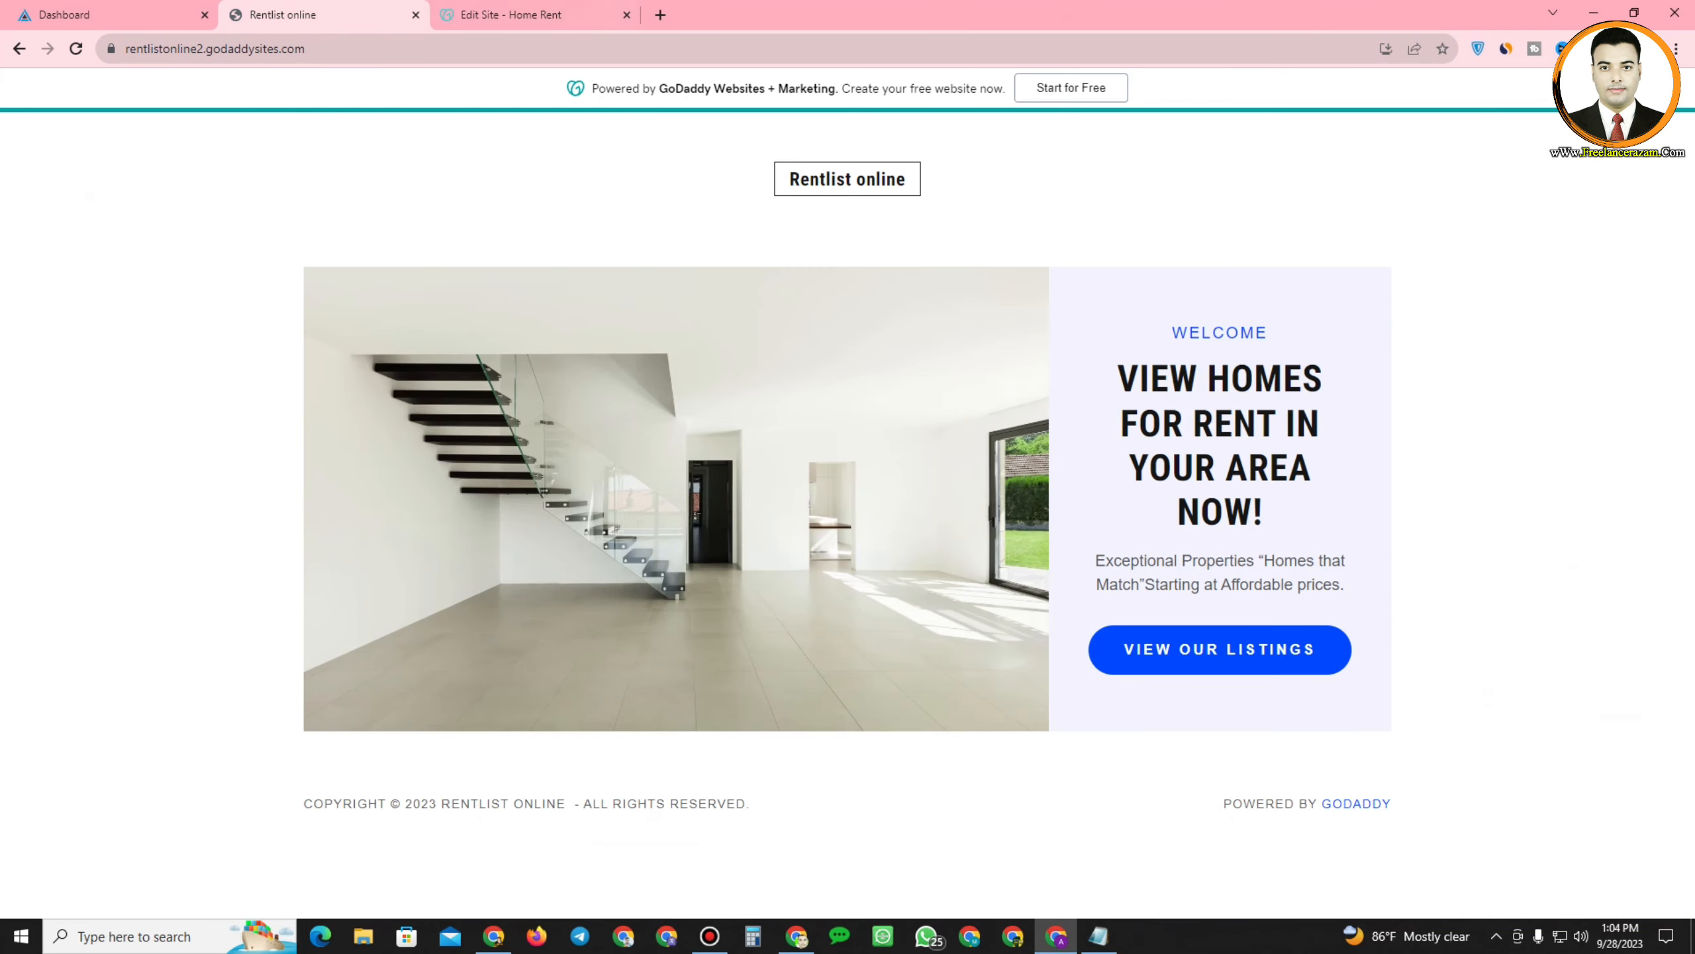
click(1593, 13)
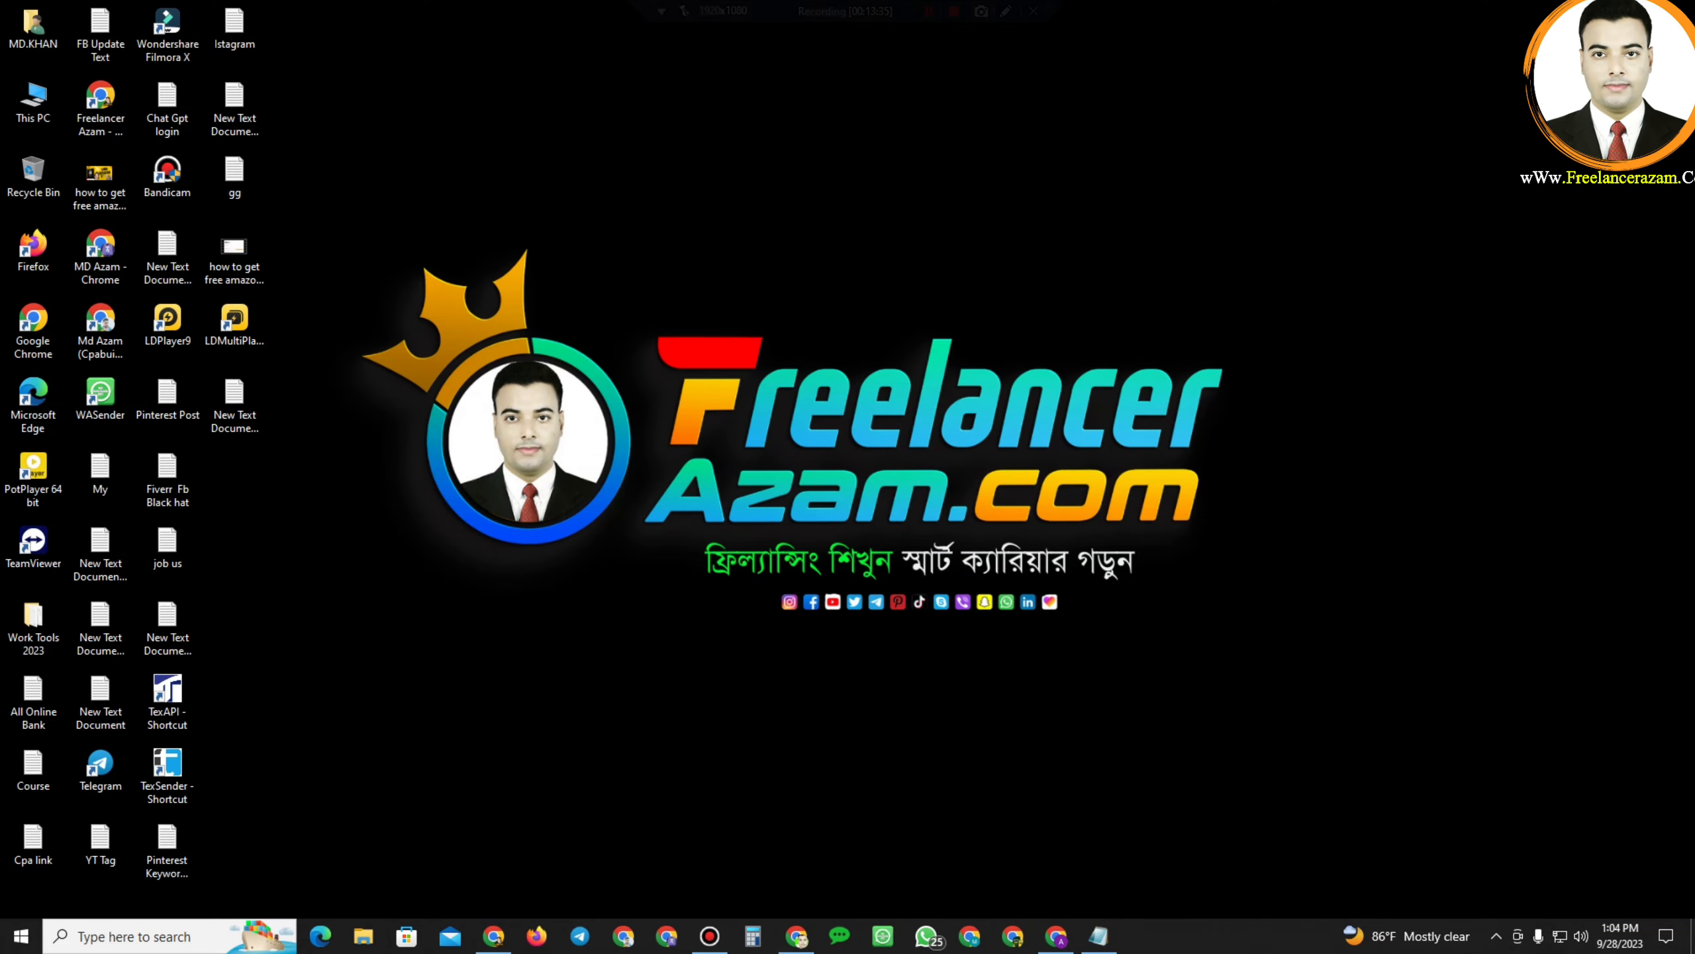